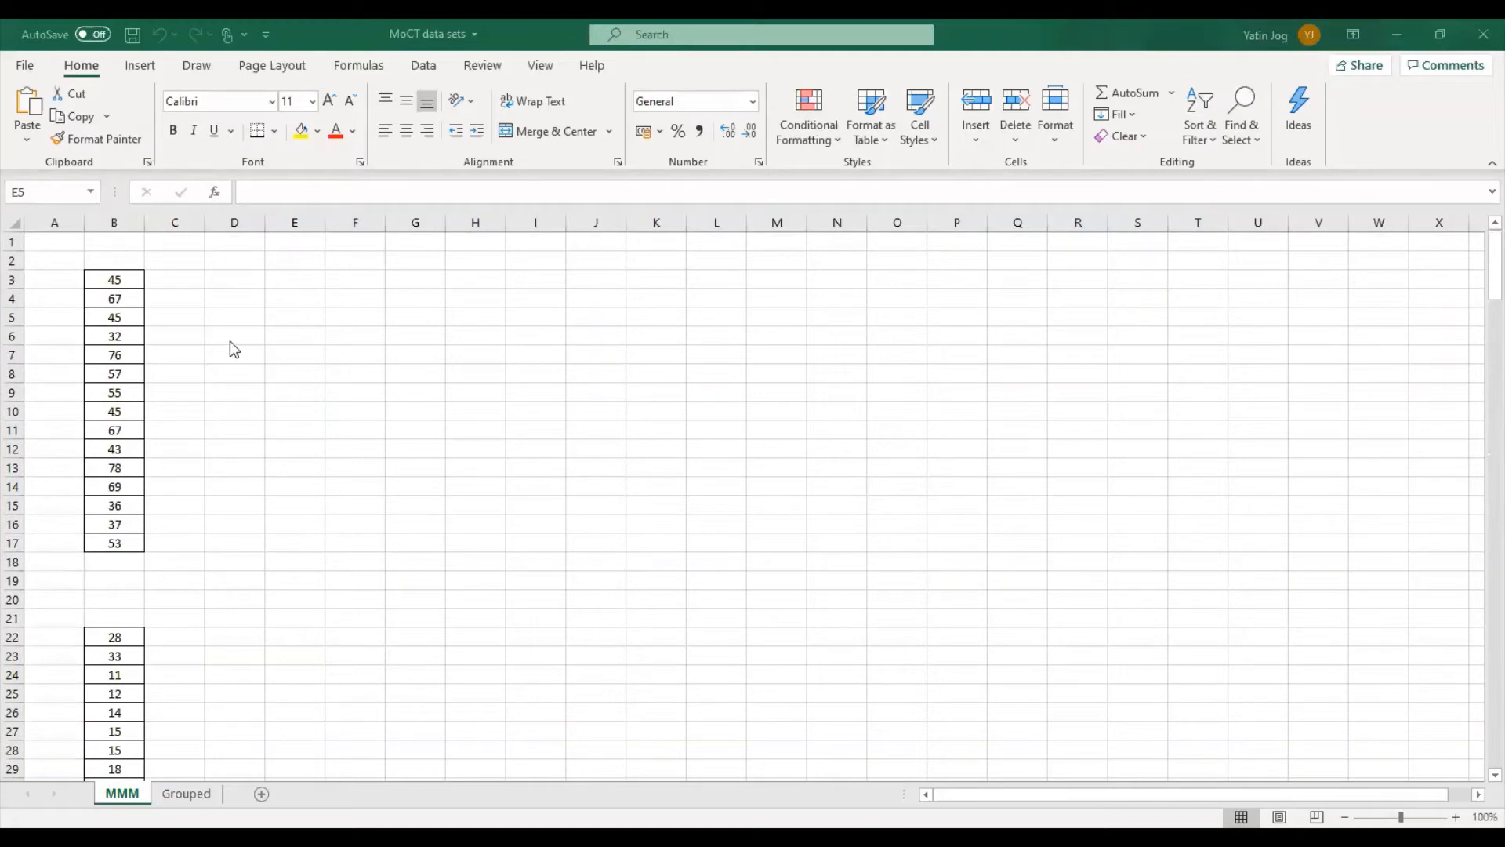
Calculate the mean of the first data set in cell D3 with the formula =SUM(B3:B17) / COUNT(B3:B17)
left_click(235, 278)
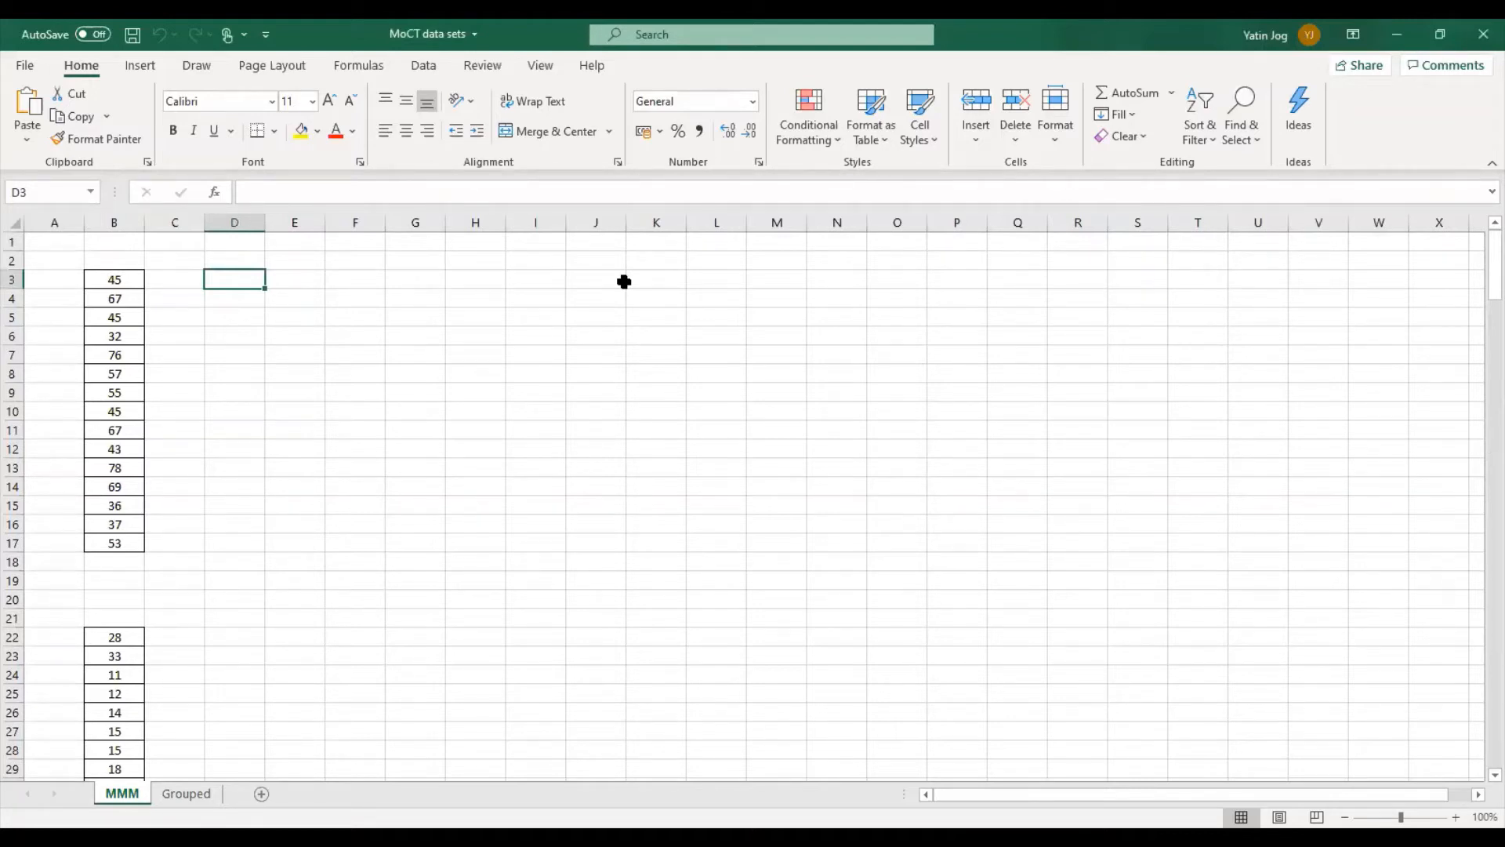
type("=s")
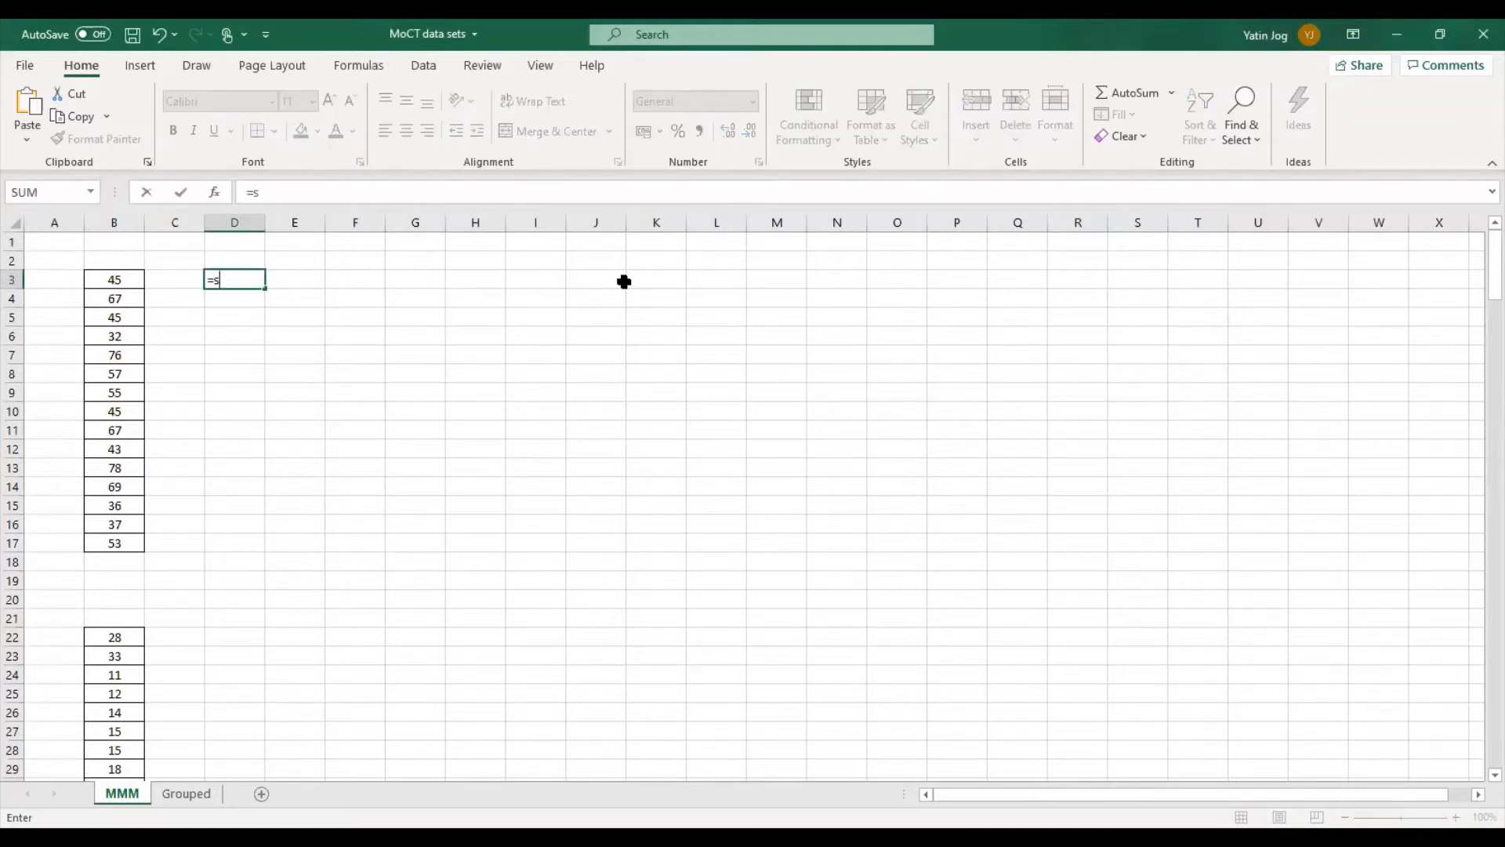
type("um(")
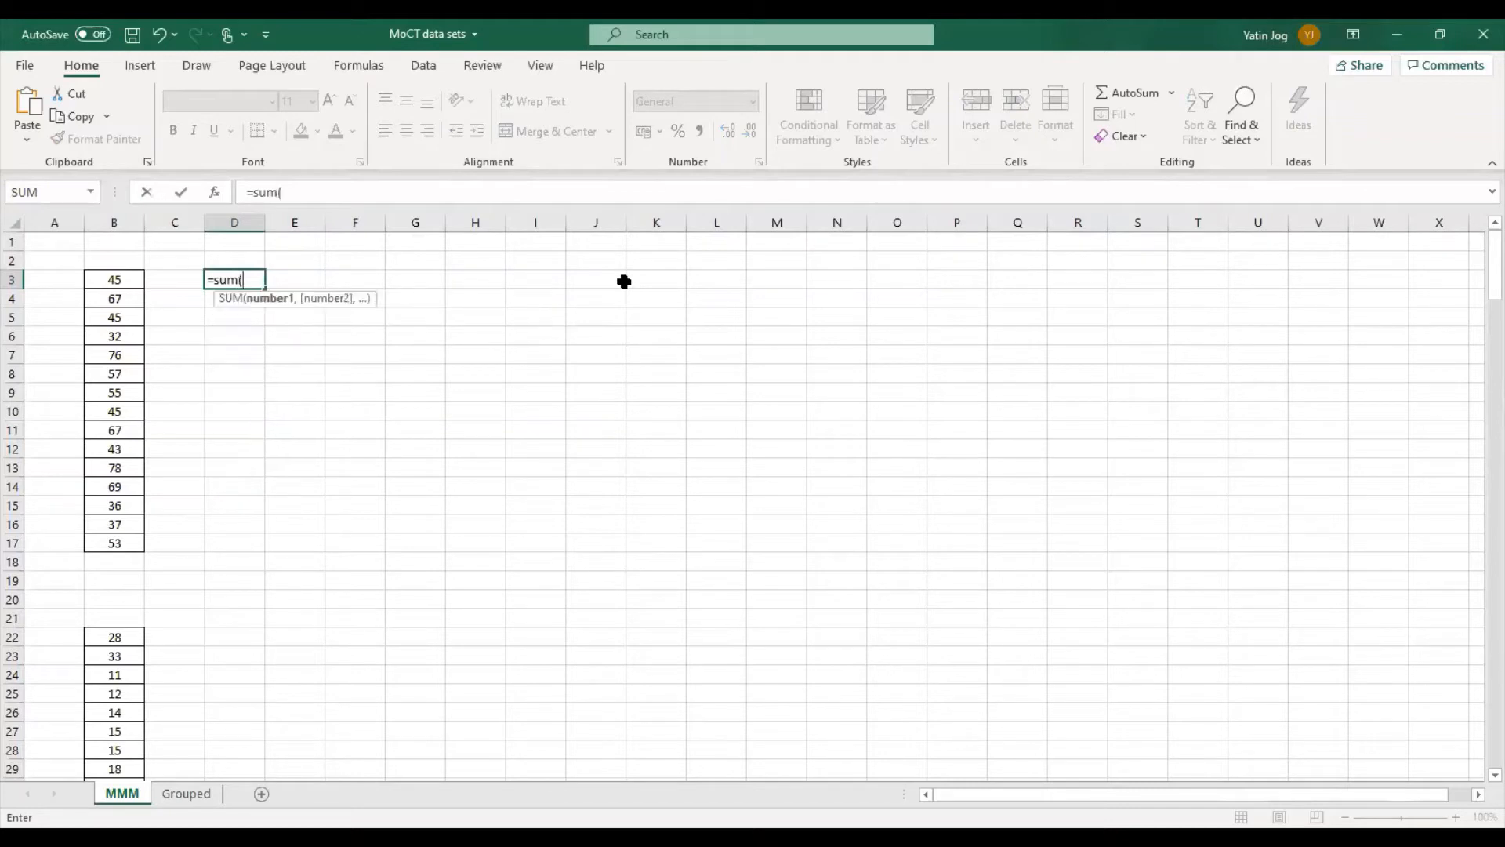
left_click(123, 281)
left_click_drag(125, 316, 114, 543)
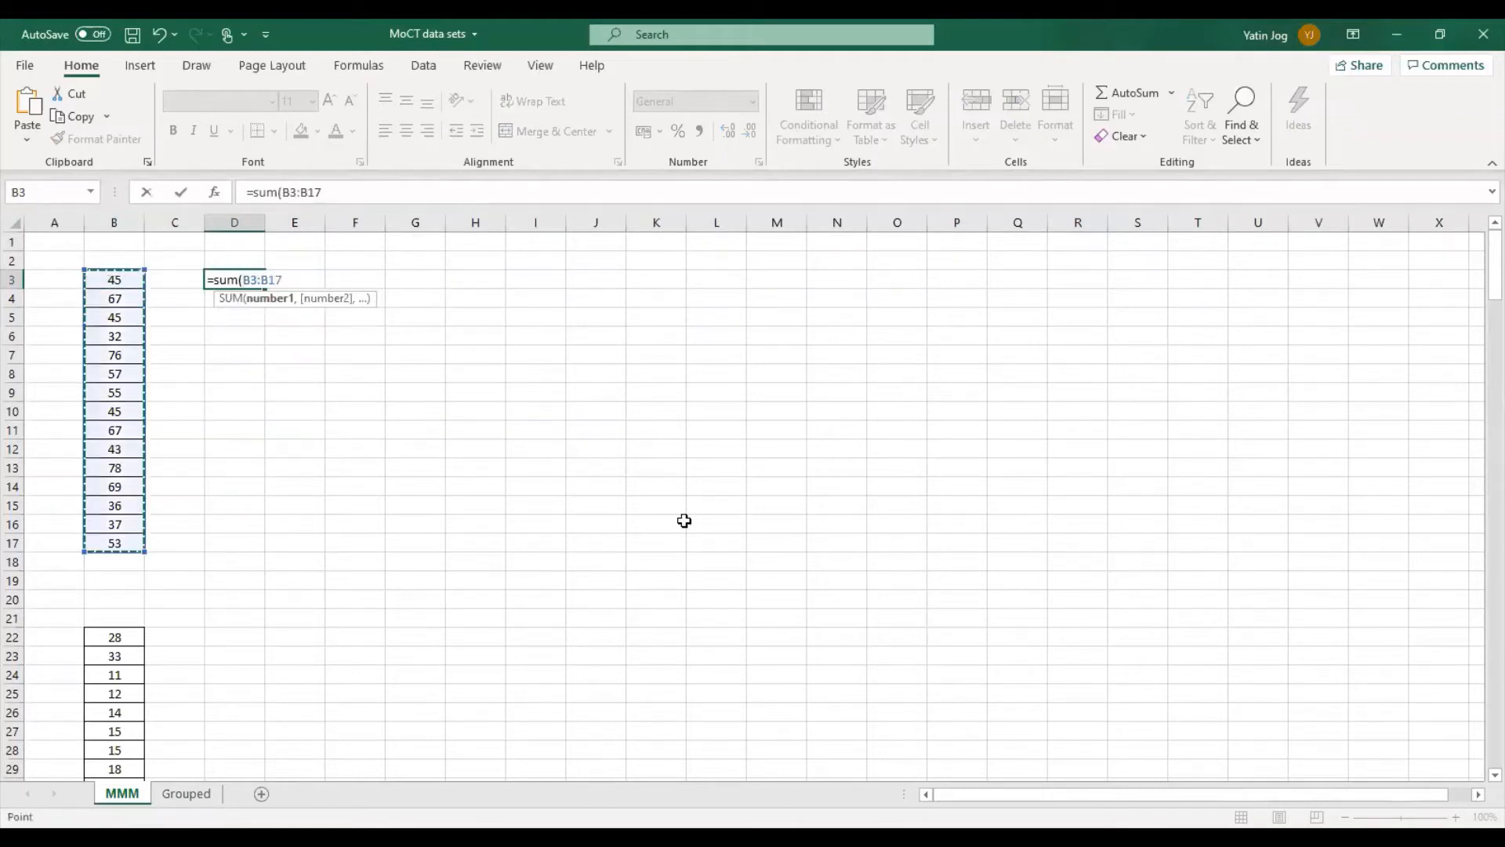
type(") /")
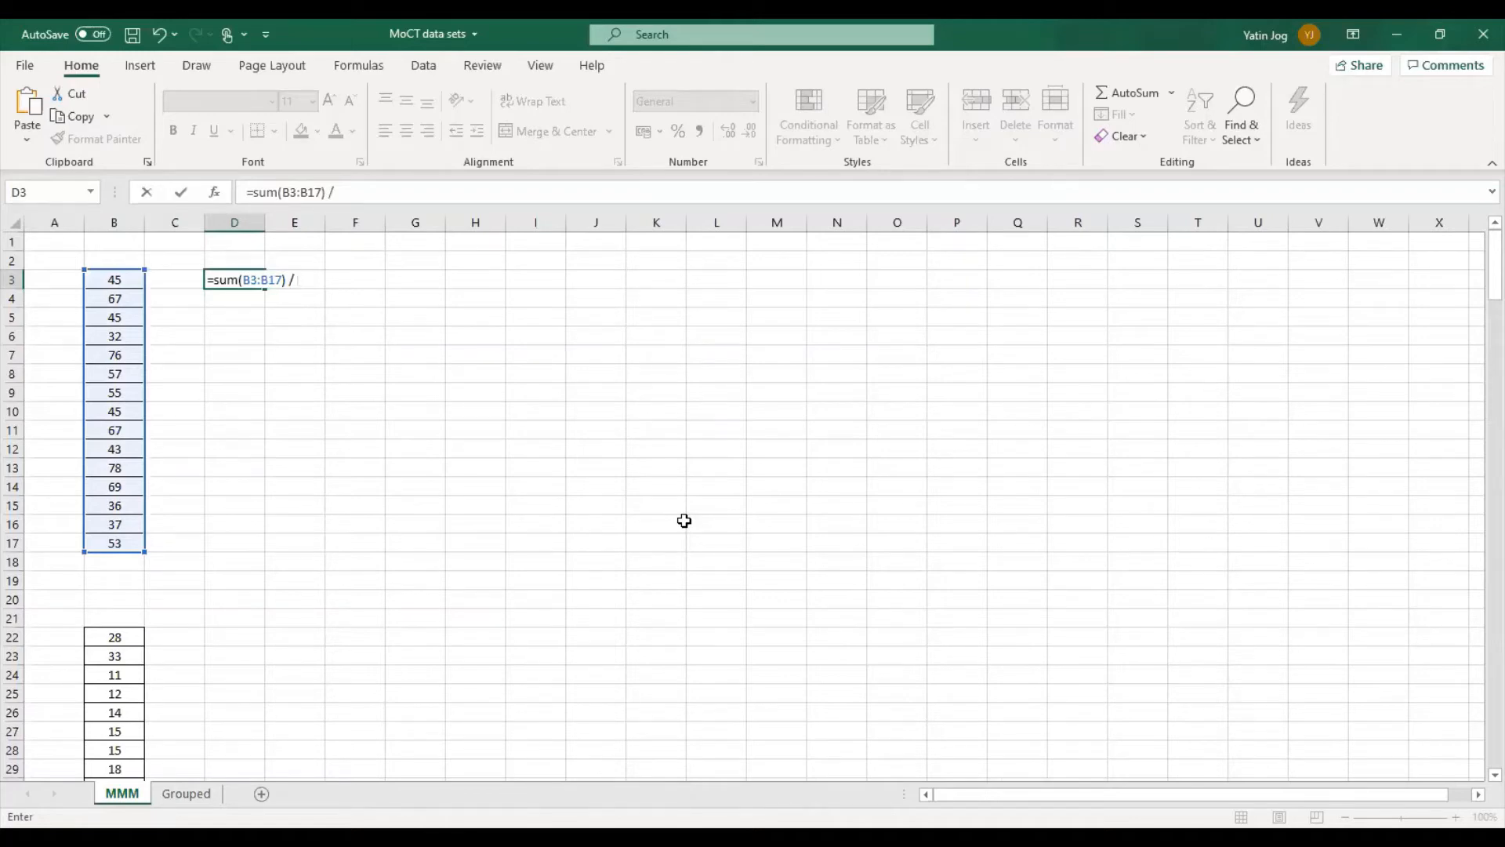
type("count")
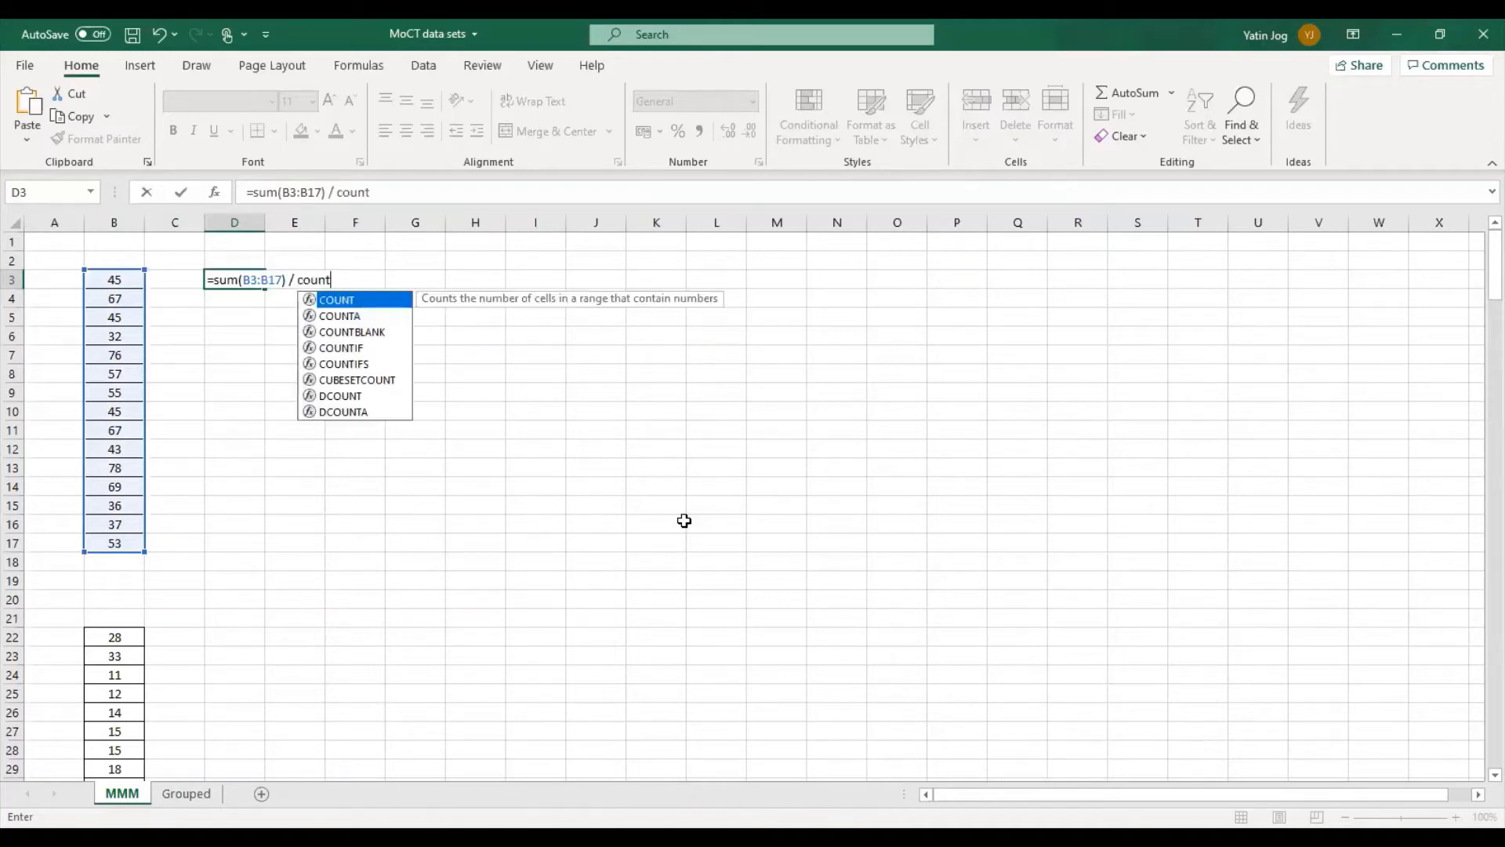
type("(")
key("Left")
key("Left")
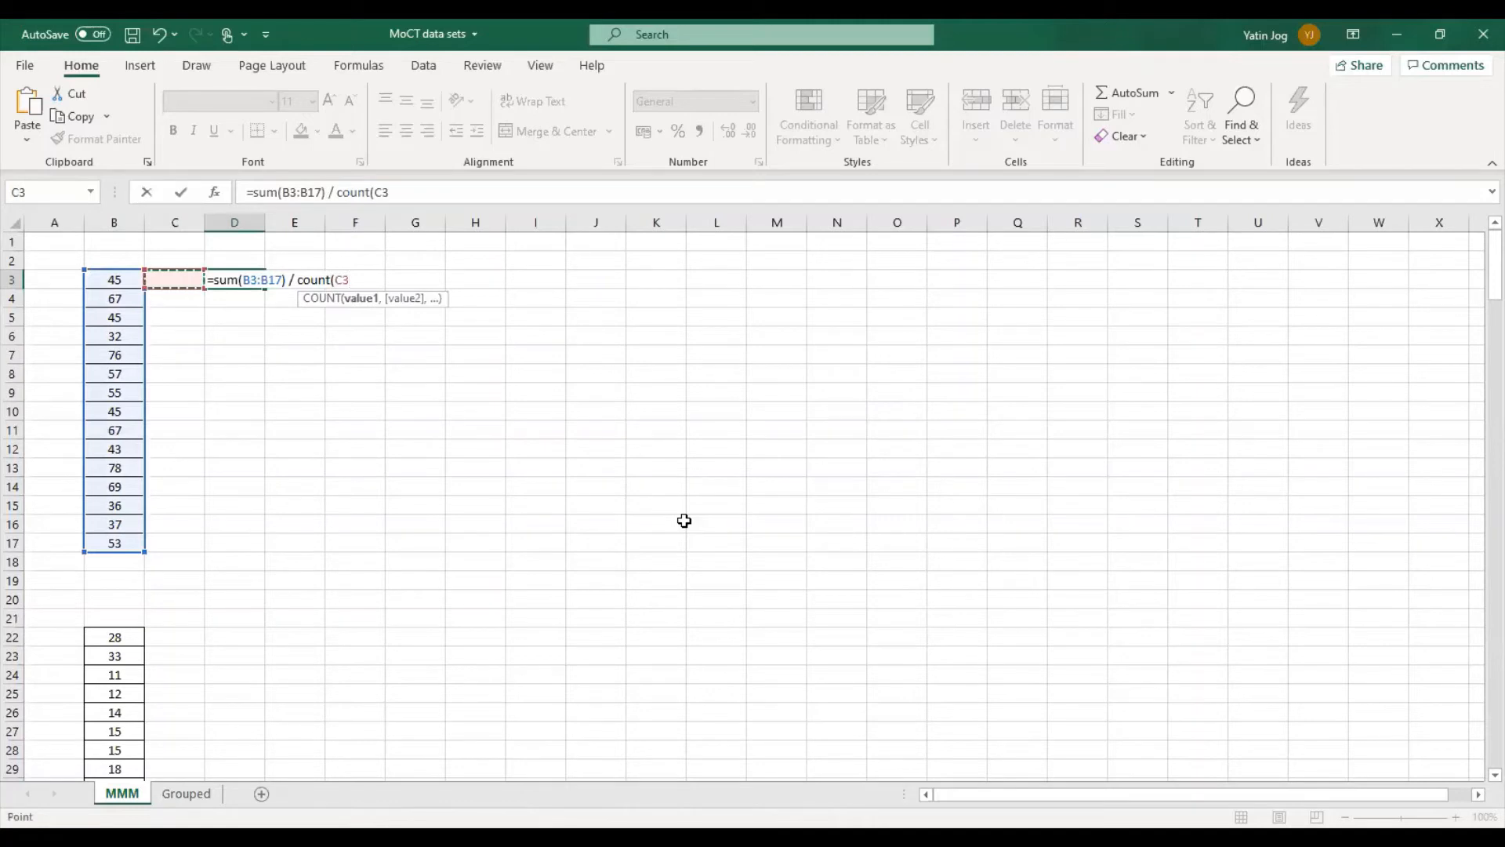
key("ctrl+shift+Down")
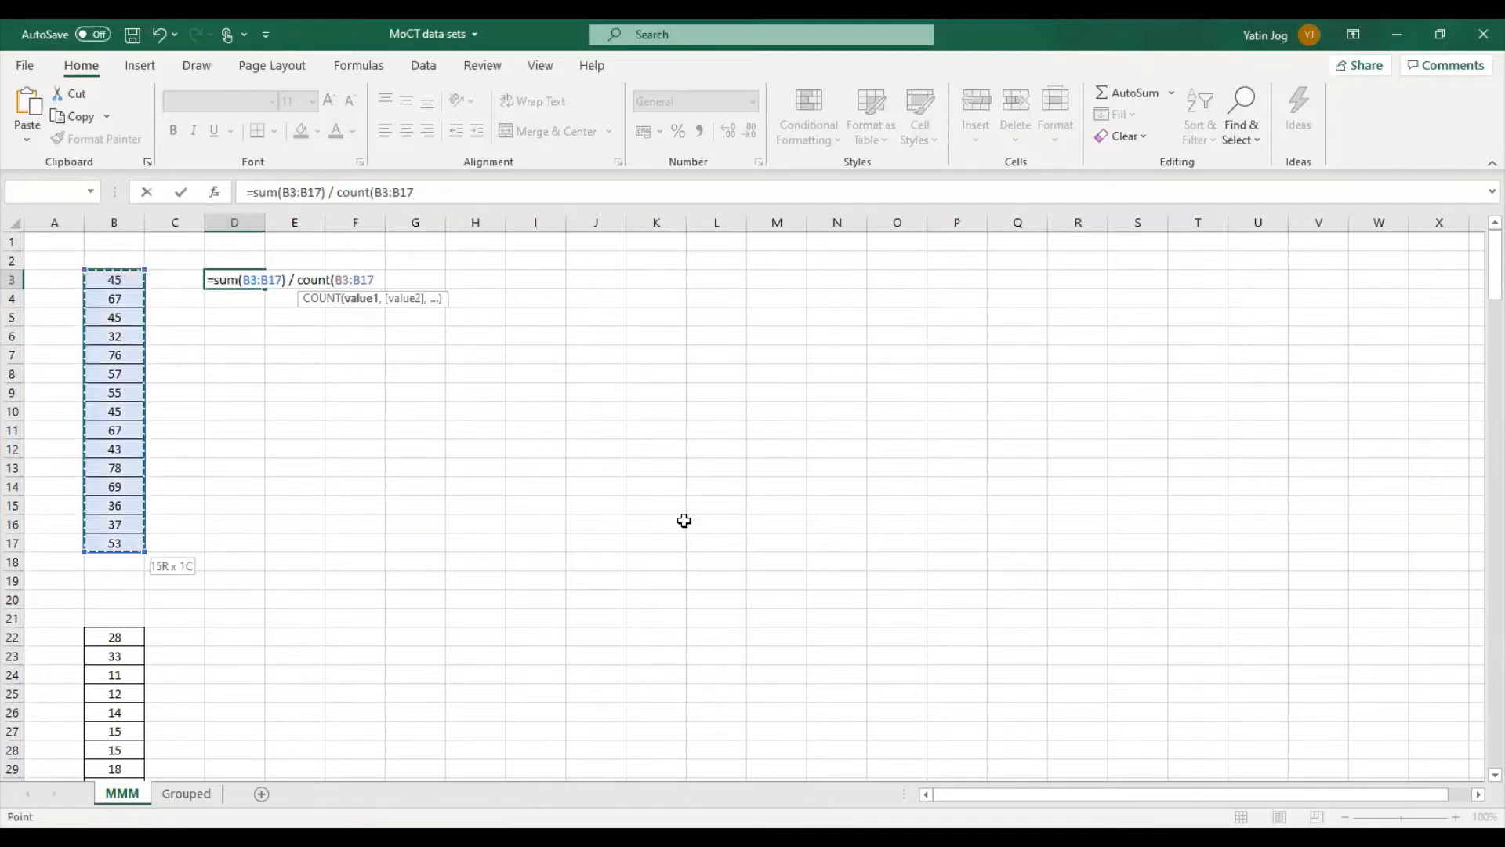
type(")")
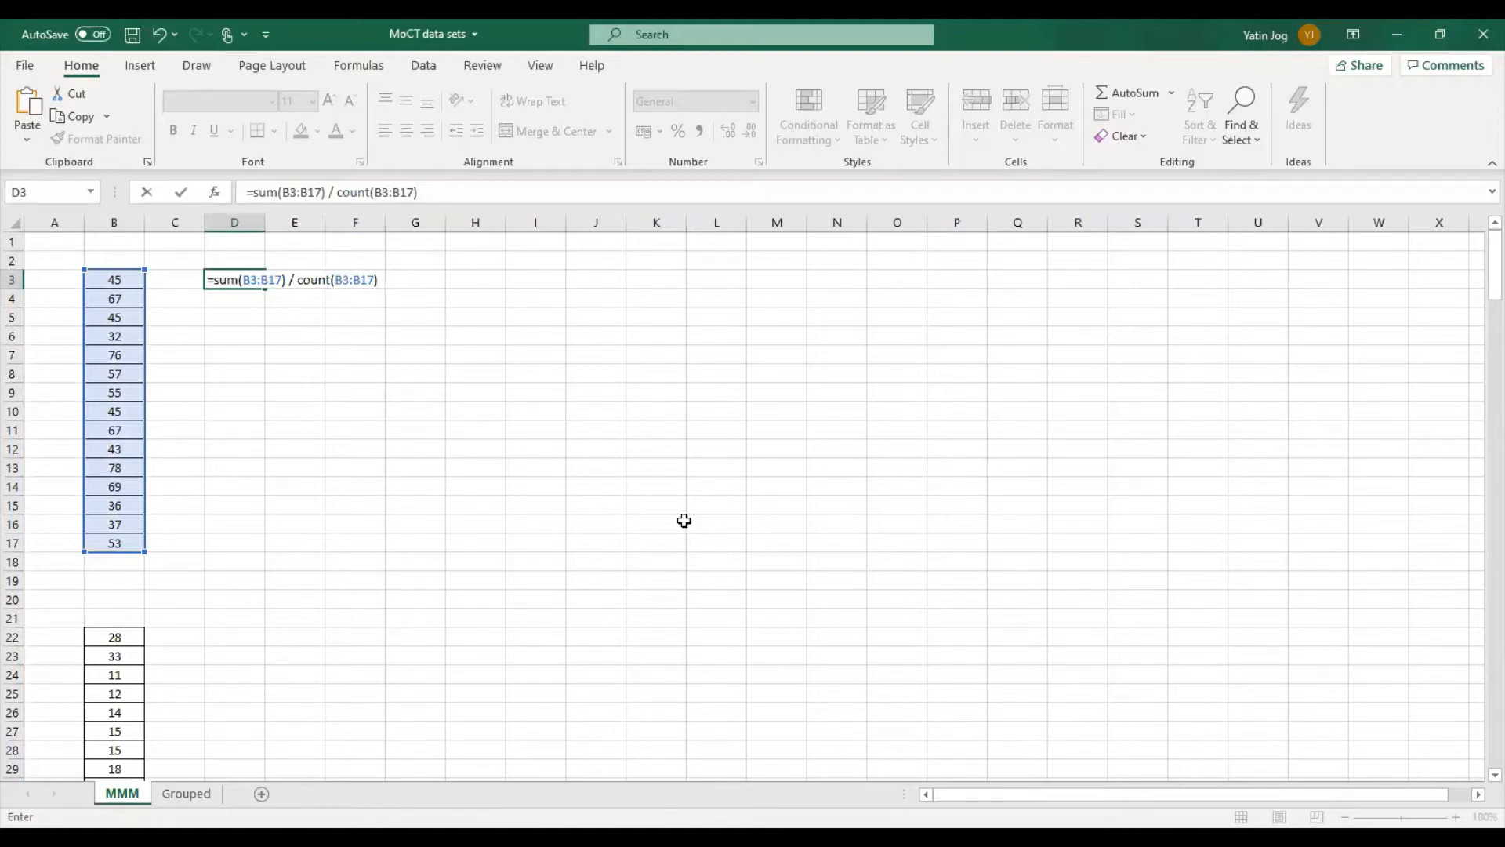
key("Return")
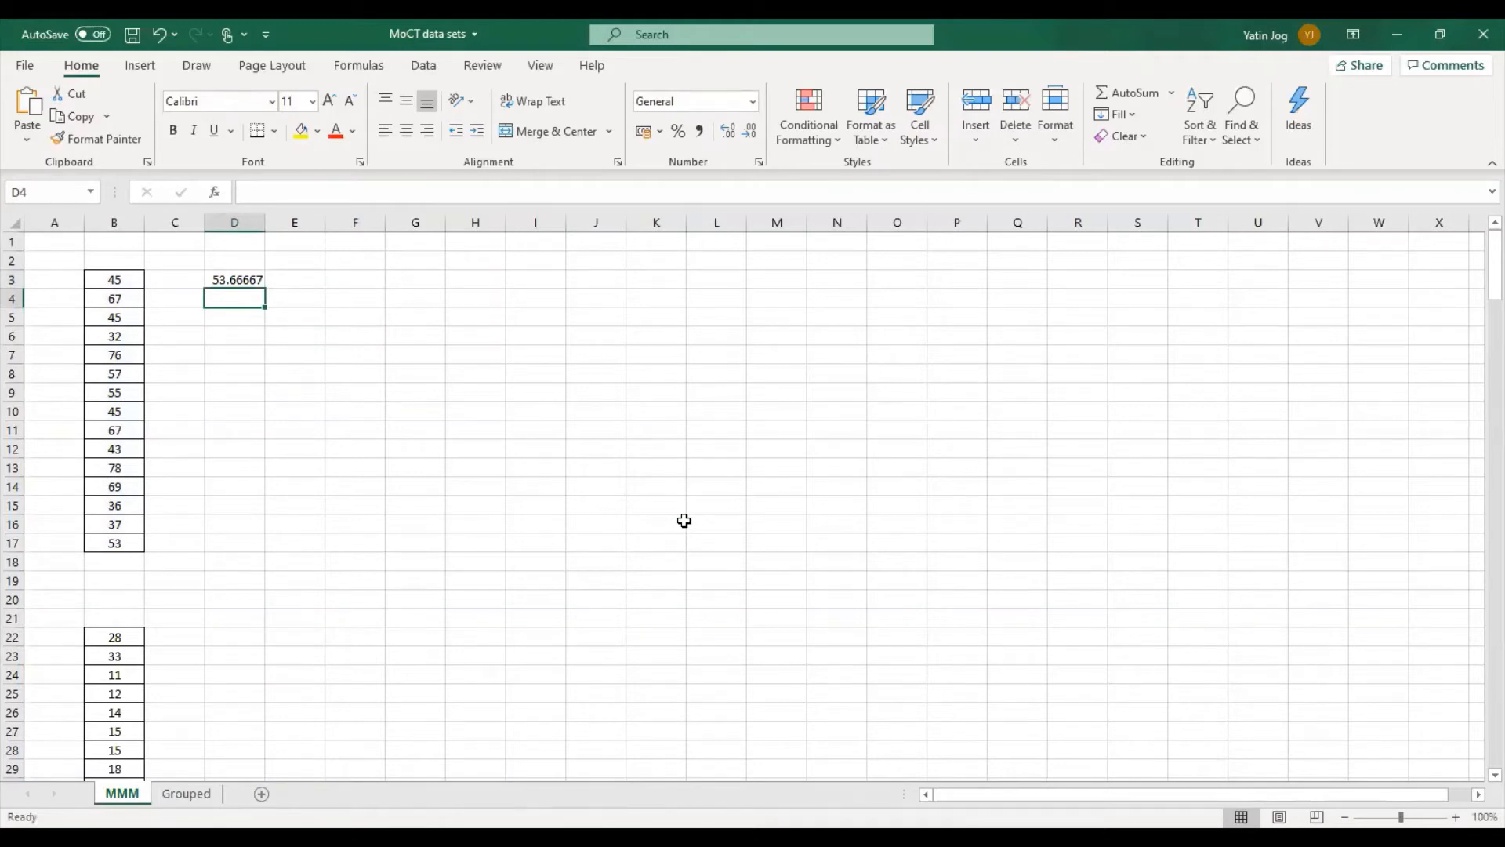
Calculate the same mean in cell E3 with the formula =AVERAGE(B3:B17)
key("Up")
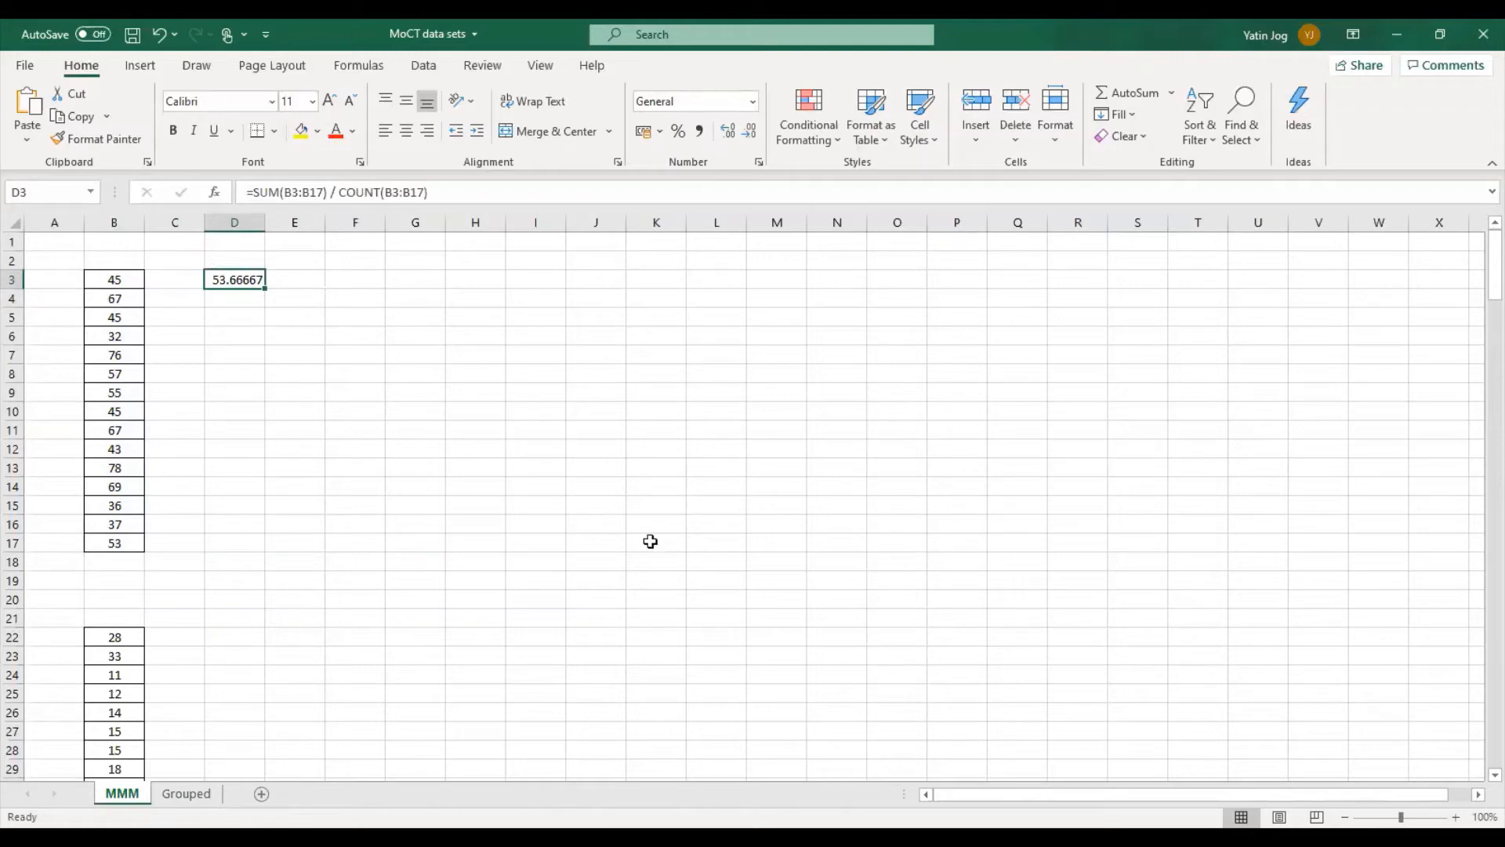
key("Right")
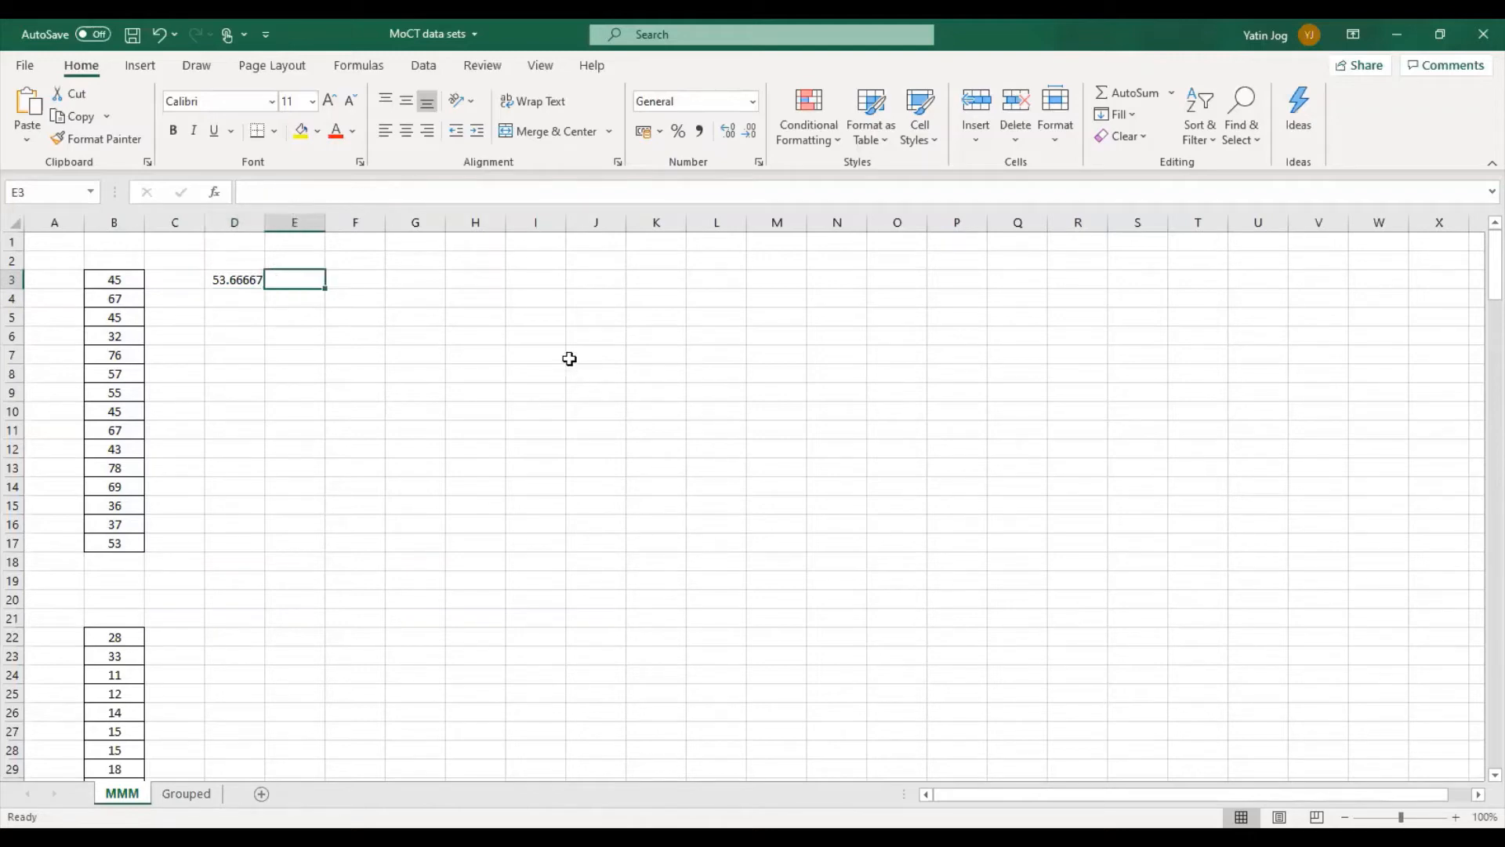
type("=")
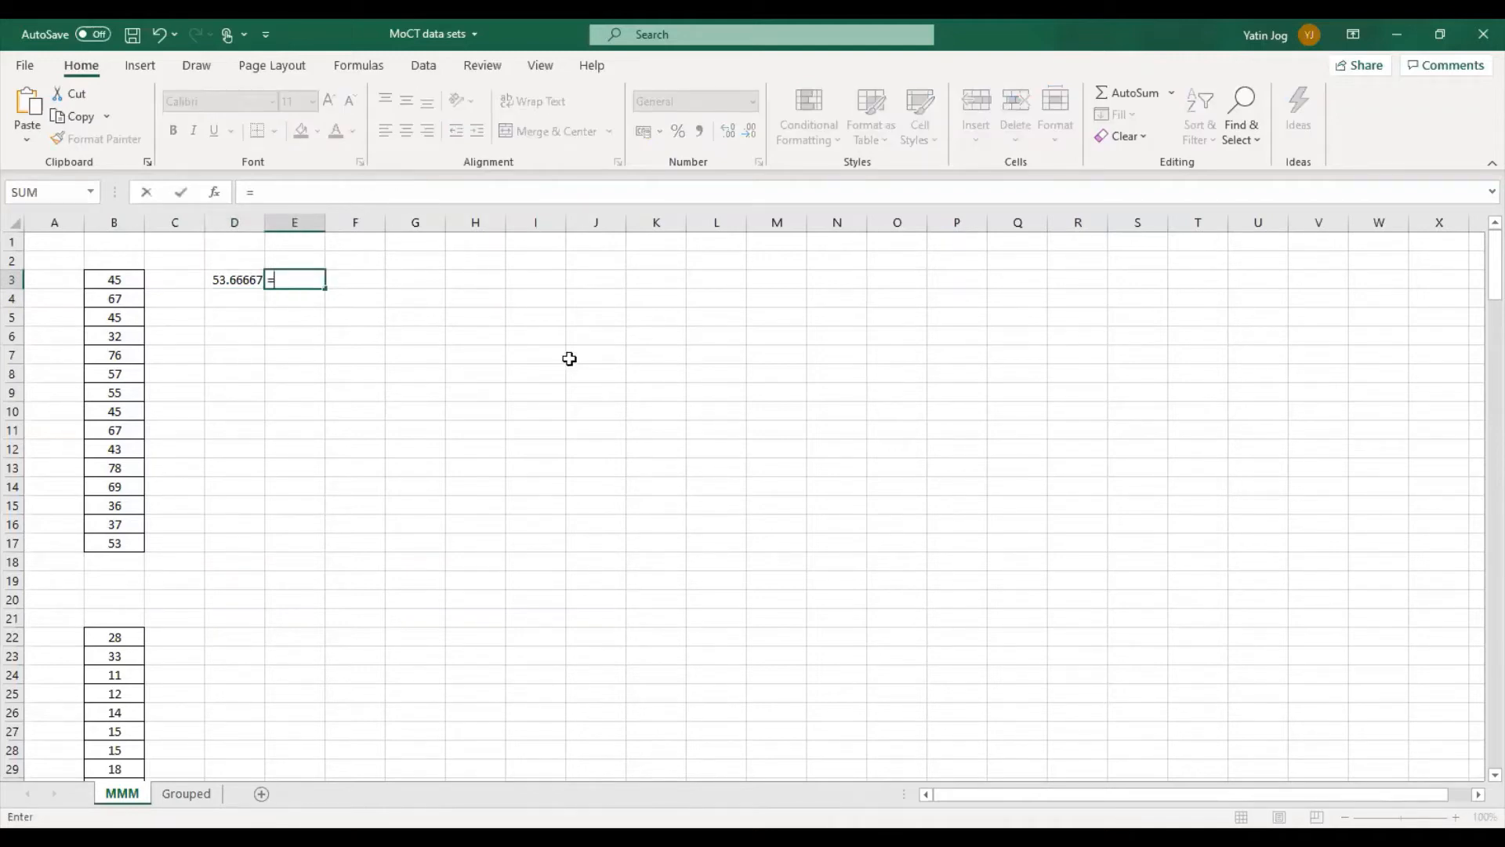
type("averag")
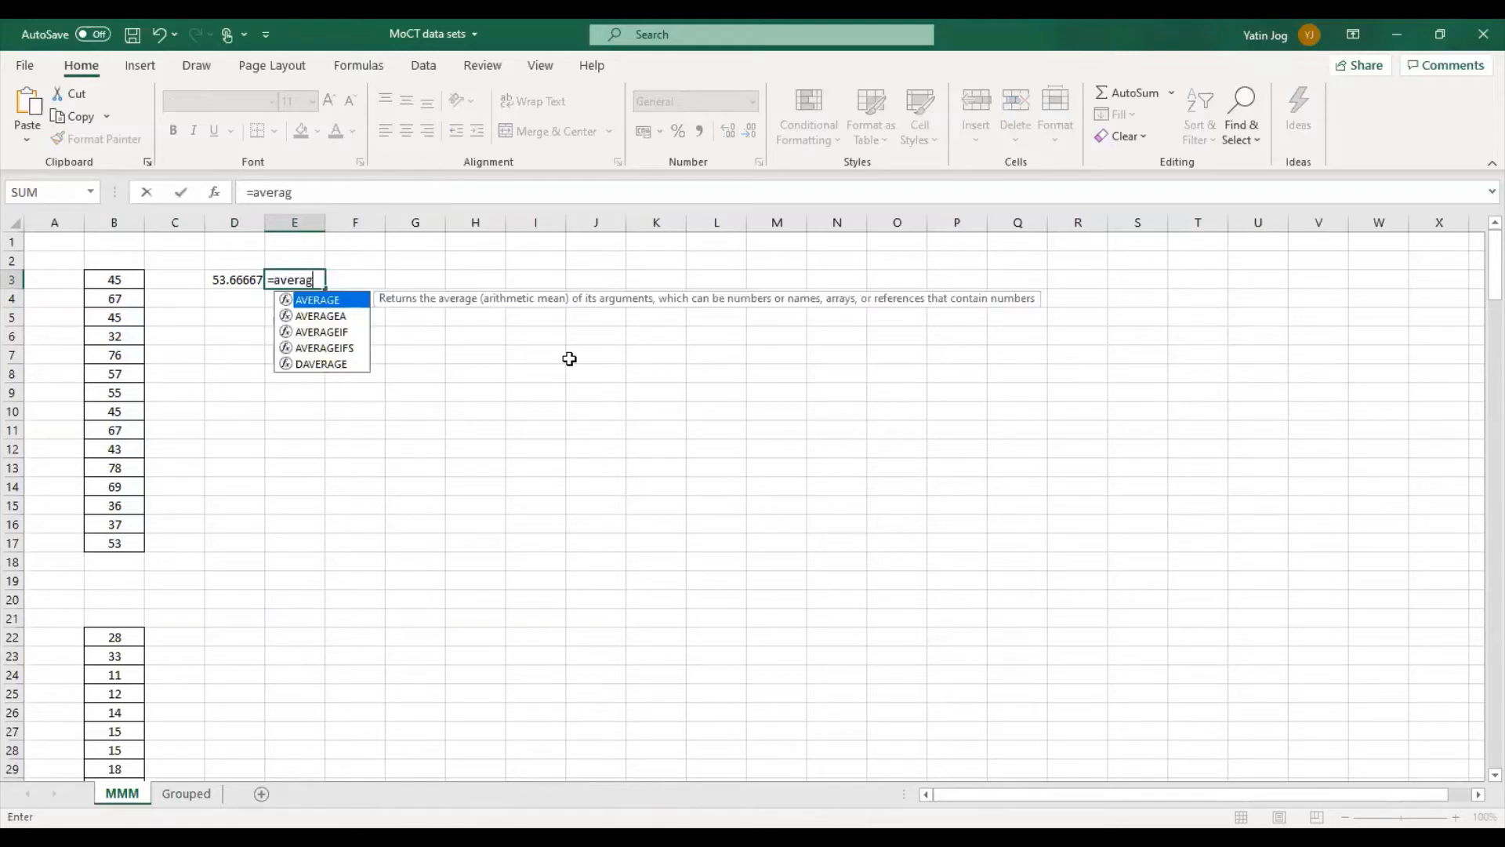
type("e(")
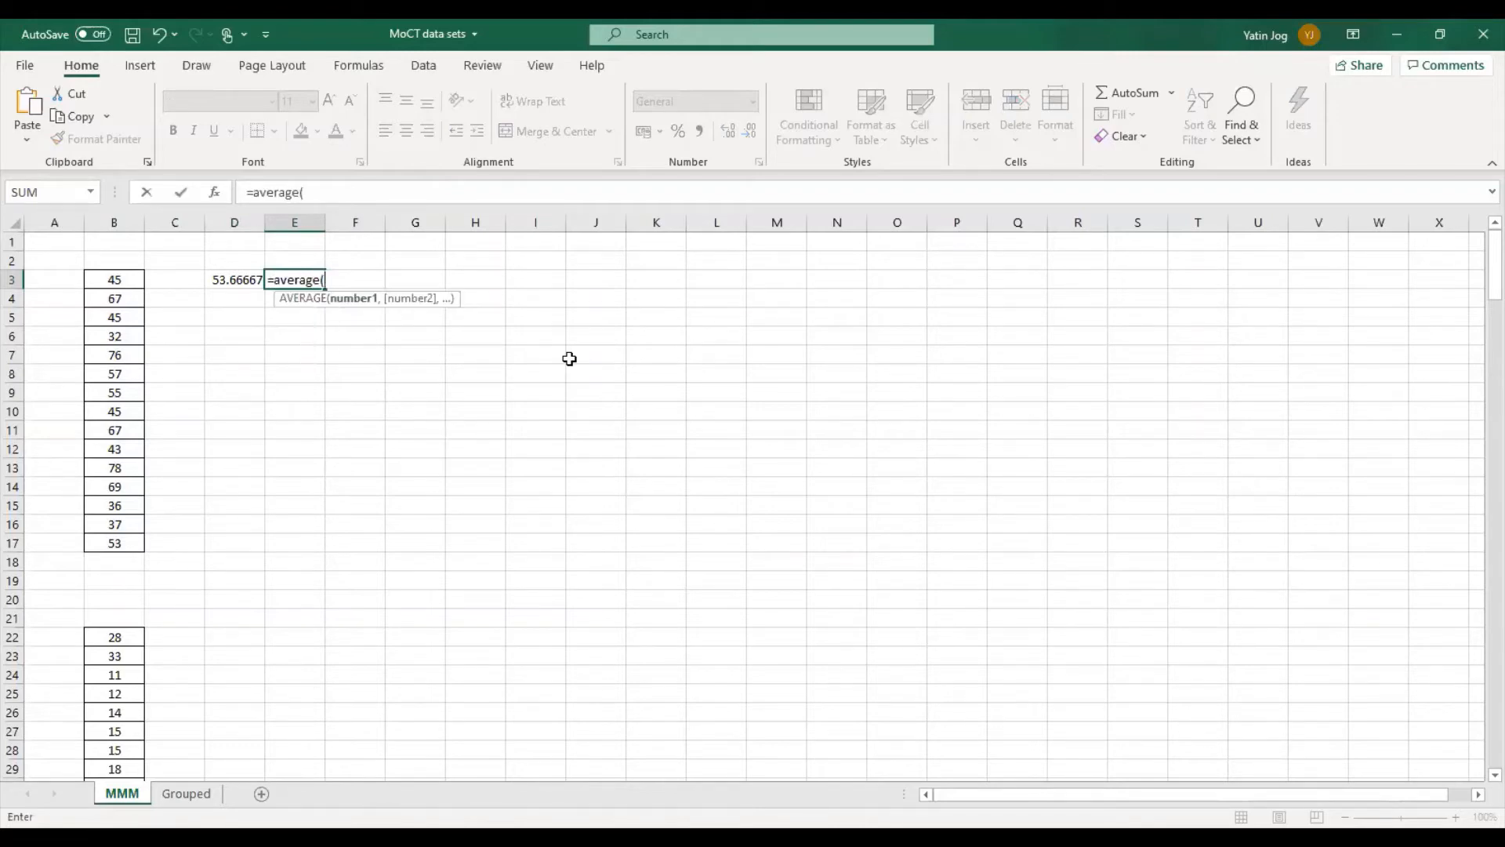
key("Left")
key("Left")
key("Left")
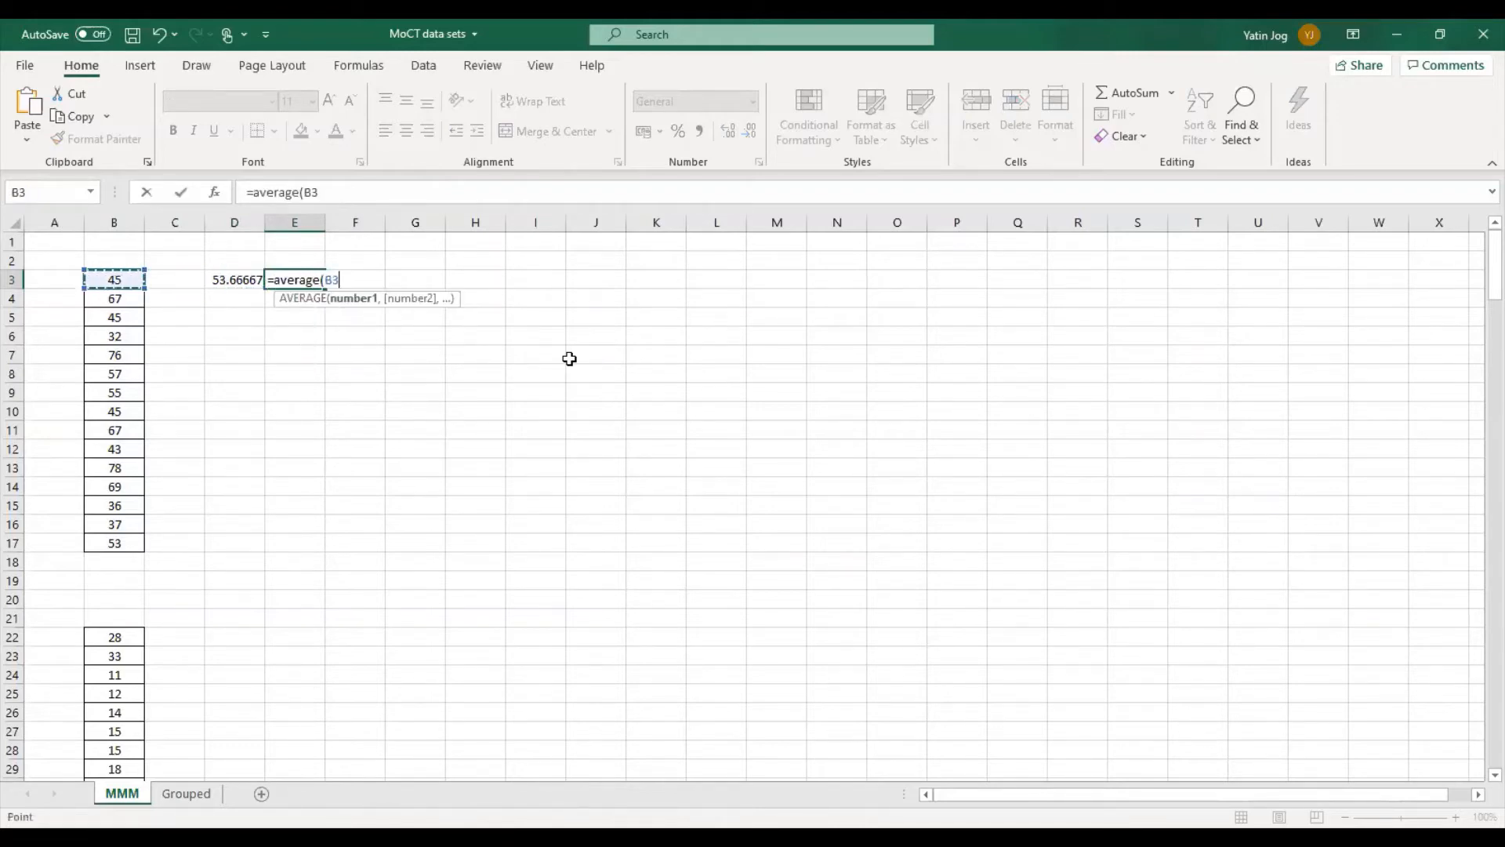
key("ctrl+shift+Down")
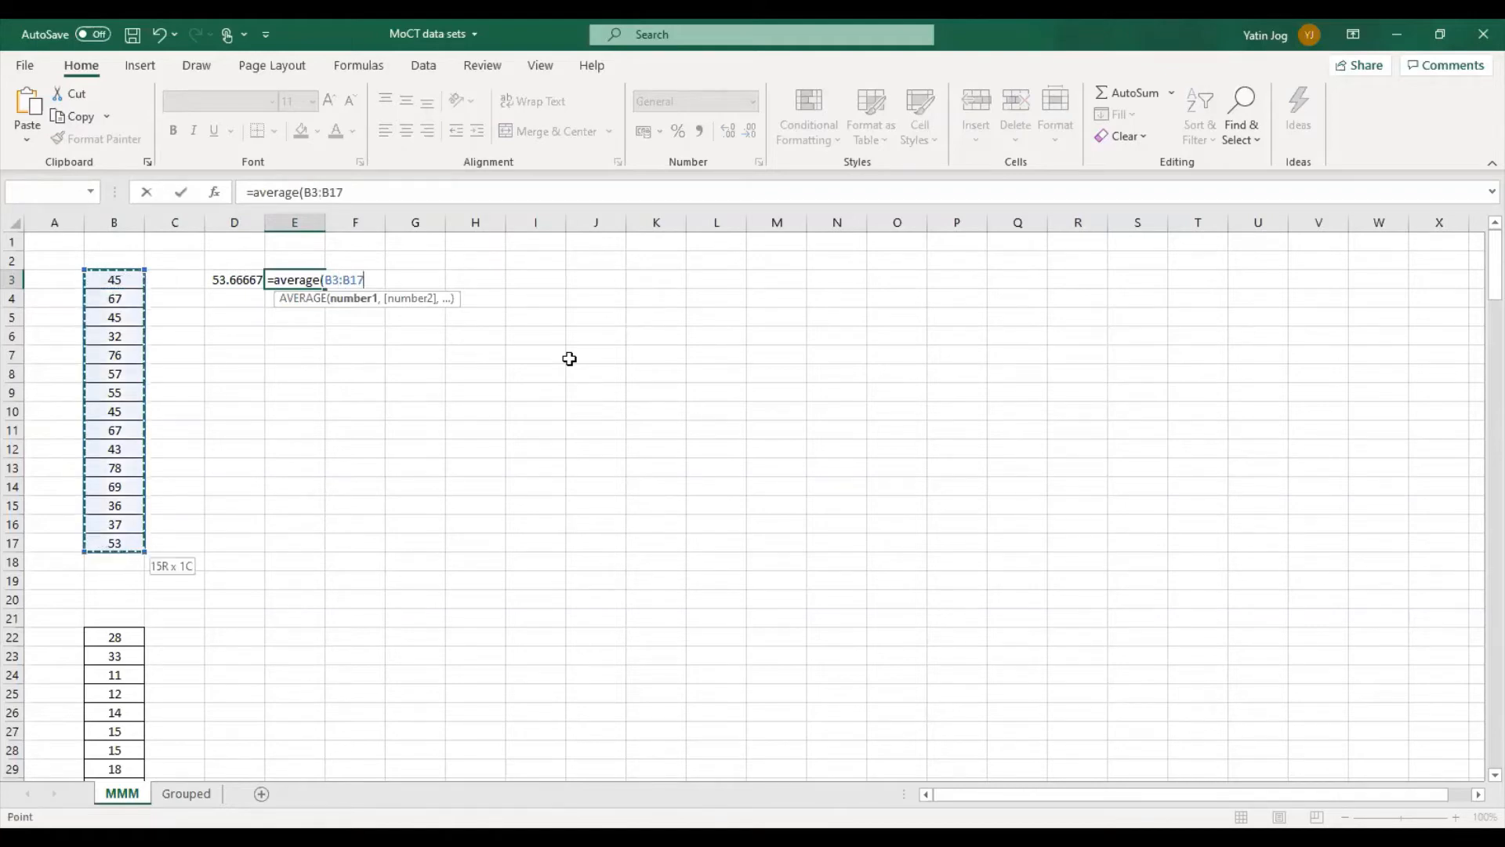
type(")")
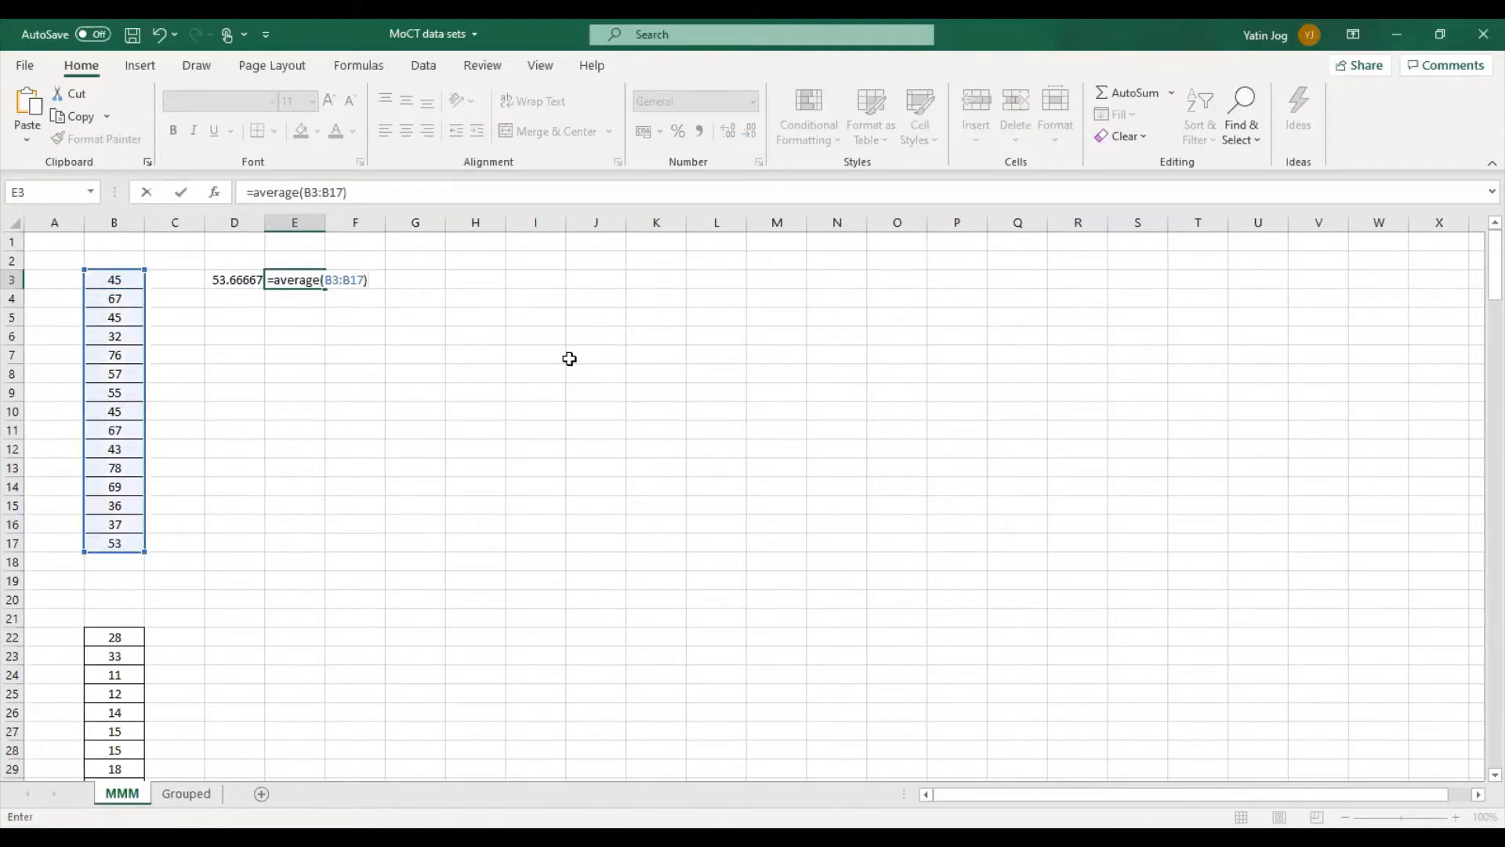
key("Return")
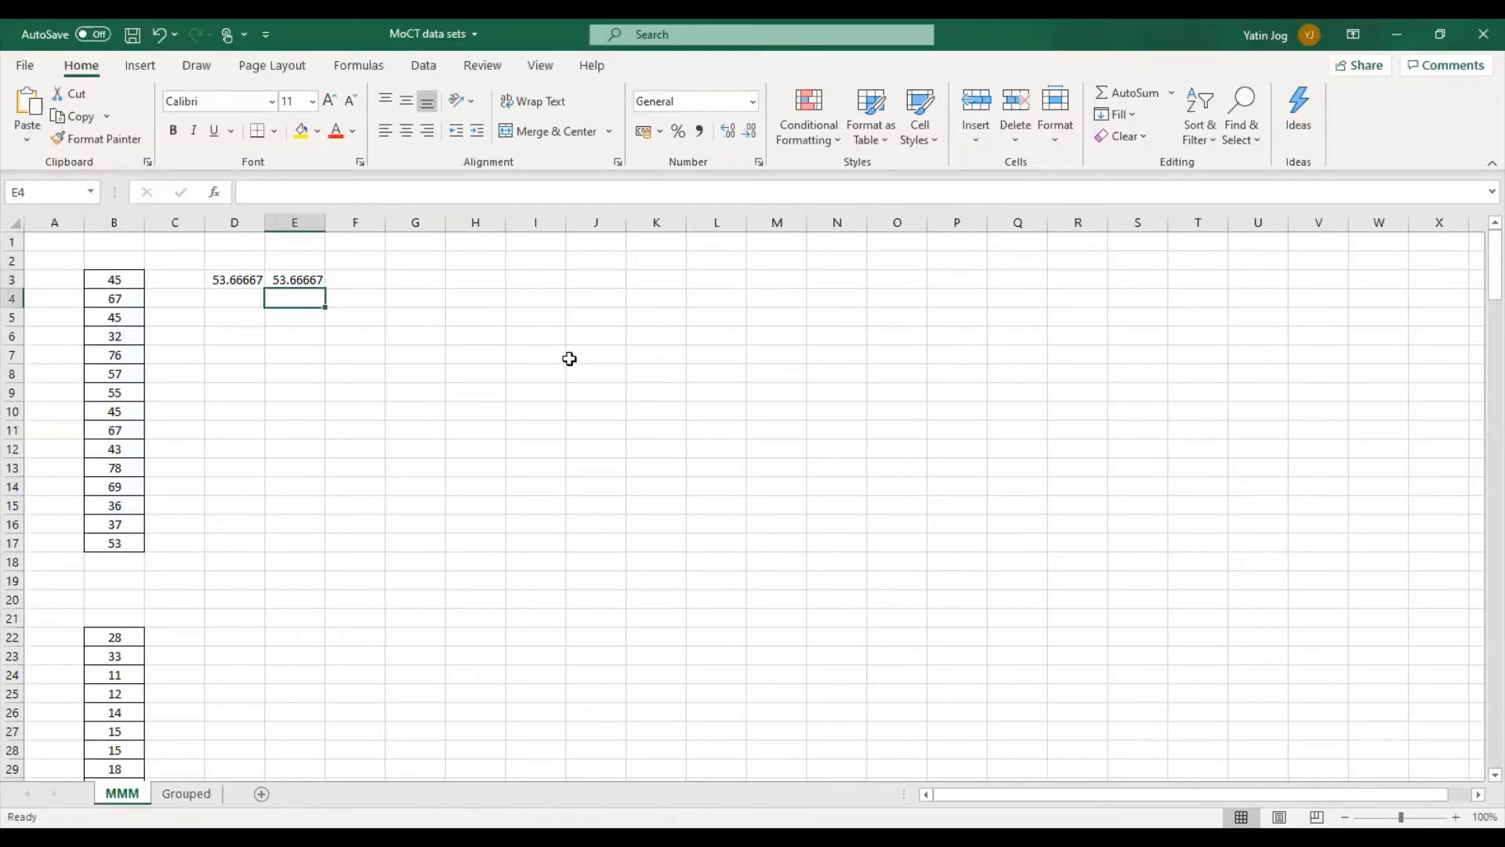
Open the Descriptive Statistics tool from the Data Analysis tools
key("Up")
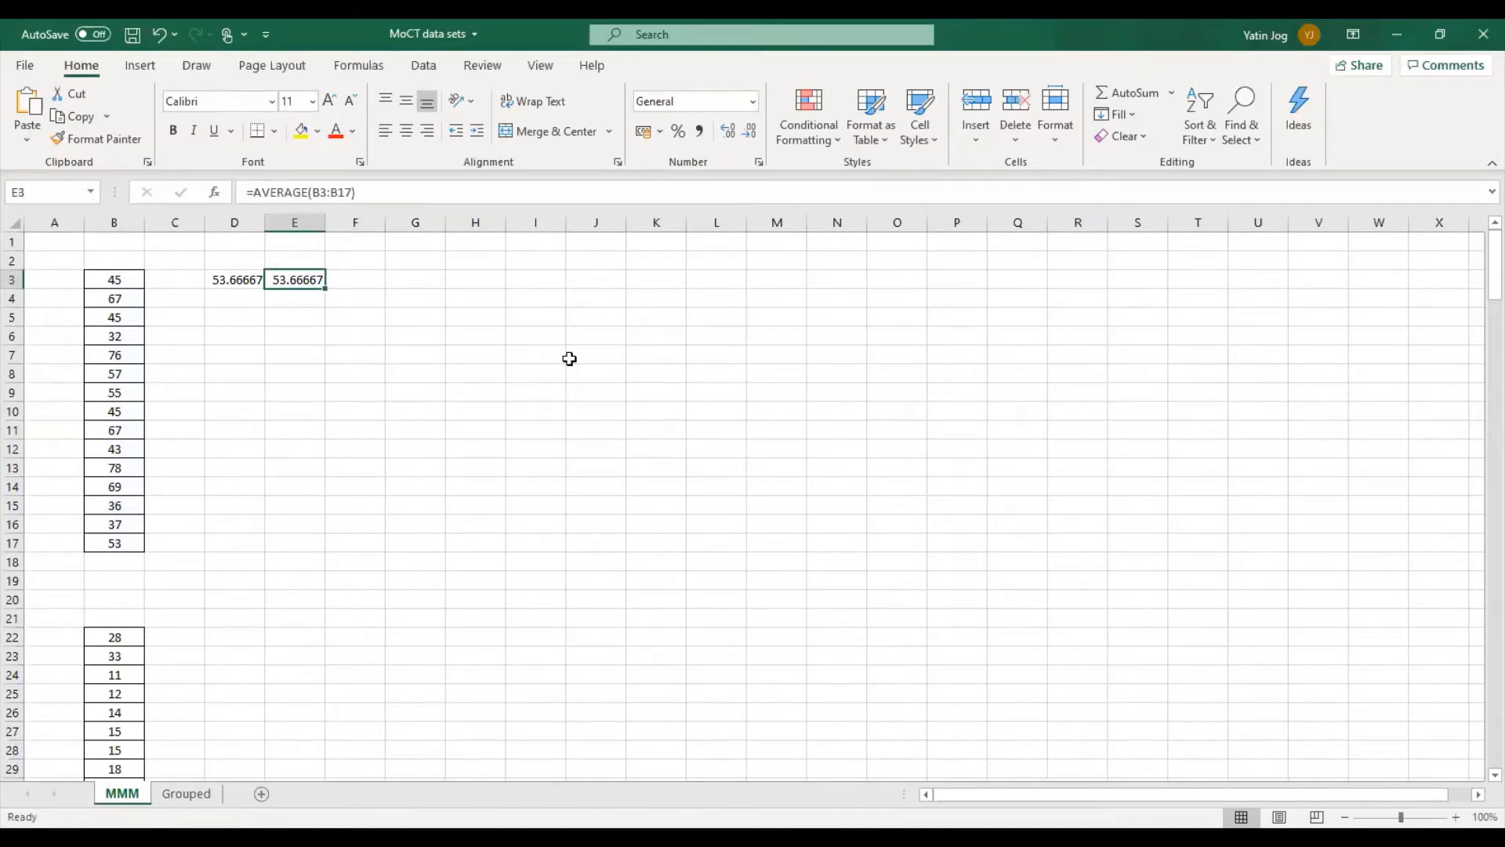
key("Left")
key("Right")
key("Right")
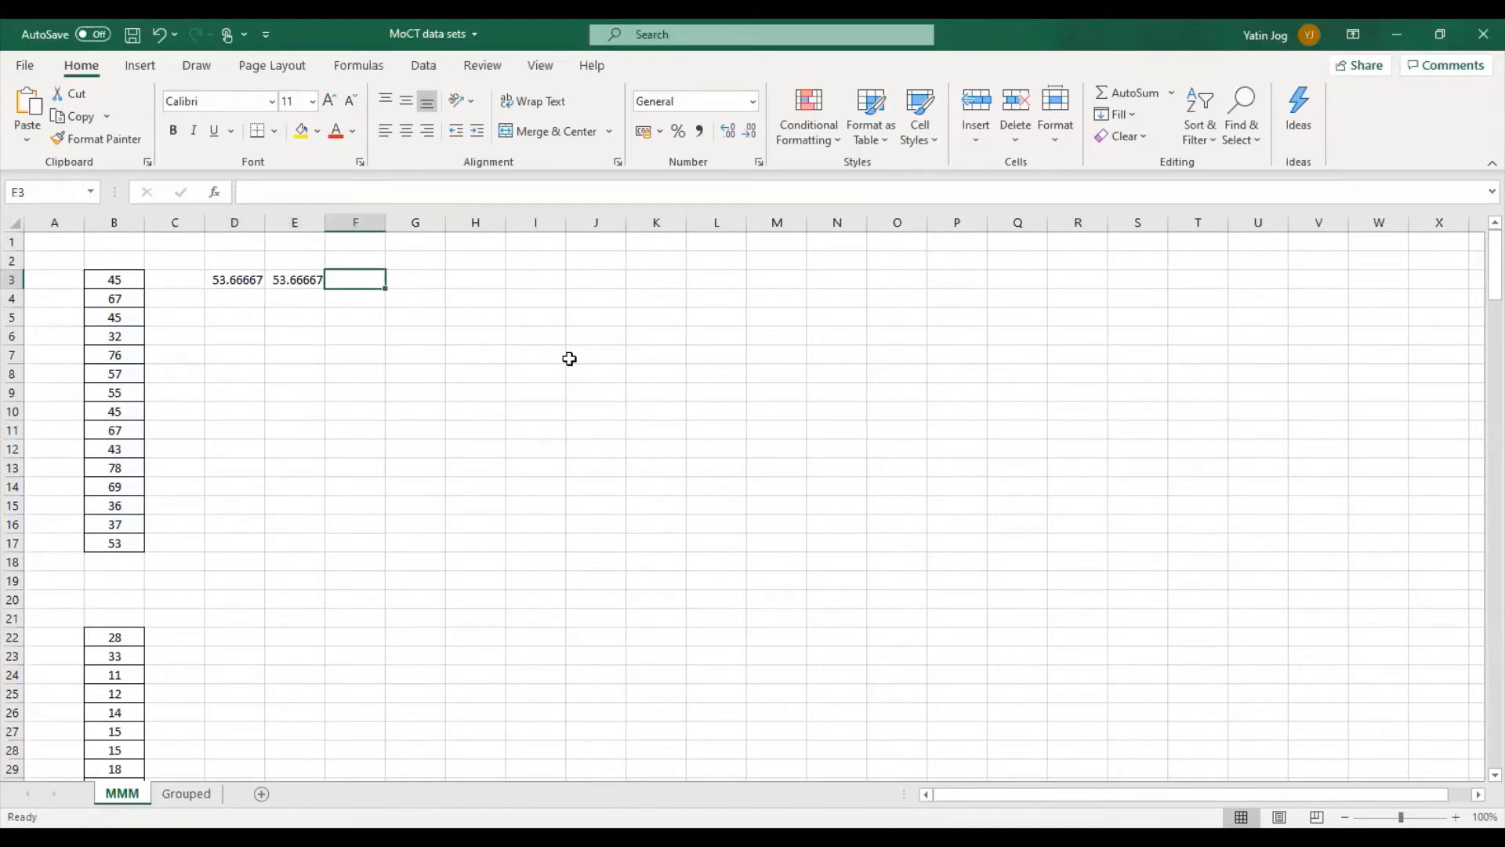
left_click(428, 67)
left_click(1277, 93)
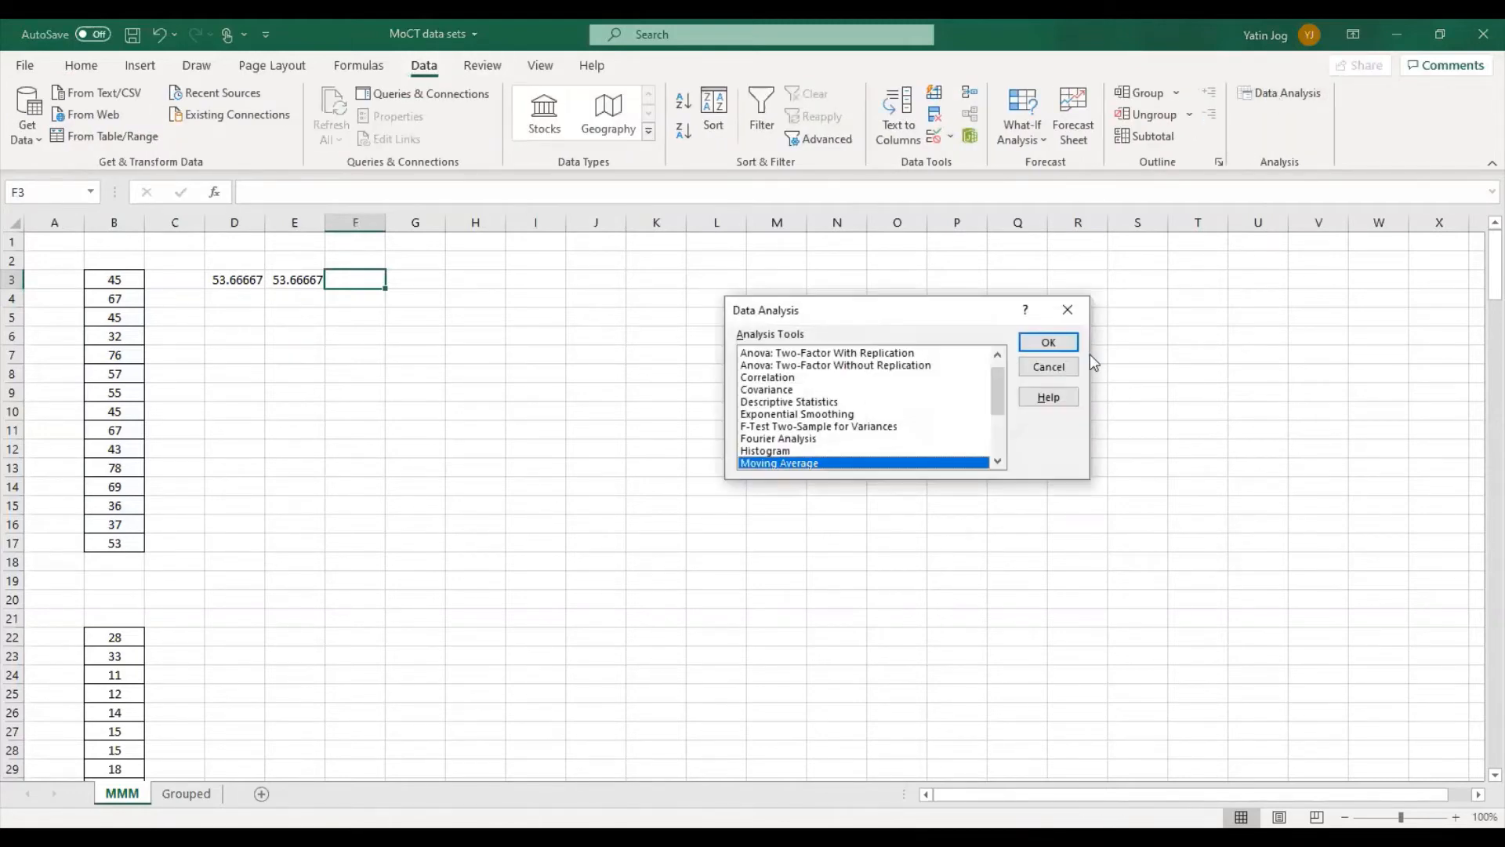
left_click(824, 403)
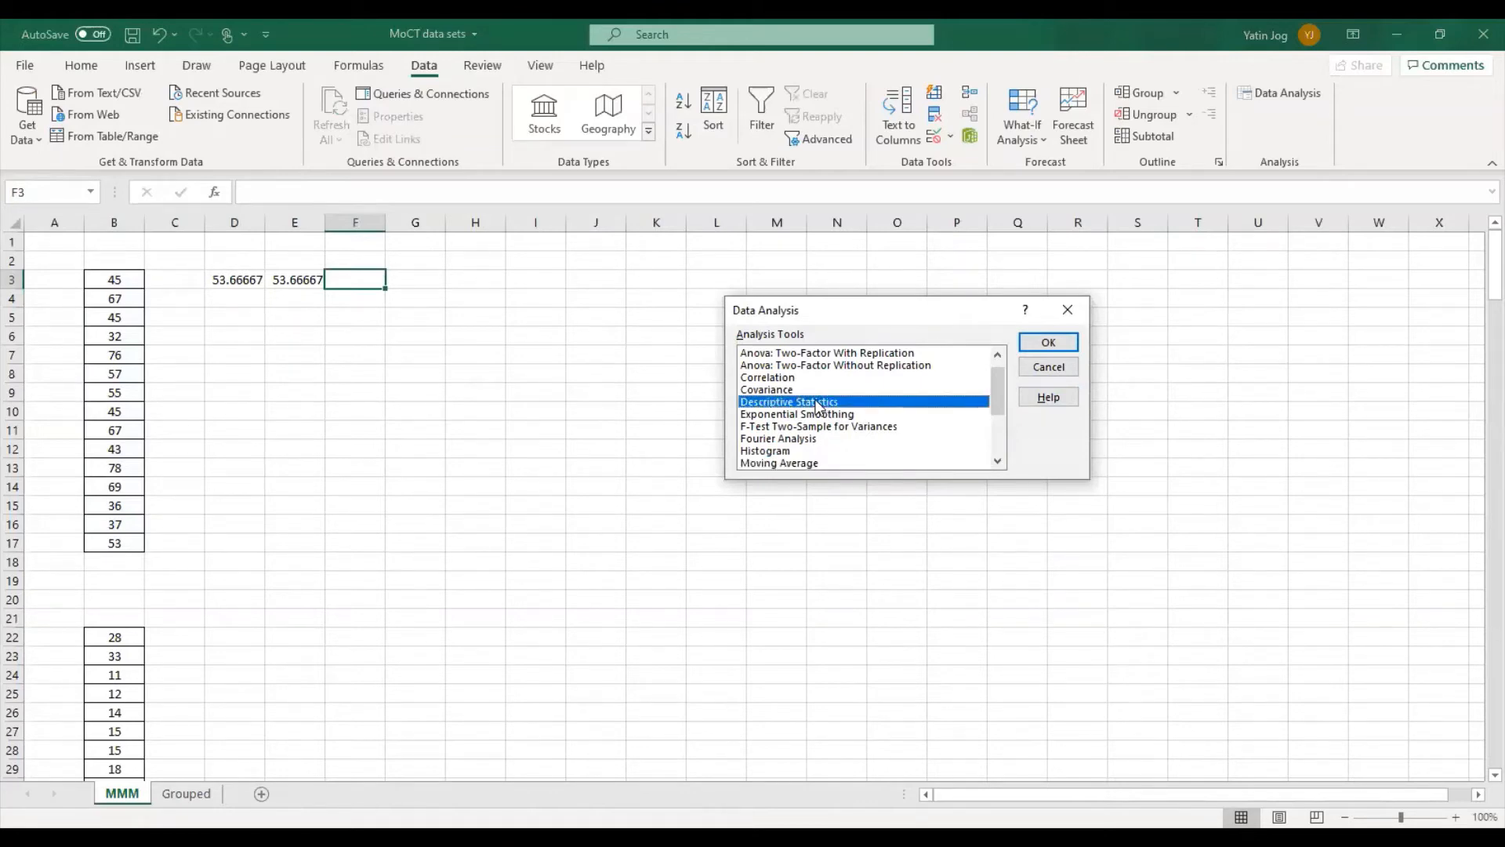
left_click(1042, 347)
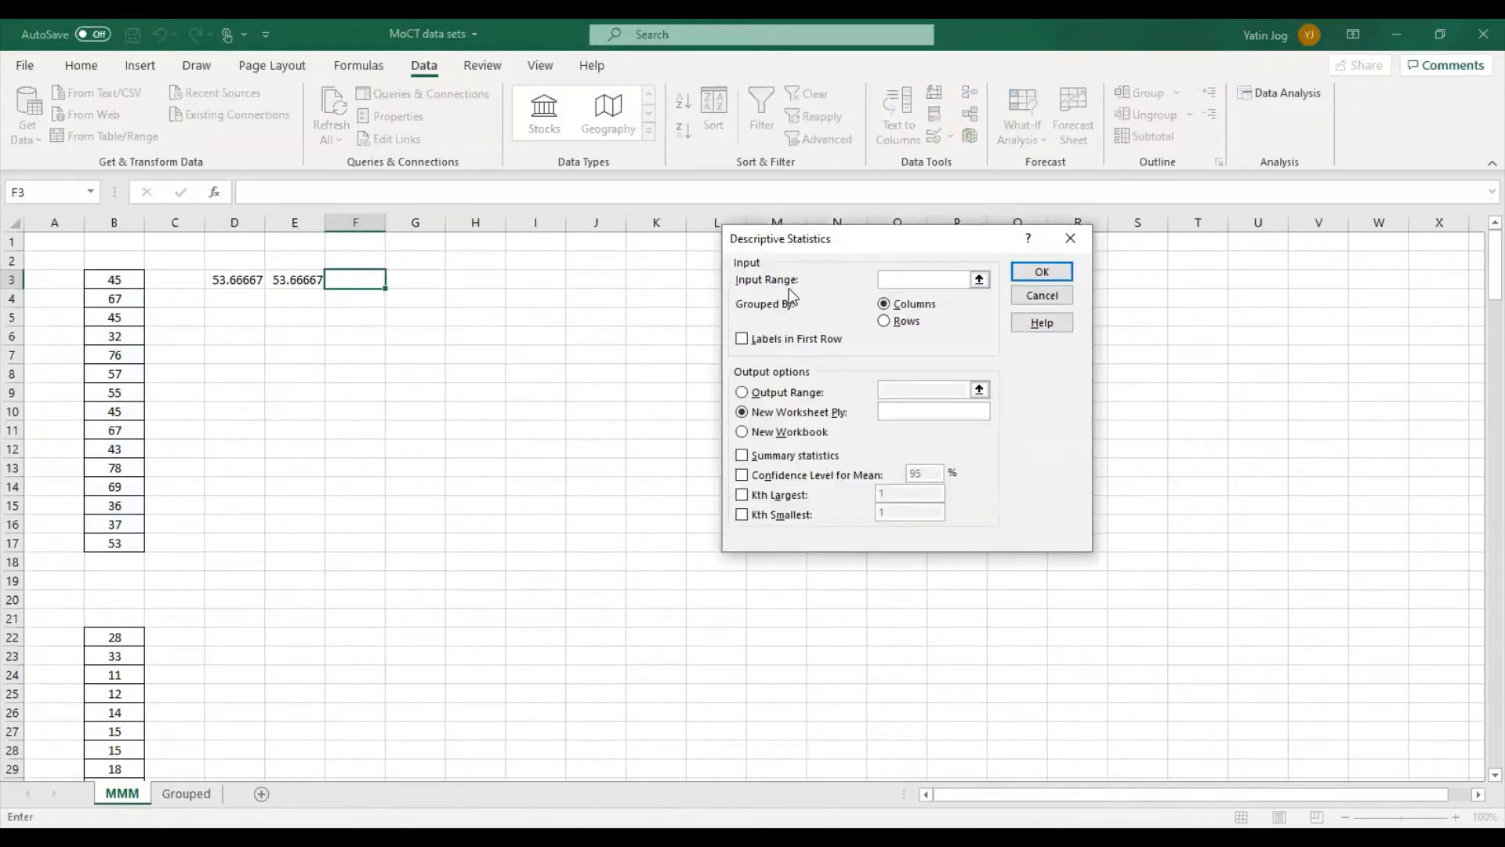
Generate summary statistics for B3:B17 with the output range starting at G3, and fit column G's width to its labels
left_click(126, 279)
left_click_drag(126, 280, 133, 542)
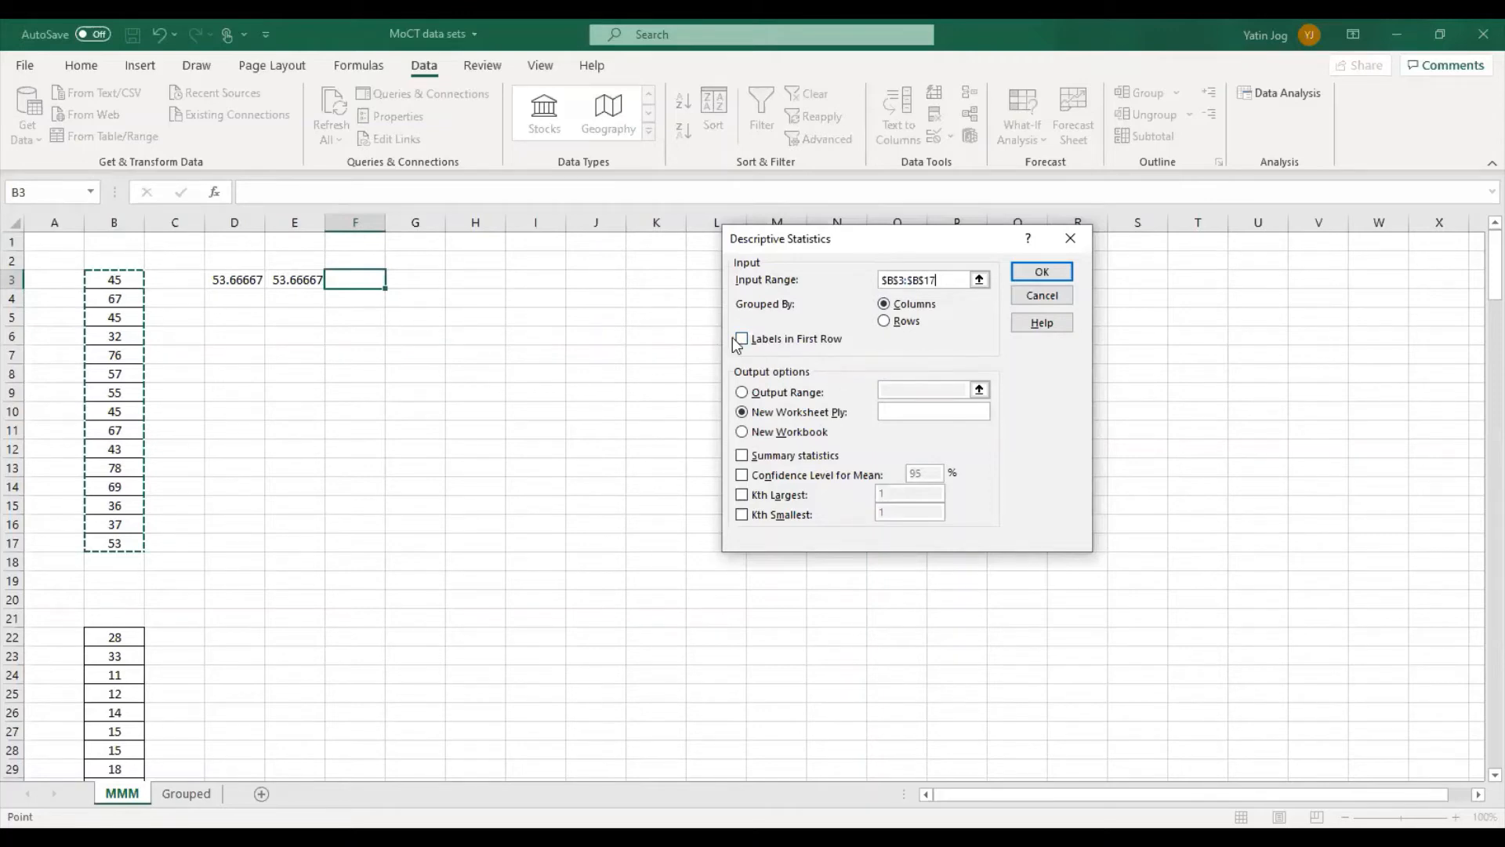
left_click(742, 393)
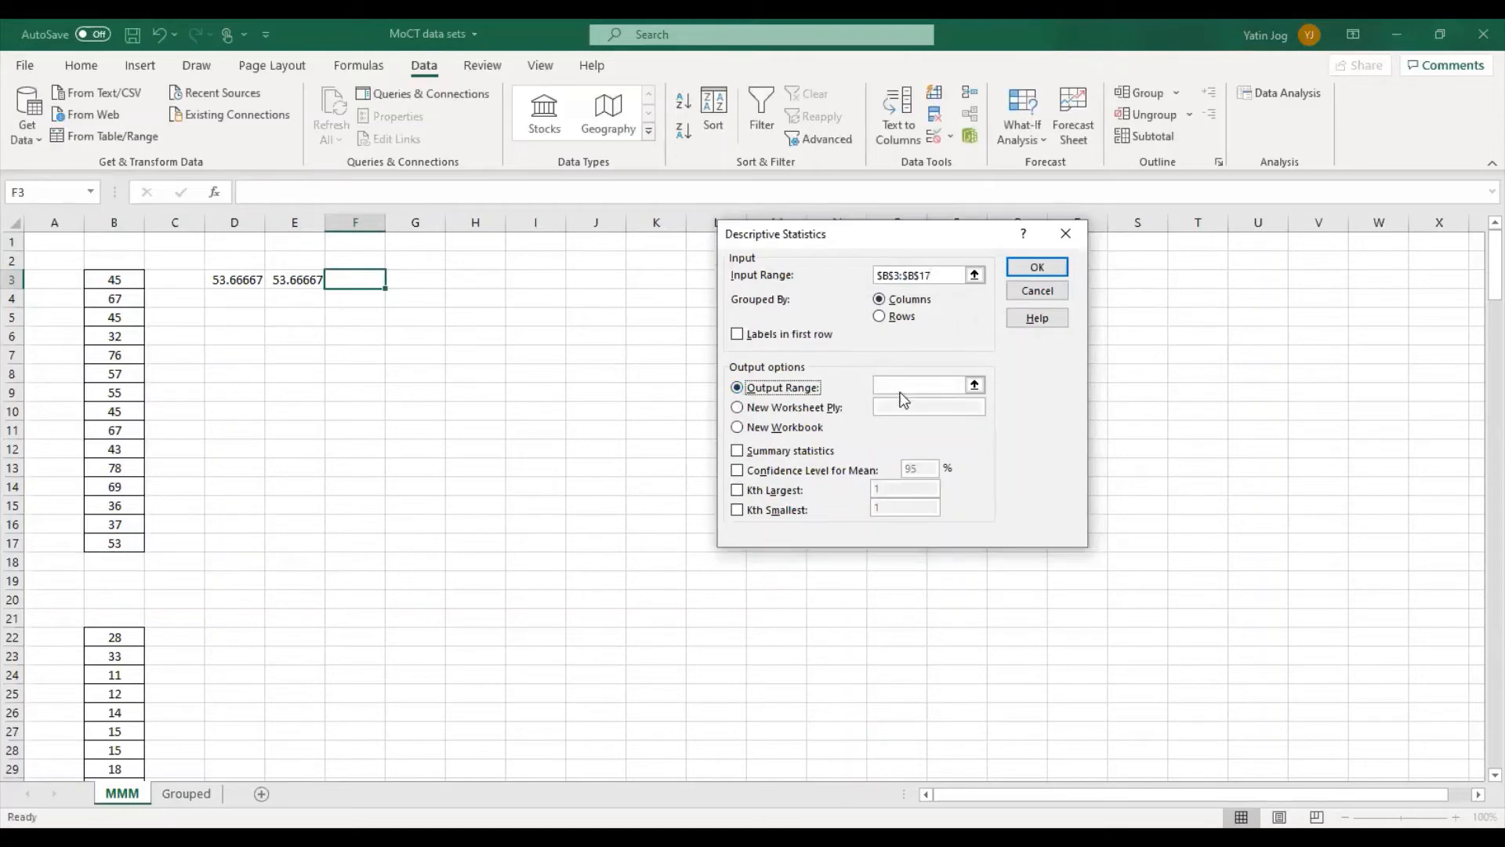
left_click(409, 278)
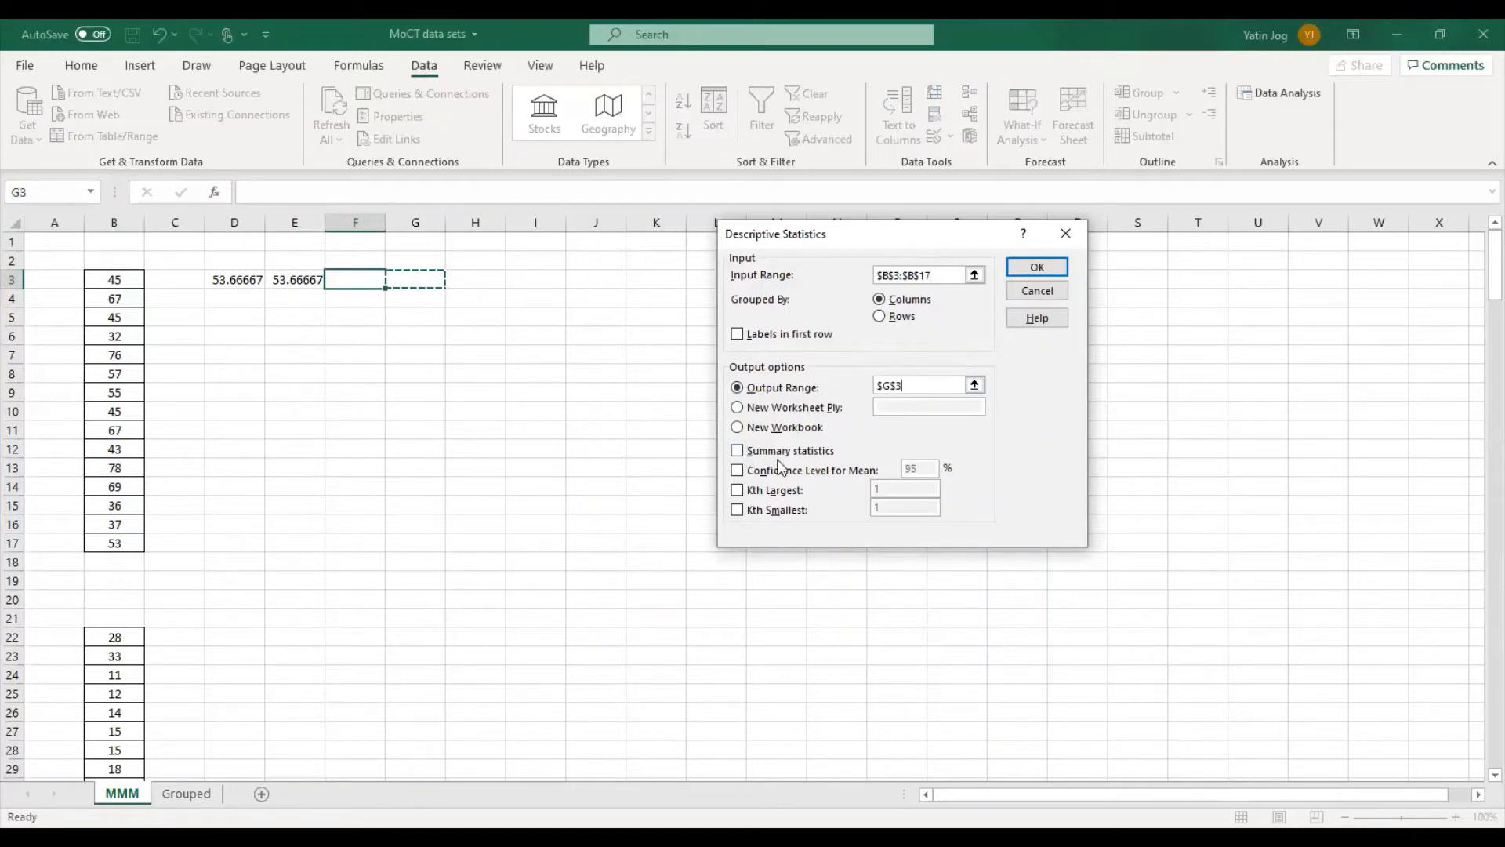
left_click(737, 452)
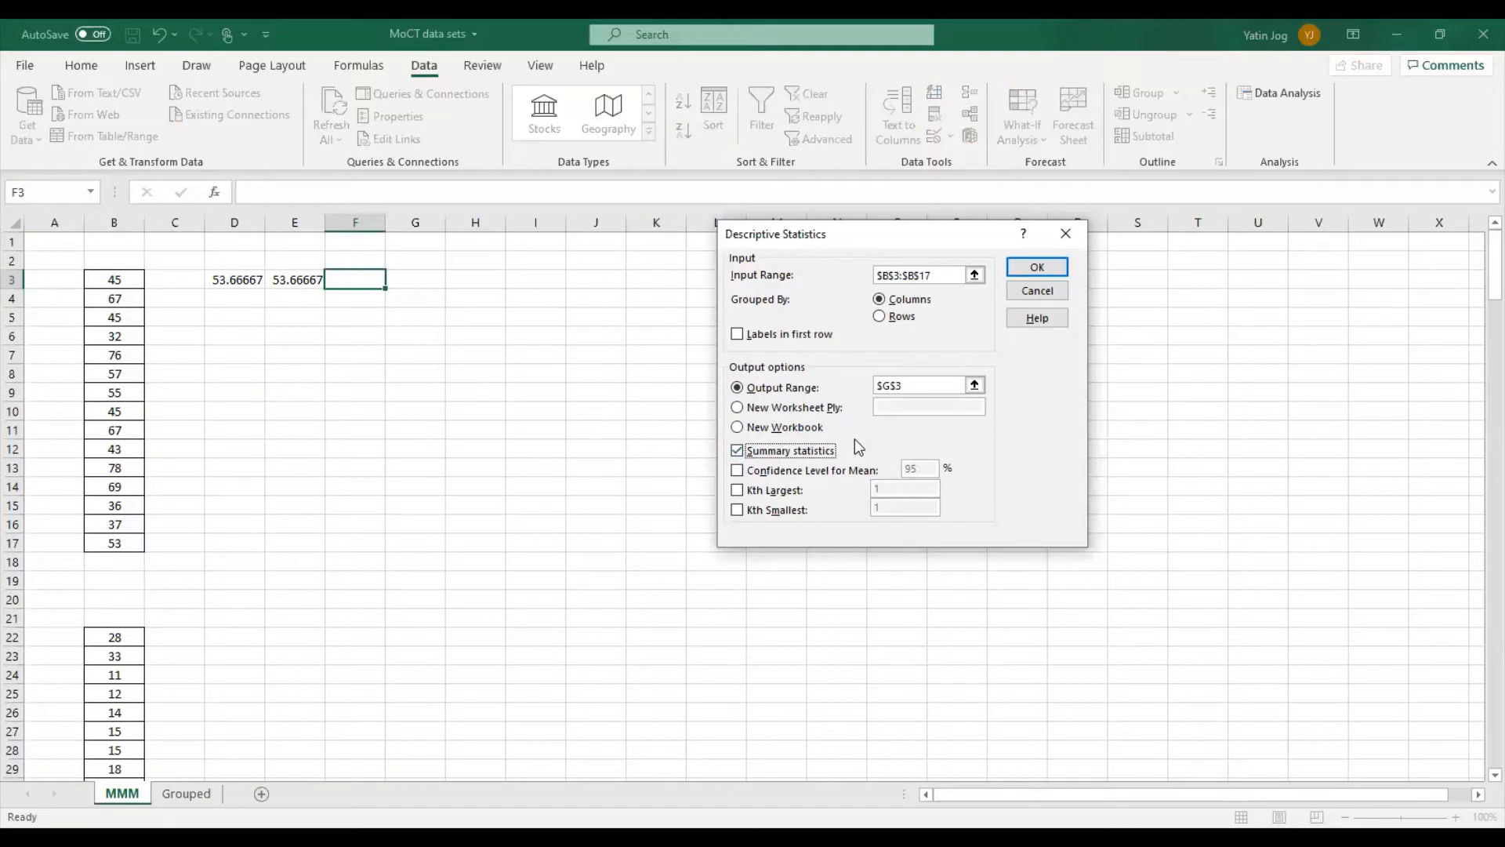
left_click(1036, 268)
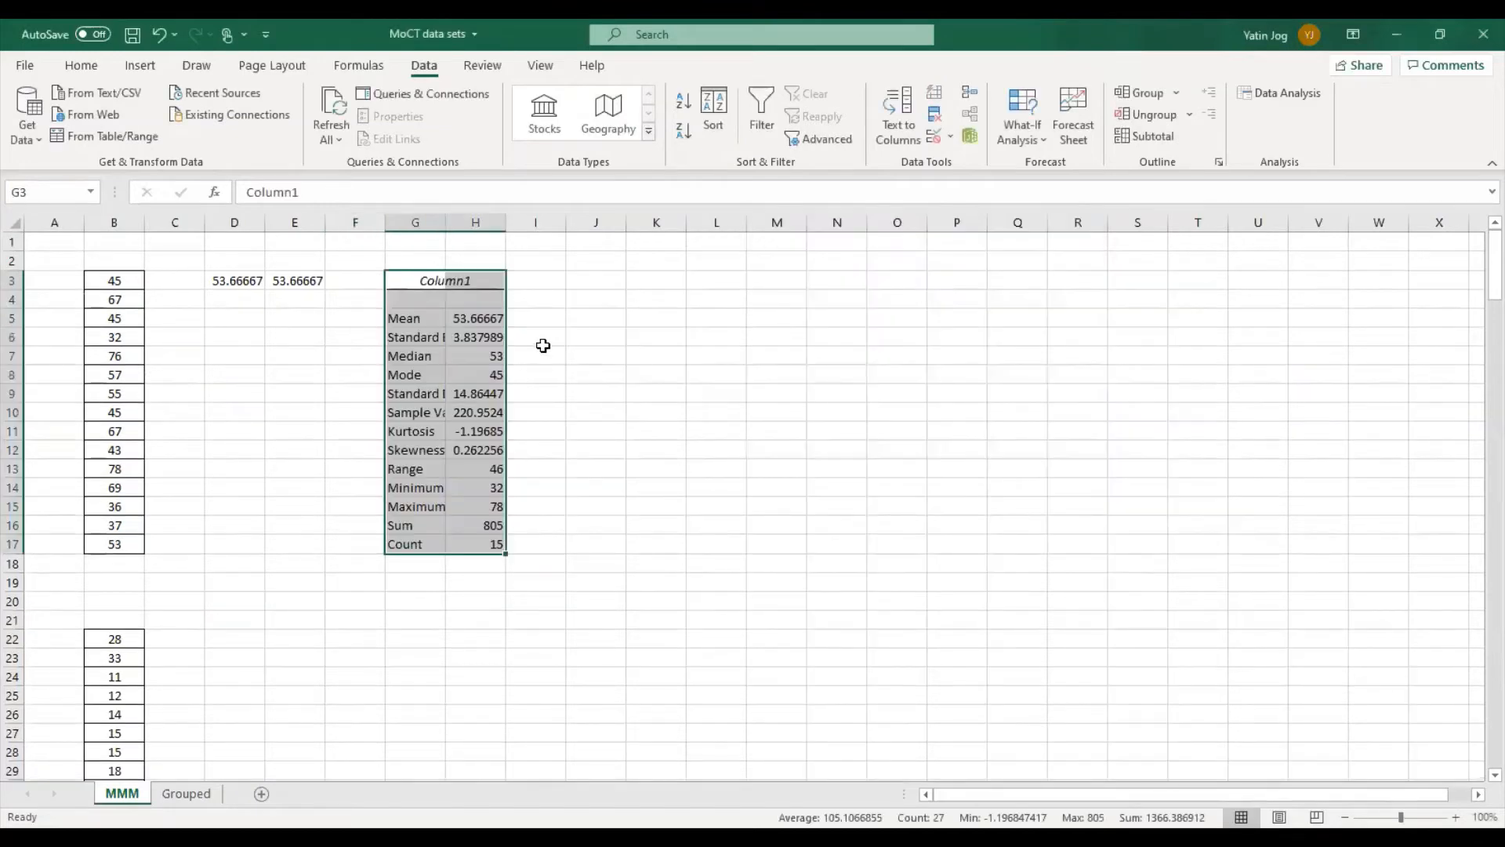
double_click(451, 221)
left_click(722, 369)
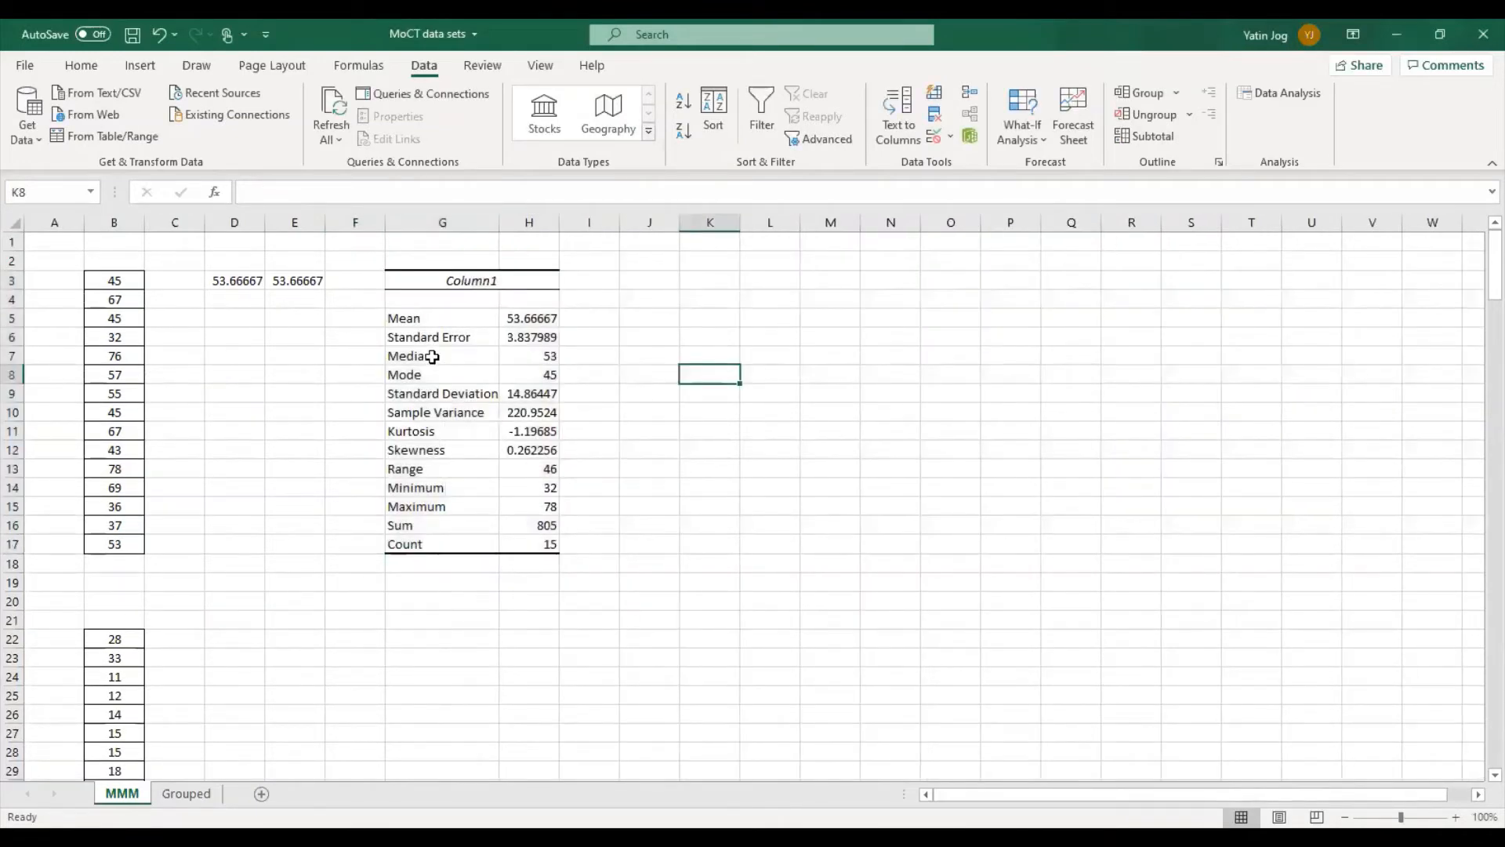
Go through each measure in the descriptive statistics table, from Mean down to Count
left_click(453, 318)
left_click(469, 338)
left_click(471, 358)
left_click(471, 375)
left_click(471, 393)
left_click(469, 414)
left_click(472, 432)
left_click(470, 450)
left_click(470, 467)
left_click(467, 488)
left_click(467, 506)
left_click(470, 525)
left_click(470, 544)
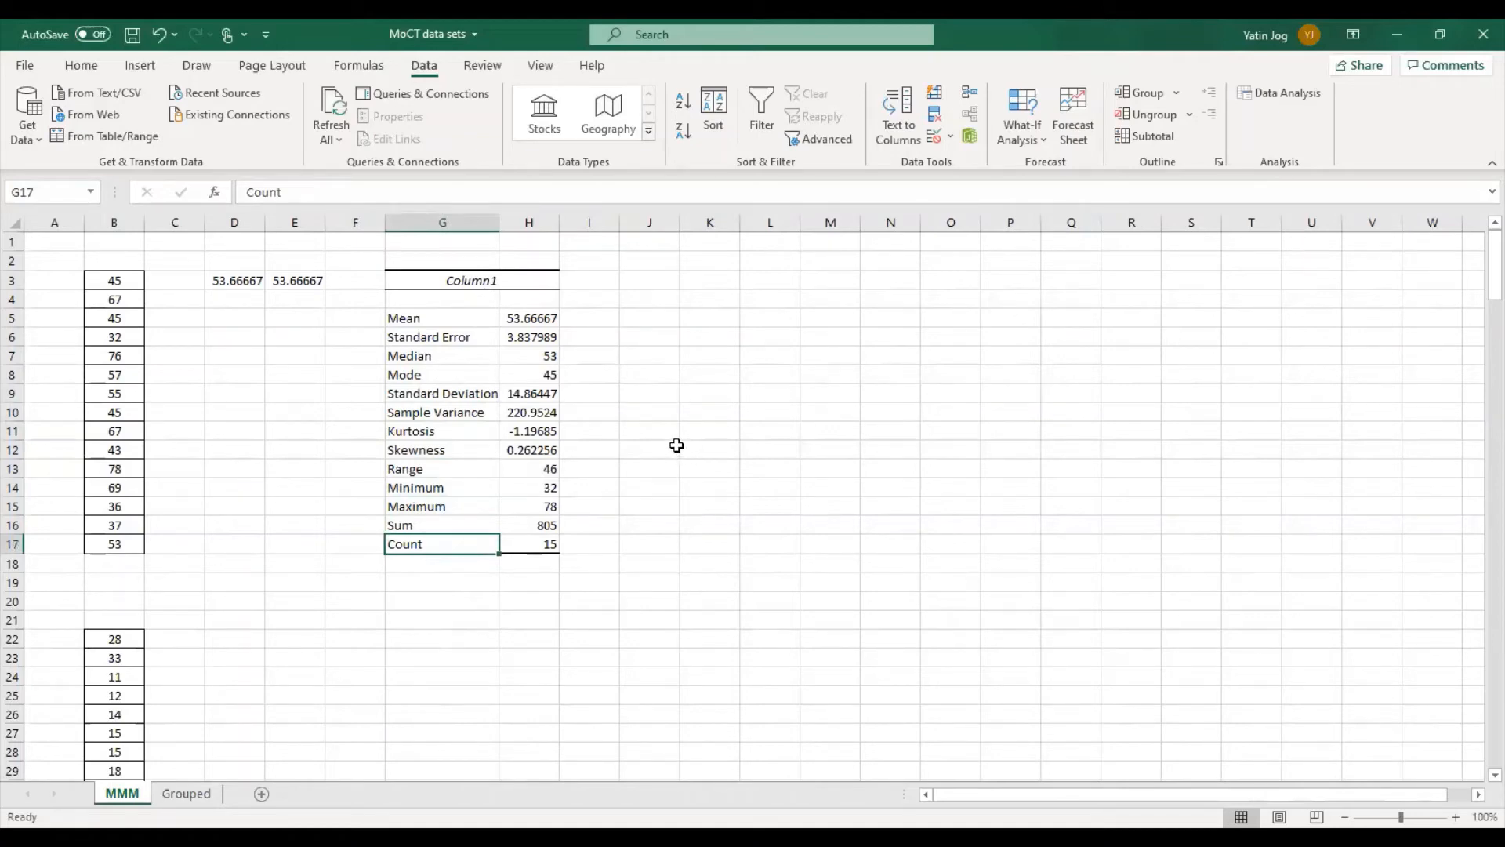
Compare the Mean row of the statistics table with the formula results in D3 and E3
left_click(466, 321)
left_click_drag(465, 321, 529, 320)
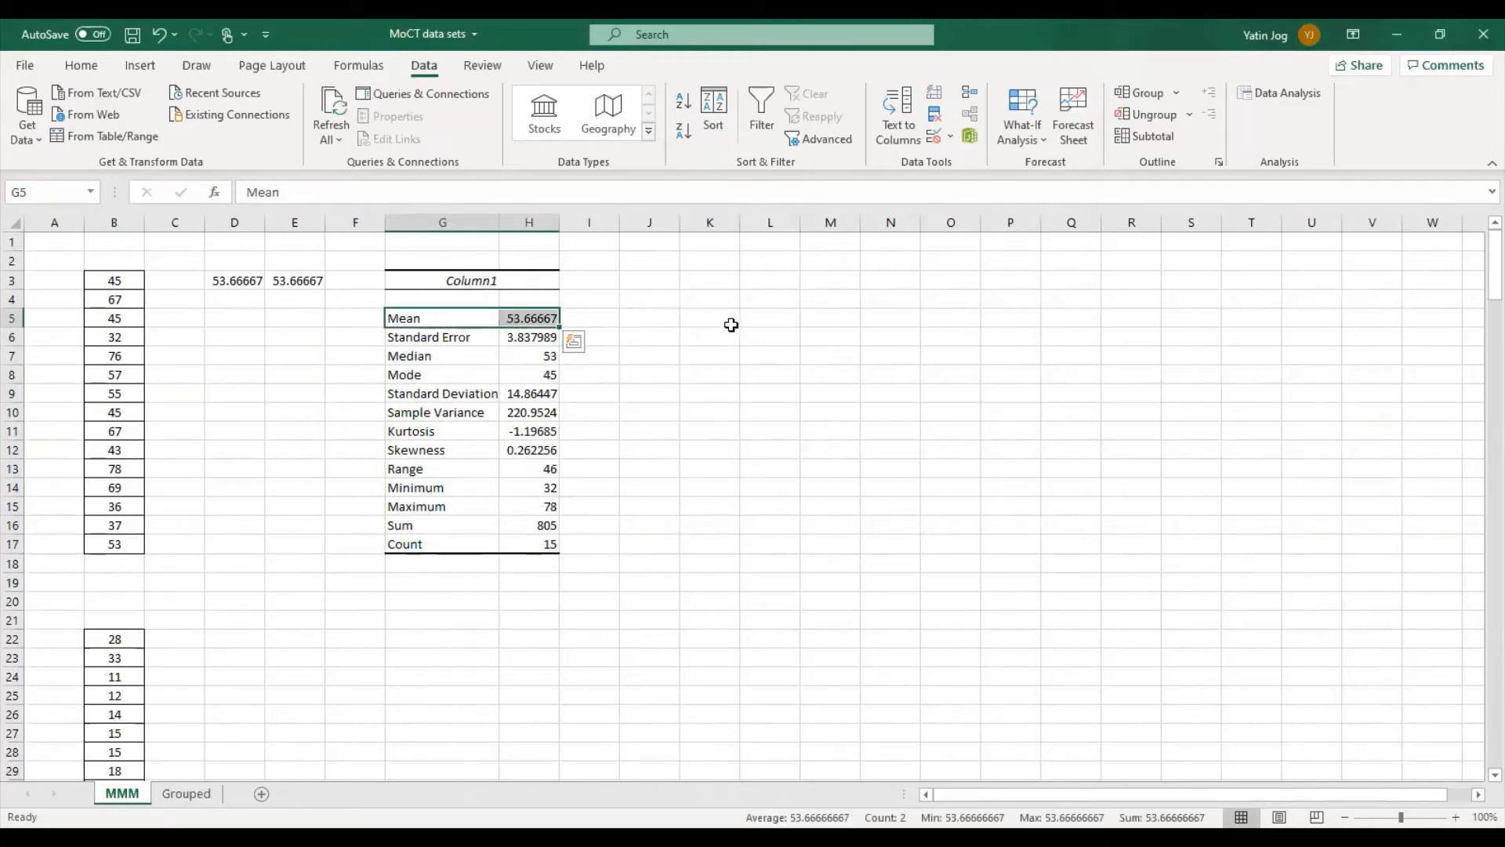
left_click(657, 319)
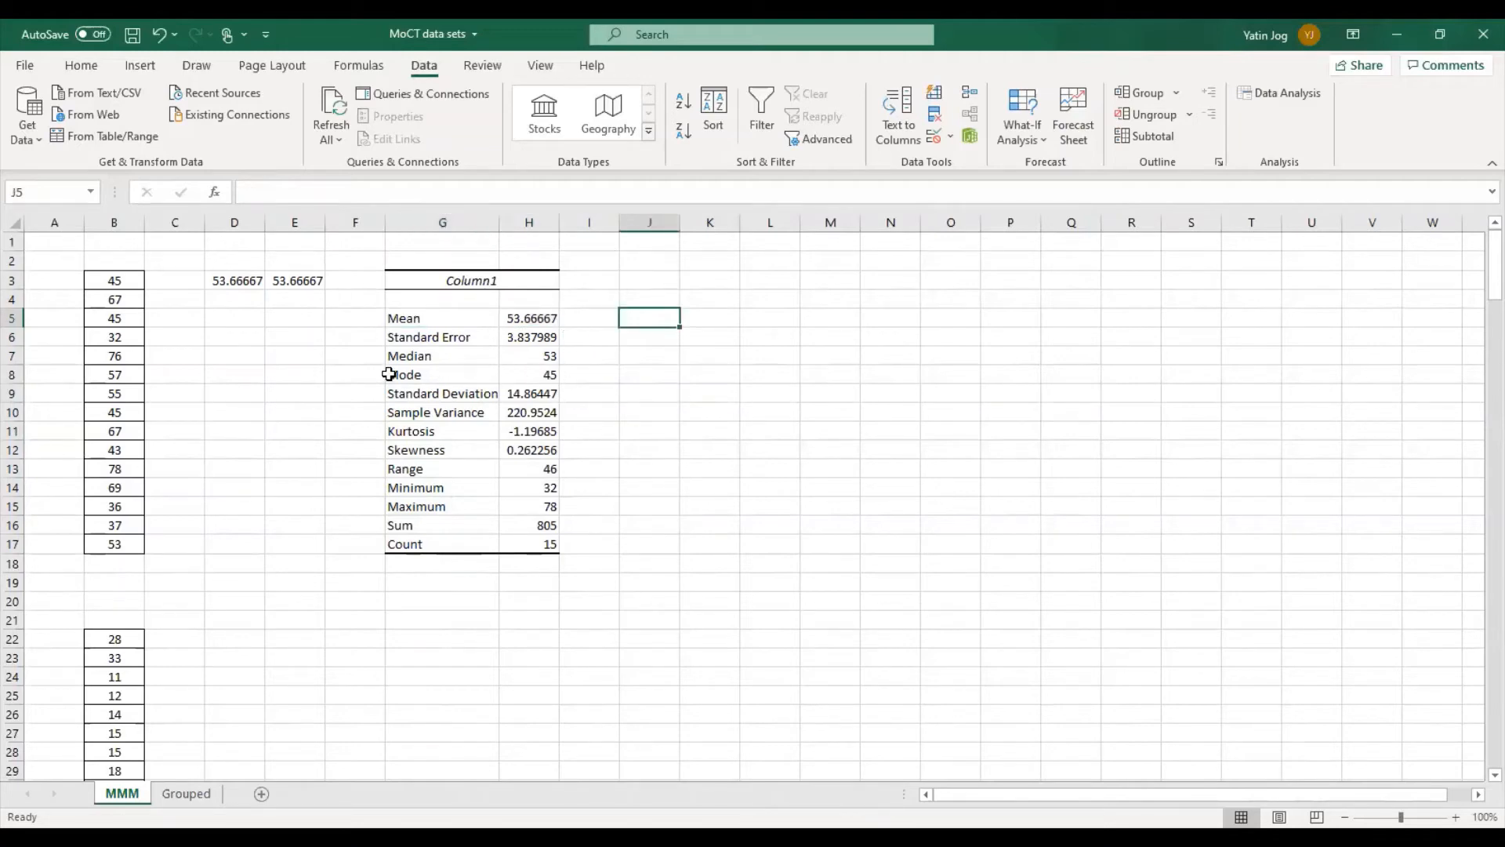
left_click(237, 279)
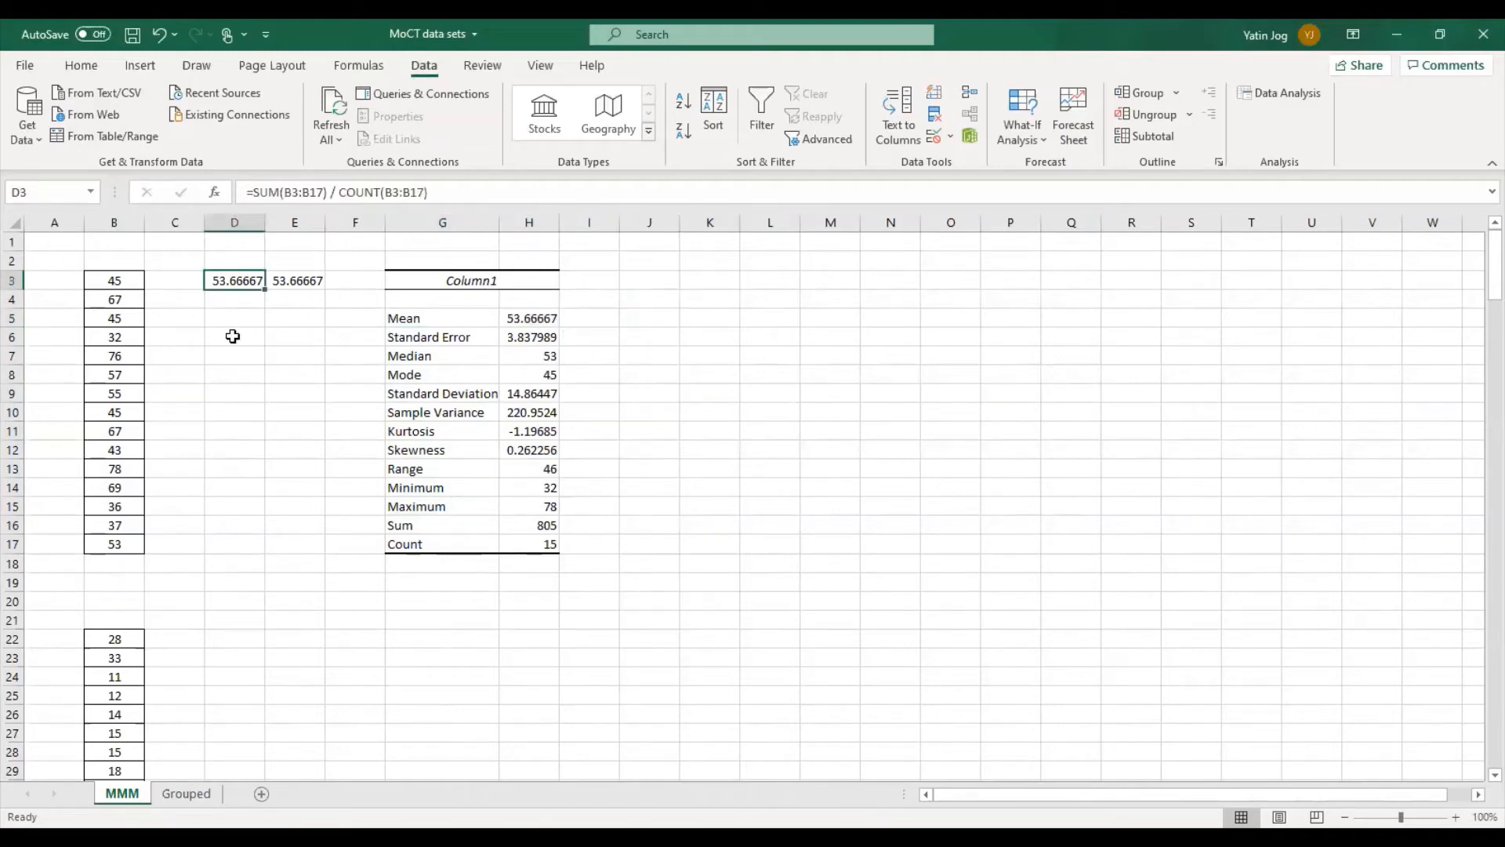
left_click(305, 278)
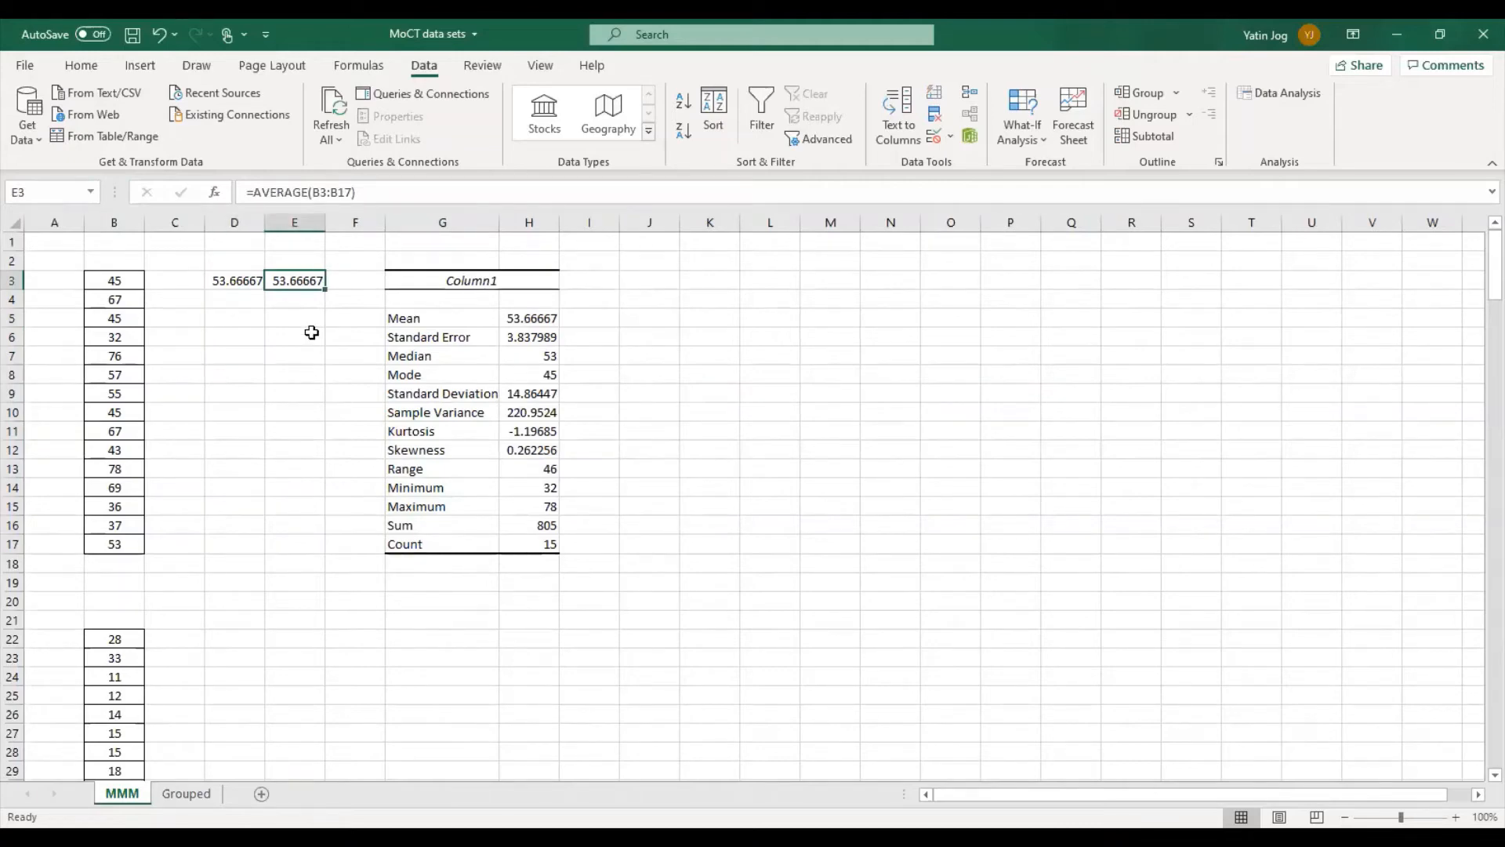
Look over the second data set in B22:B37 by selecting its whole range
left_click(409, 282)
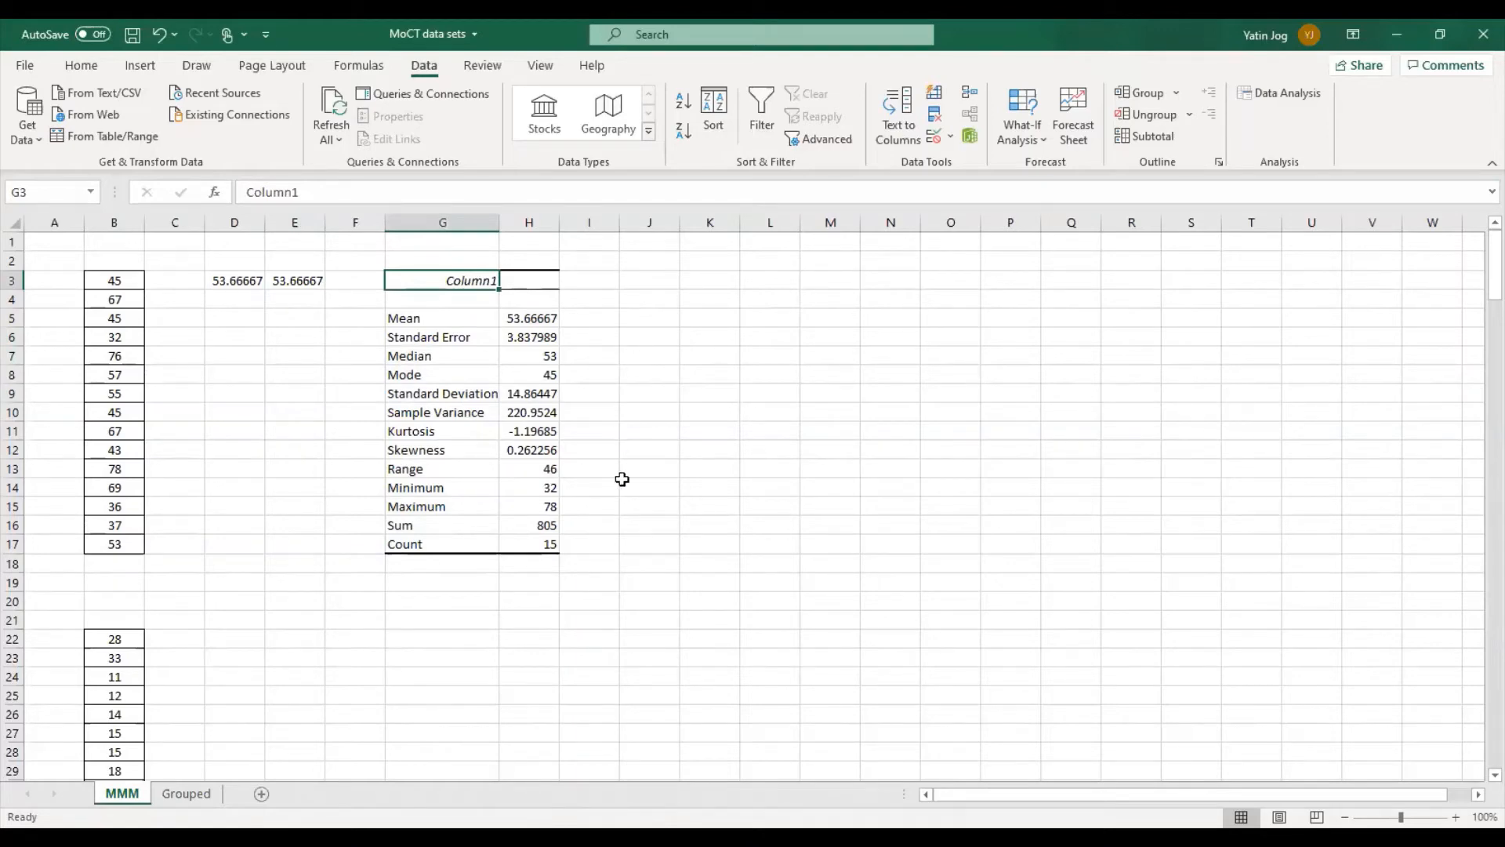
scroll(622, 479, "down", 1)
scroll(622, 478, "down", 2)
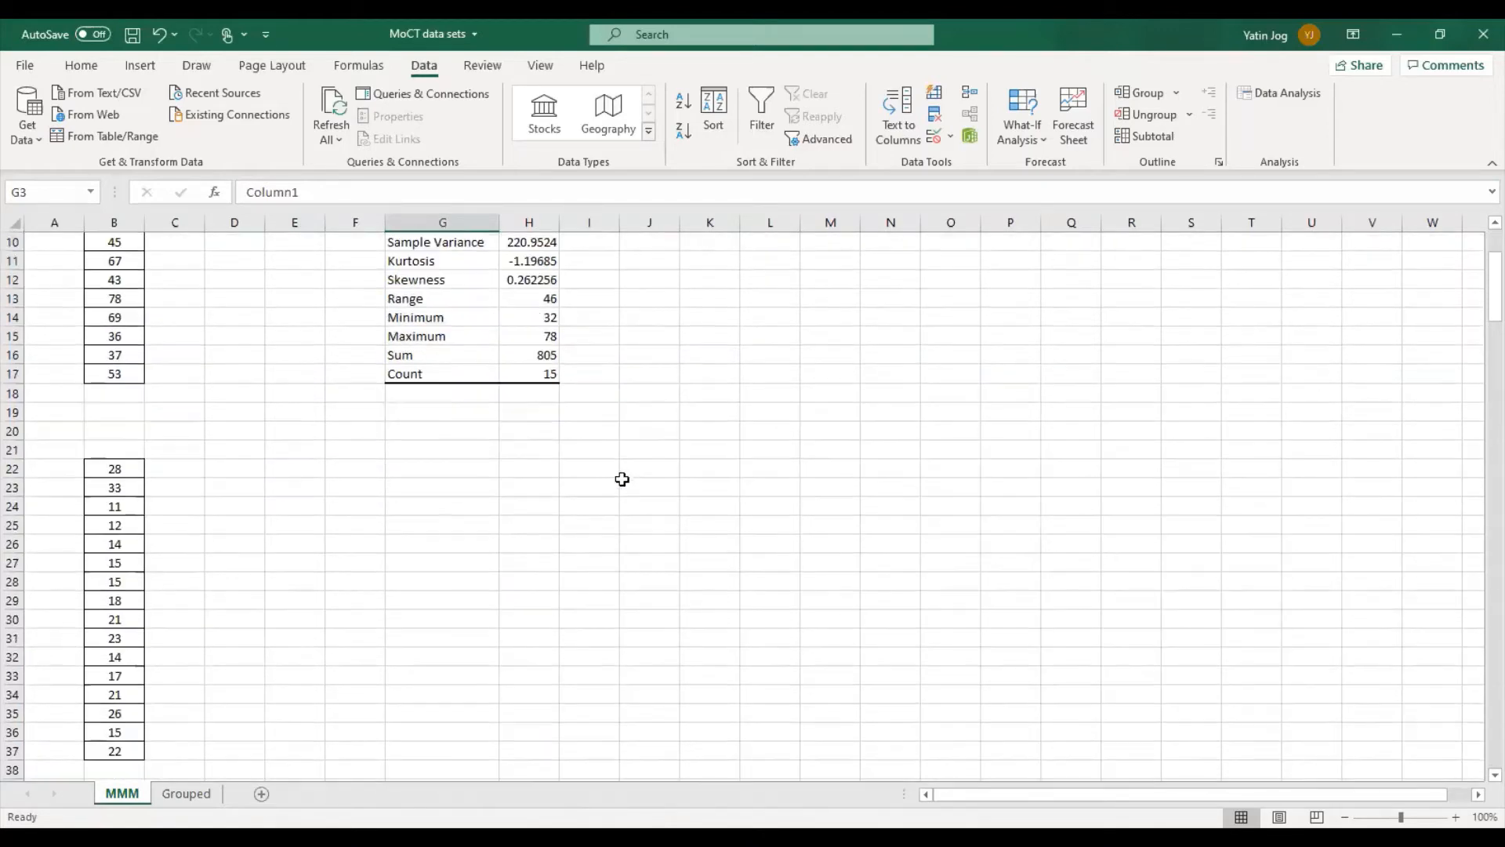
left_click(120, 469)
scroll(214, 506, "down", 1)
left_click_drag(115, 410, 132, 695)
scroll(292, 477, "up", 4)
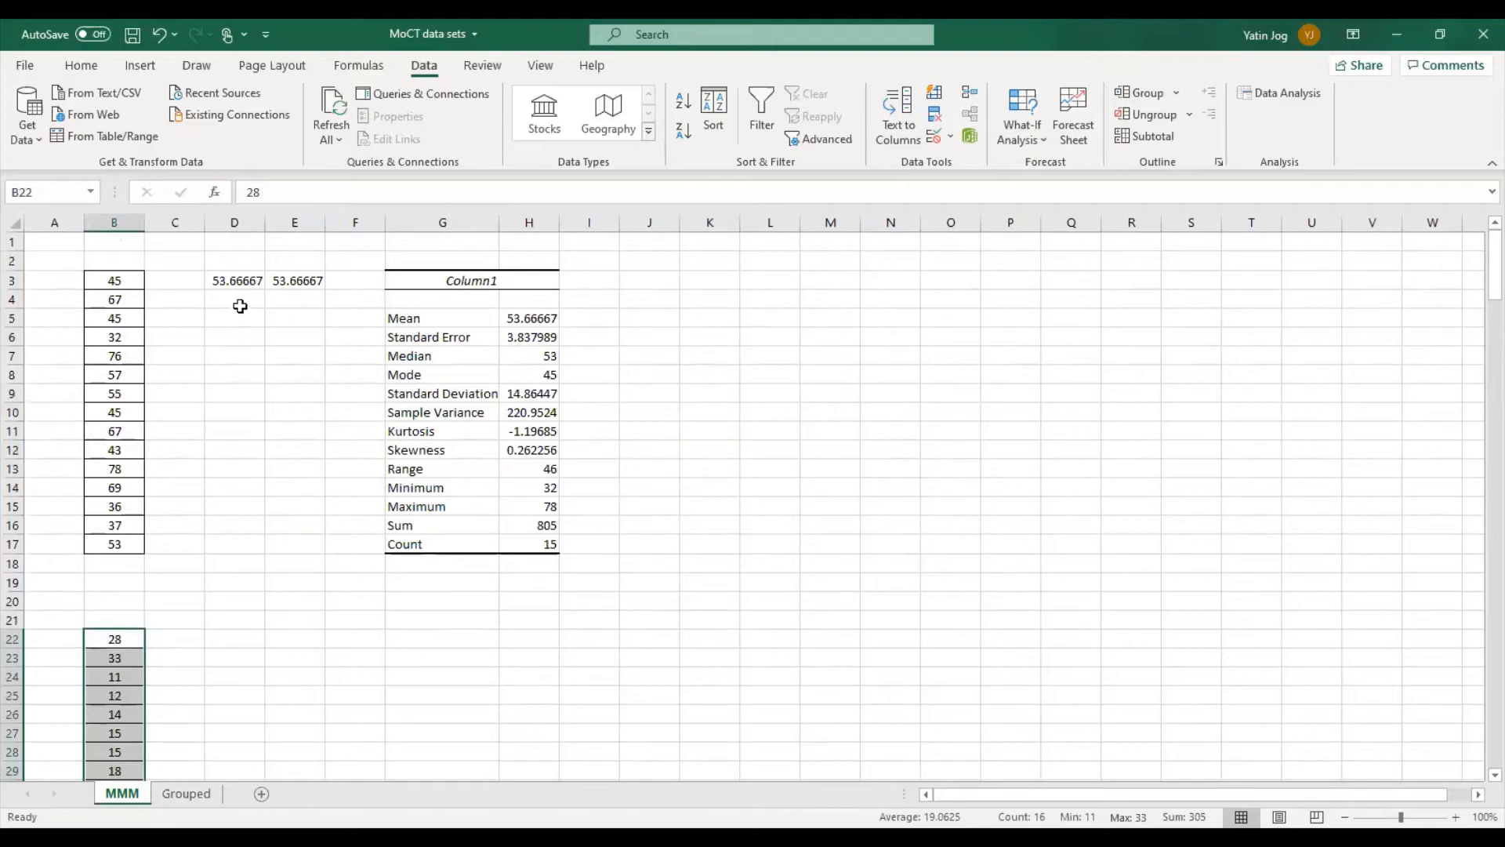
Label the result rows Mean in C3 and Median in C4
left_click(197, 279)
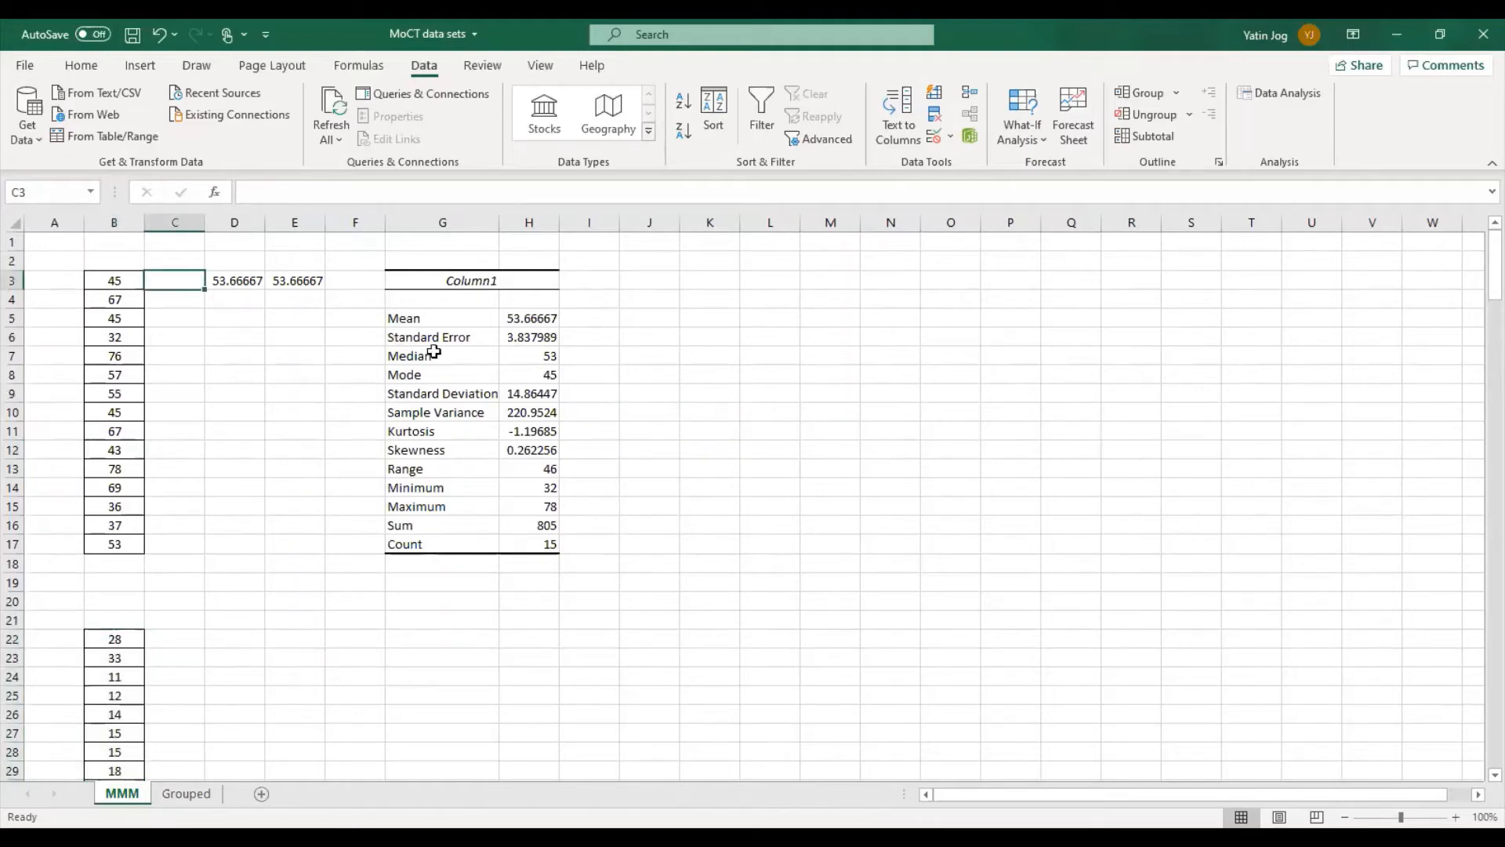
key("Right")
key("Left")
type("Mean")
key("Return")
type("Median")
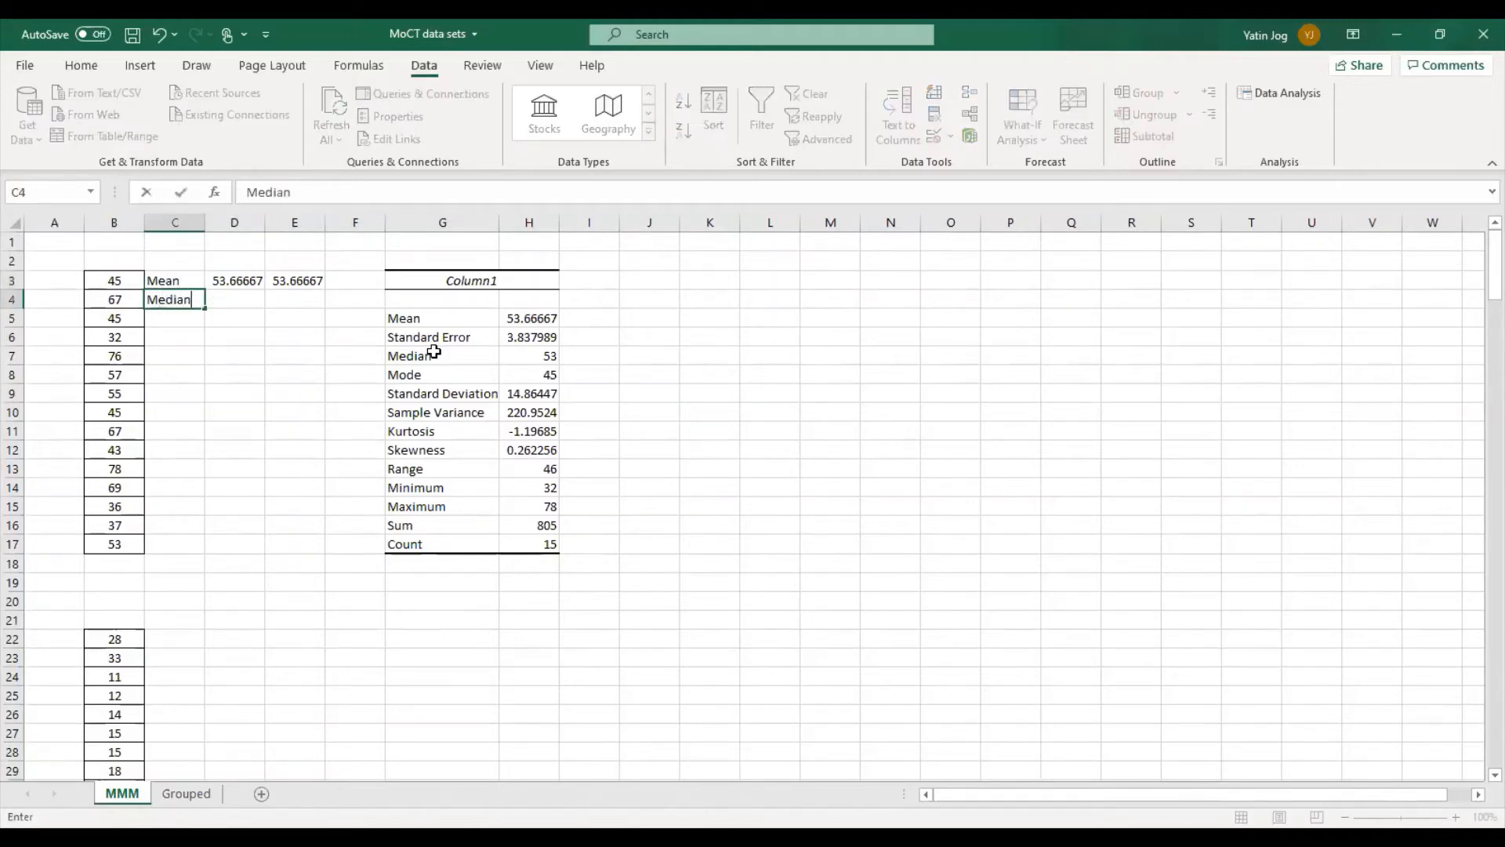
key("Tab")
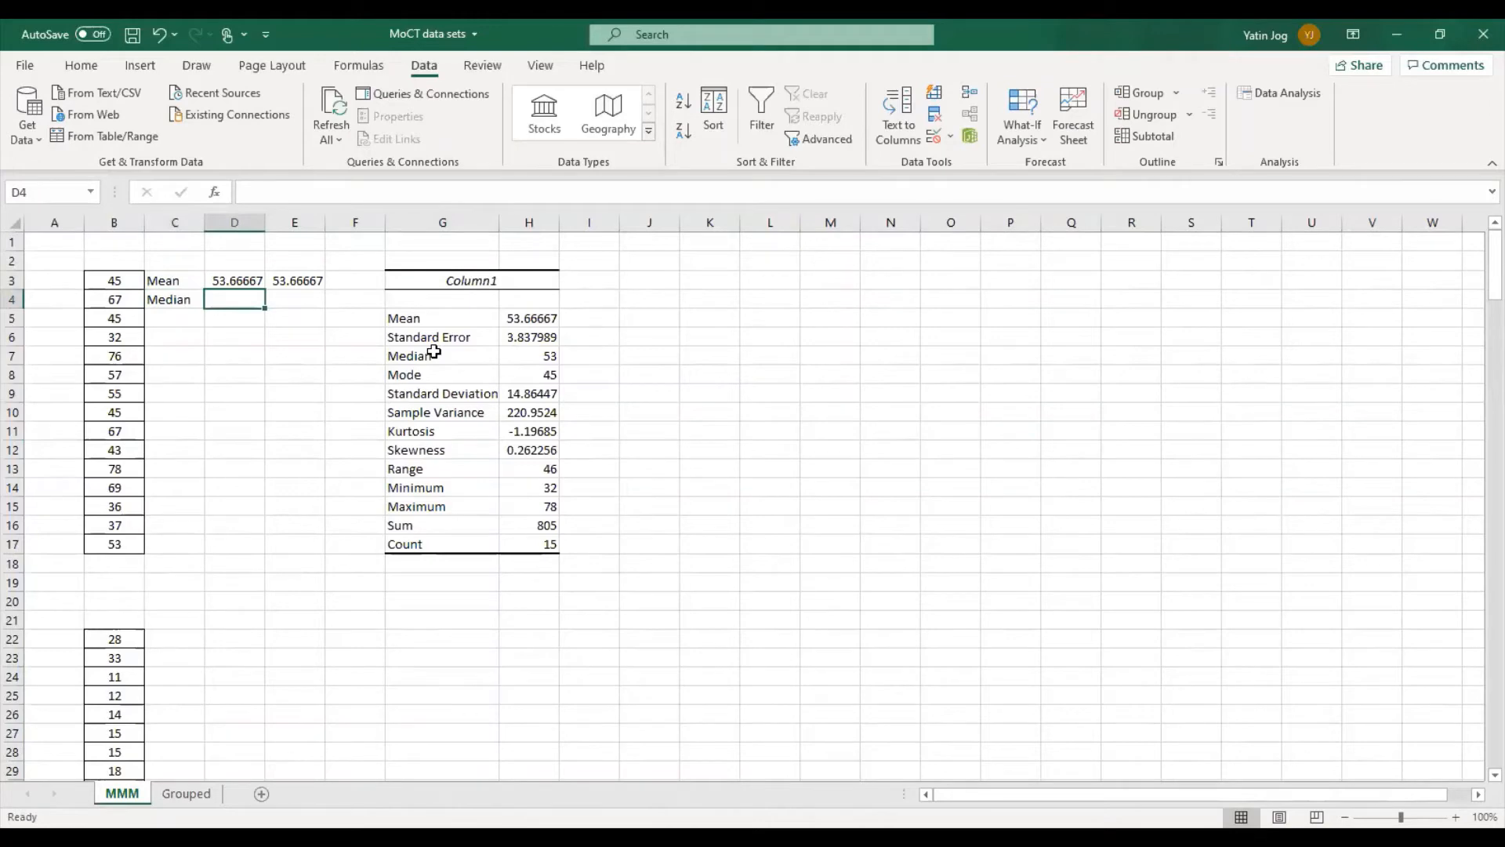
Calculate the median of B3:B17 in D4 with the MEDIAN function and check it against the statistics table's Median row
type("=")
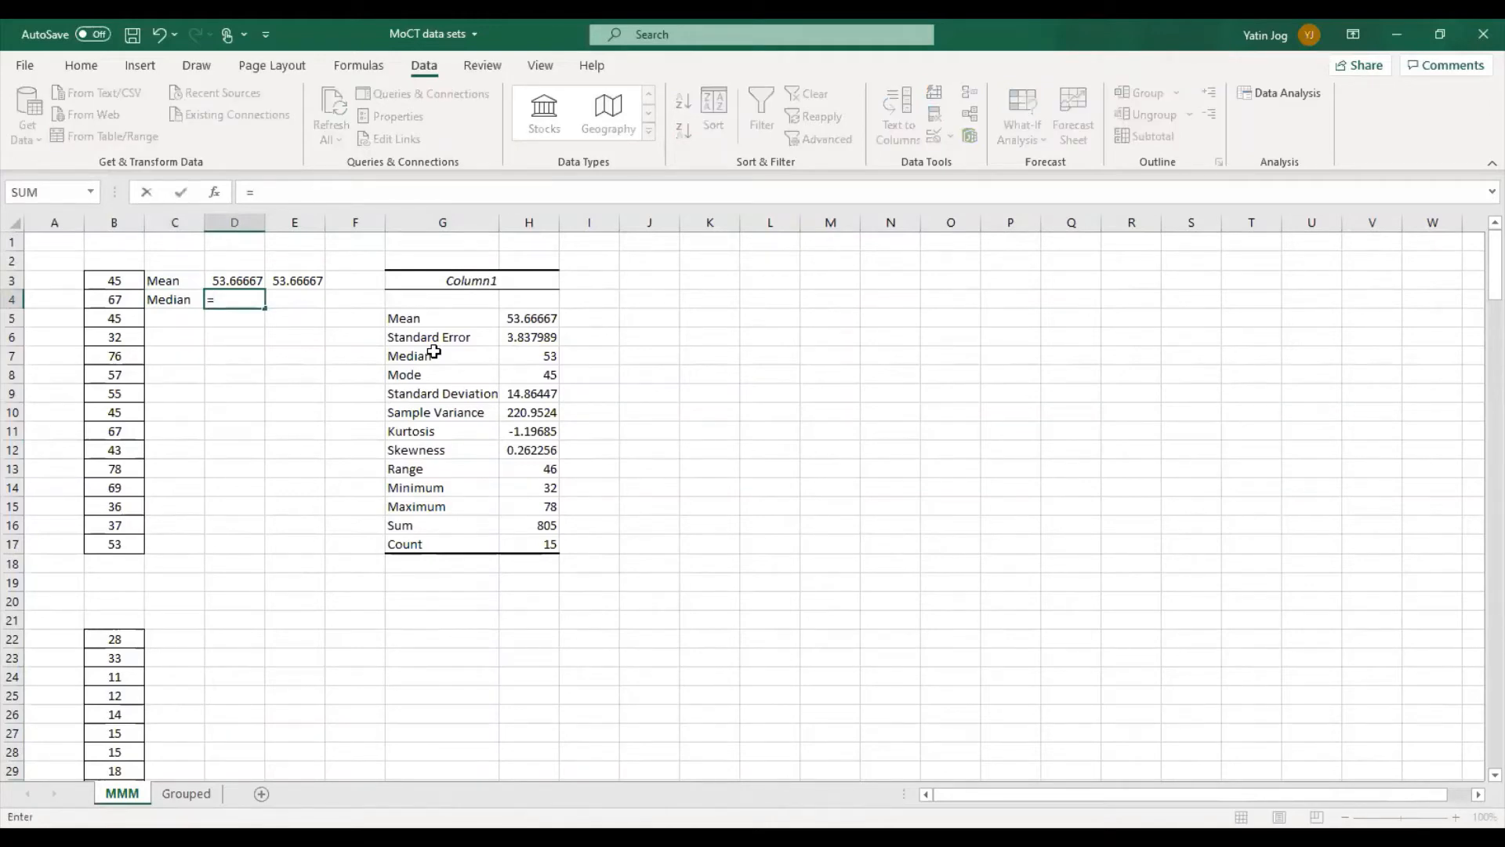
type("median")
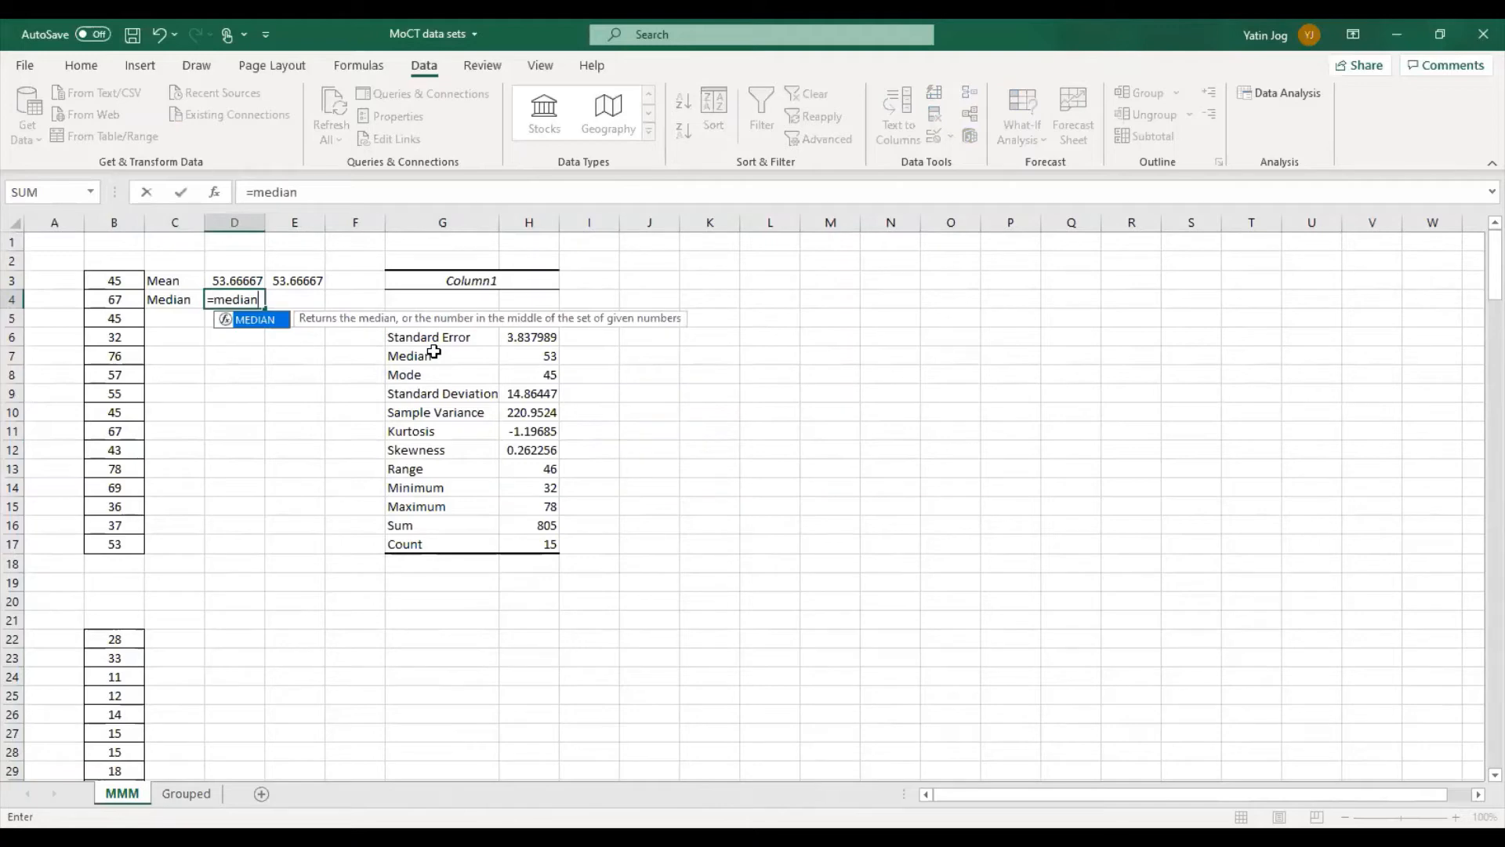
type("(")
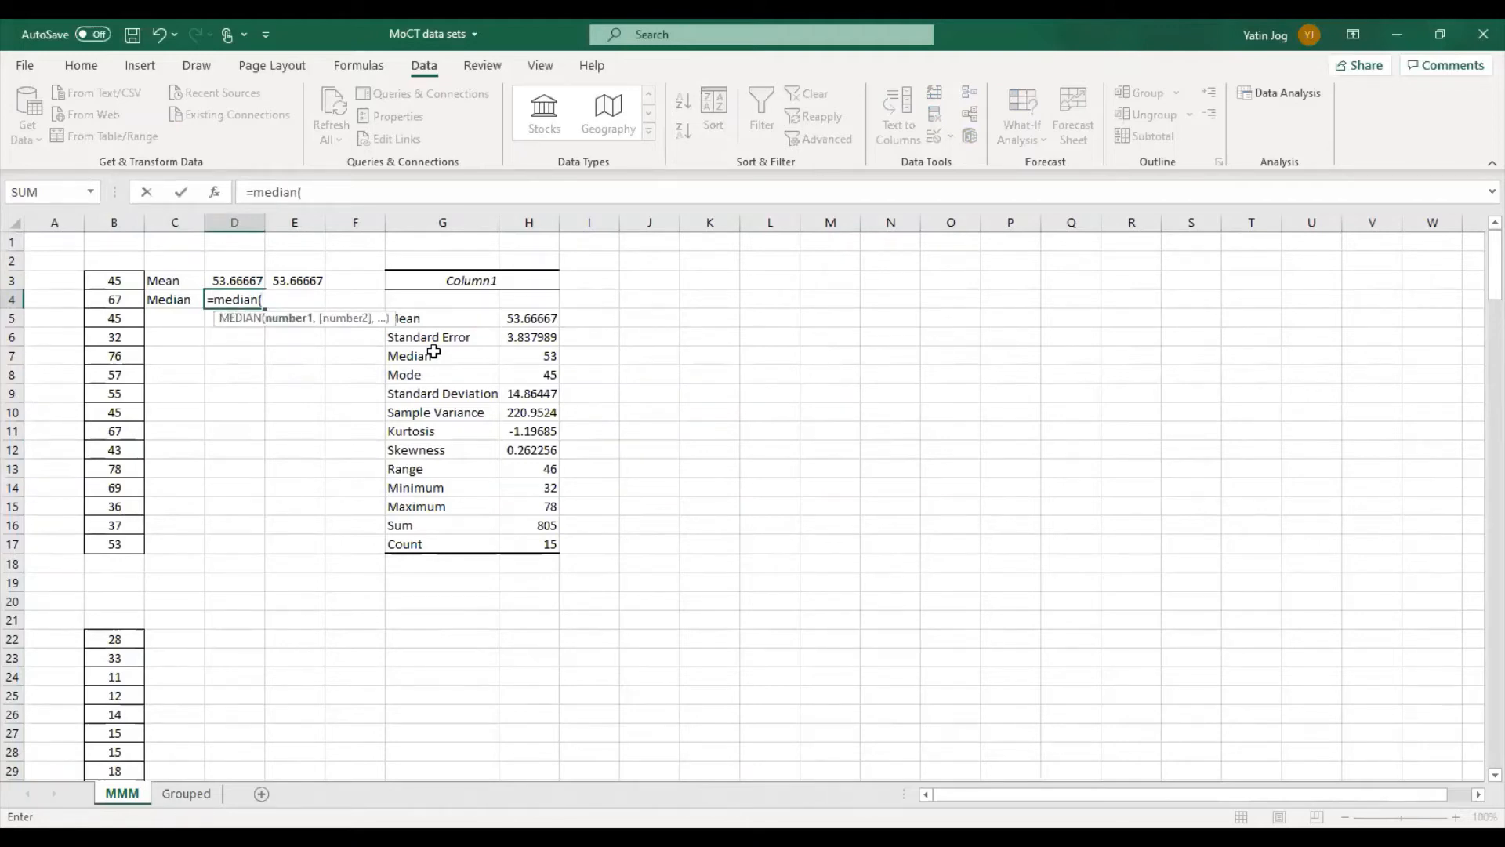
key("Left")
key("Left")
key("Up")
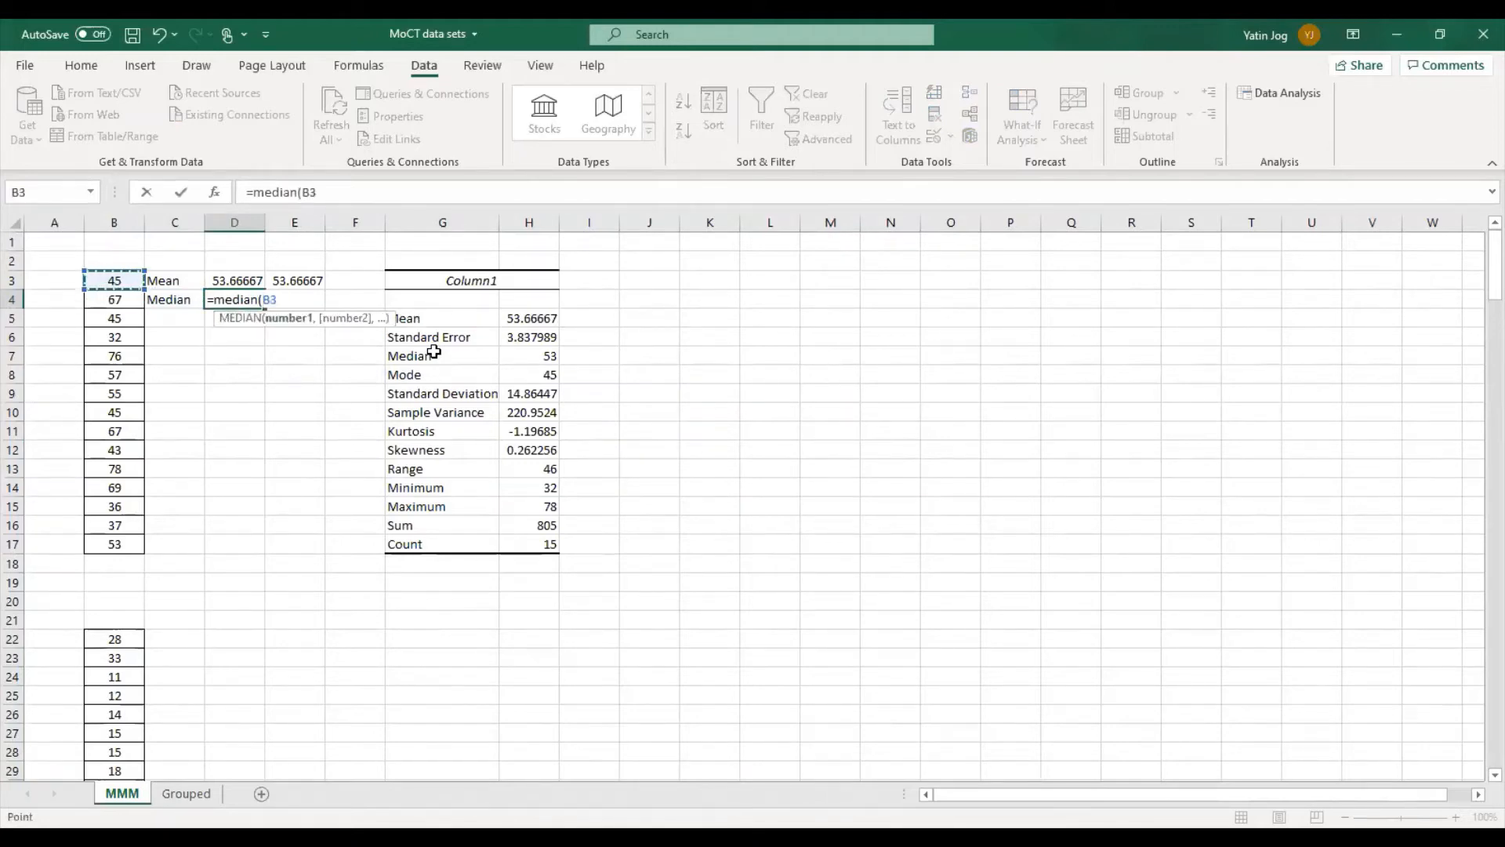
key("ctrl+shift+Down")
type(")")
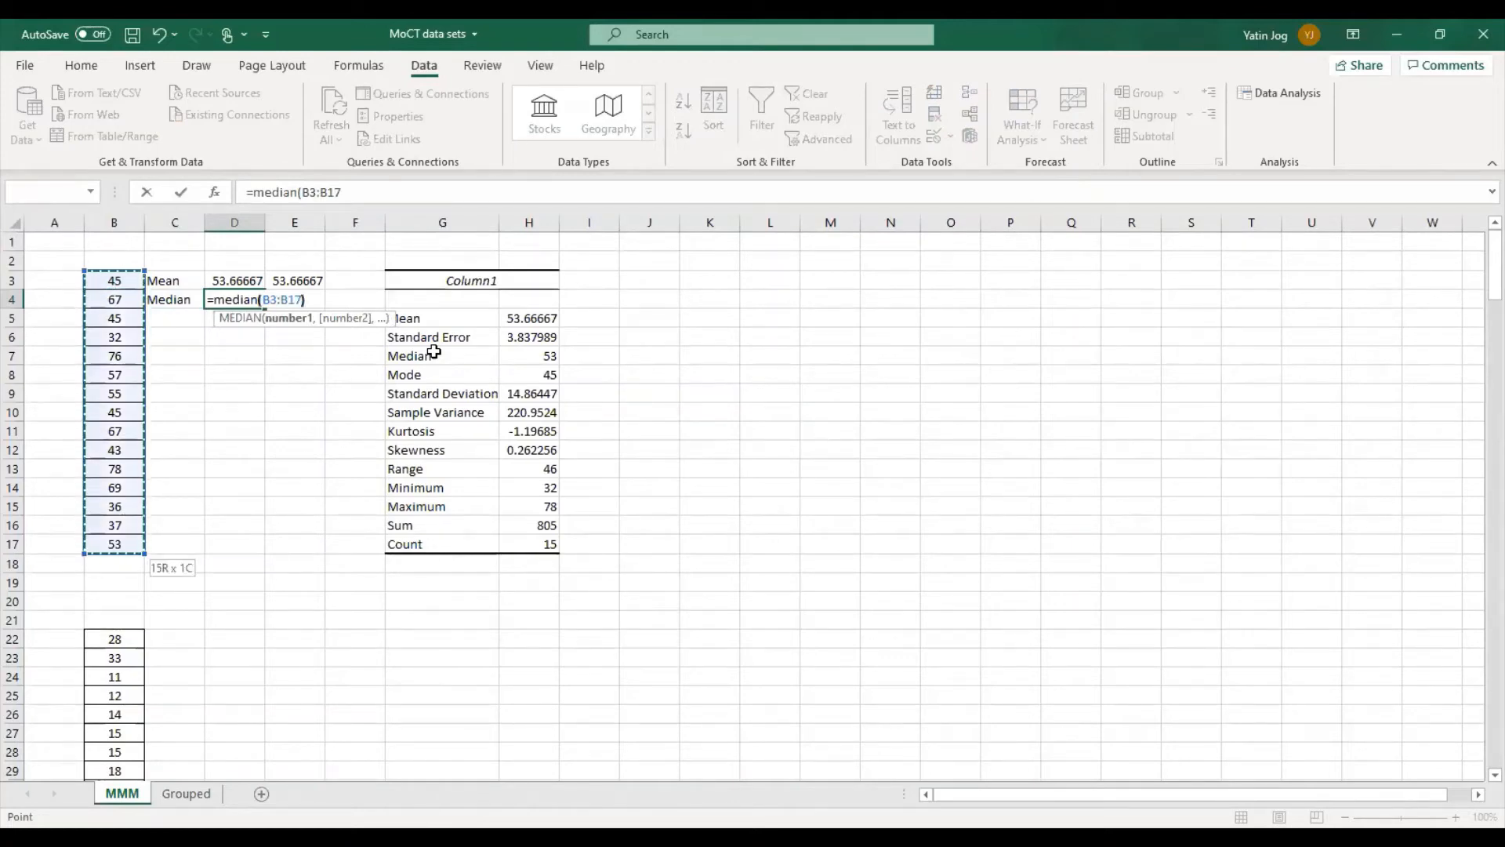
key("Return")
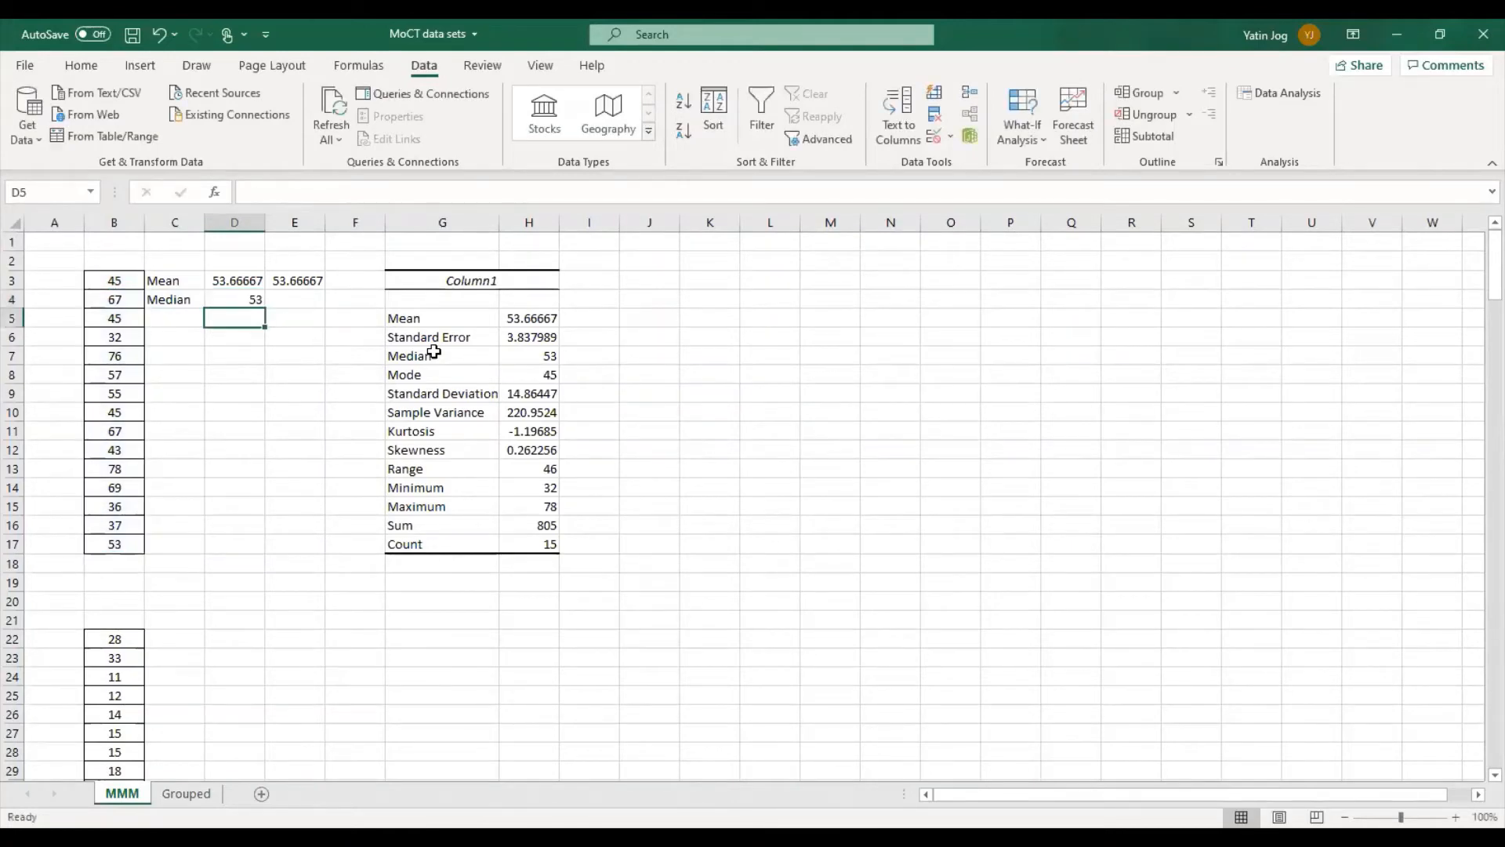
left_click(251, 299)
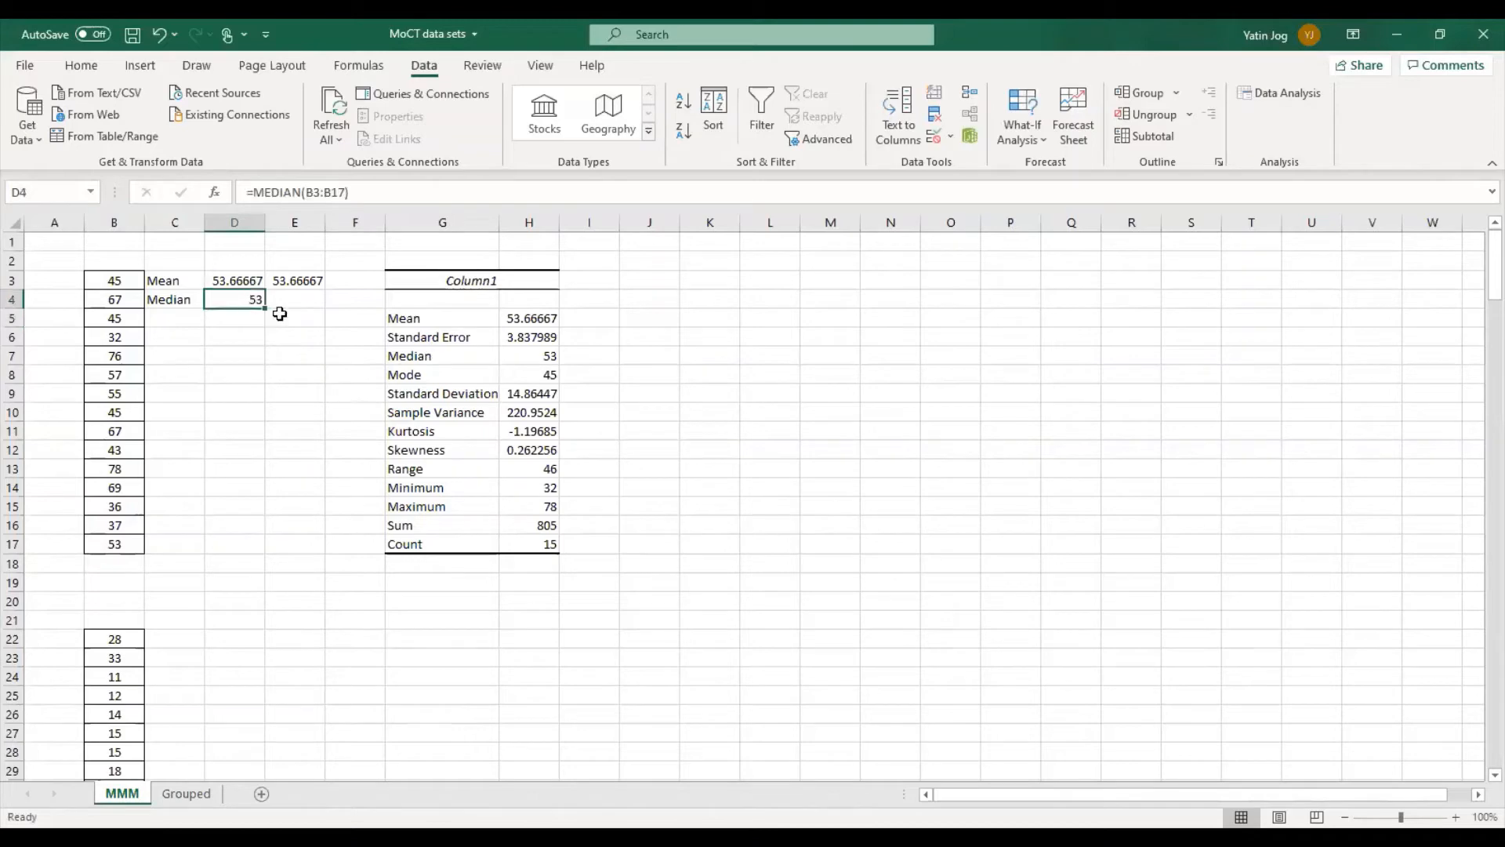
left_click_drag(418, 356, 515, 355)
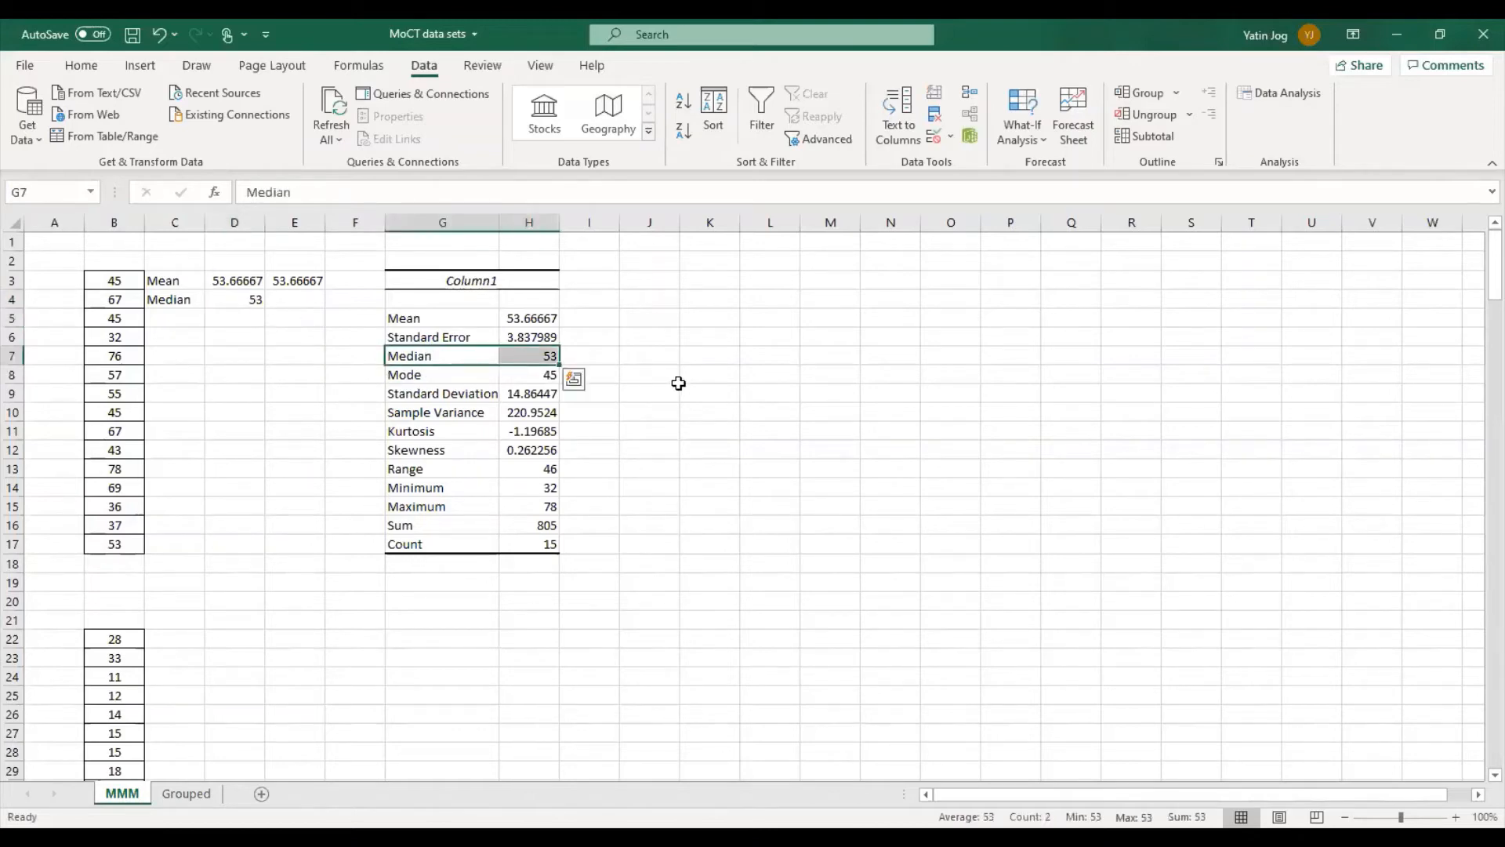
Label C5 as Mode and calculate the mode of B3:B17 in D5 with the MODE function
left_click(164, 311)
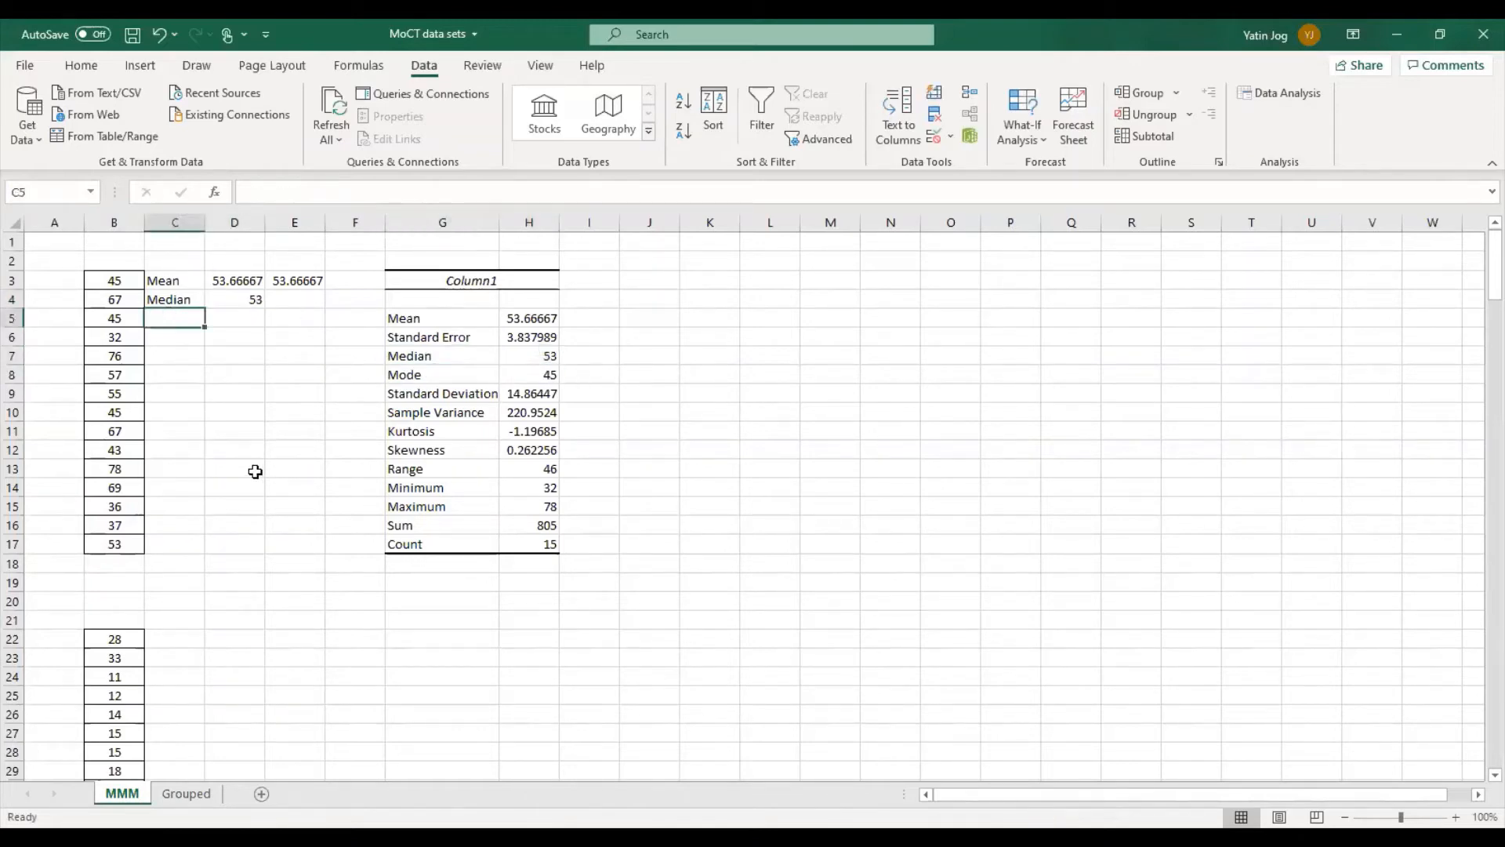
type("Mode")
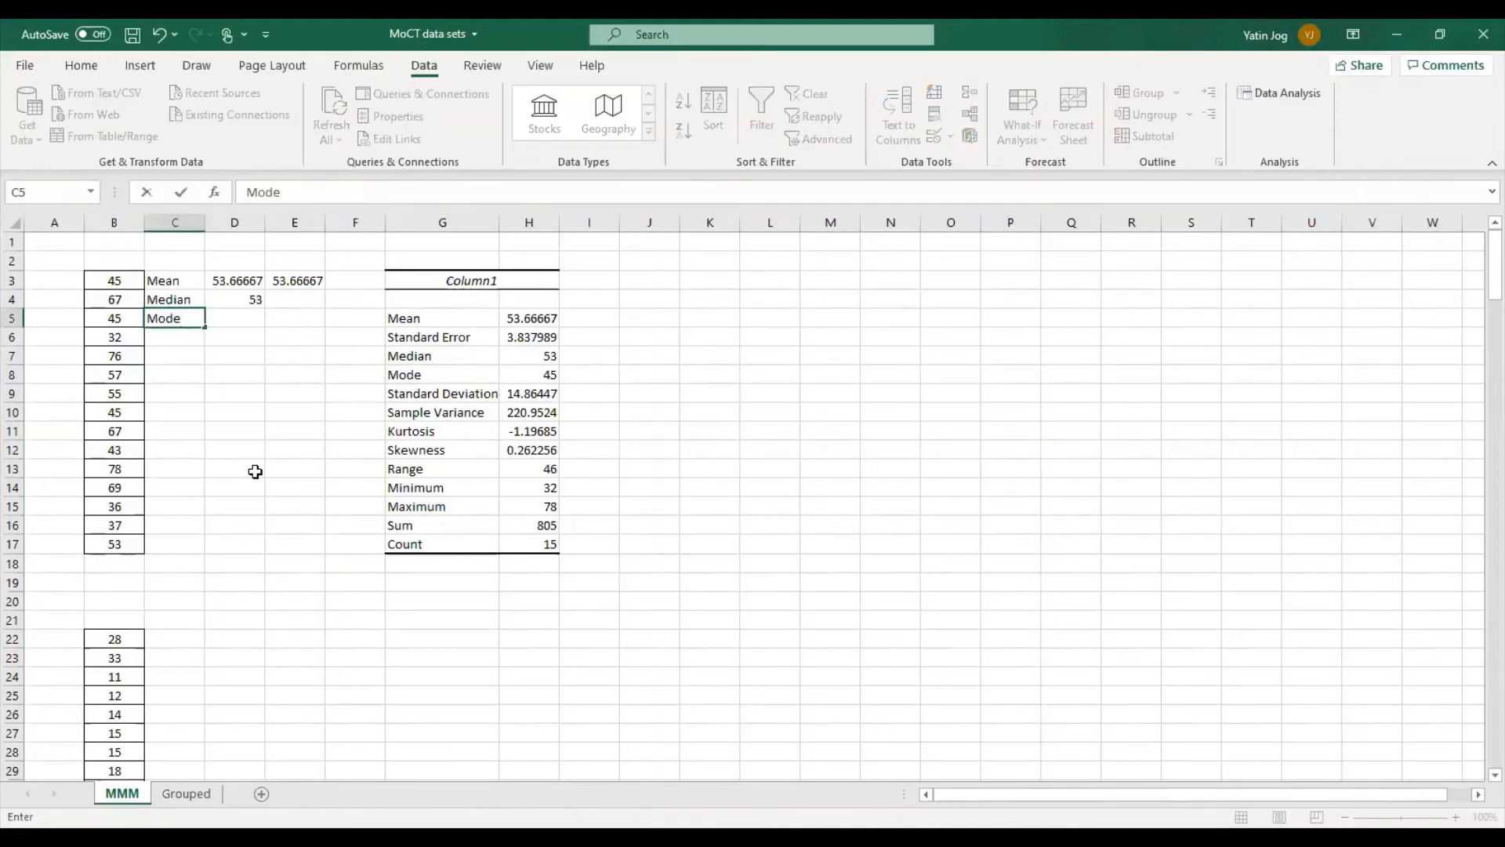
key("Tab")
type("=")
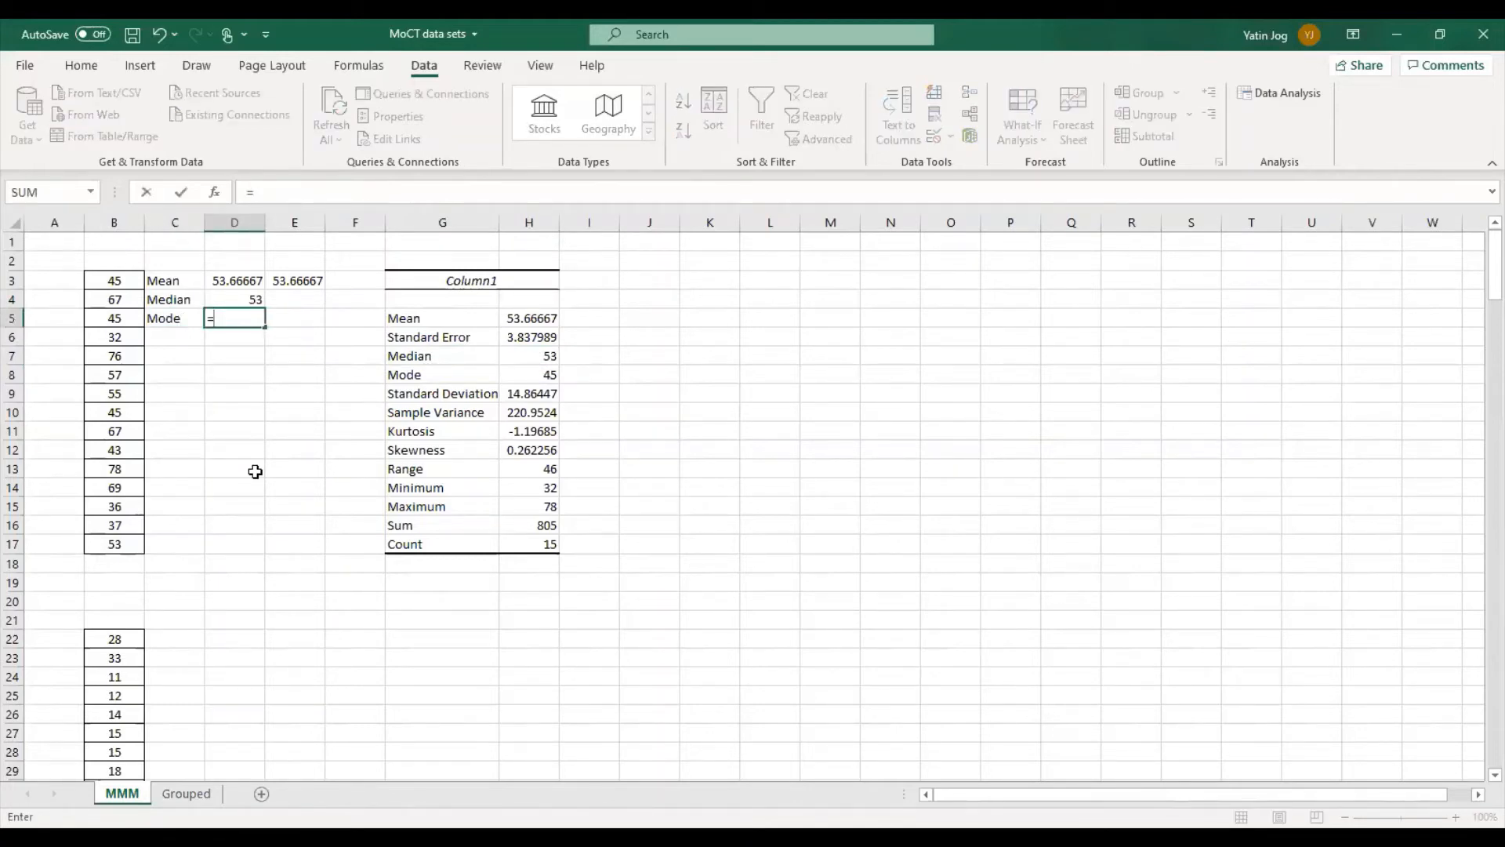
type("mode(")
key("Left")
key("Left")
key("Up")
key("Up")
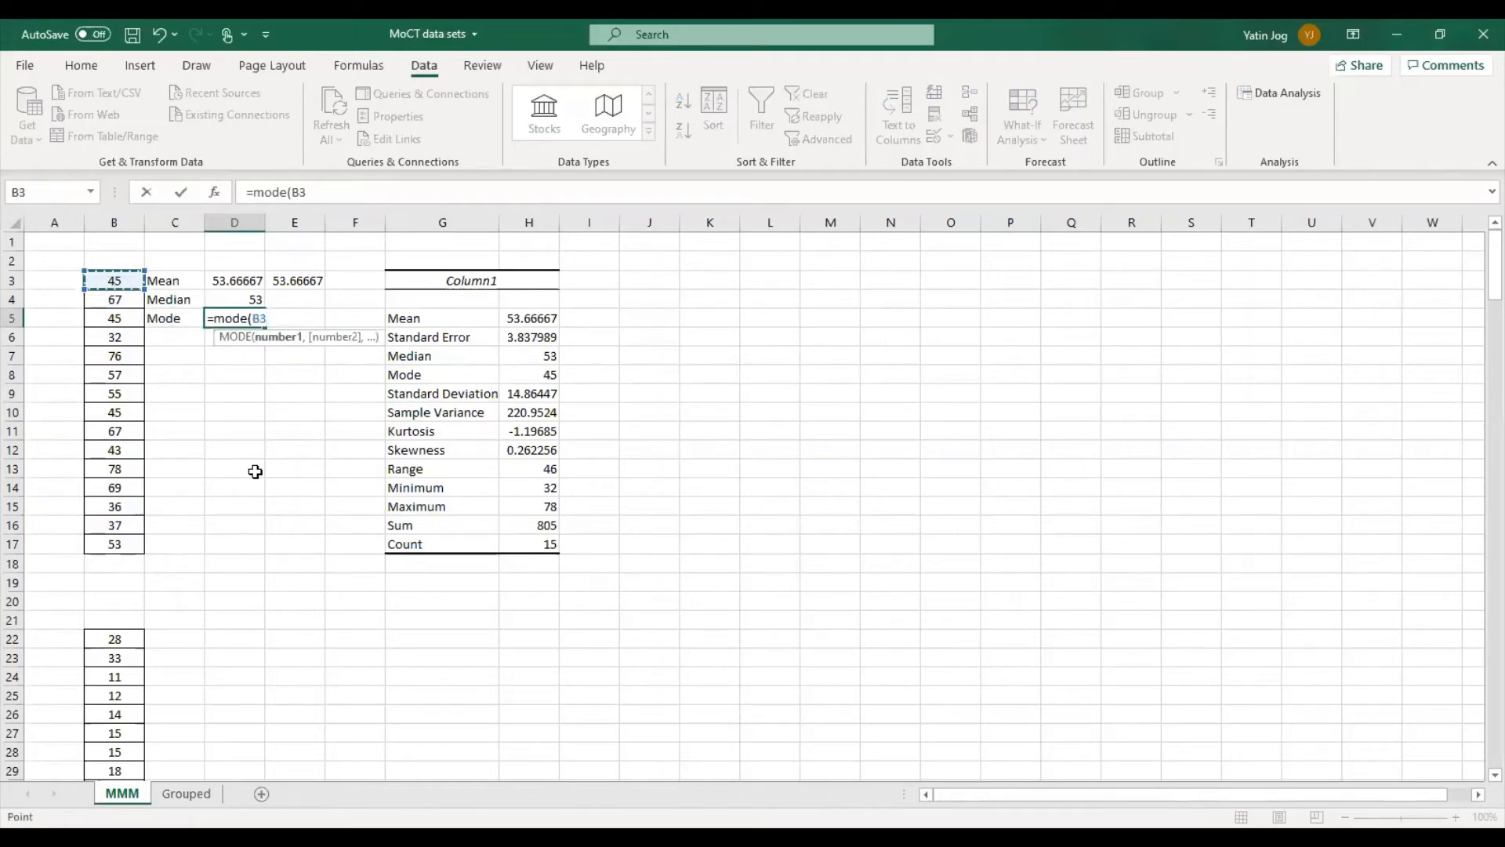
key("ctrl+shift+Down")
type(")")
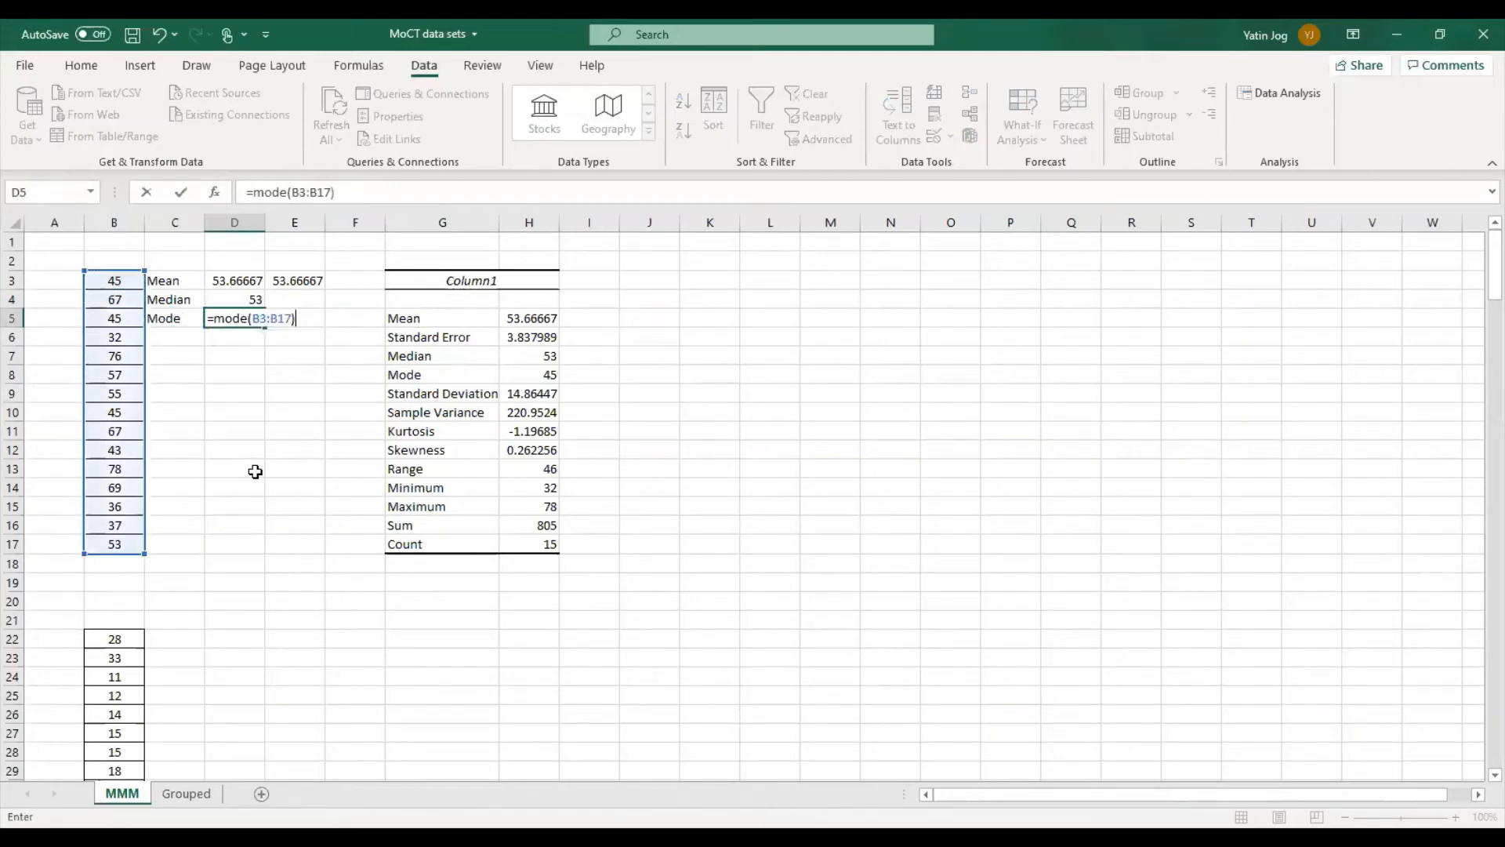
key("Return")
key("Up")
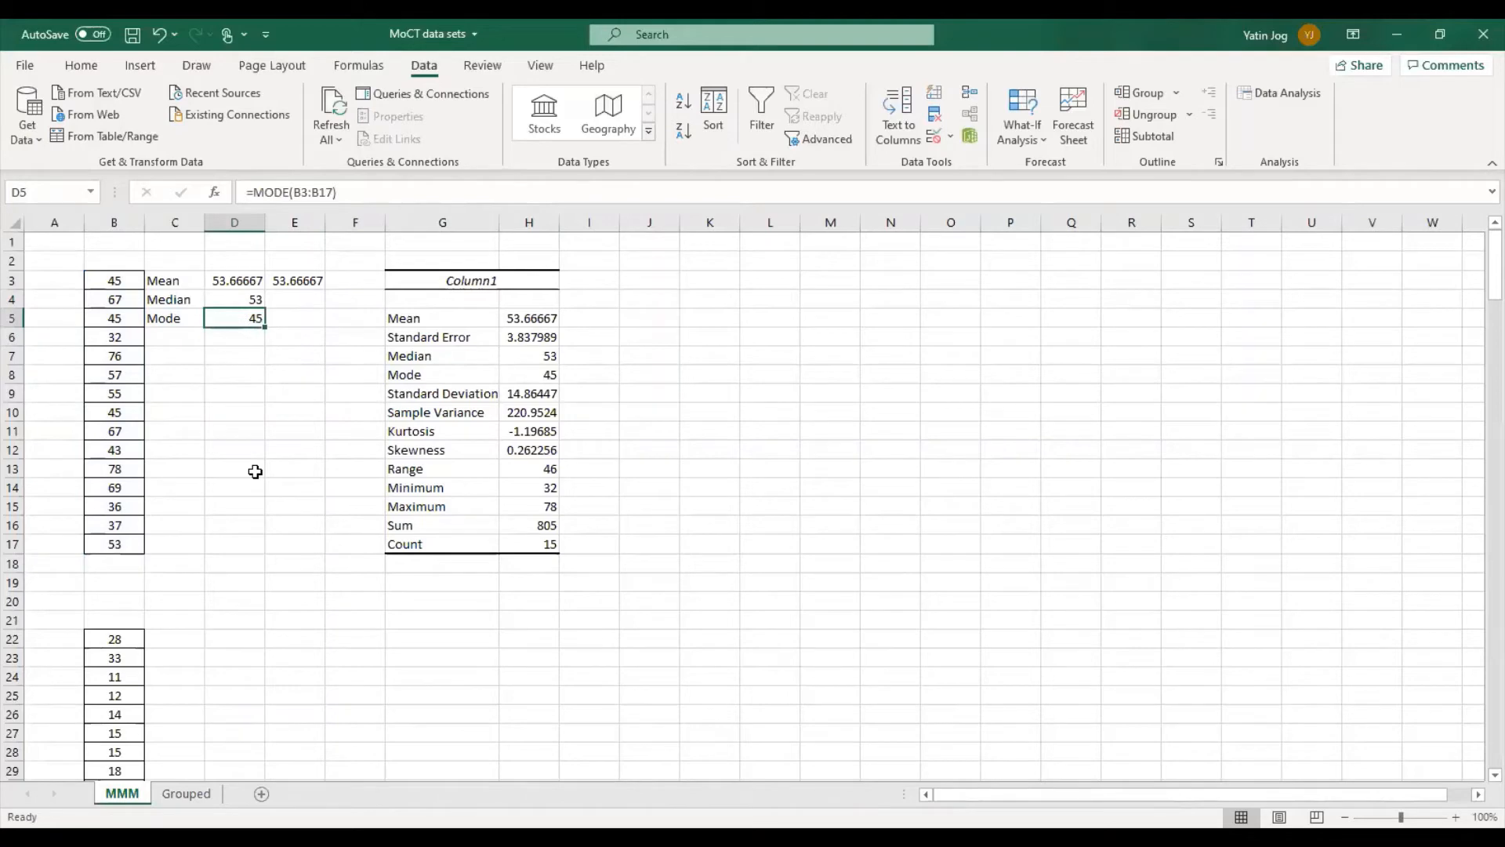
Compare the Mode row of the statistics table and the formula results in C3:E5 with each other
left_click_drag(491, 373, 524, 370)
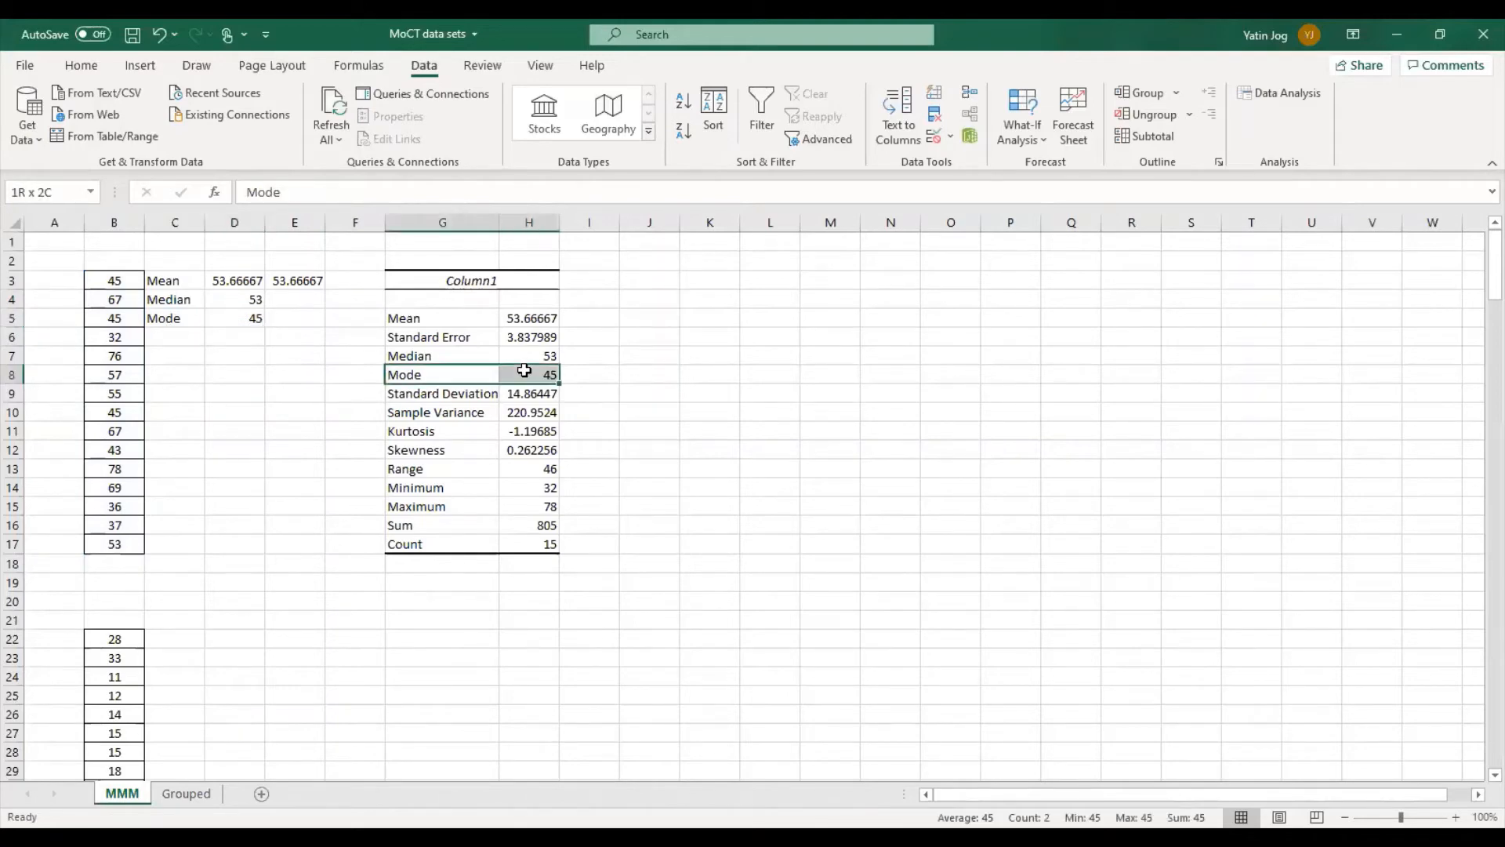
left_click_drag(191, 279, 292, 320)
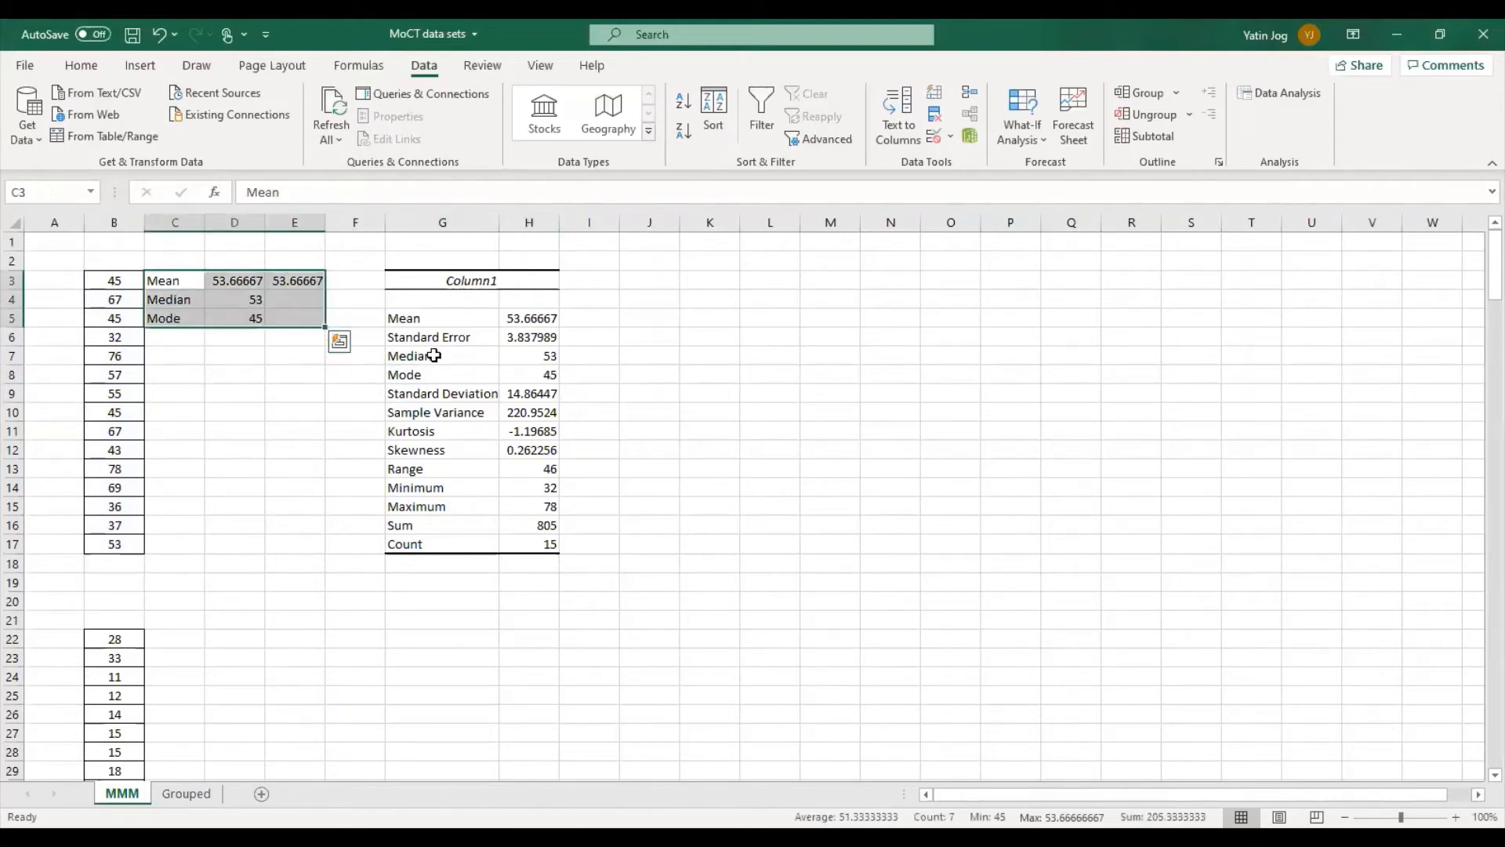
left_click(504, 331)
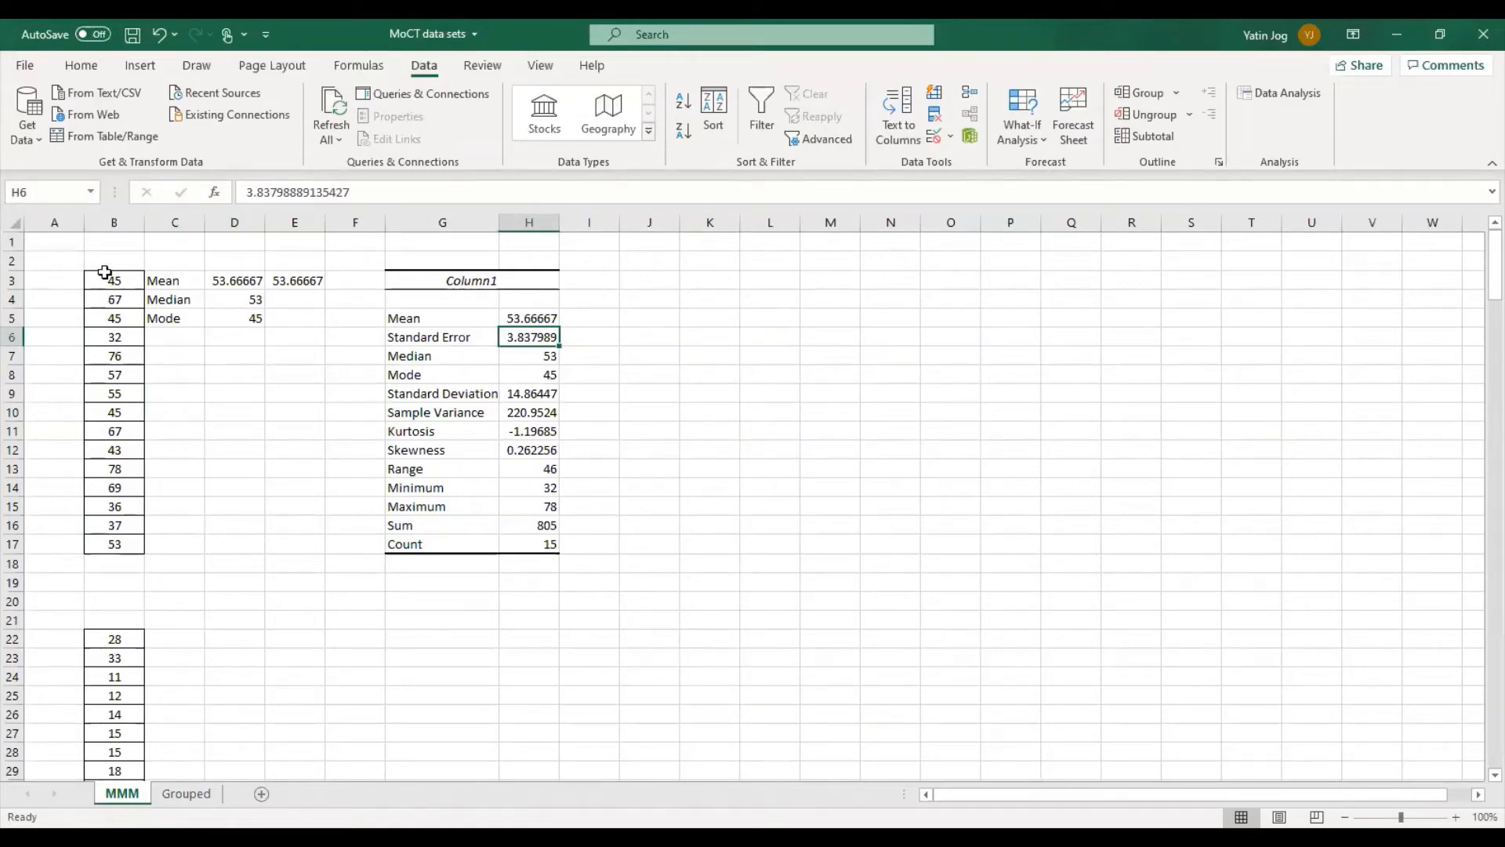
Check the repeated values in the first data set and add another 67 below it in B18
left_click(130, 376)
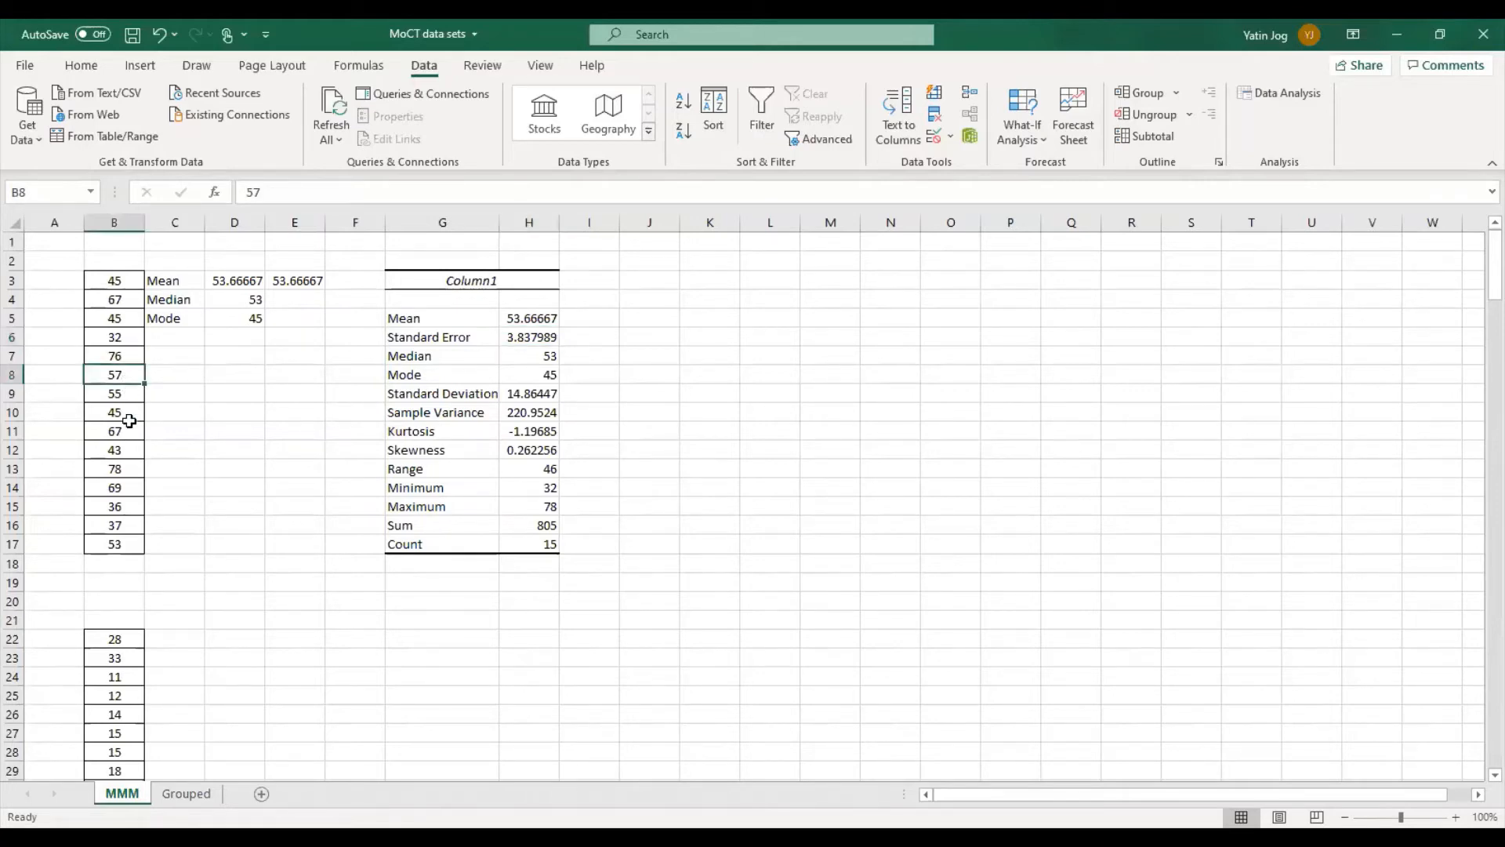
left_click(122, 300)
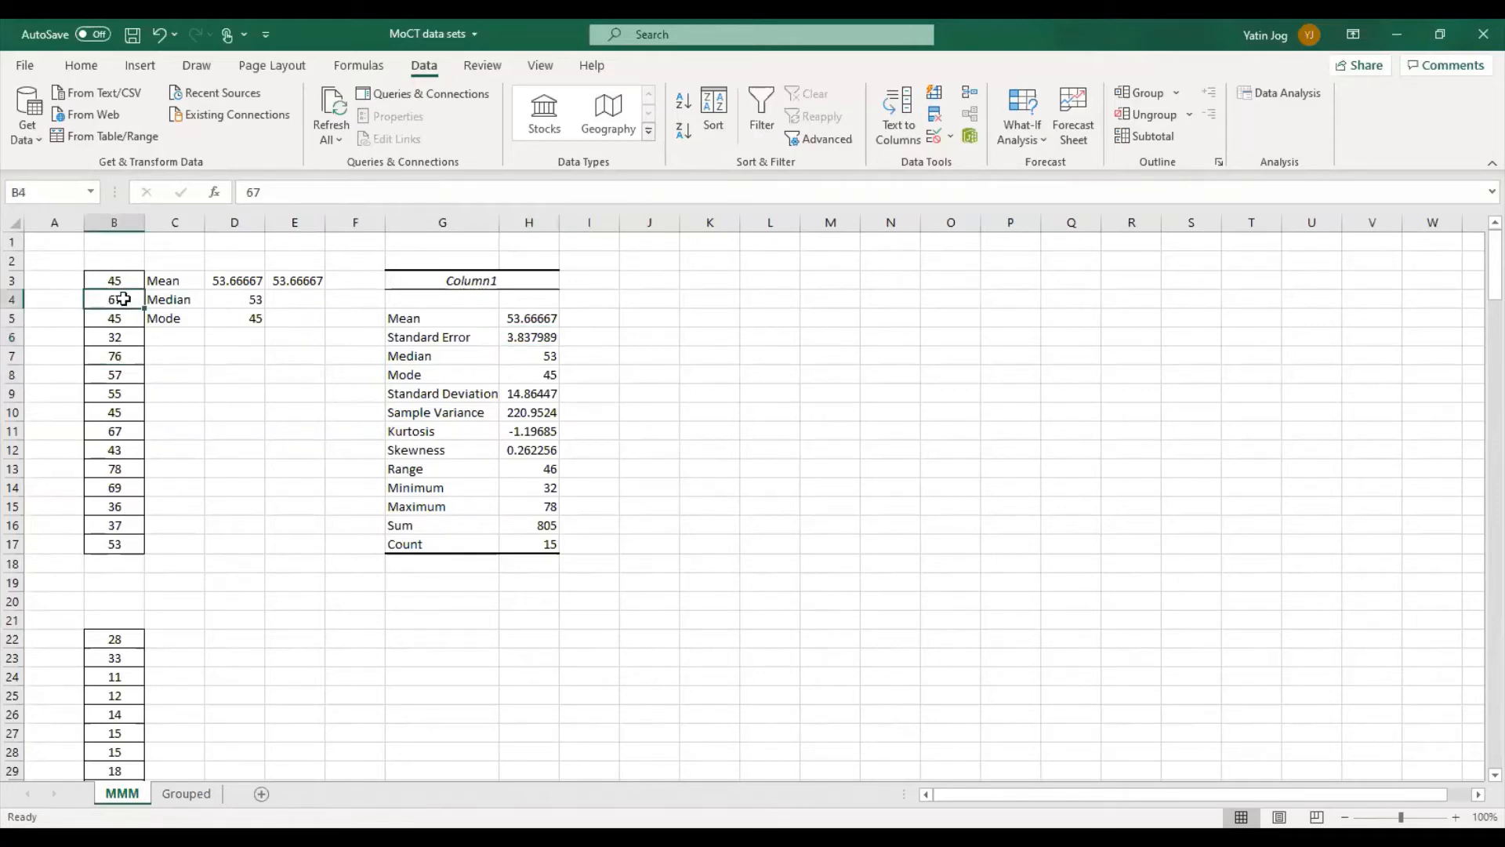
left_click(121, 430)
left_click(121, 564)
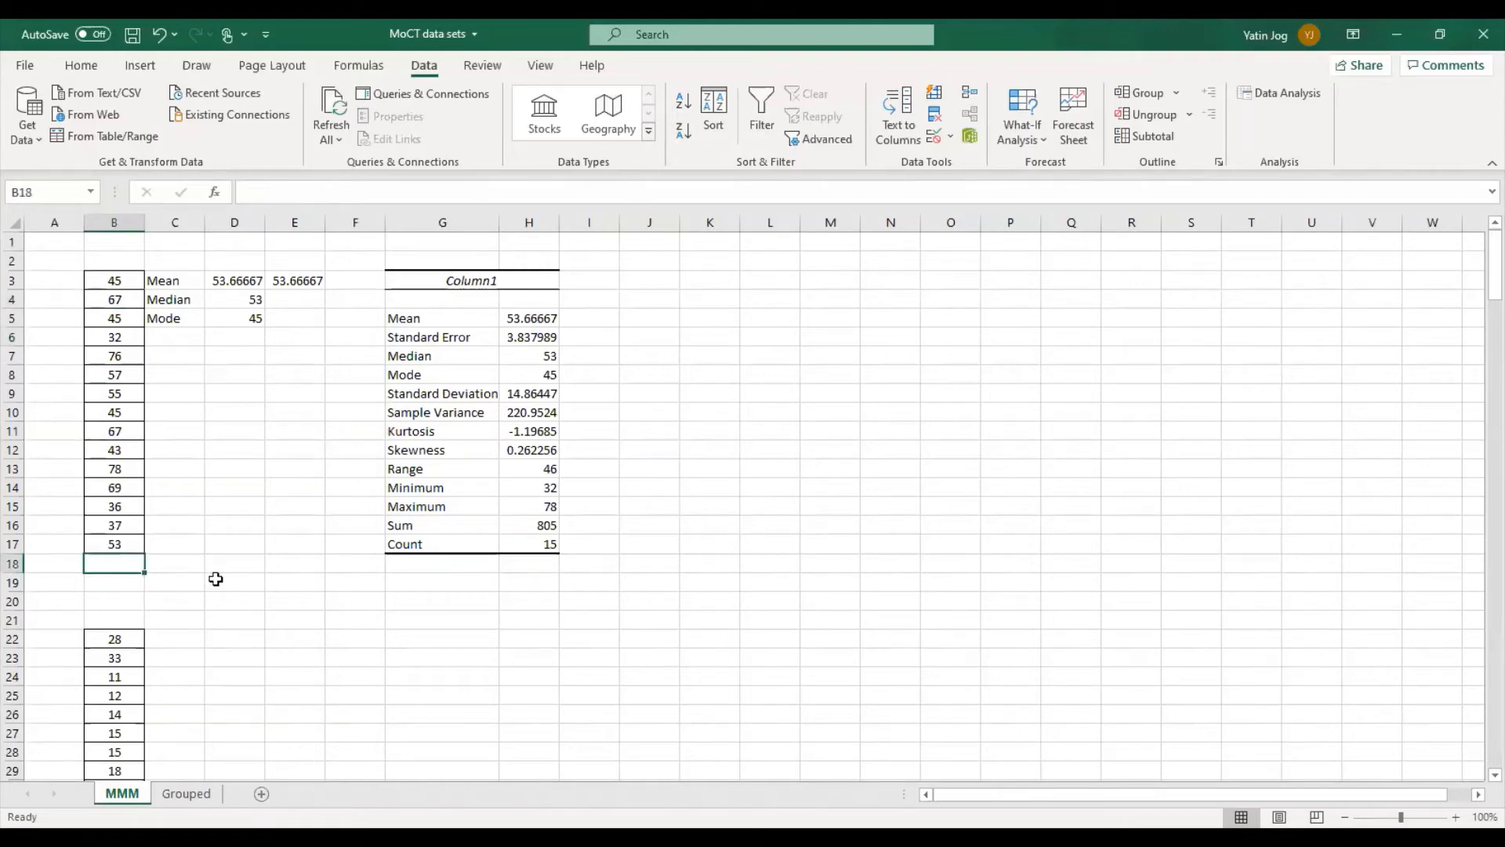
type("67")
key("Return")
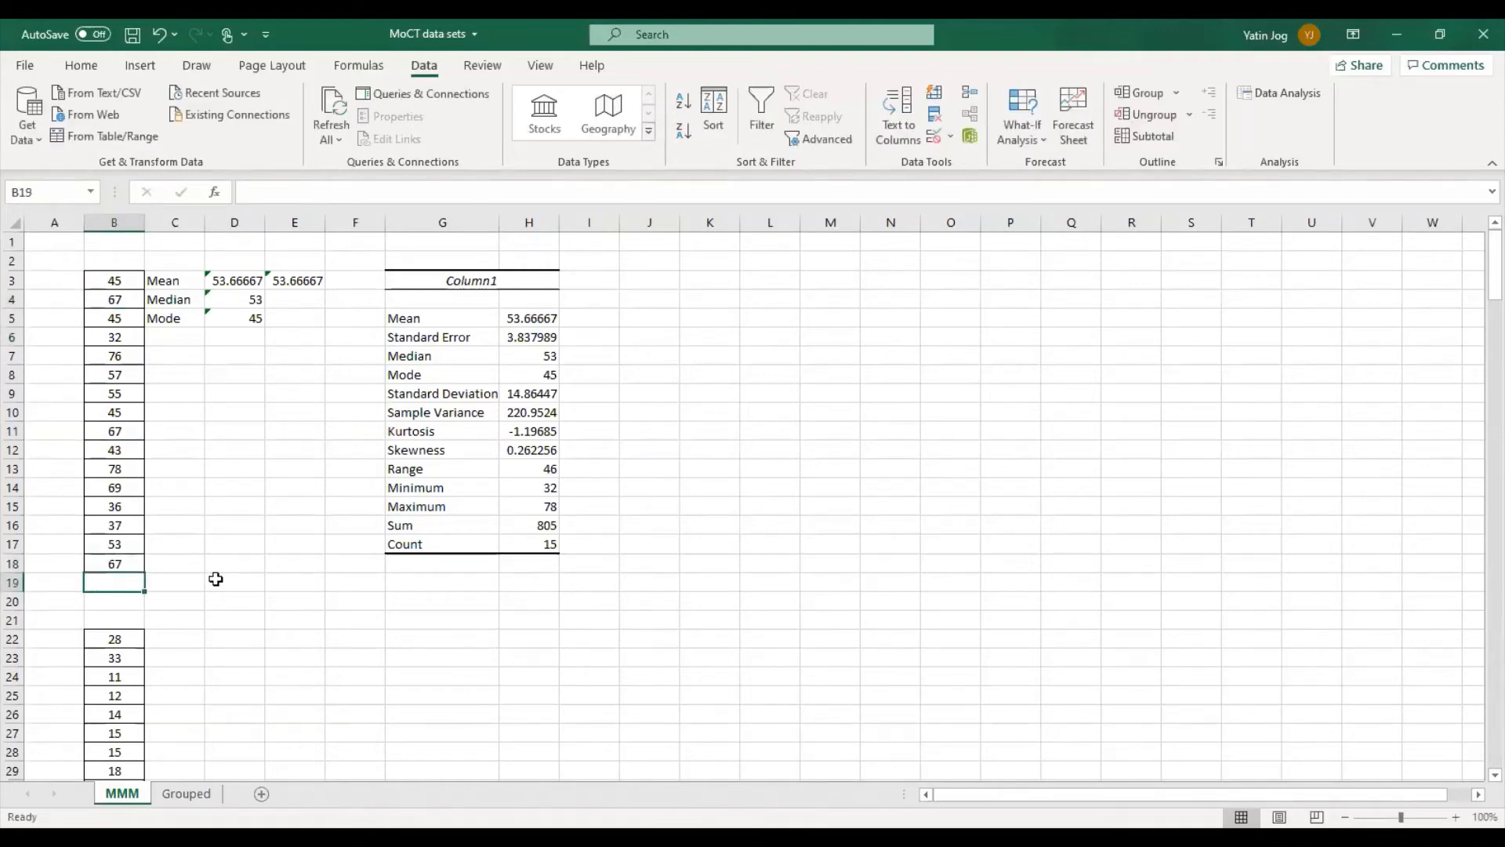
left_click(119, 564)
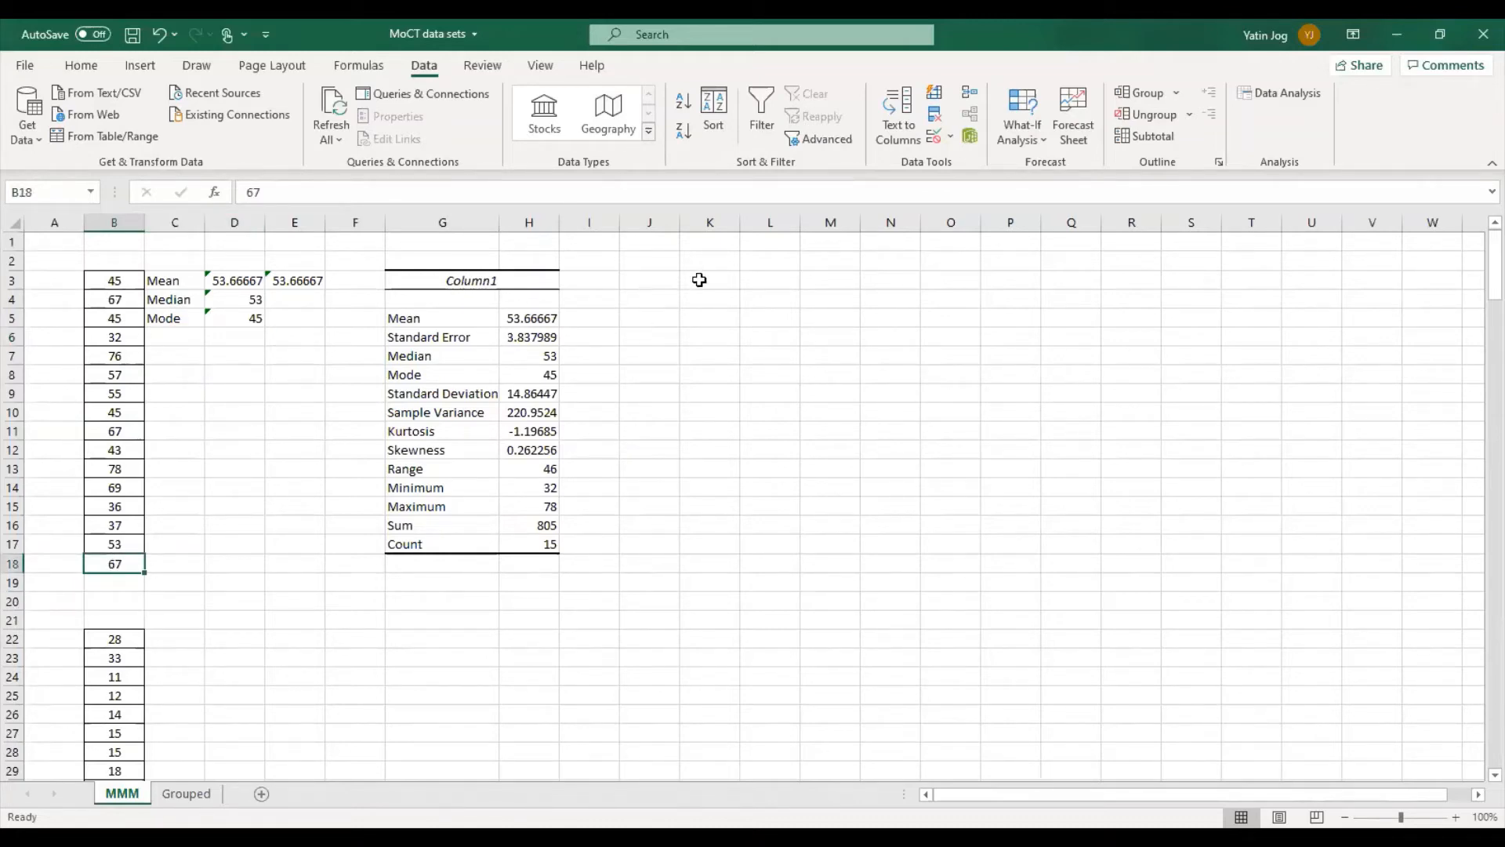
Calculate the mode of the extended data set B3:B18 in J3 with the MODE function and review the formula
left_click(667, 278)
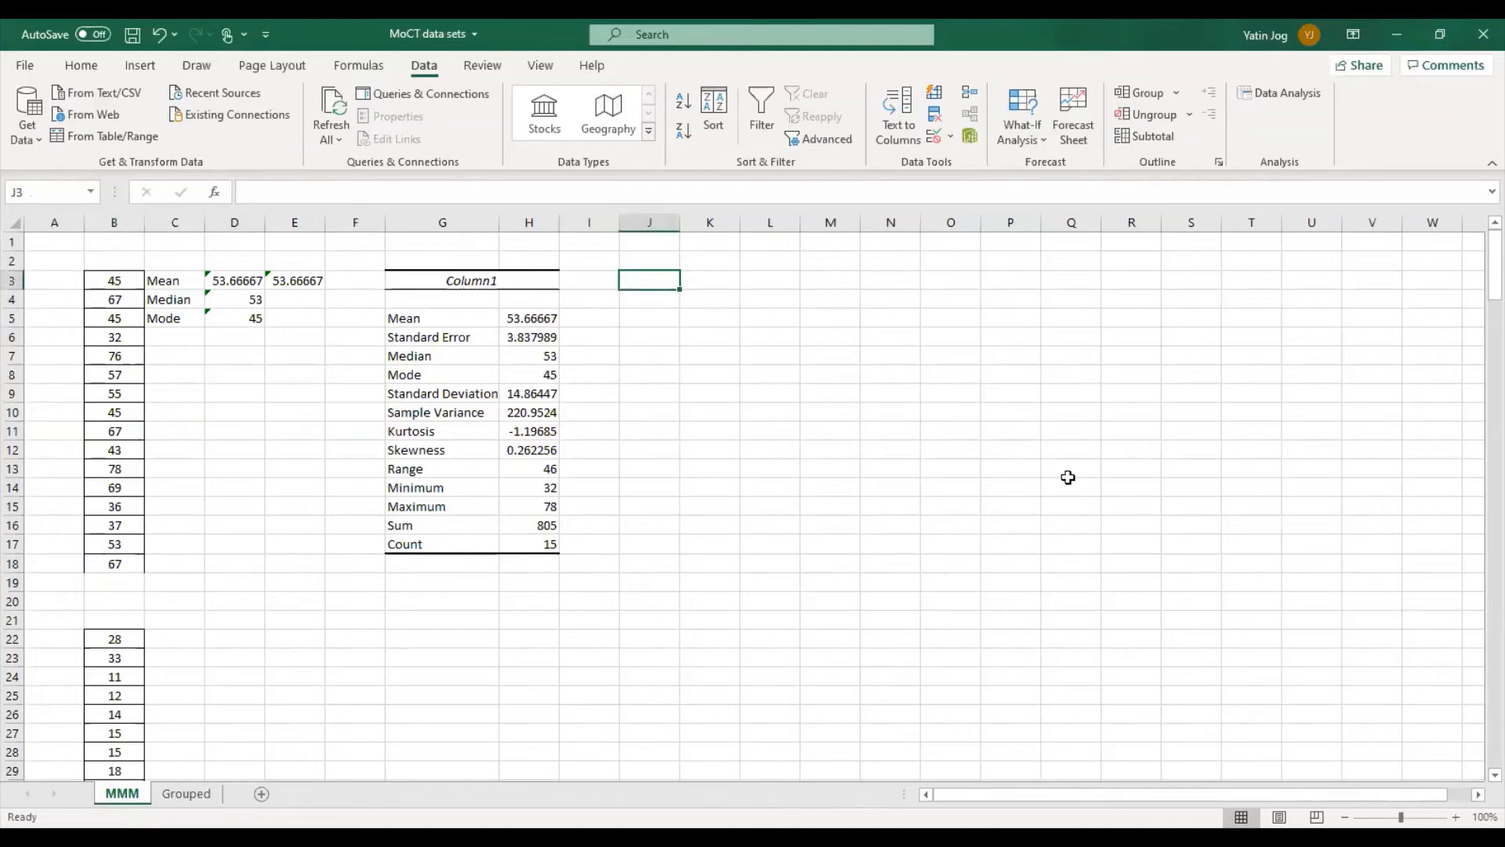
type("=")
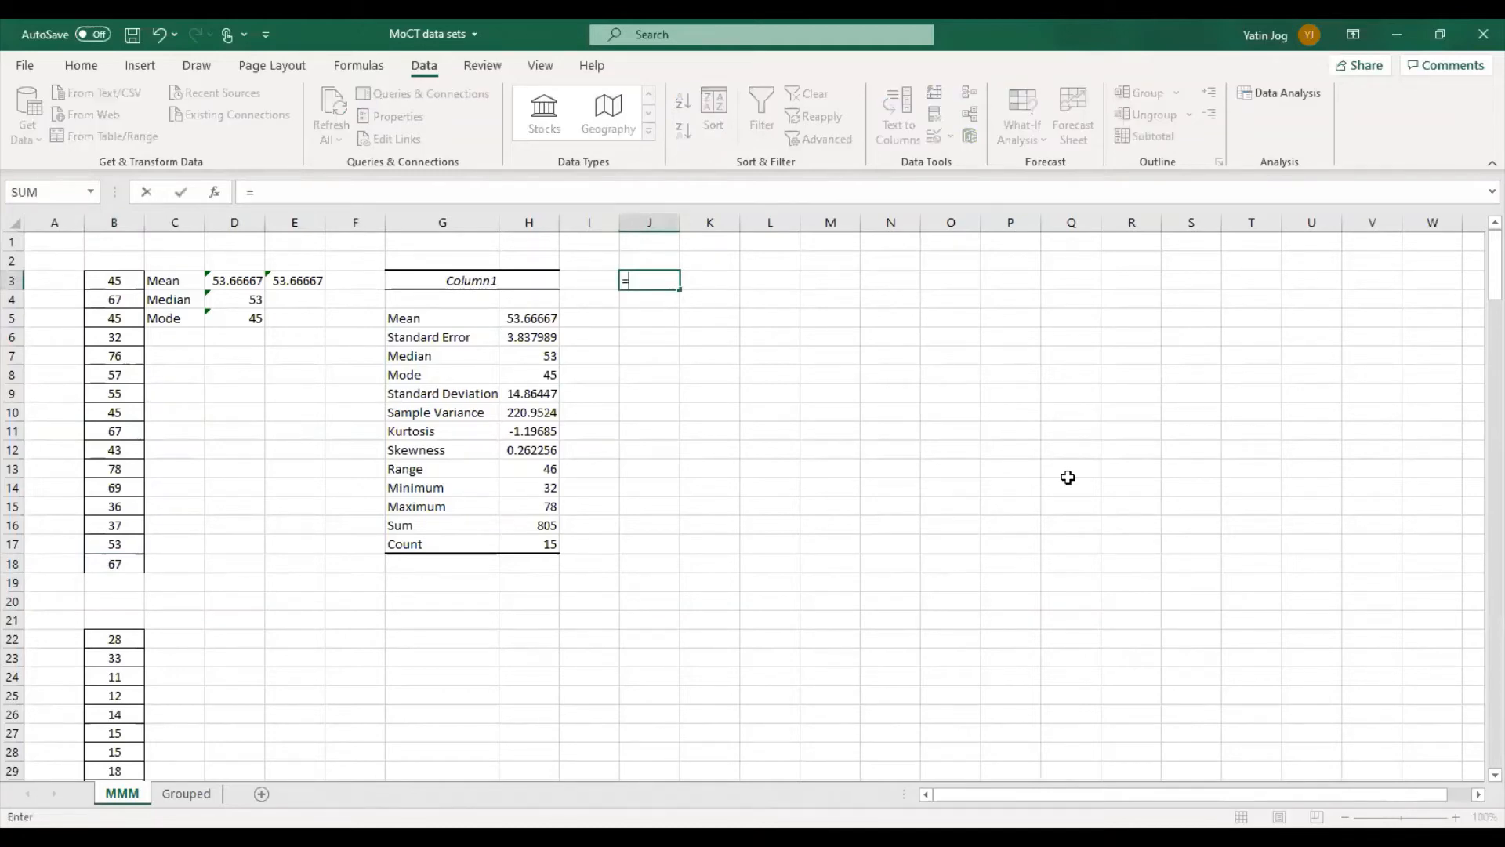
type("mode(")
key("Left")
key("Left")
key("Left")
key("Left")
key("Left")
key("Left")
key("Left")
key("Left")
key("Left")
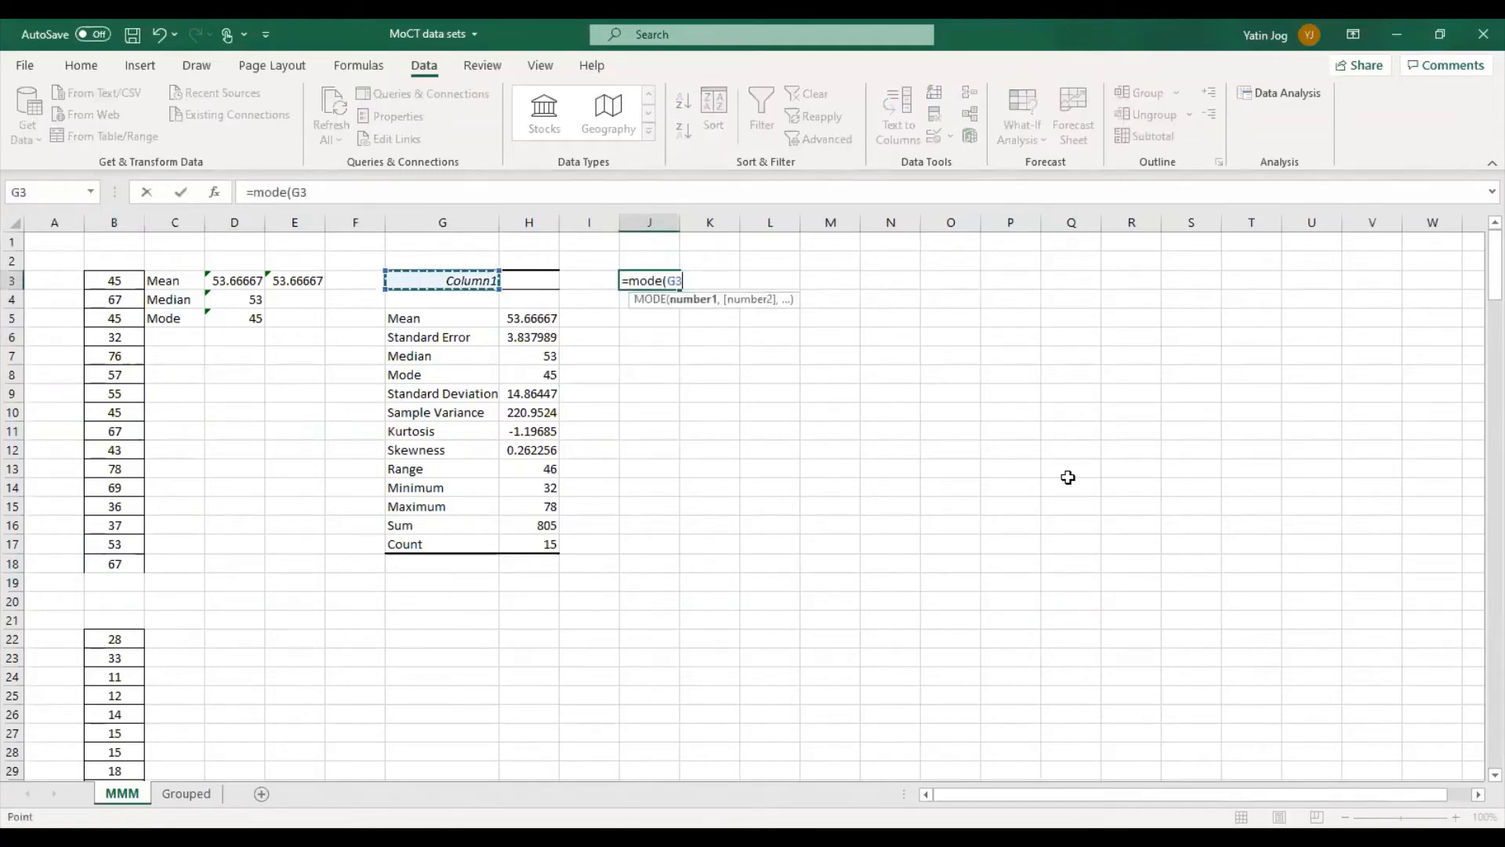
key("Right")
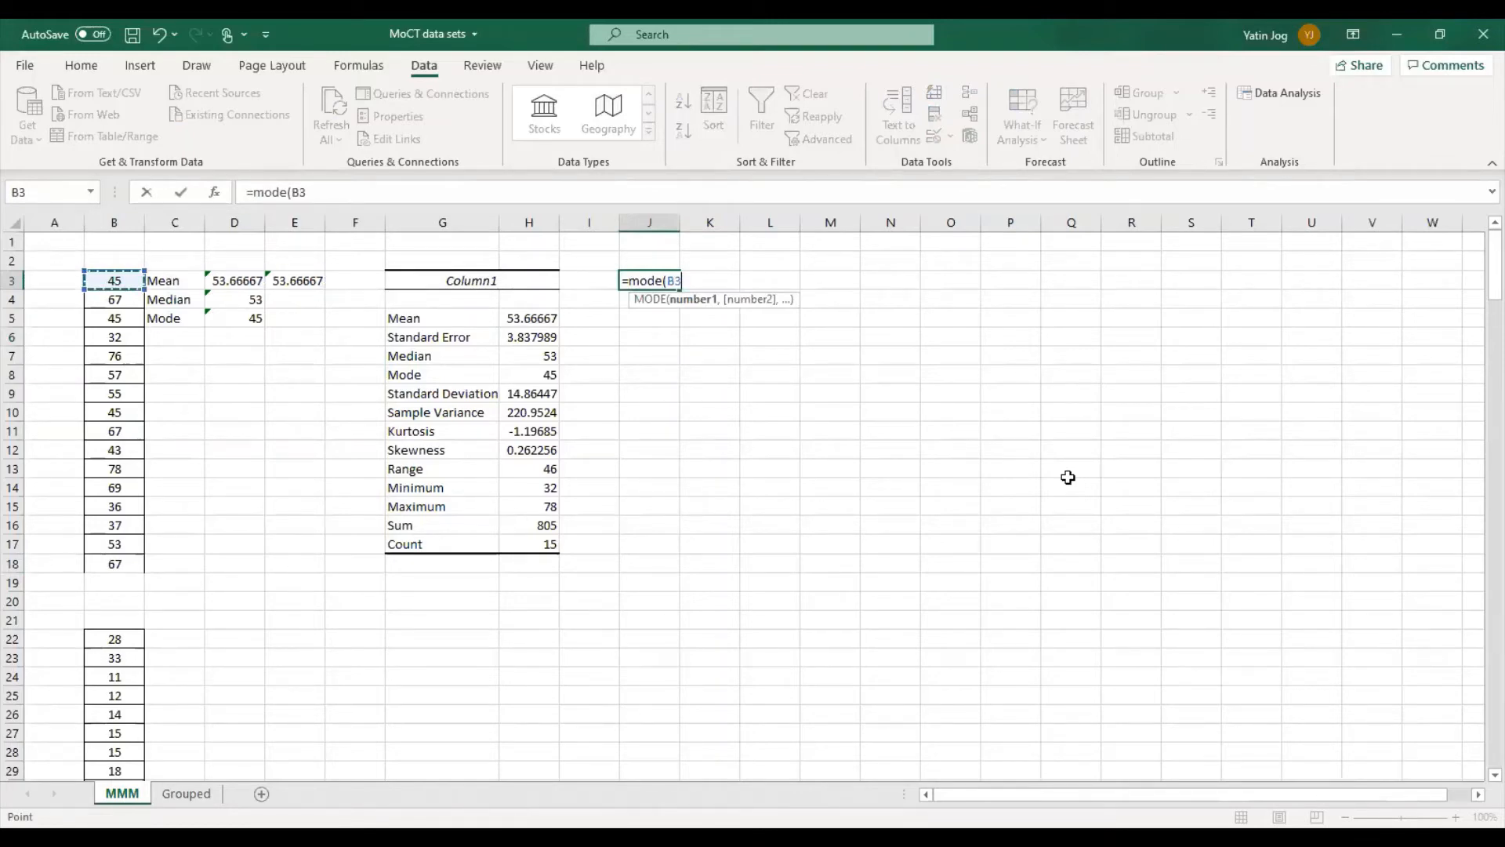
key("ctrl+shift+Down")
type(")")
key("Return")
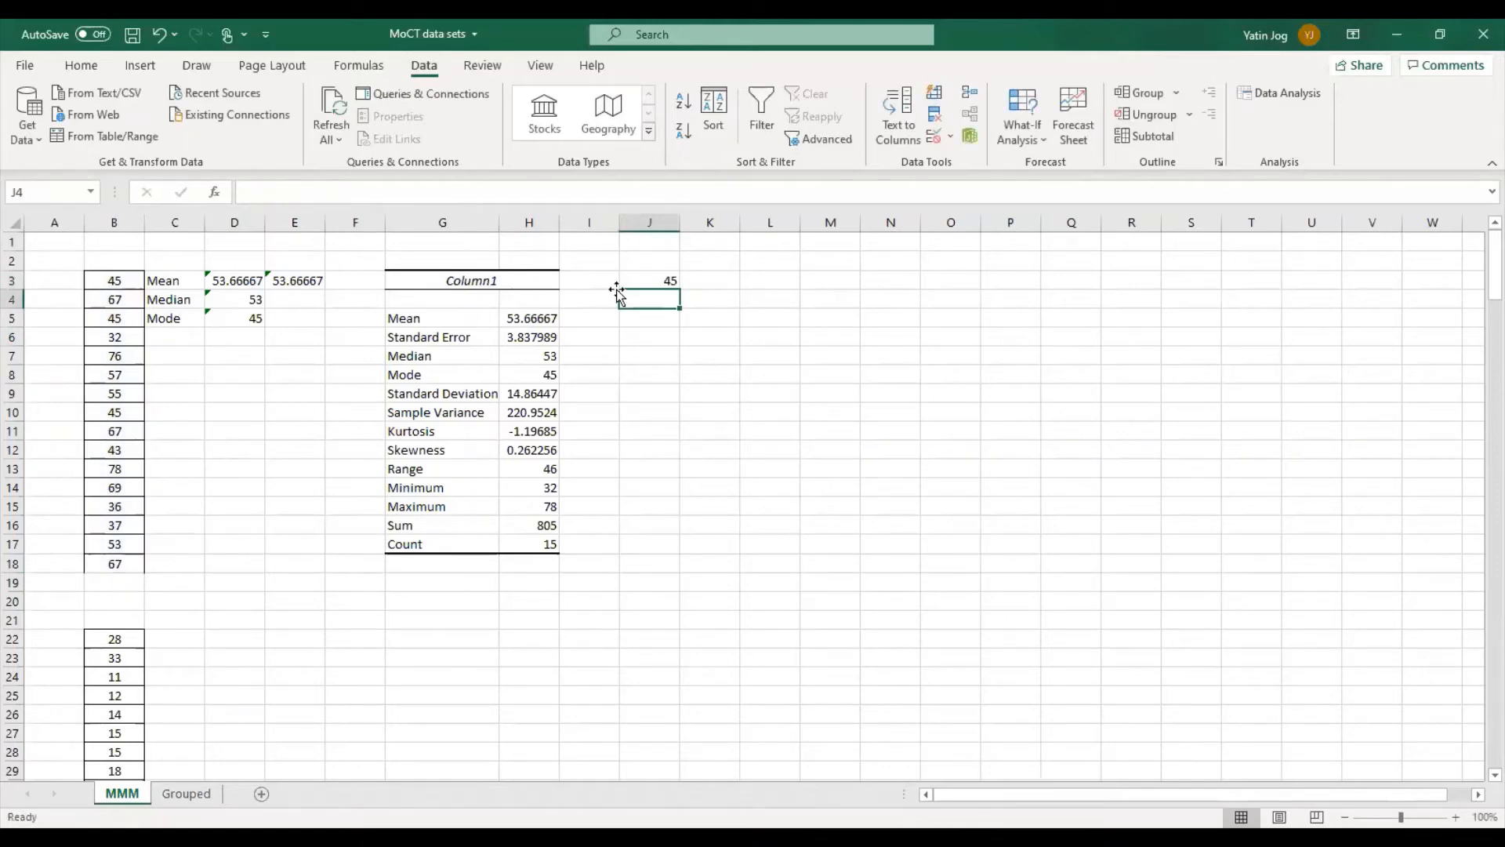
left_click(641, 280)
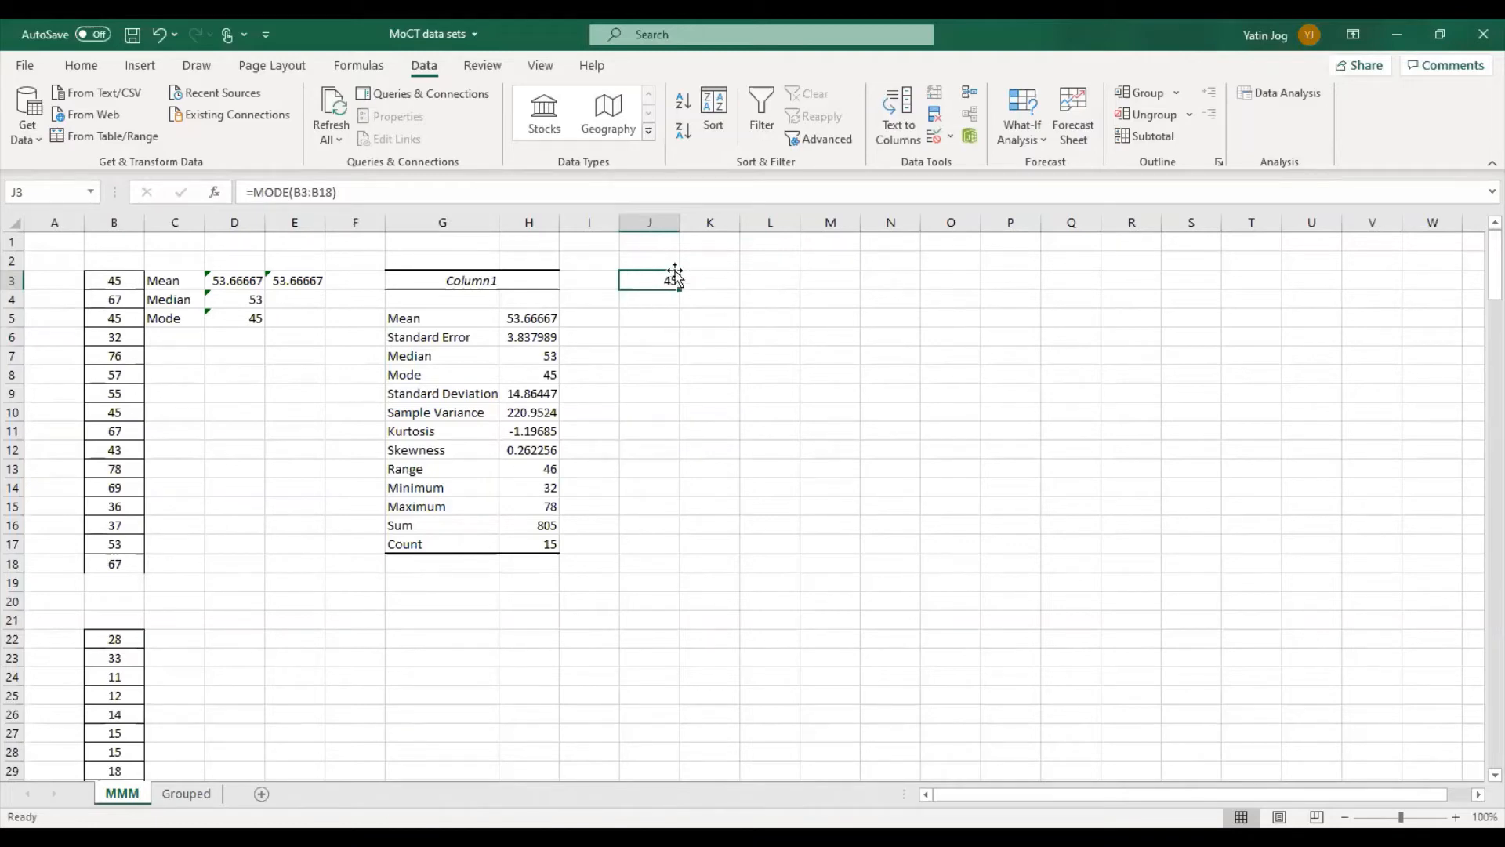
left_click(665, 300)
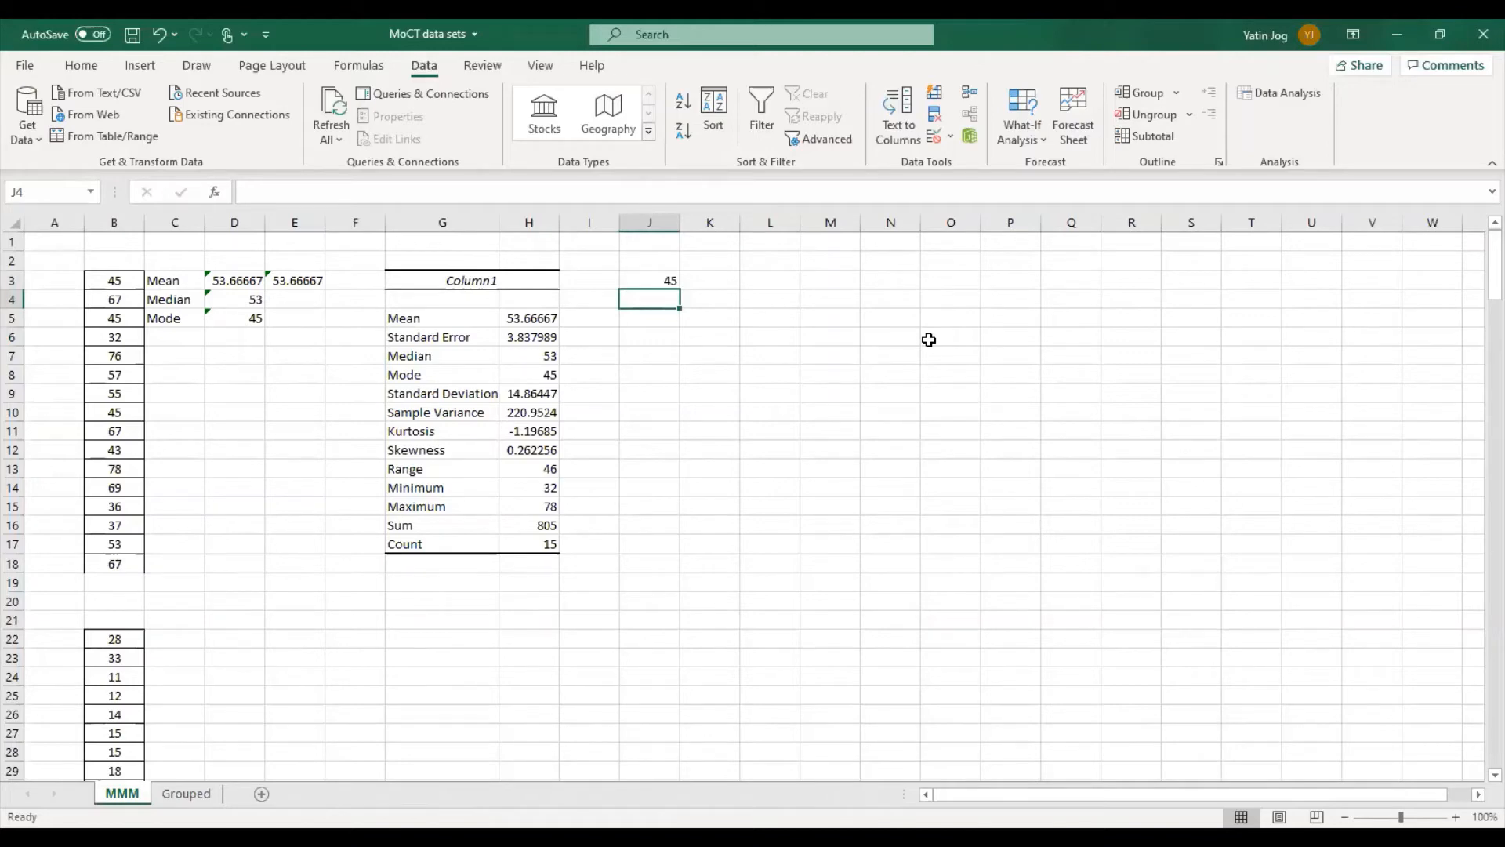
Calculate all modes of the extended data set in J4 with MODE.MULT, giving B3:B18 as both arguments
type("=")
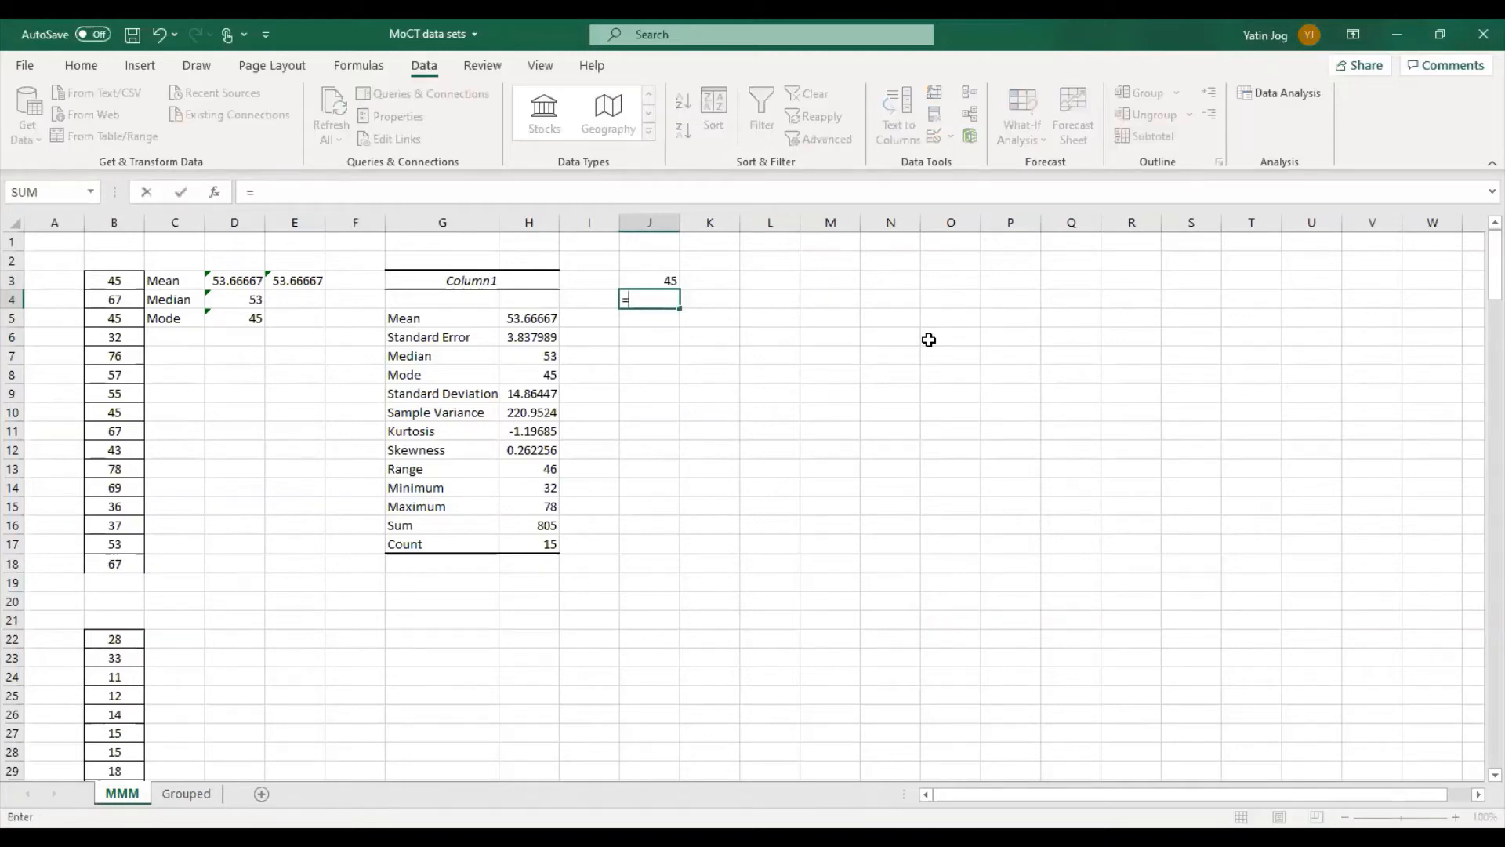
type("mode")
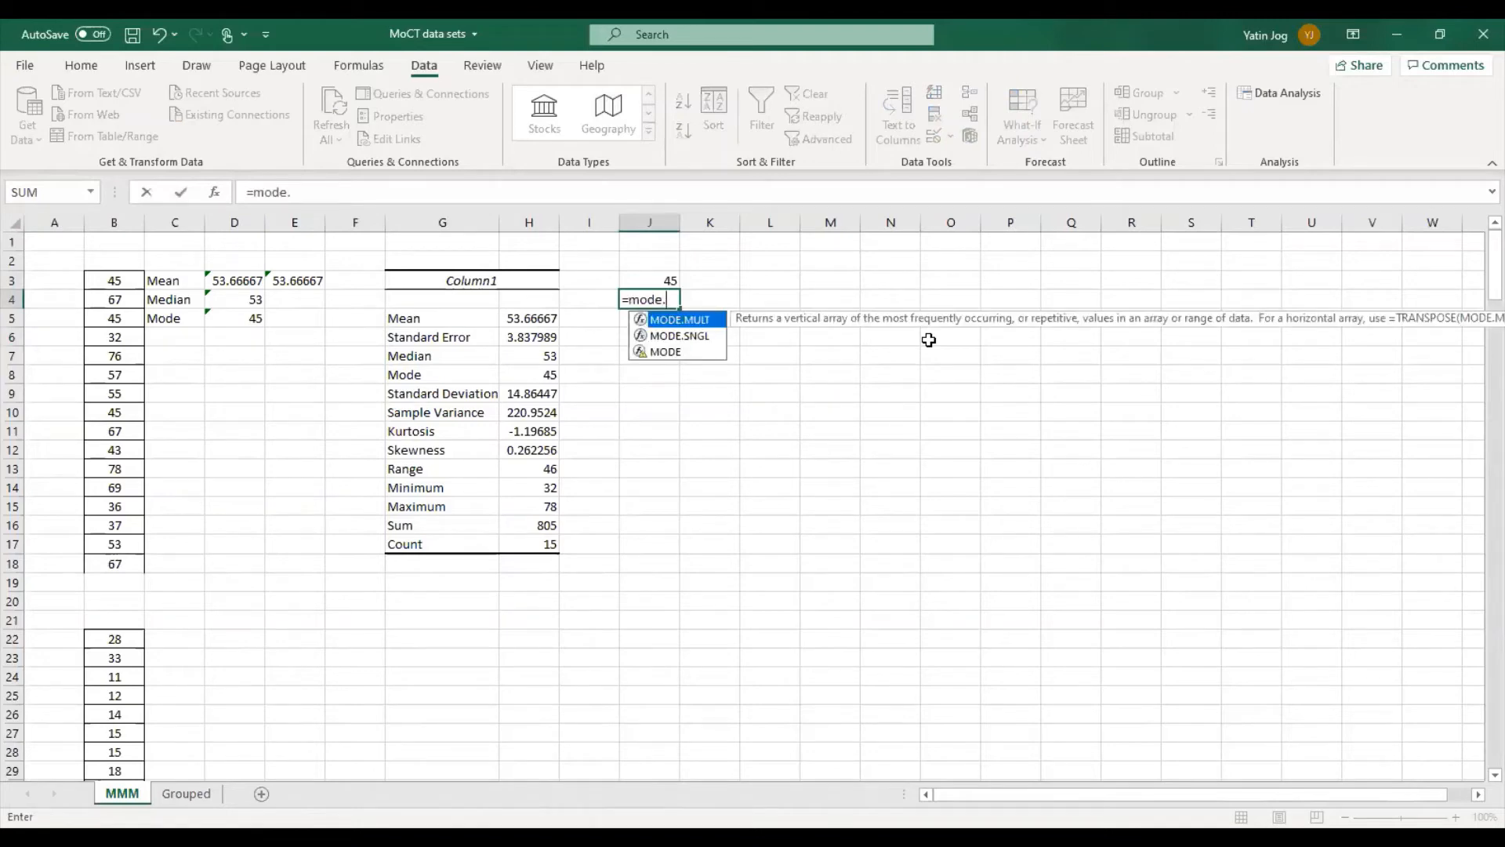
type(".mult")
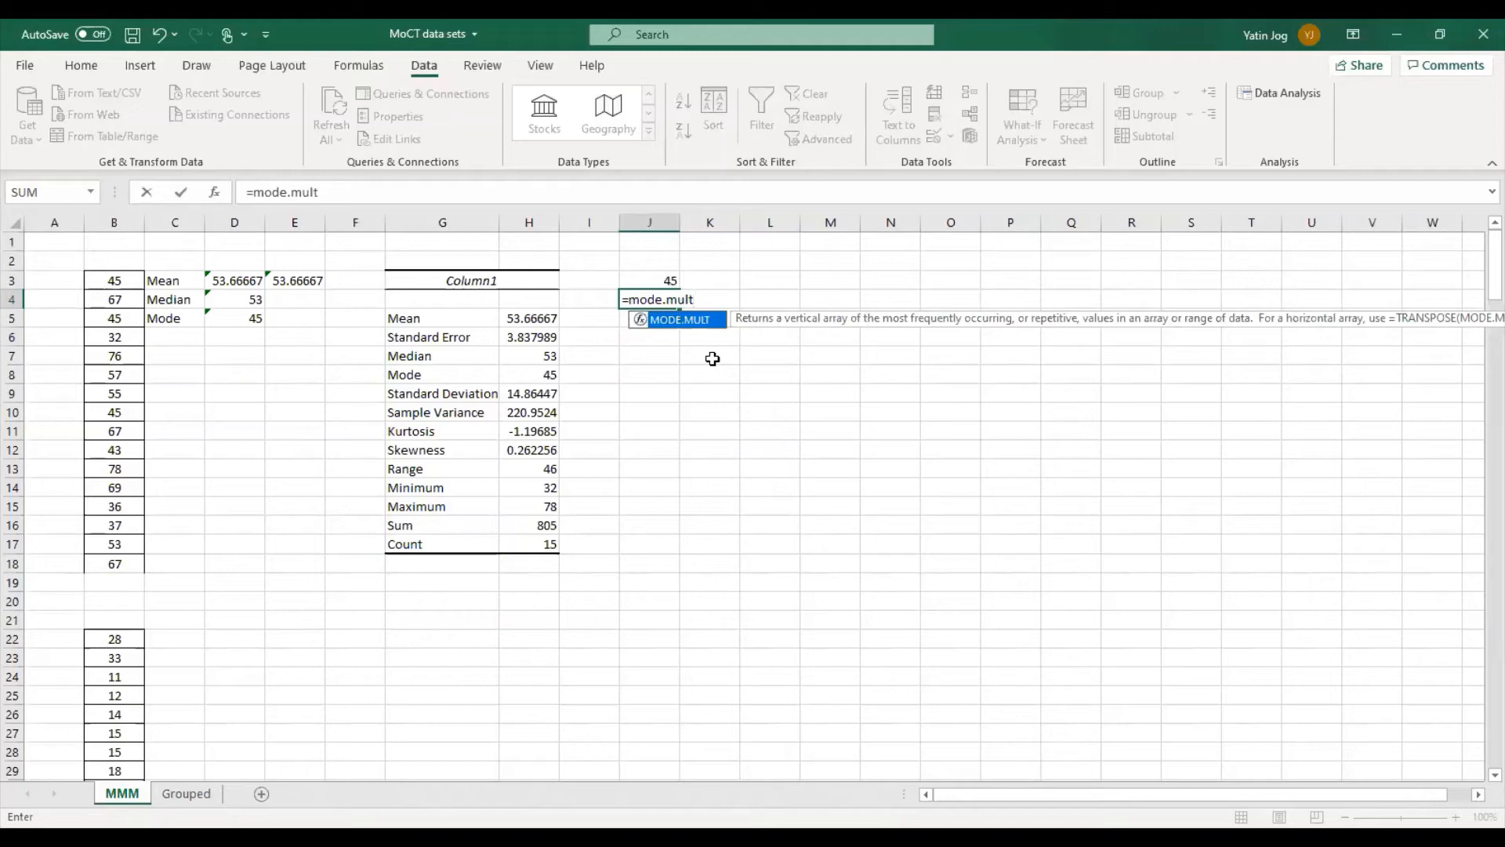
type("(")
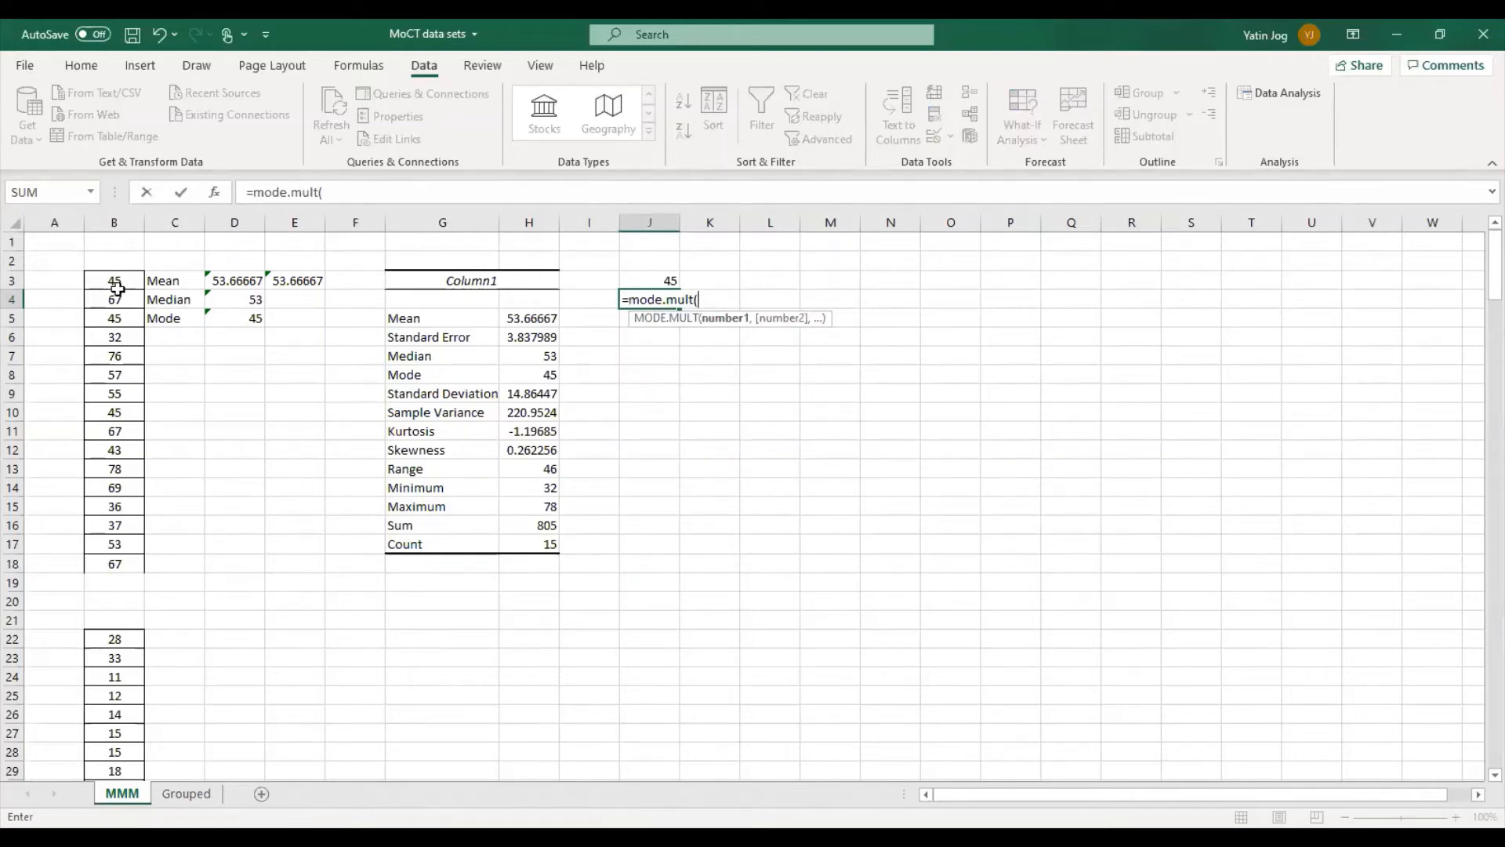
left_click_drag(117, 288, 115, 564)
type(",")
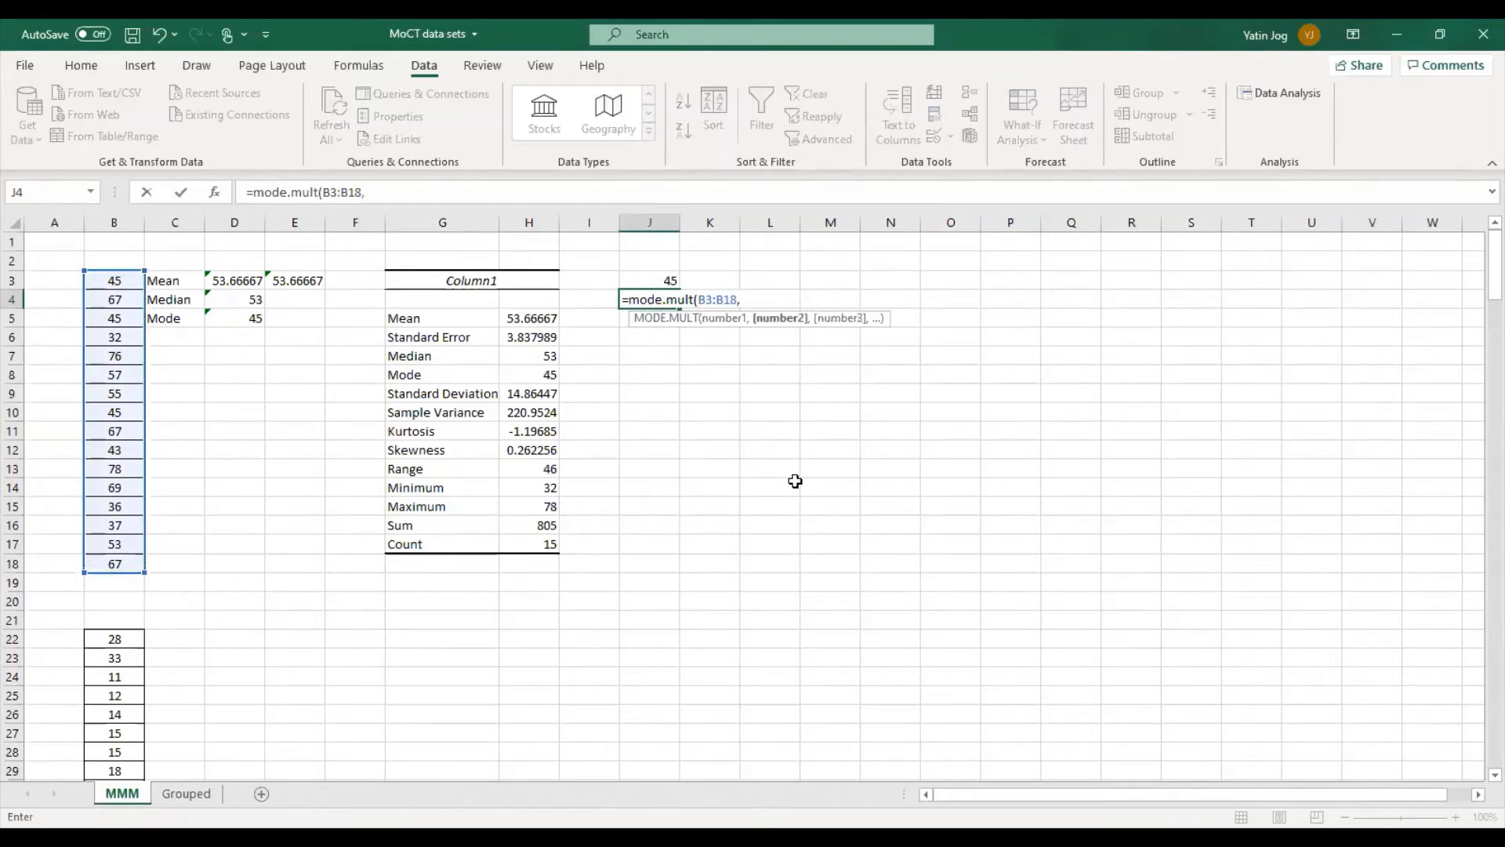
left_click(117, 289)
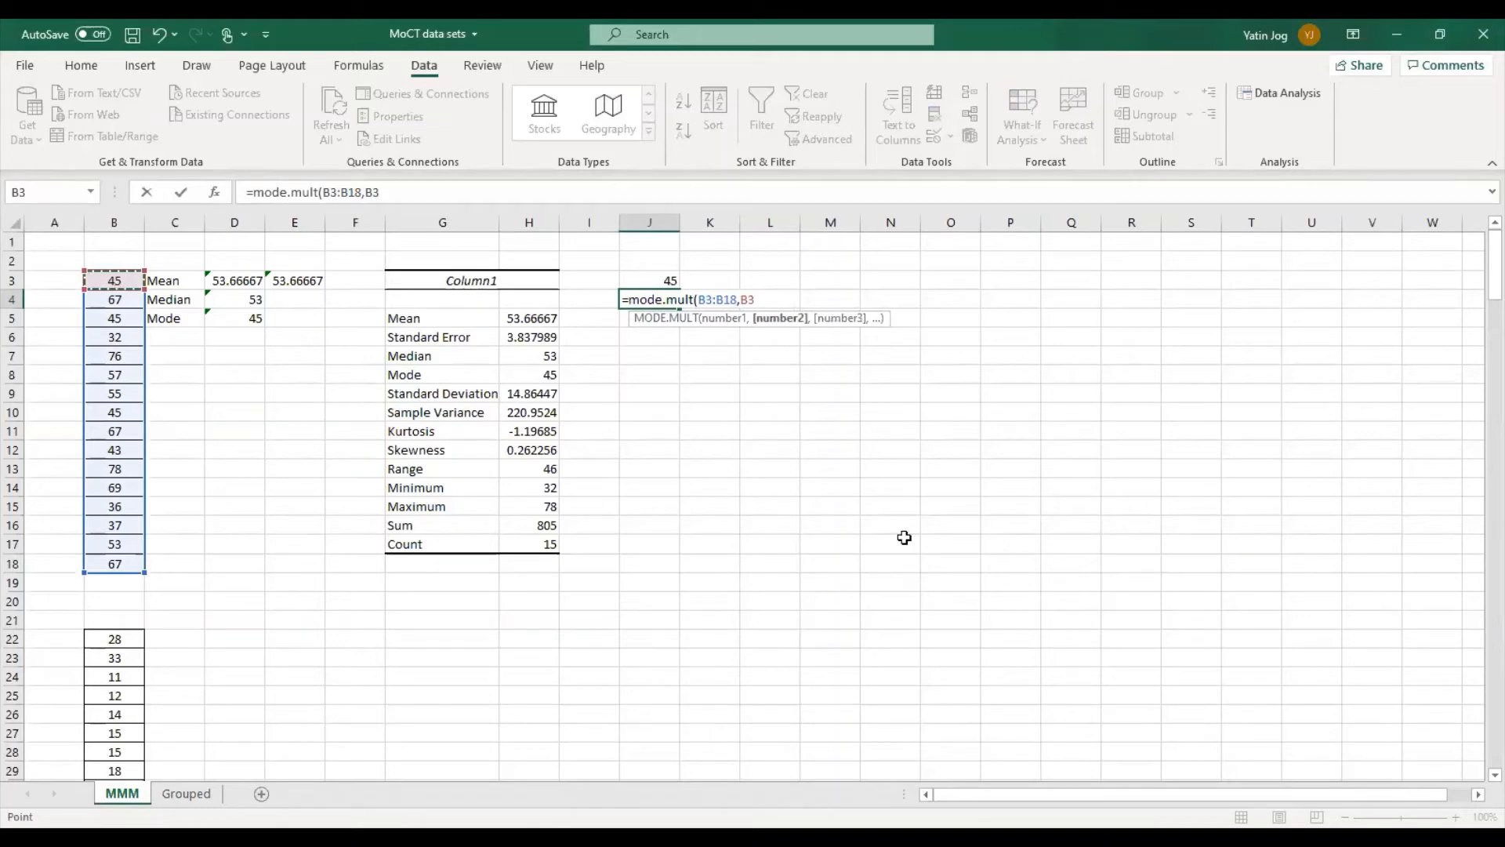
key("ctrl+shift+Down")
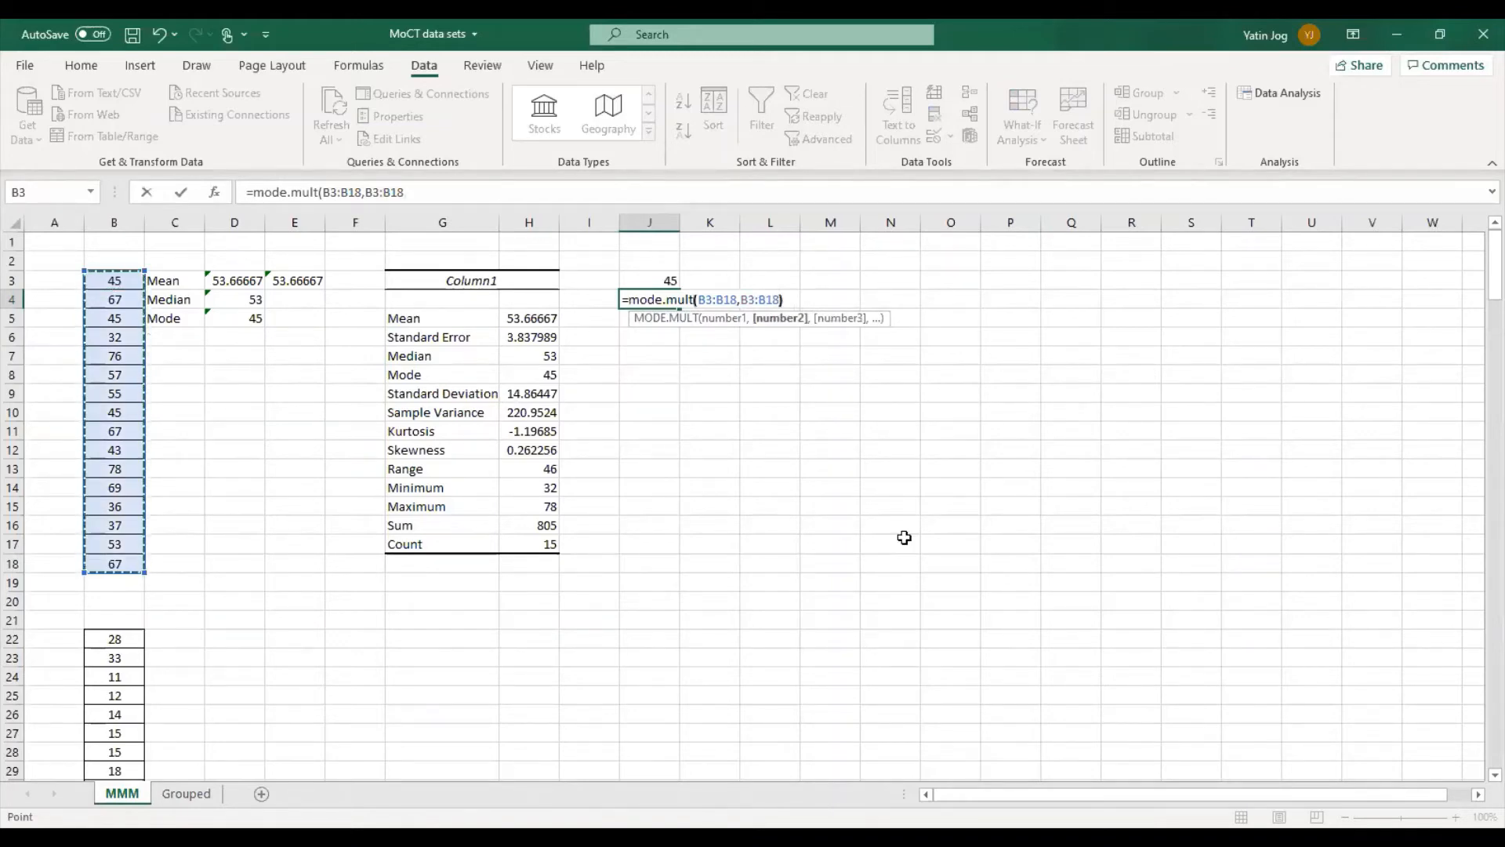
type(")")
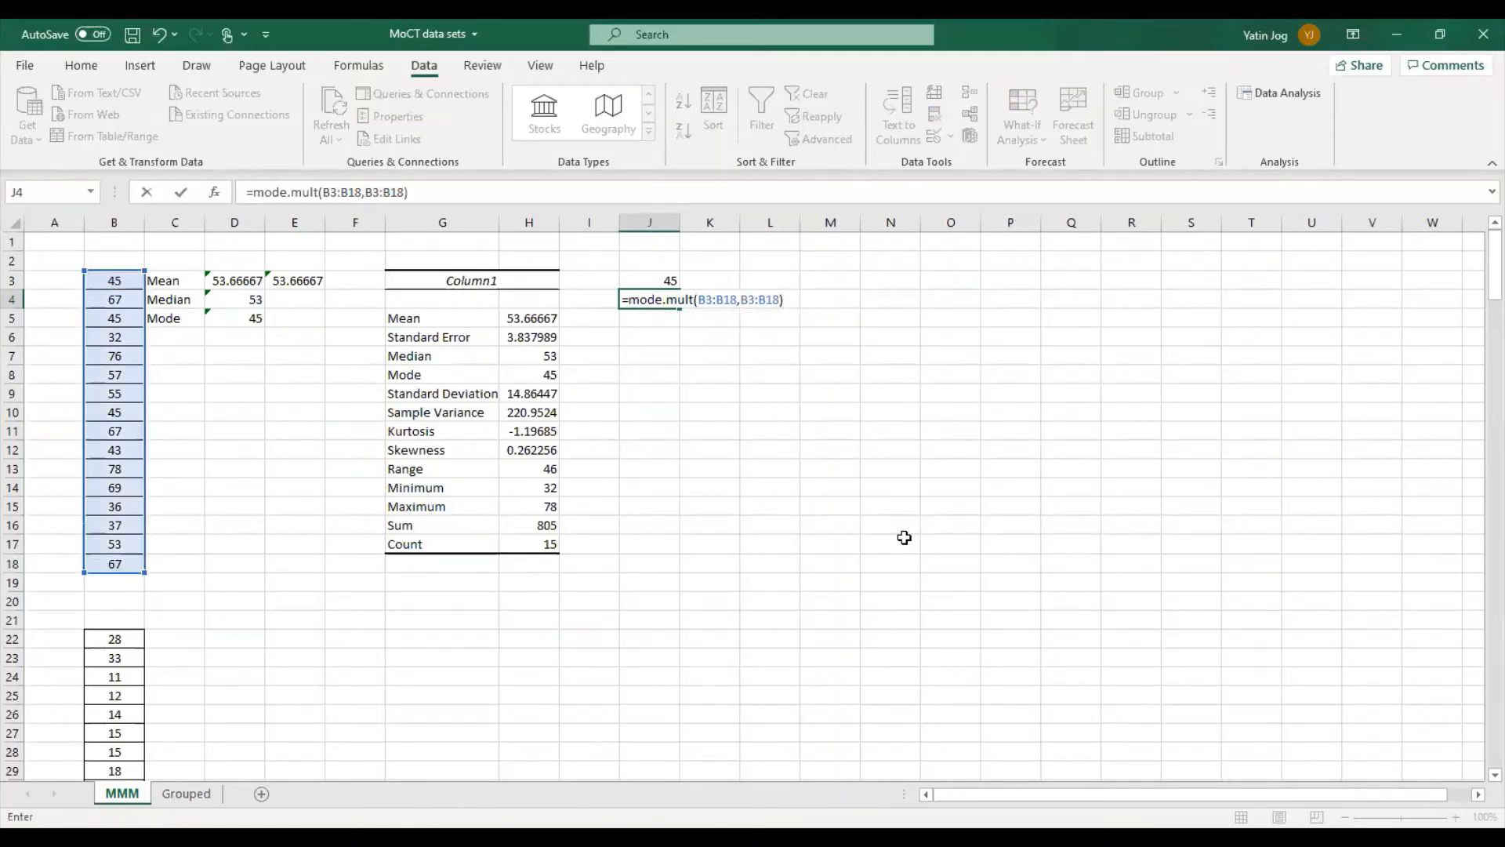
key("Return")
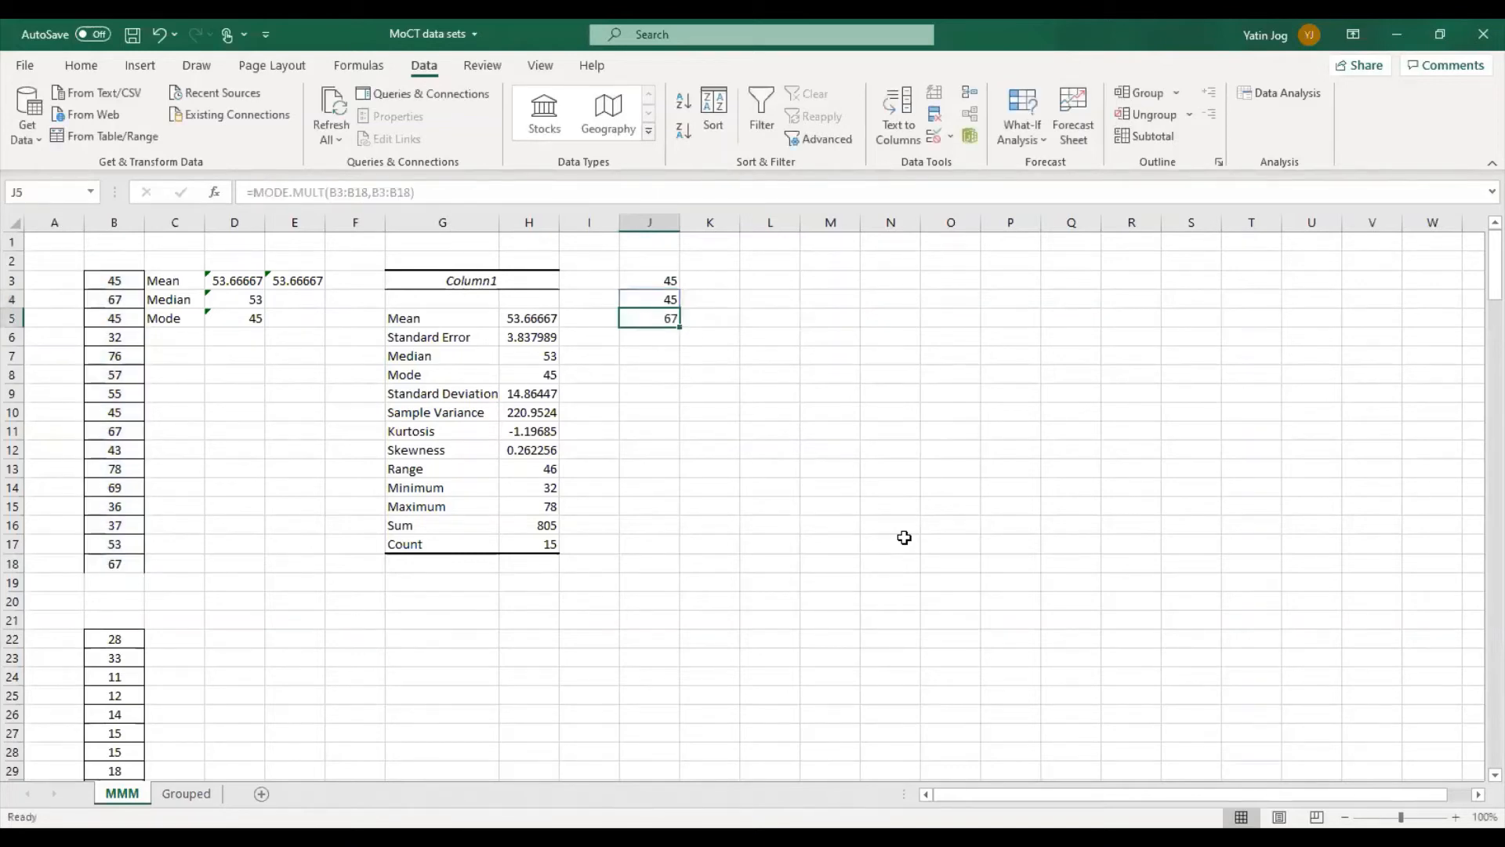
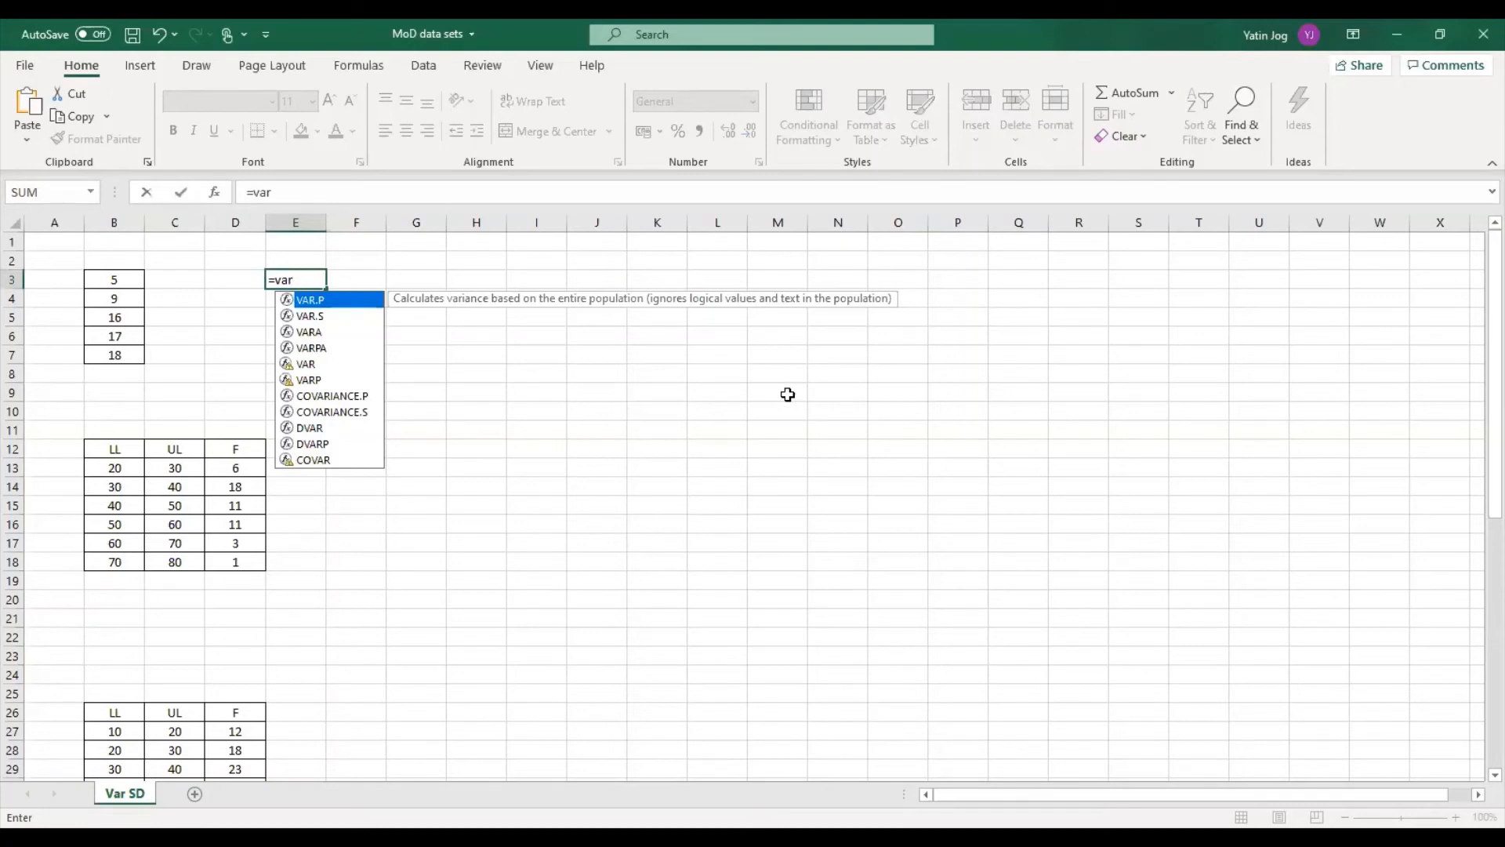
In the MoD data sets workbook, calculate the variance of B3:B7 in E3 with the VAR function
type("(")
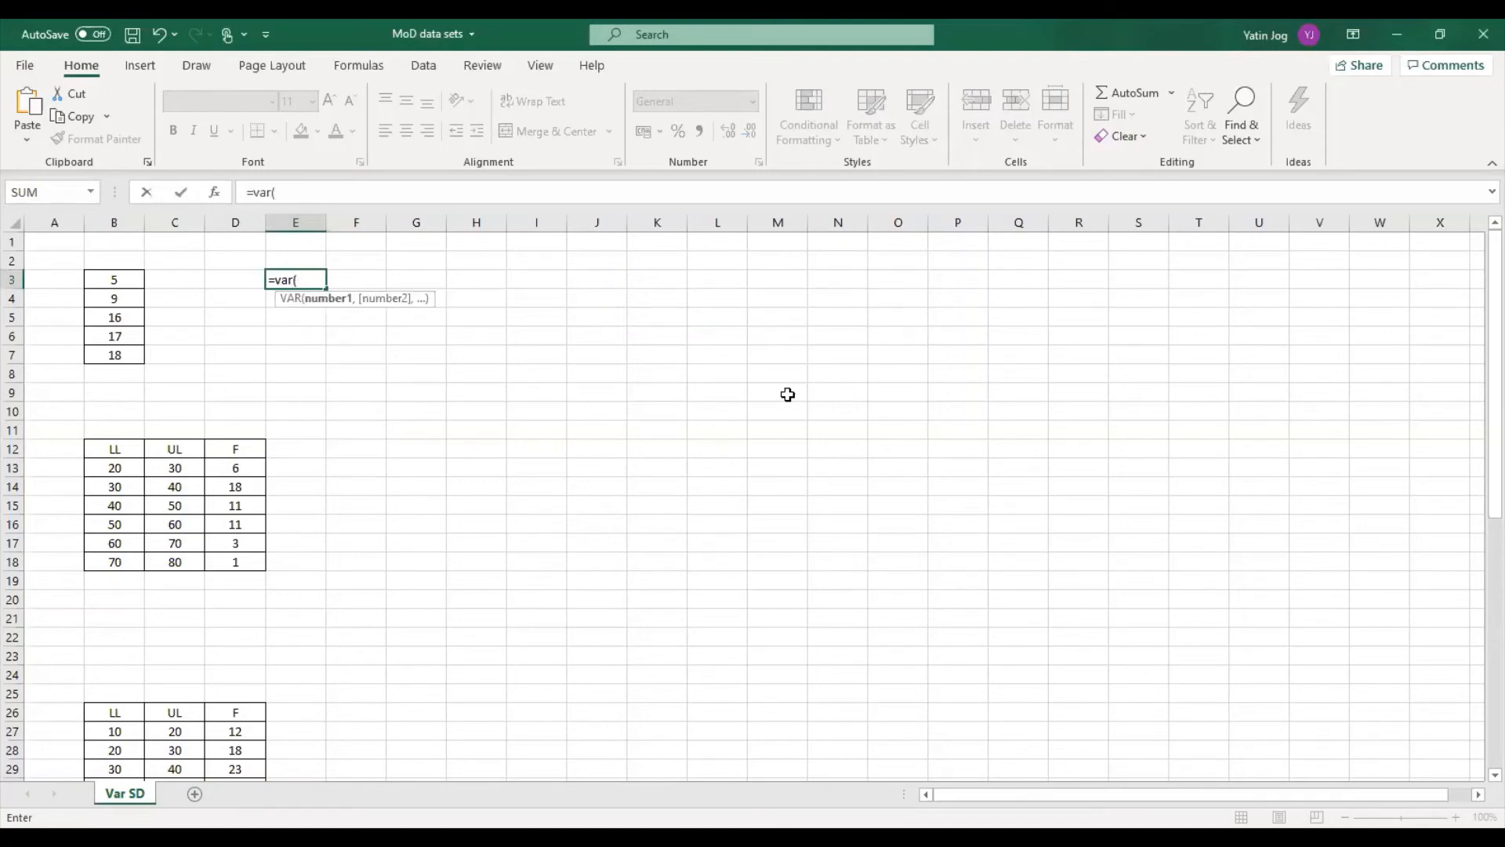
key("Left")
key("Left")
key("Left")
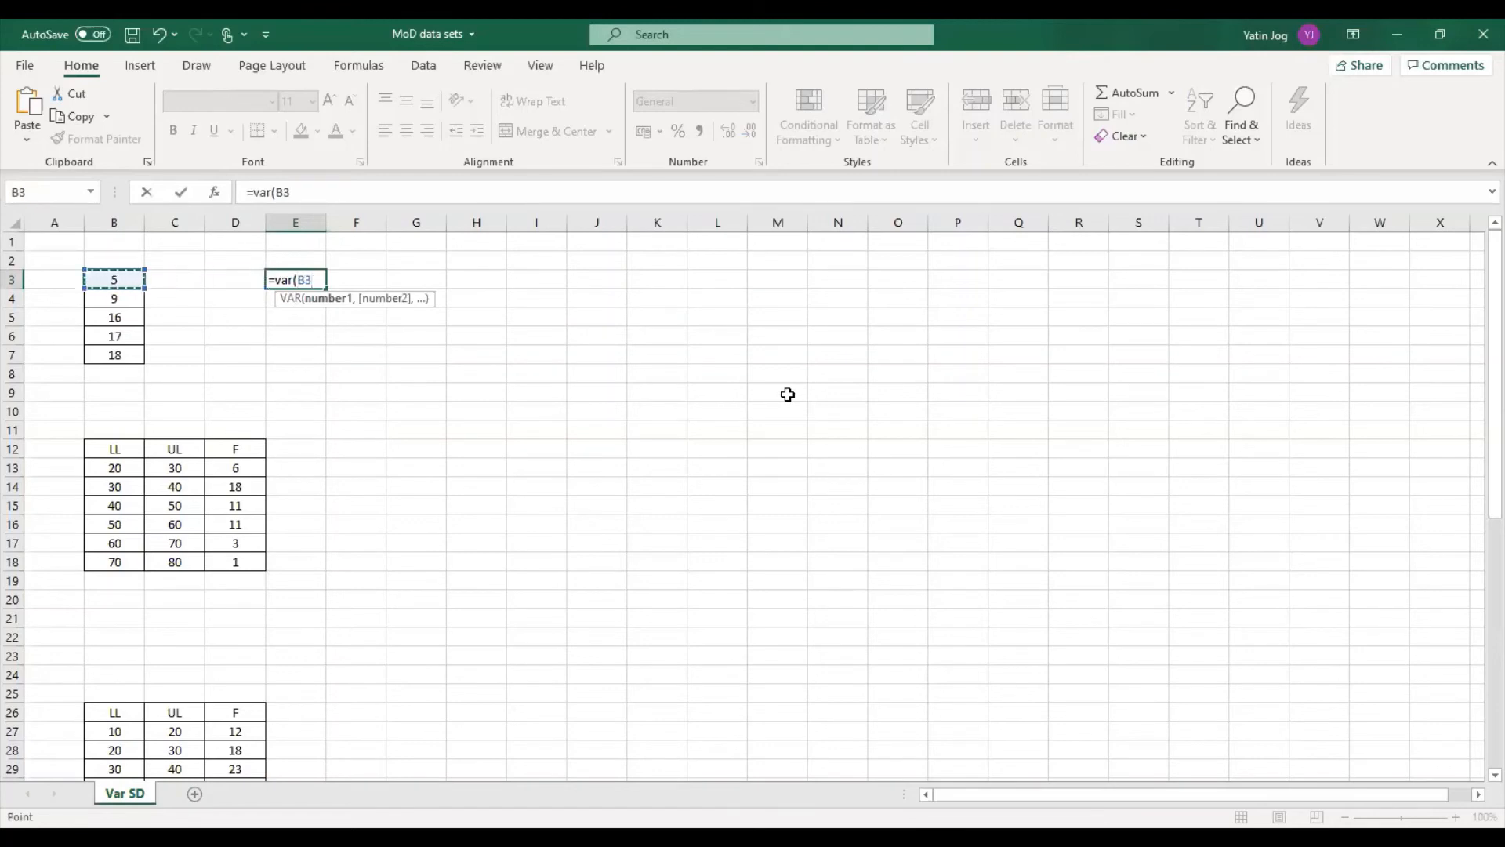
key("ctrl+shift+Down")
type(")")
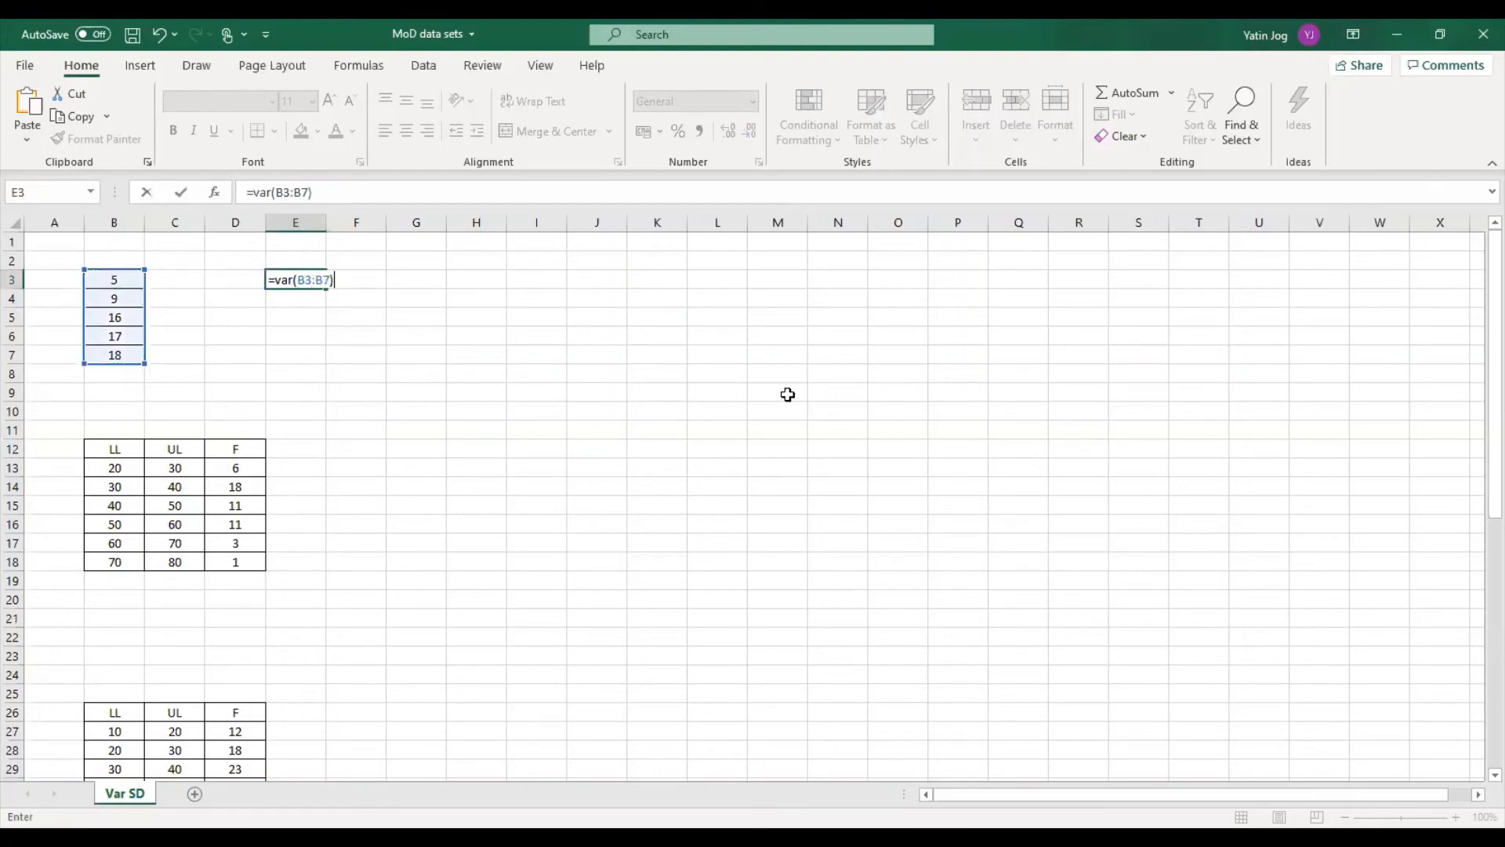
key("Return")
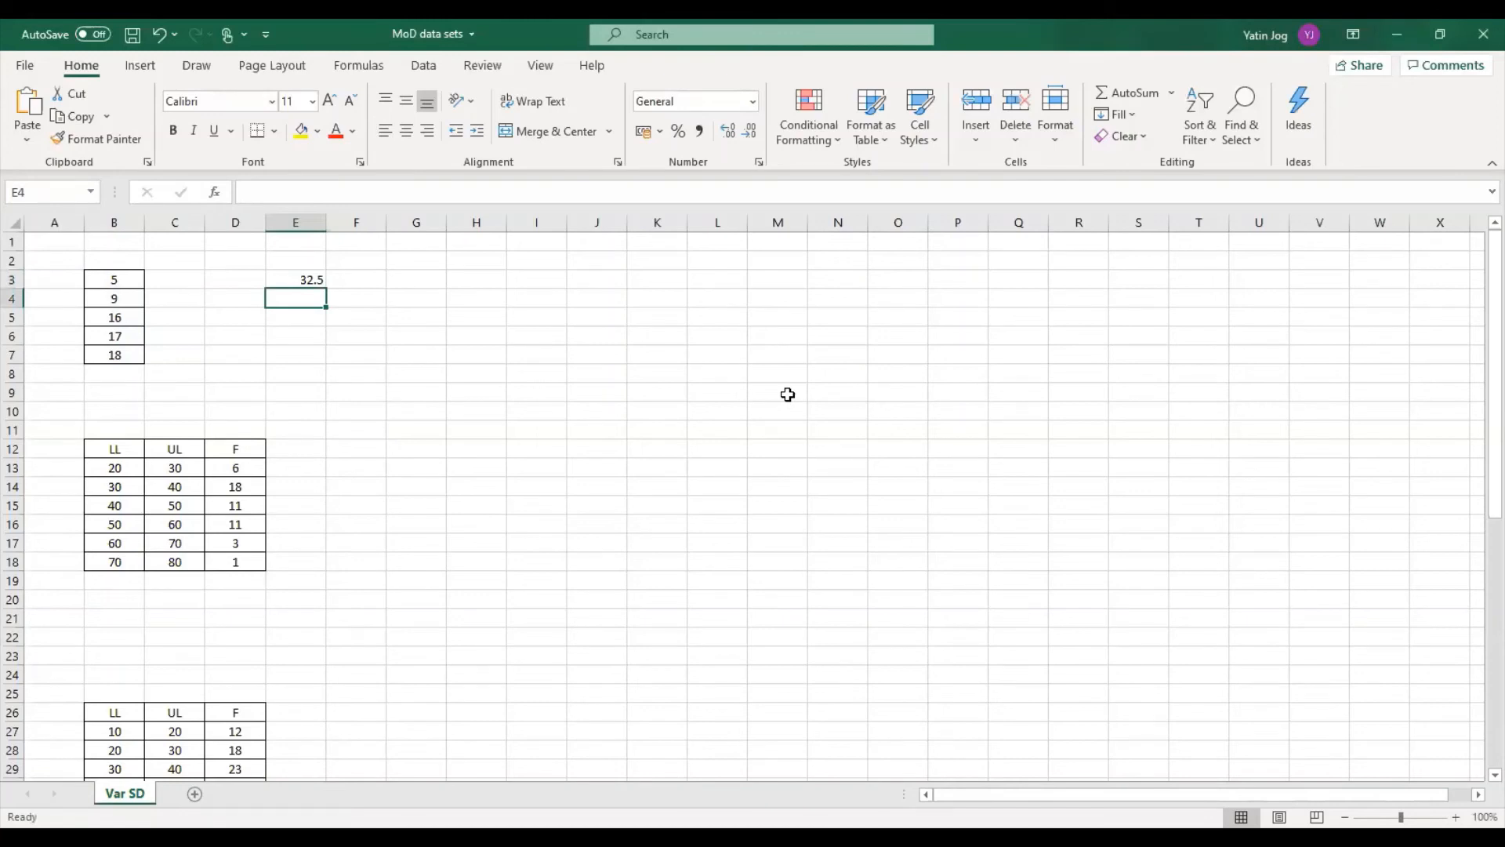
Calculate the standard deviation in F3 as the square root of the variance in E3 with SQRT
key("Up")
key("Right")
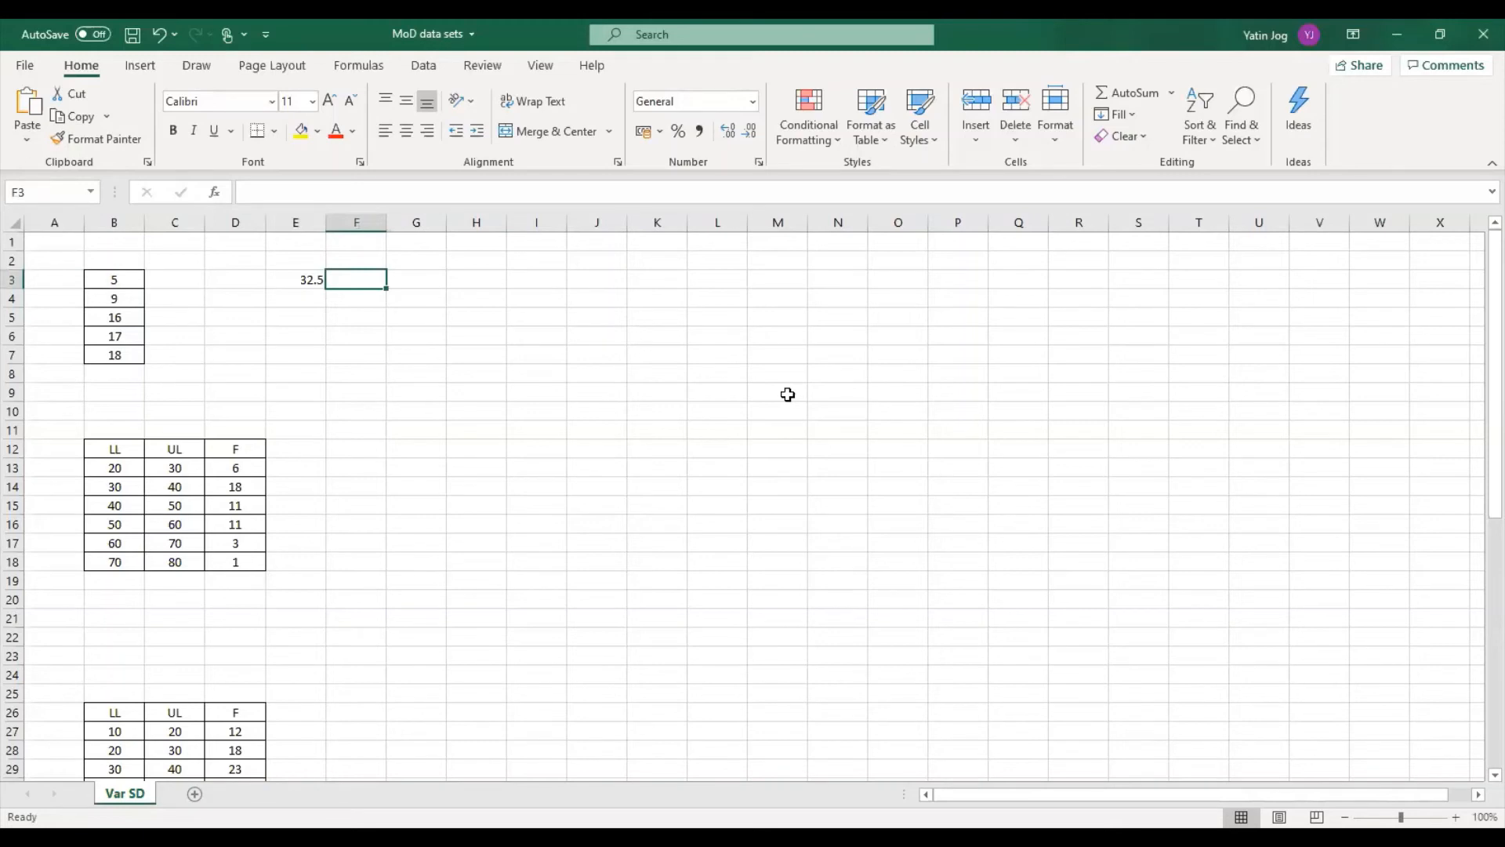
type("=")
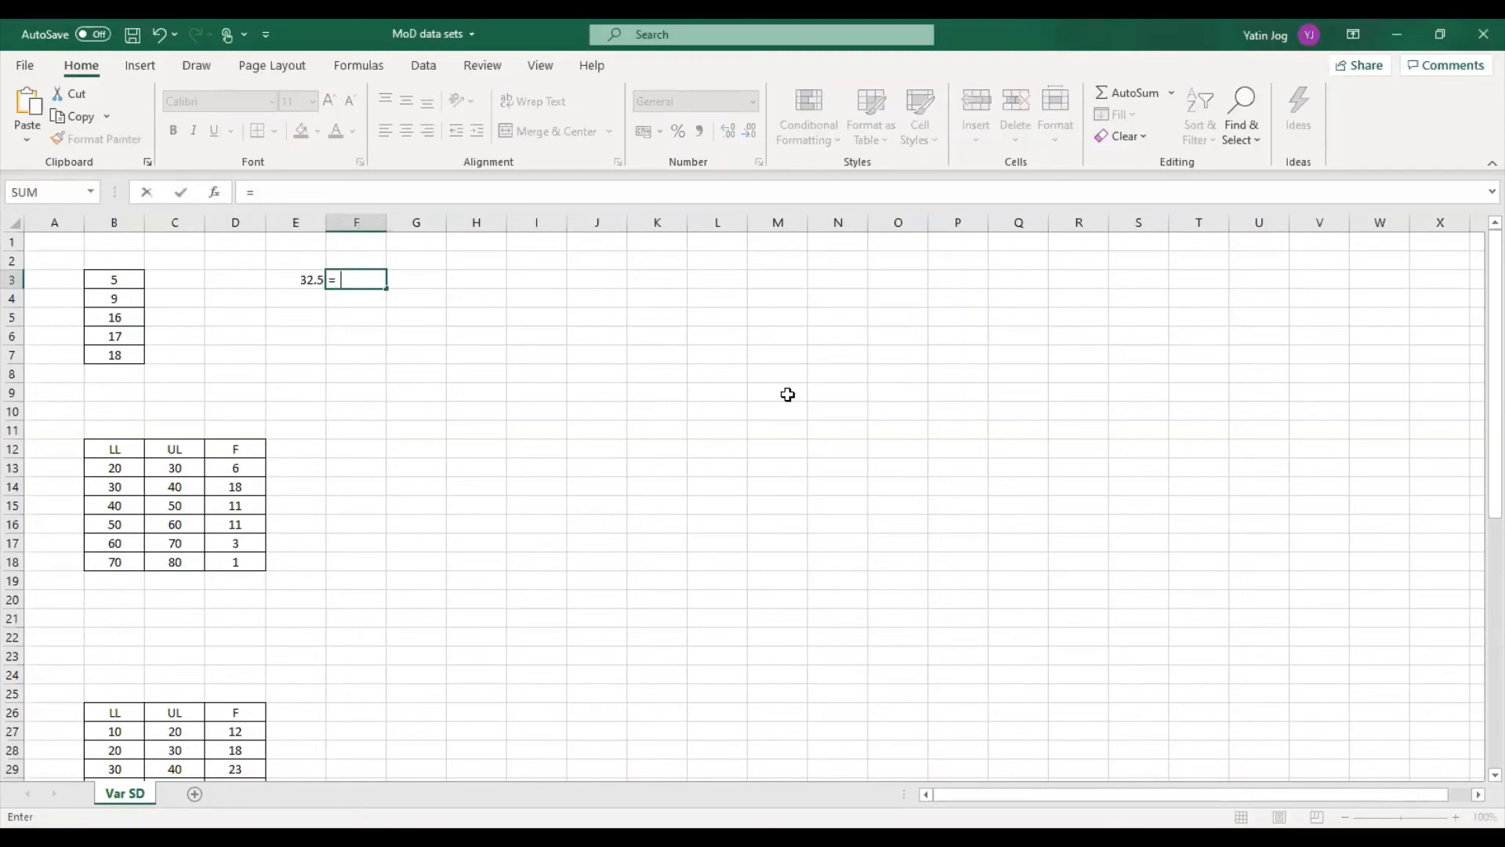
type("sqrt(")
key("Left")
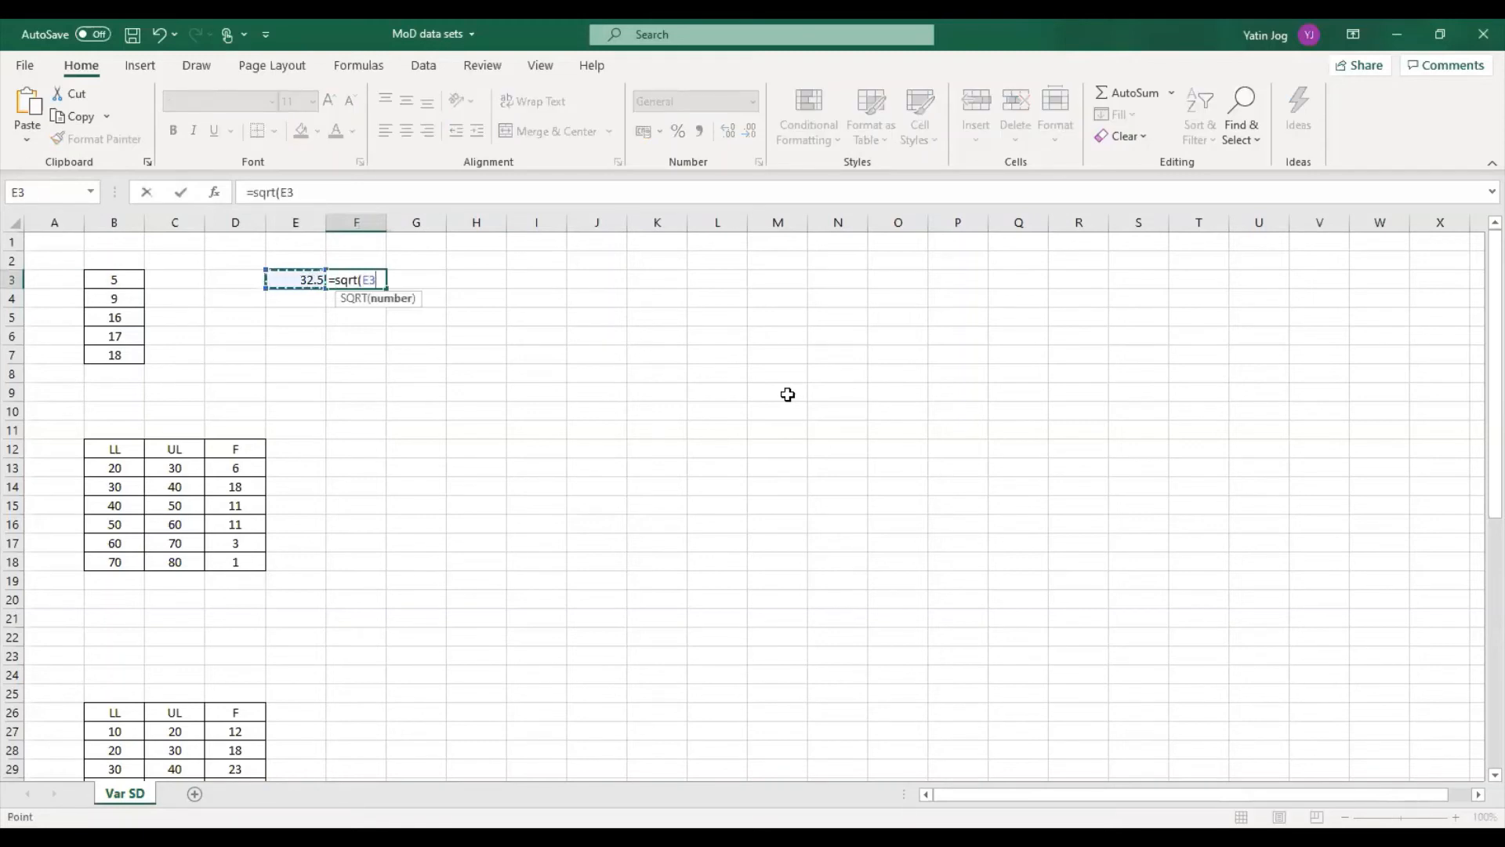
type(")")
key("ctrl+Return")
key("Return")
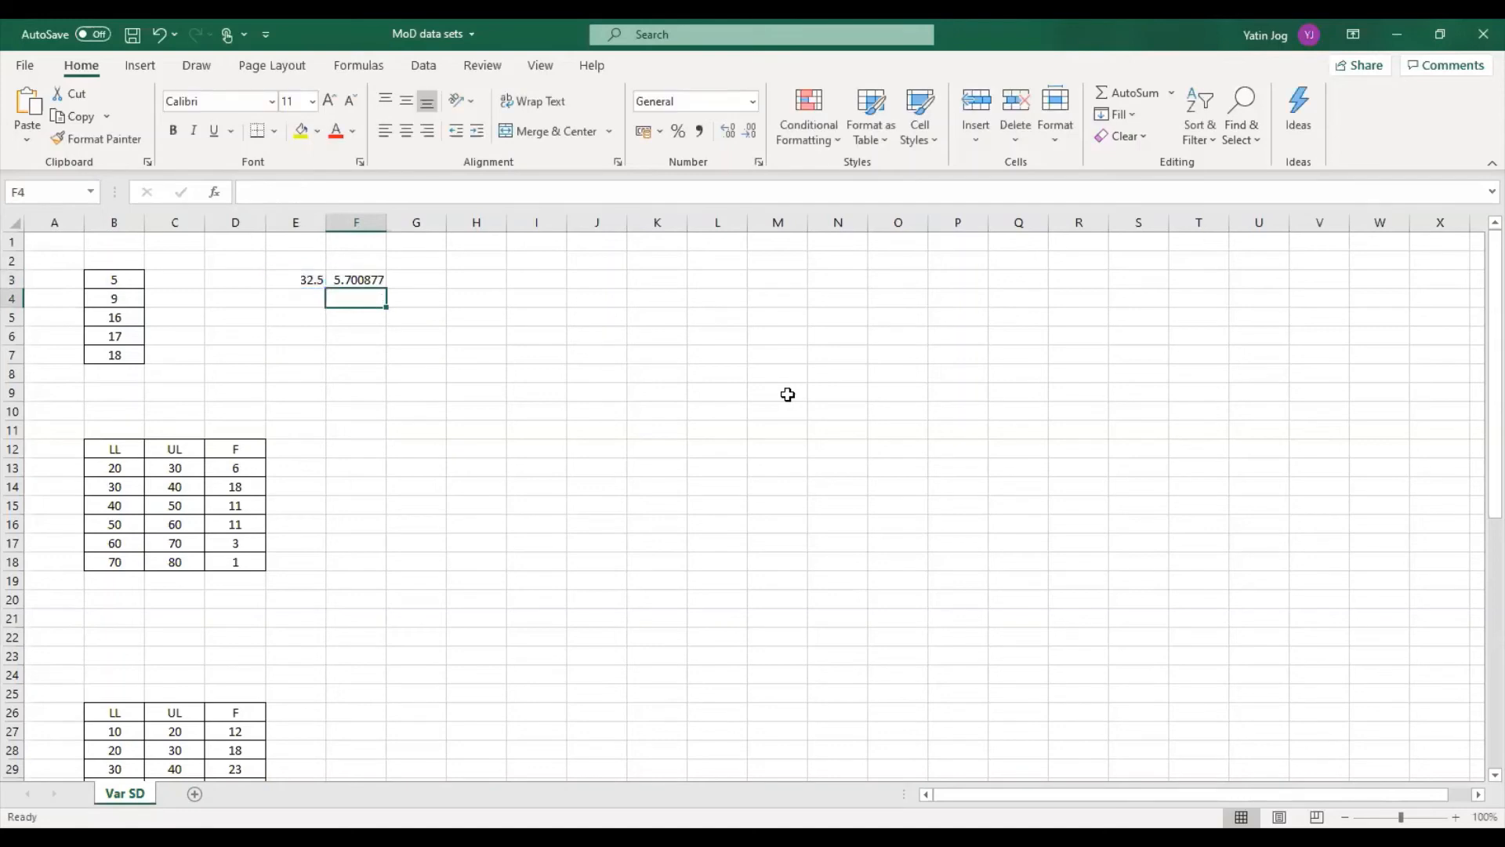
Calculate the standard deviation of B3:B7 directly in E4 with the STDEV function
key("Left")
type("=")
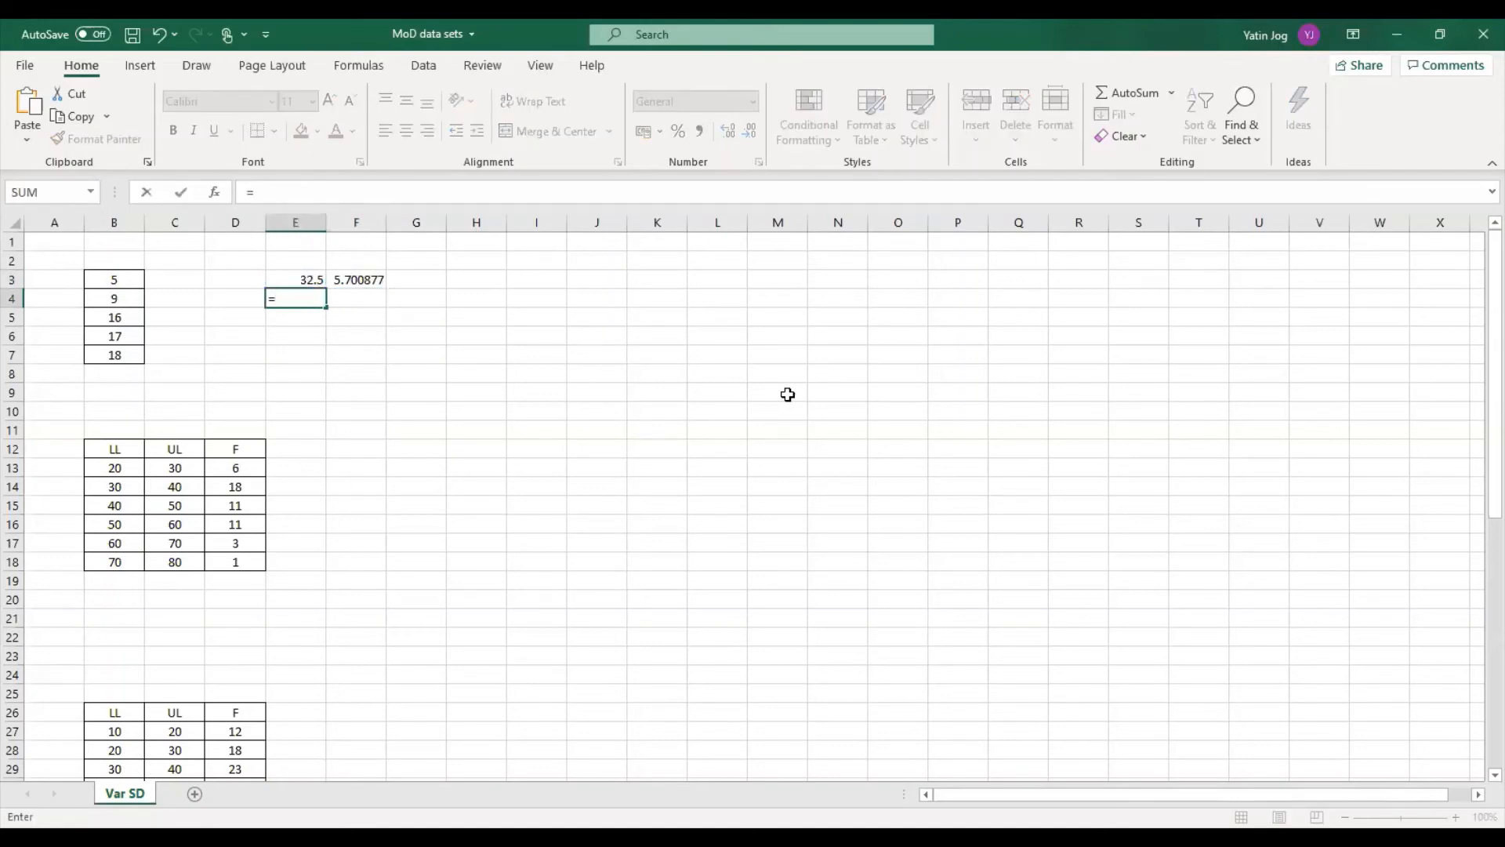
type("stdev")
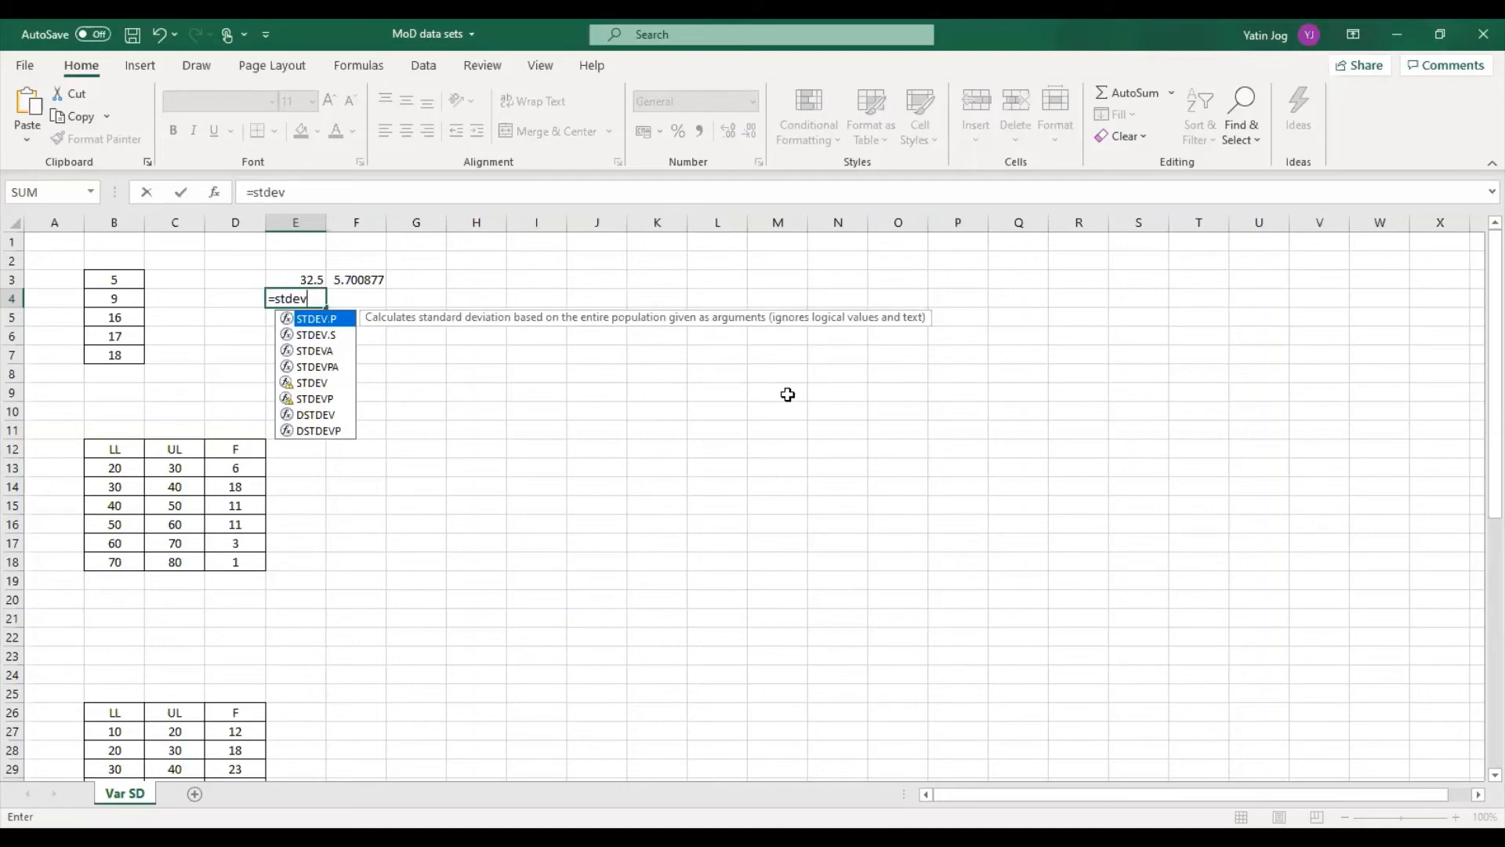
type("(")
key("Left")
key("Left")
key("Left")
key("Up")
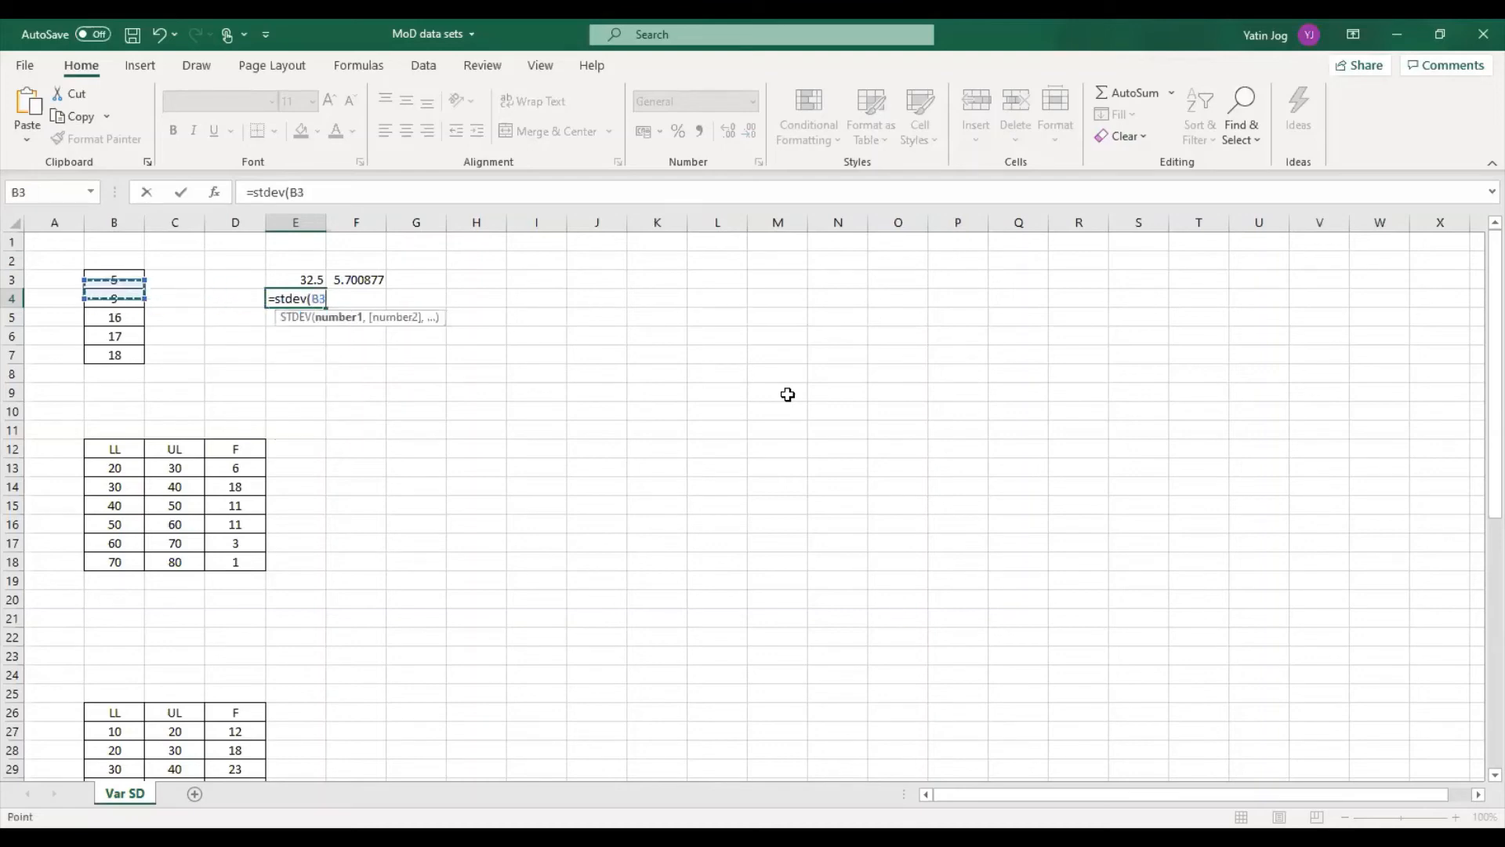
key("shift+Down")
key("shift+Down")
key("shift+Down")
key("shift+Down")
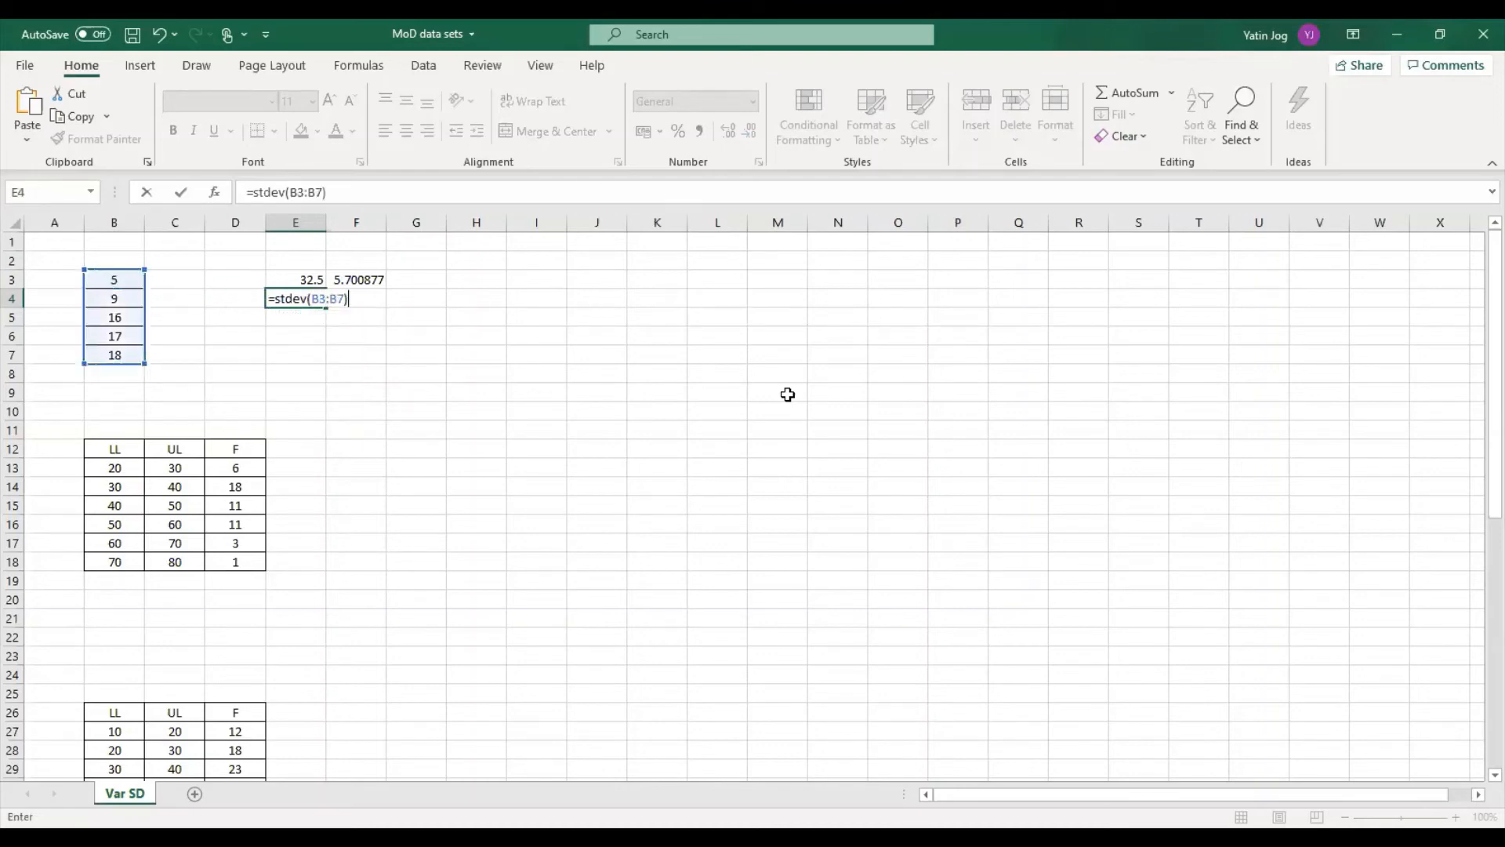
key("Return")
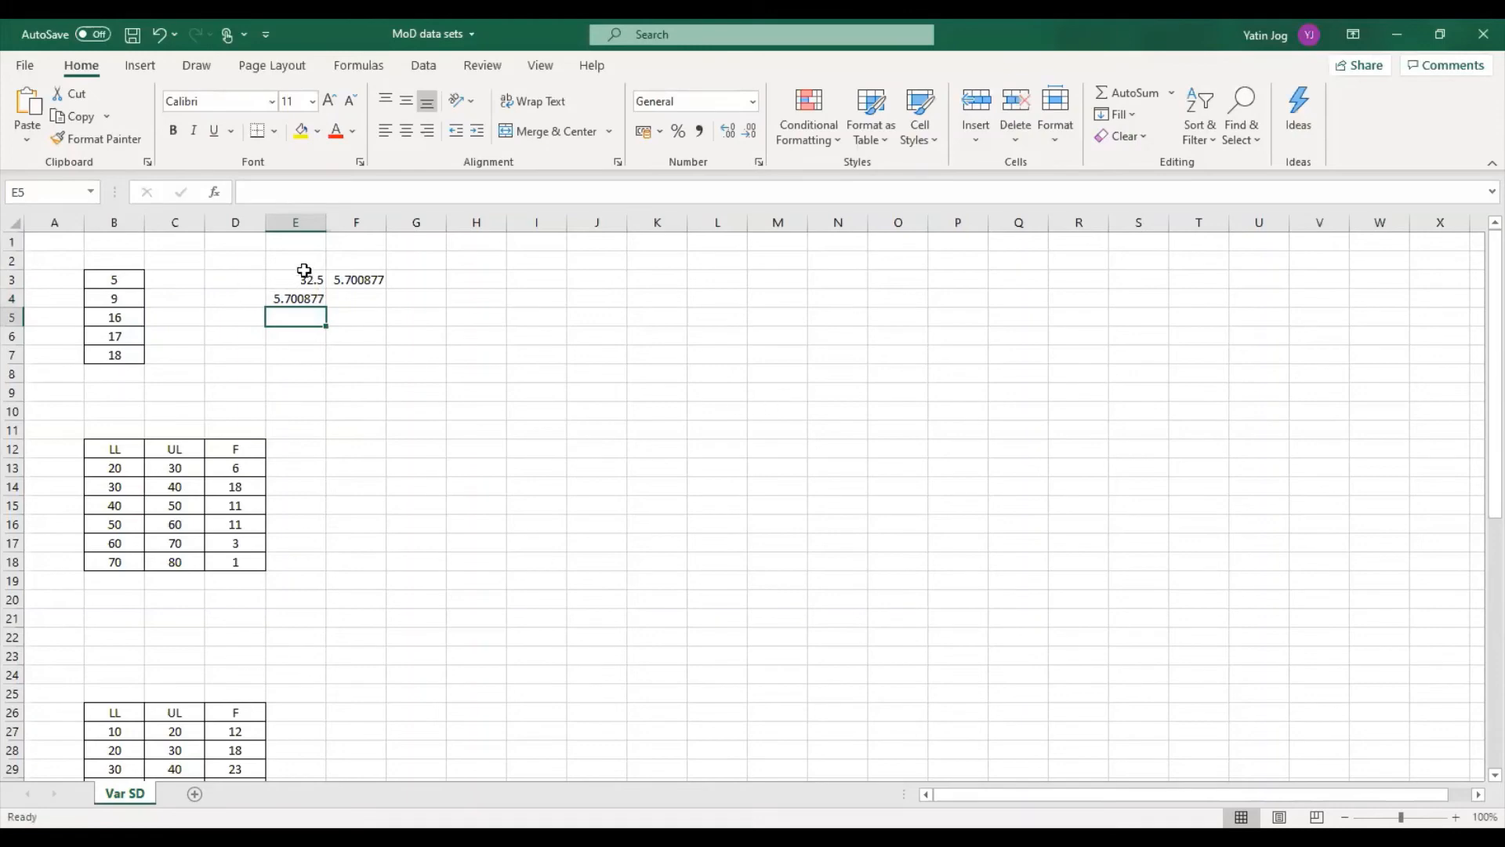
Label the variance and standard deviation results as var in D3 and sd in D4
left_click(290, 279)
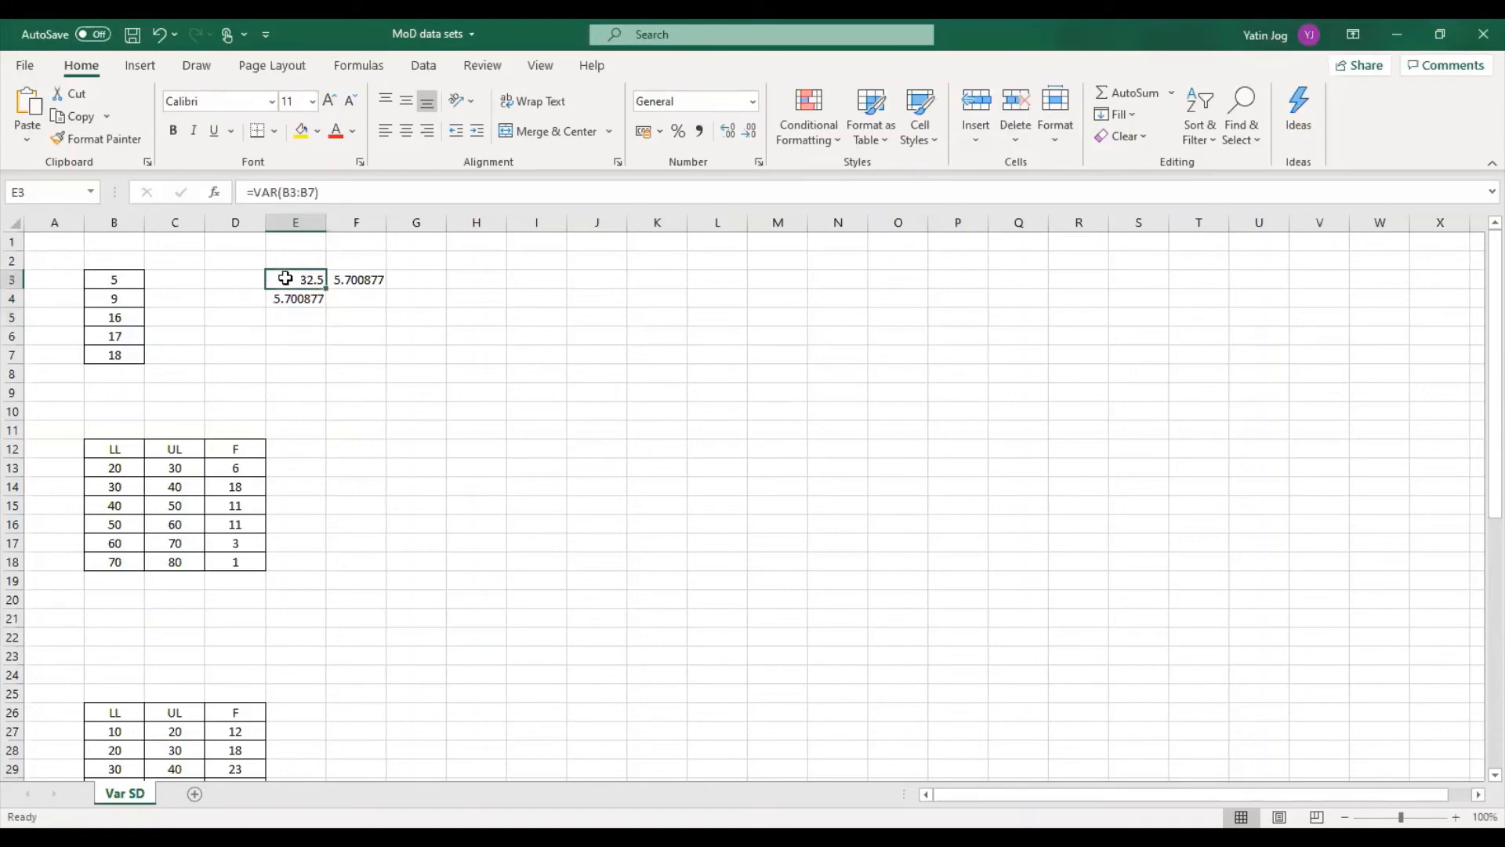
left_click(229, 284)
type("var")
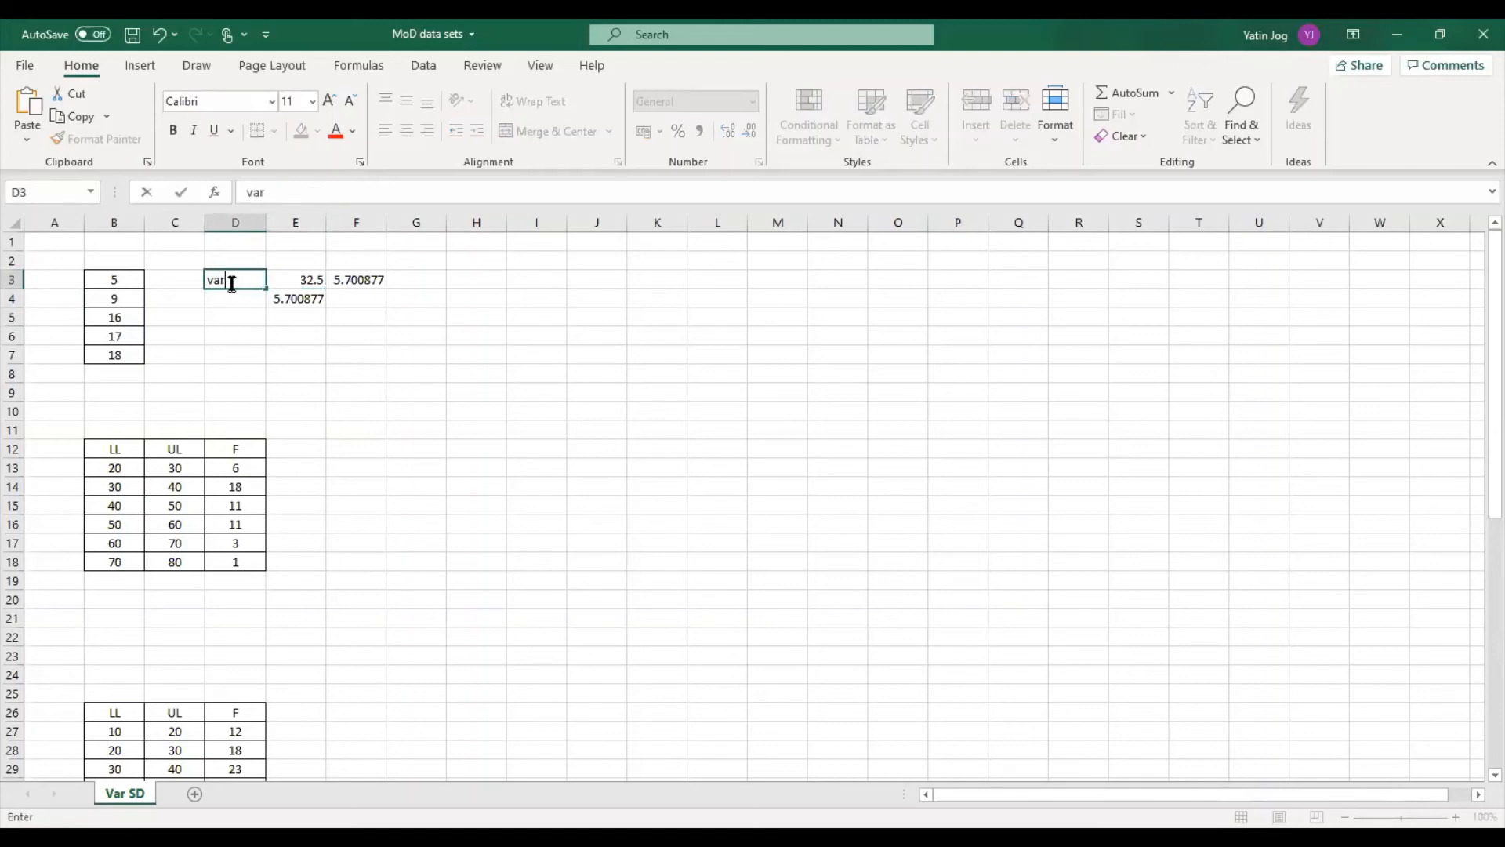
key("Return")
type("sd")
key("Return")
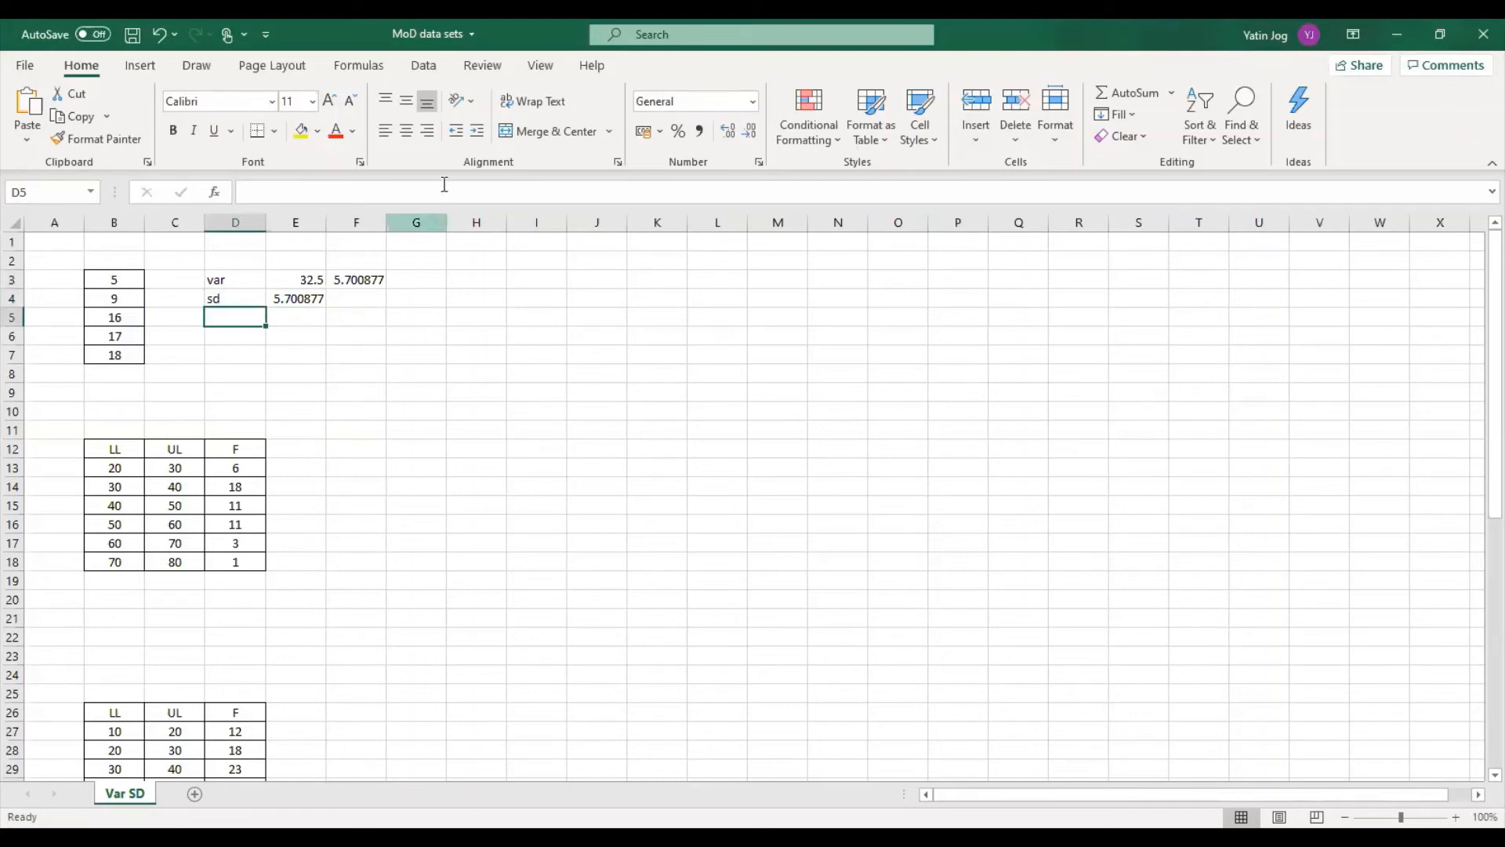
left_click(423, 66)
left_click(1282, 94)
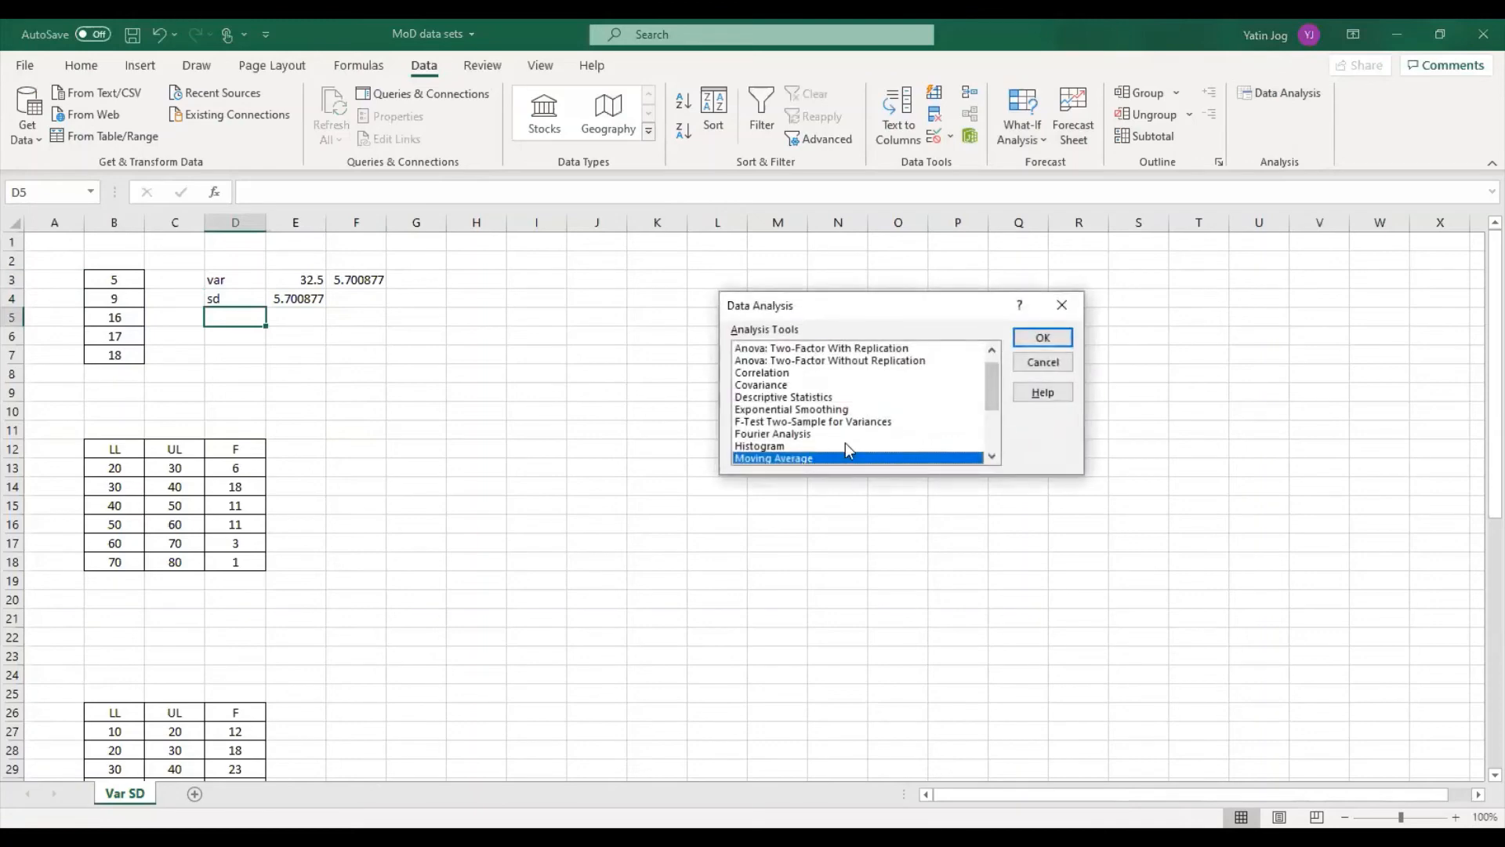
left_click(798, 397)
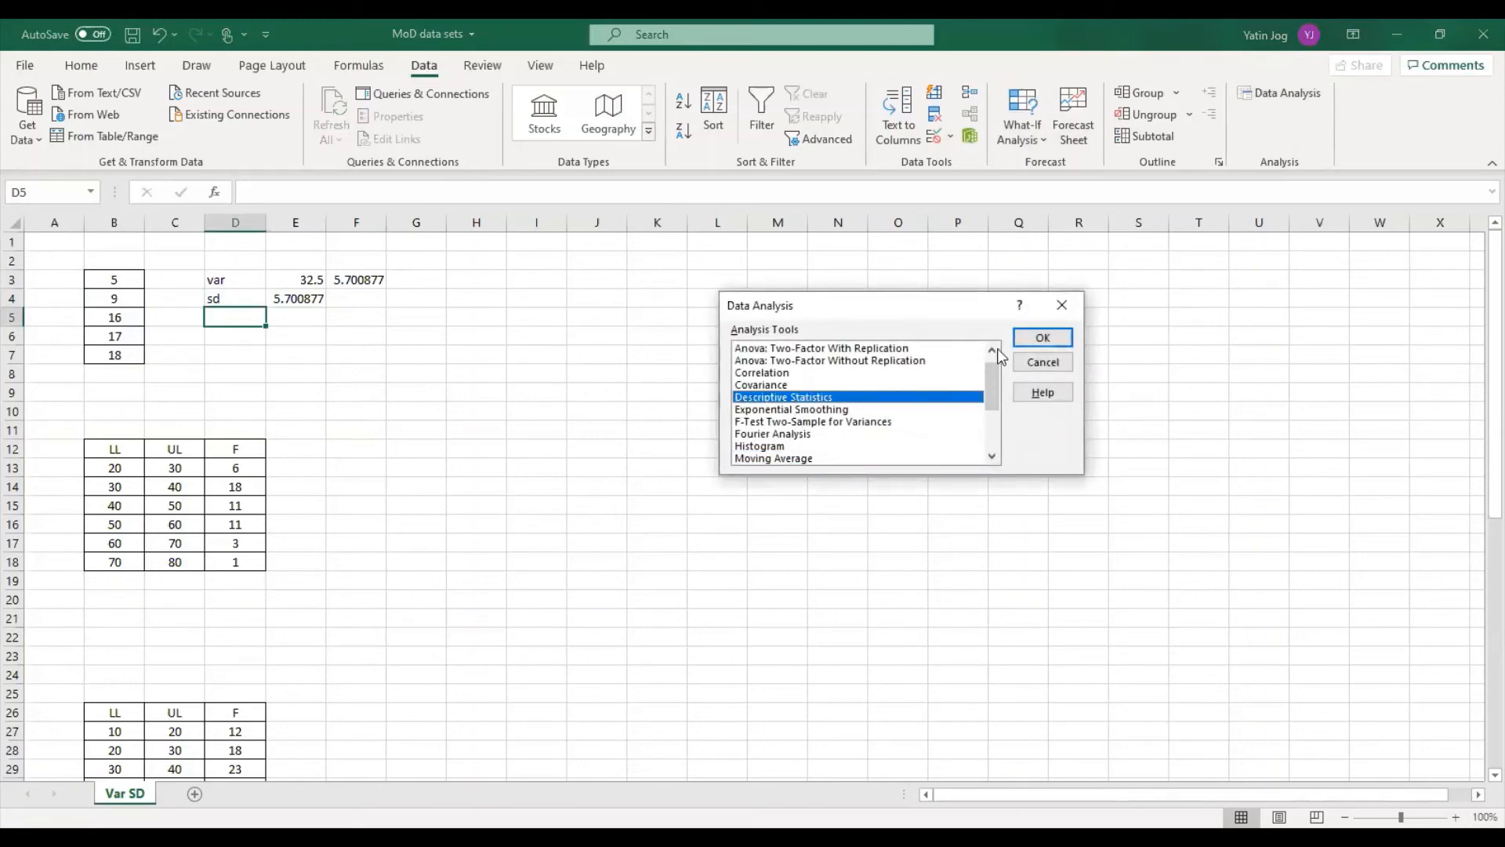
left_click(1071, 304)
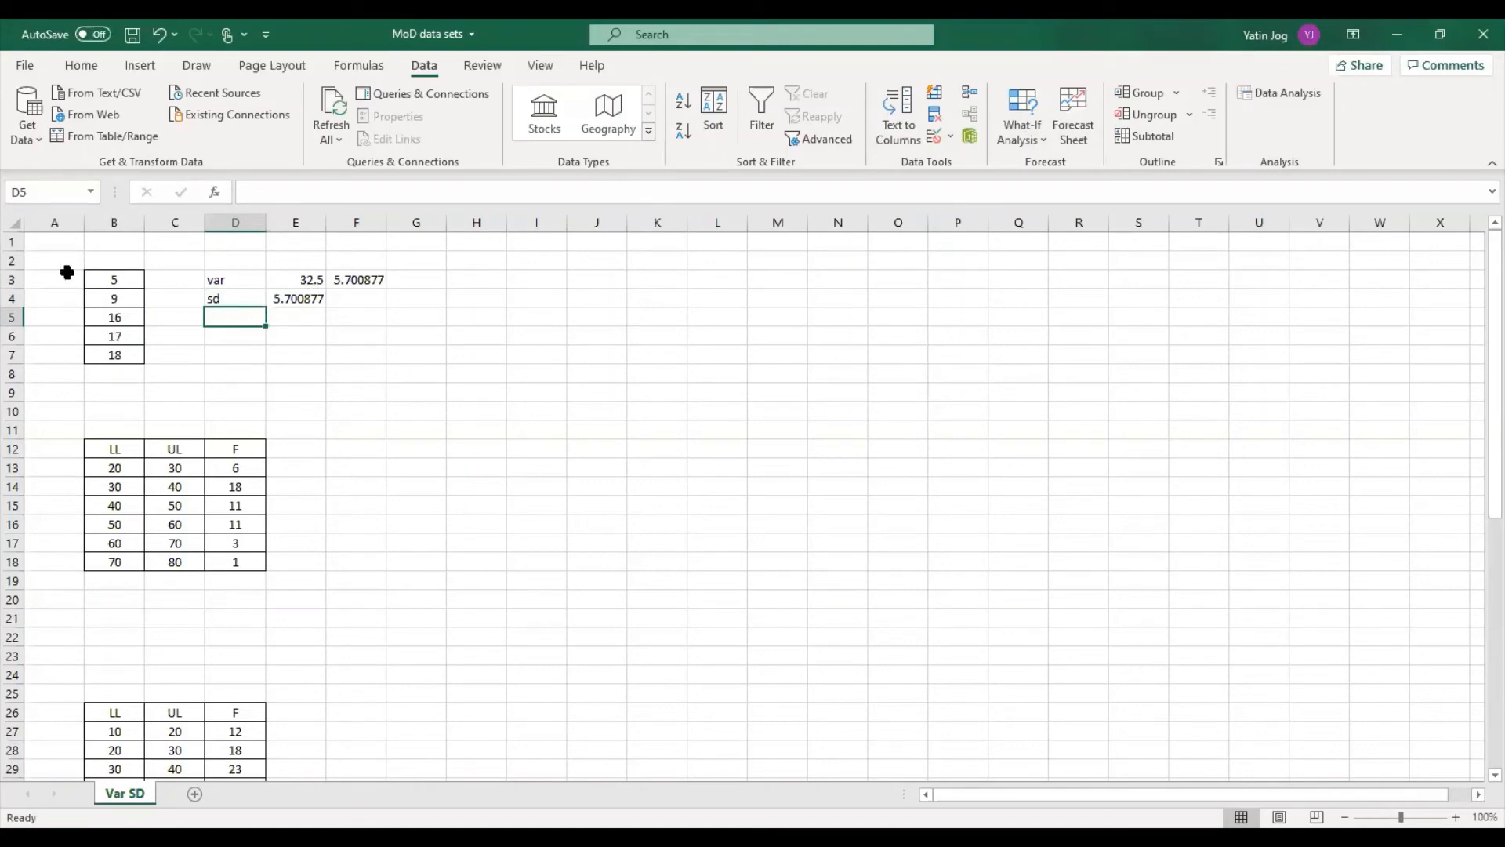
Review the ungrouped data and the first grouped table, and add the column heading Mi in E12
left_click_drag(67, 272, 151, 353)
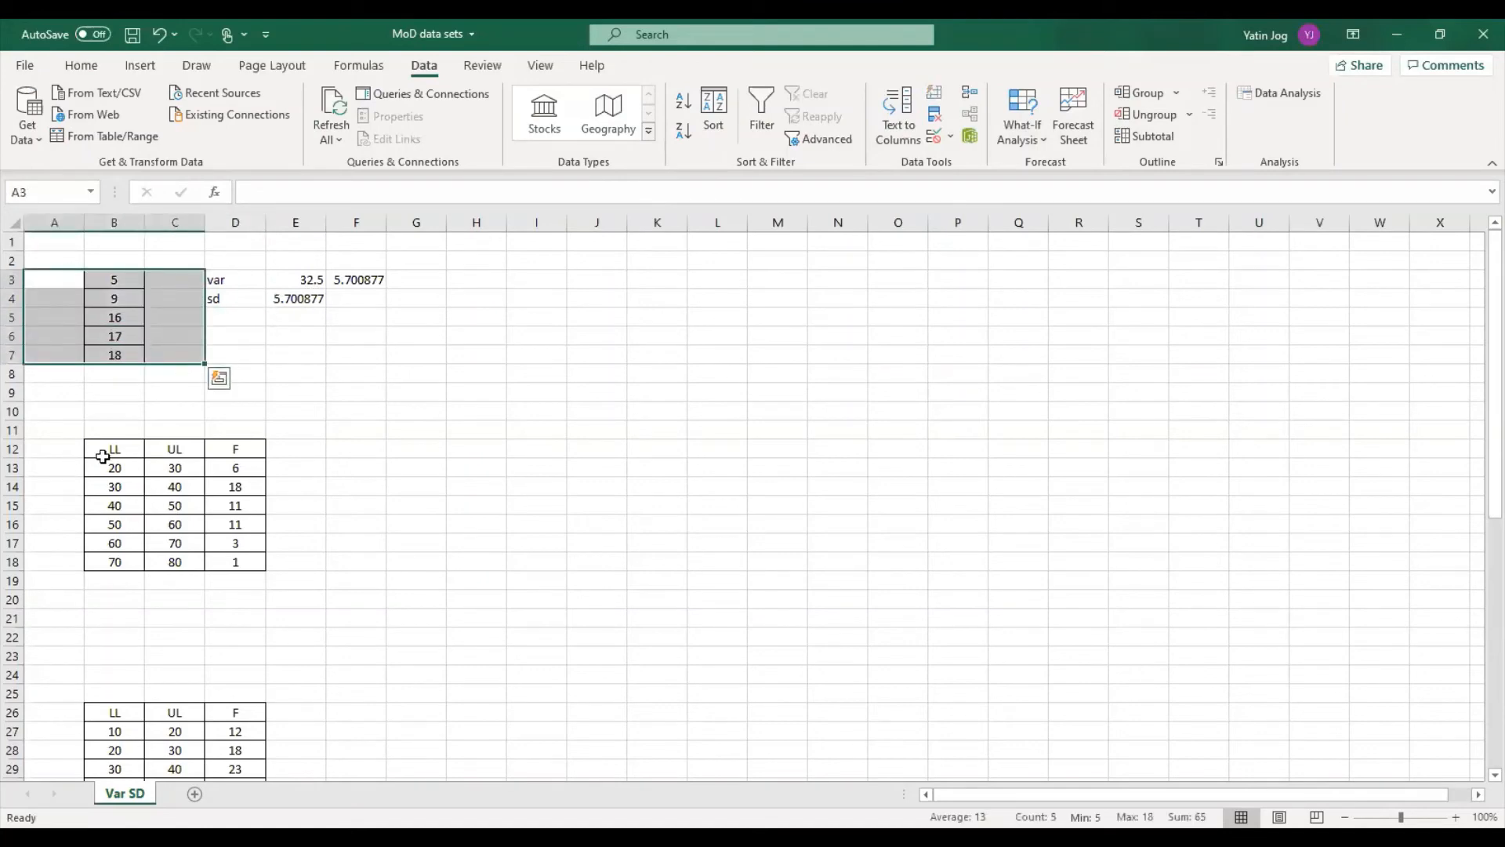
left_click_drag(102, 453, 226, 569)
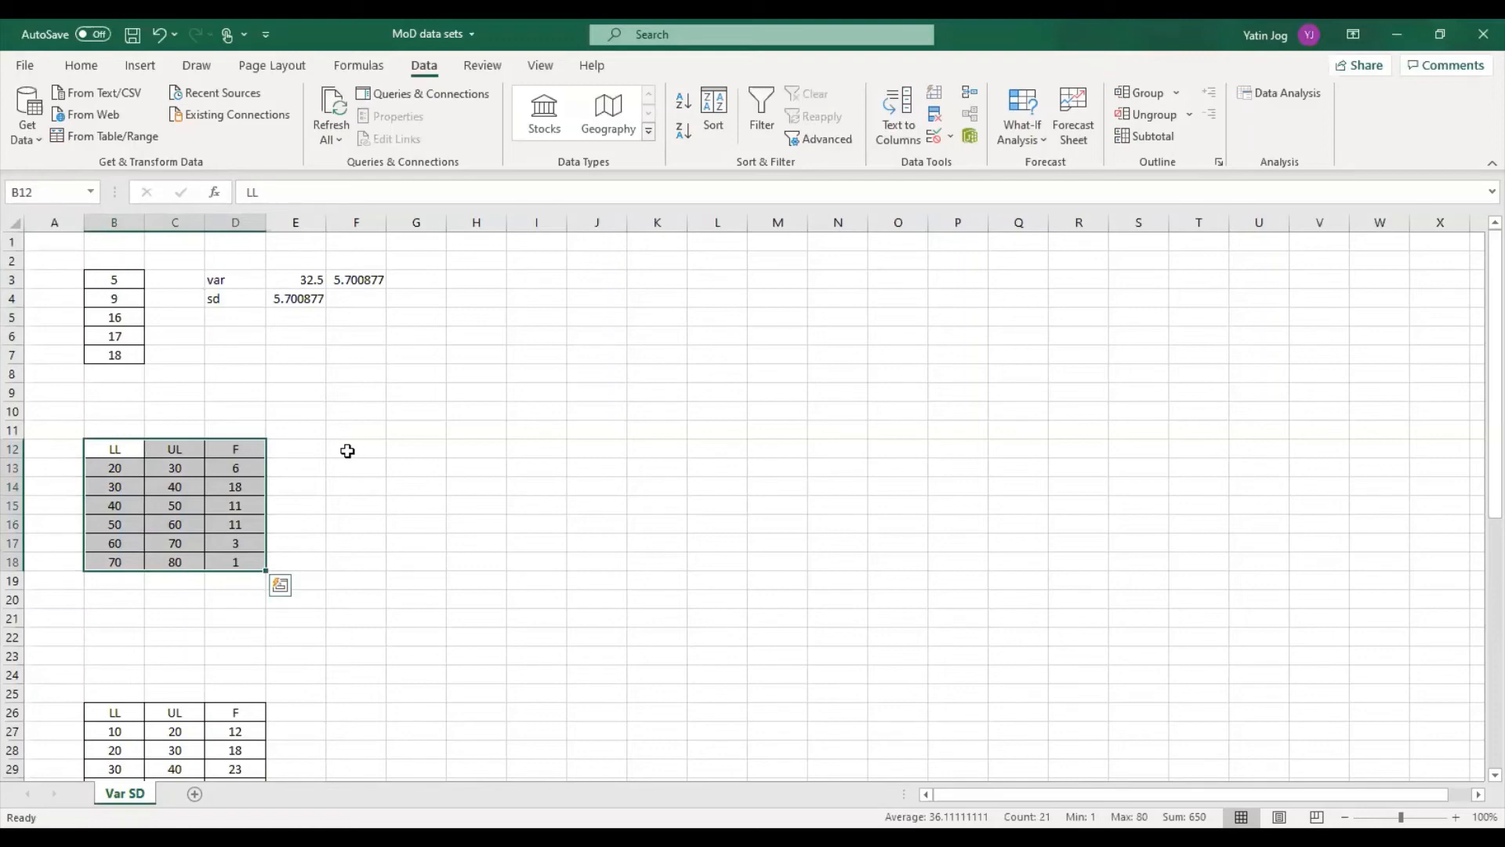
left_click(306, 453)
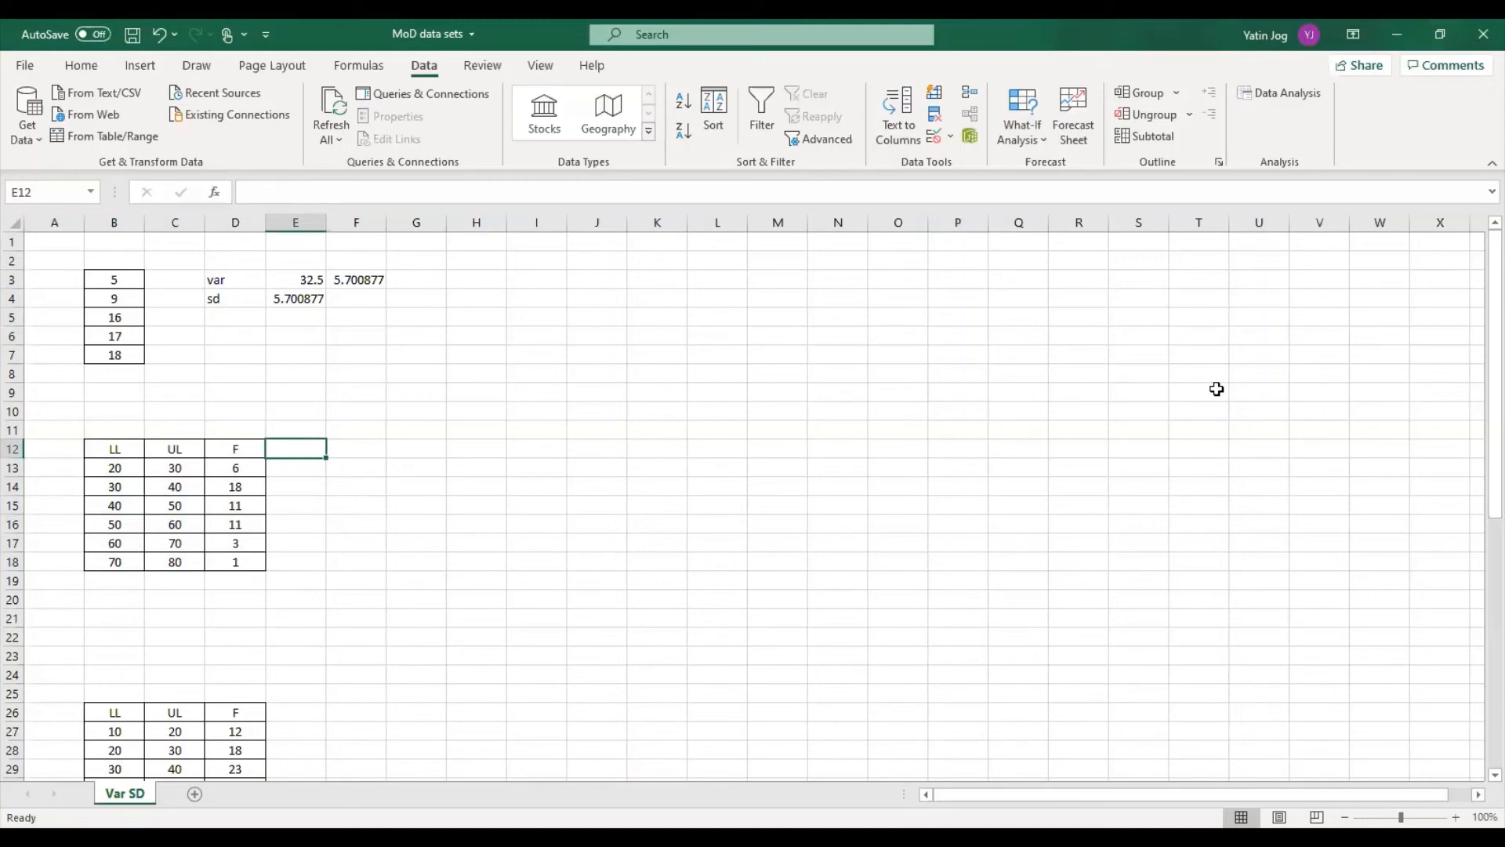
key("Down")
key("Up")
type("Mi")
key("Return")
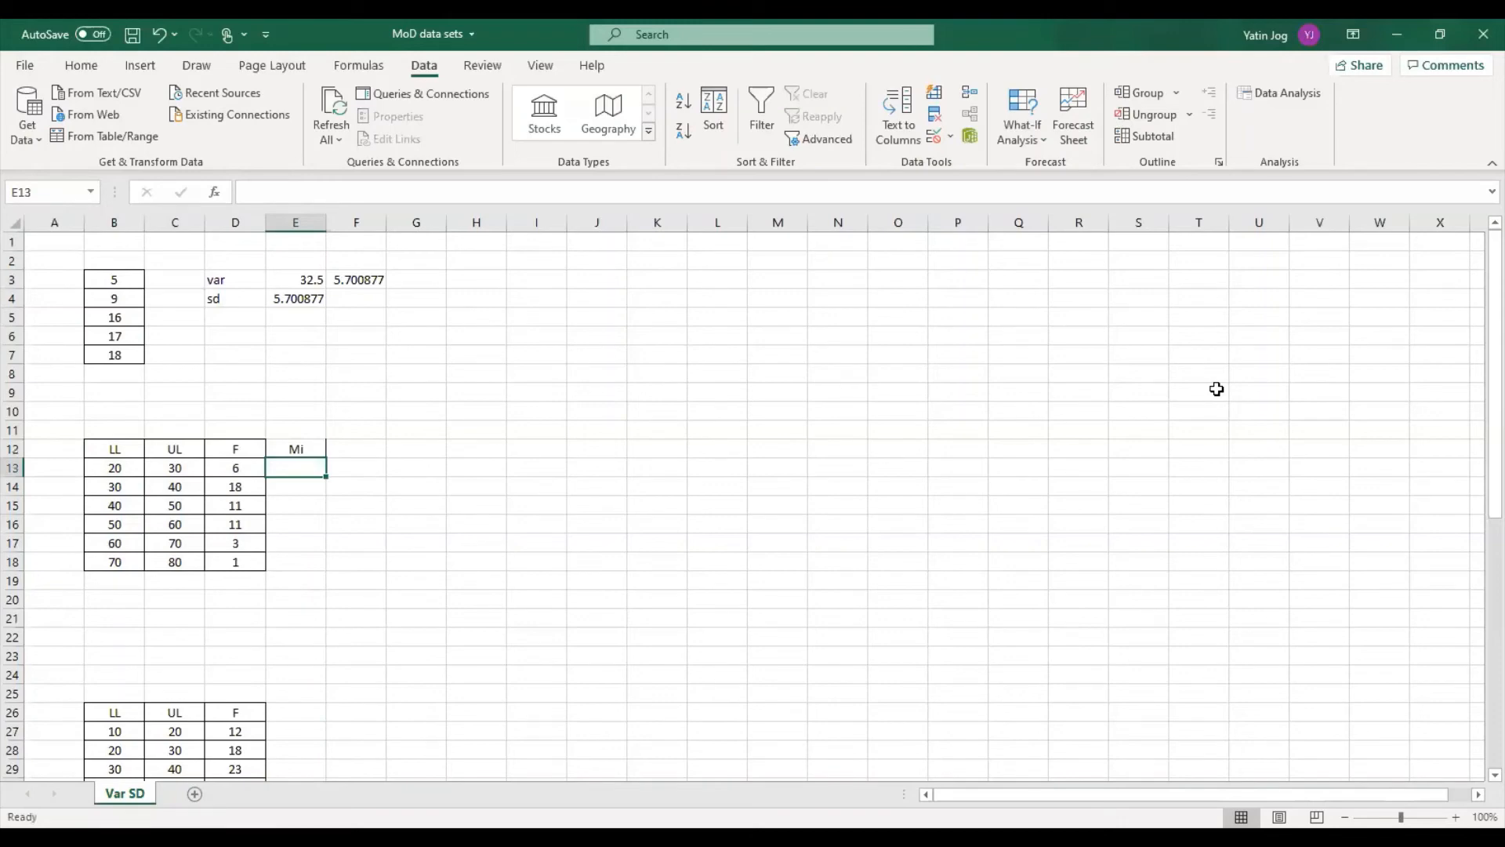
Calculate the first class midpoint in E13 with the formula =(B13+C13)/2
type("=(")
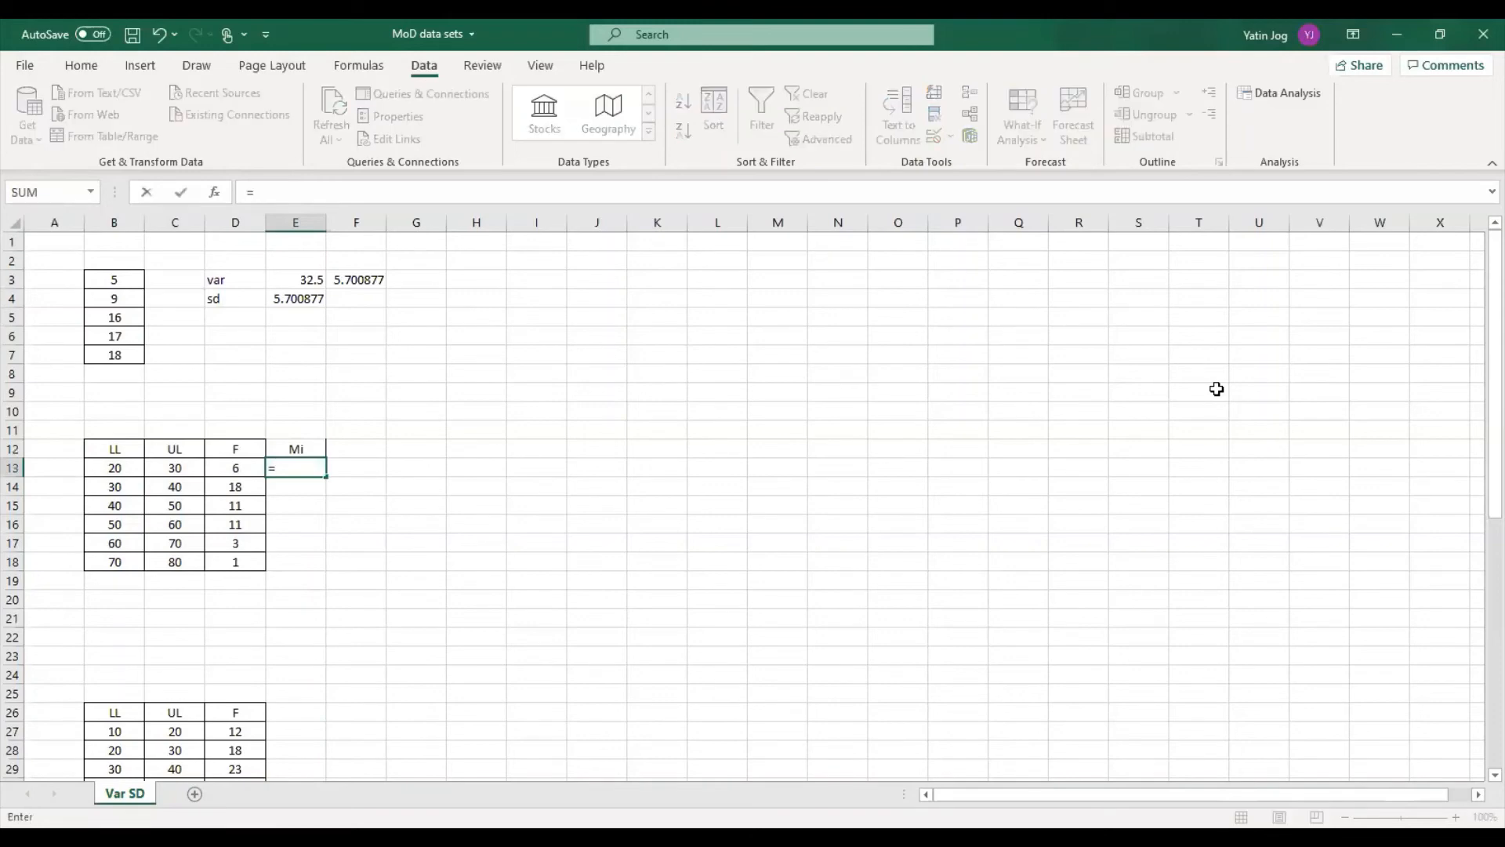
key("Left")
key("Left")
key("Left")
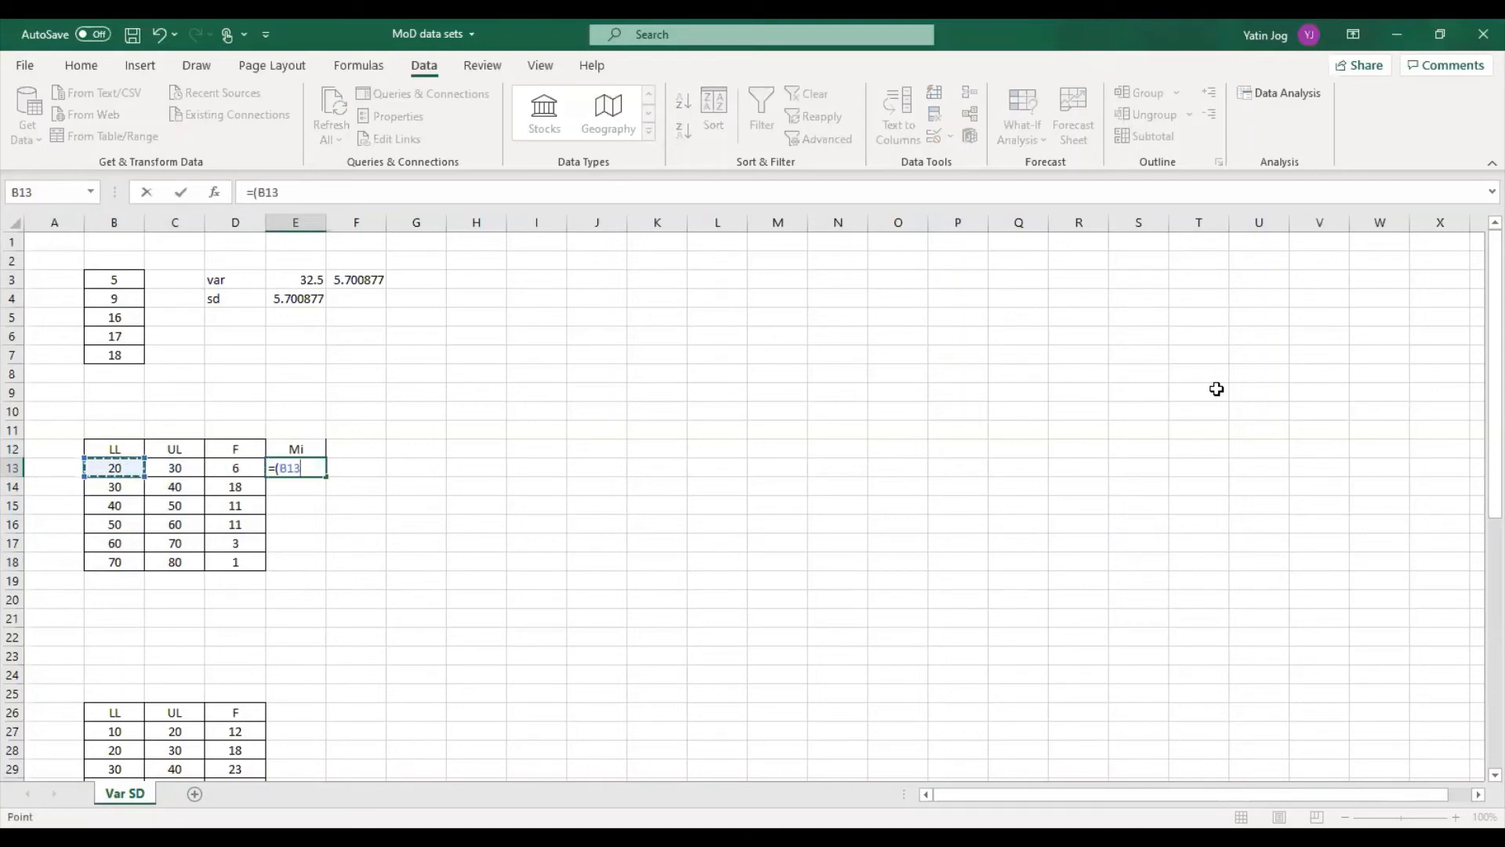
type("+")
key("Left")
key("Left")
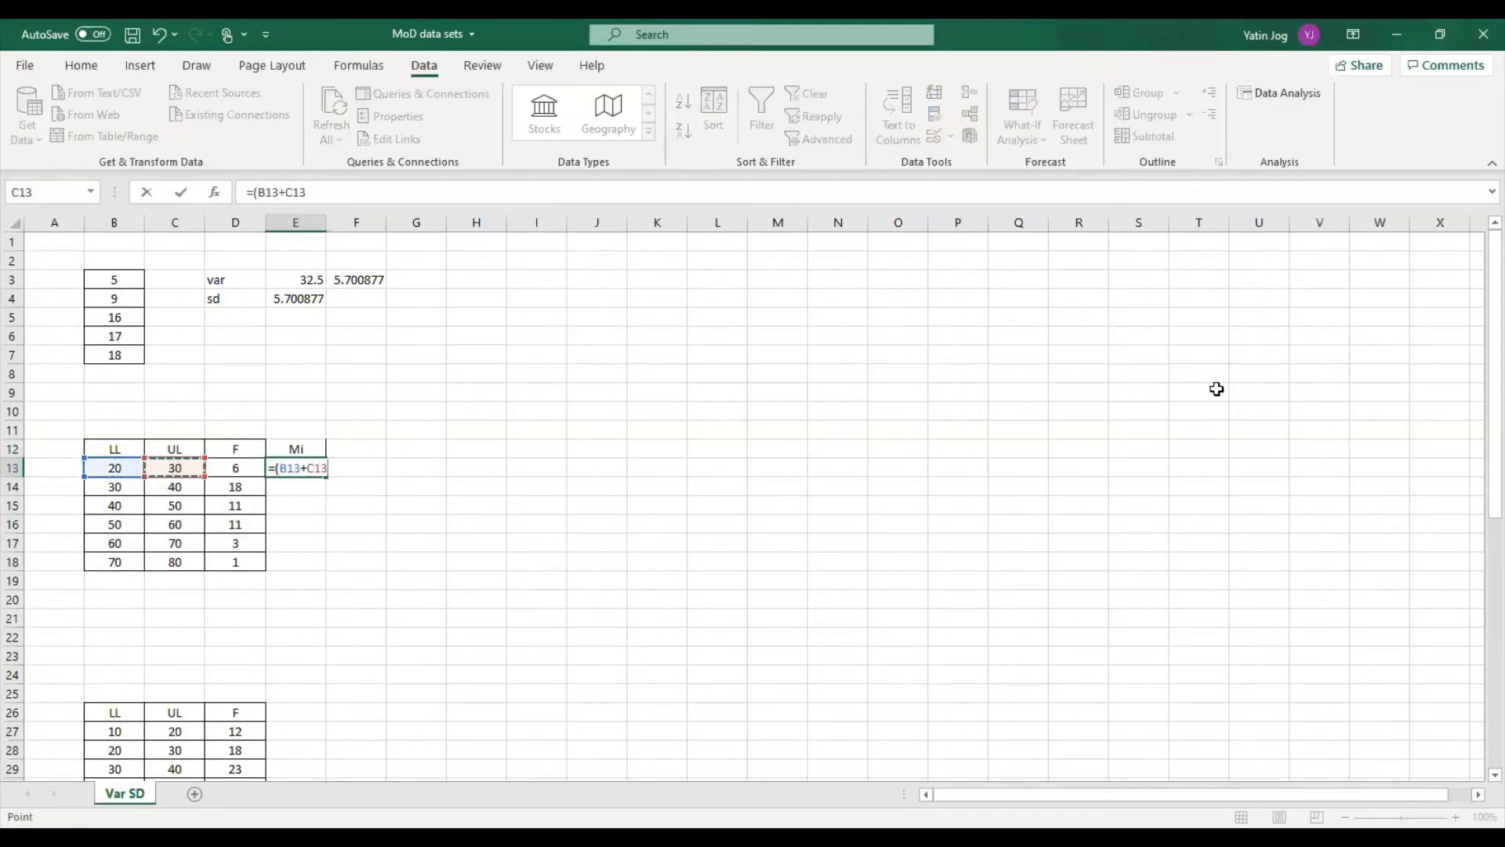
type(")/2")
key("Return")
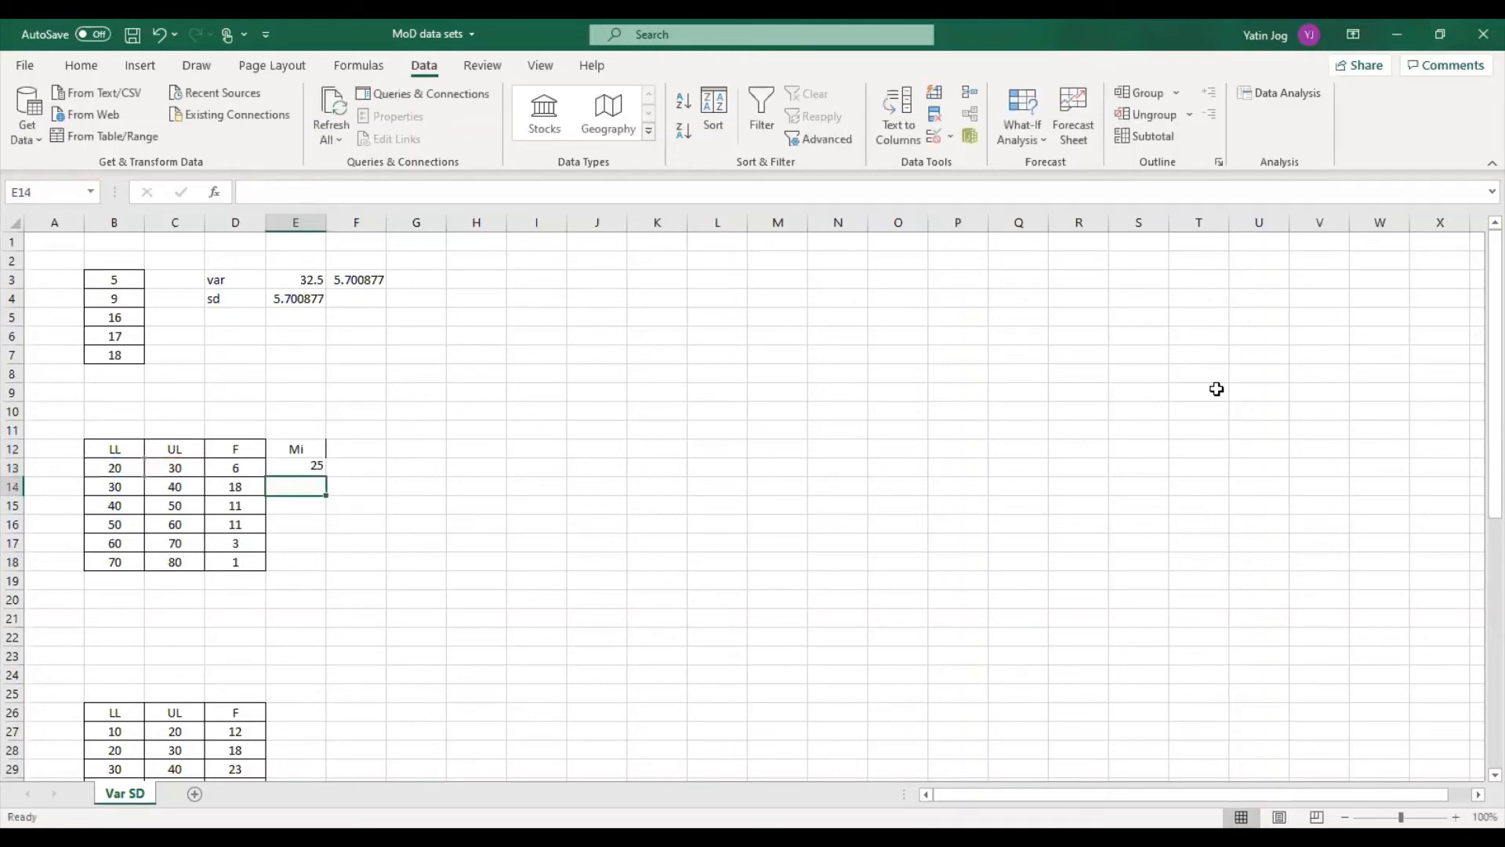
Copy the midpoint formula from E13 to E14:E18
key("Up")
key("ctrl+c")
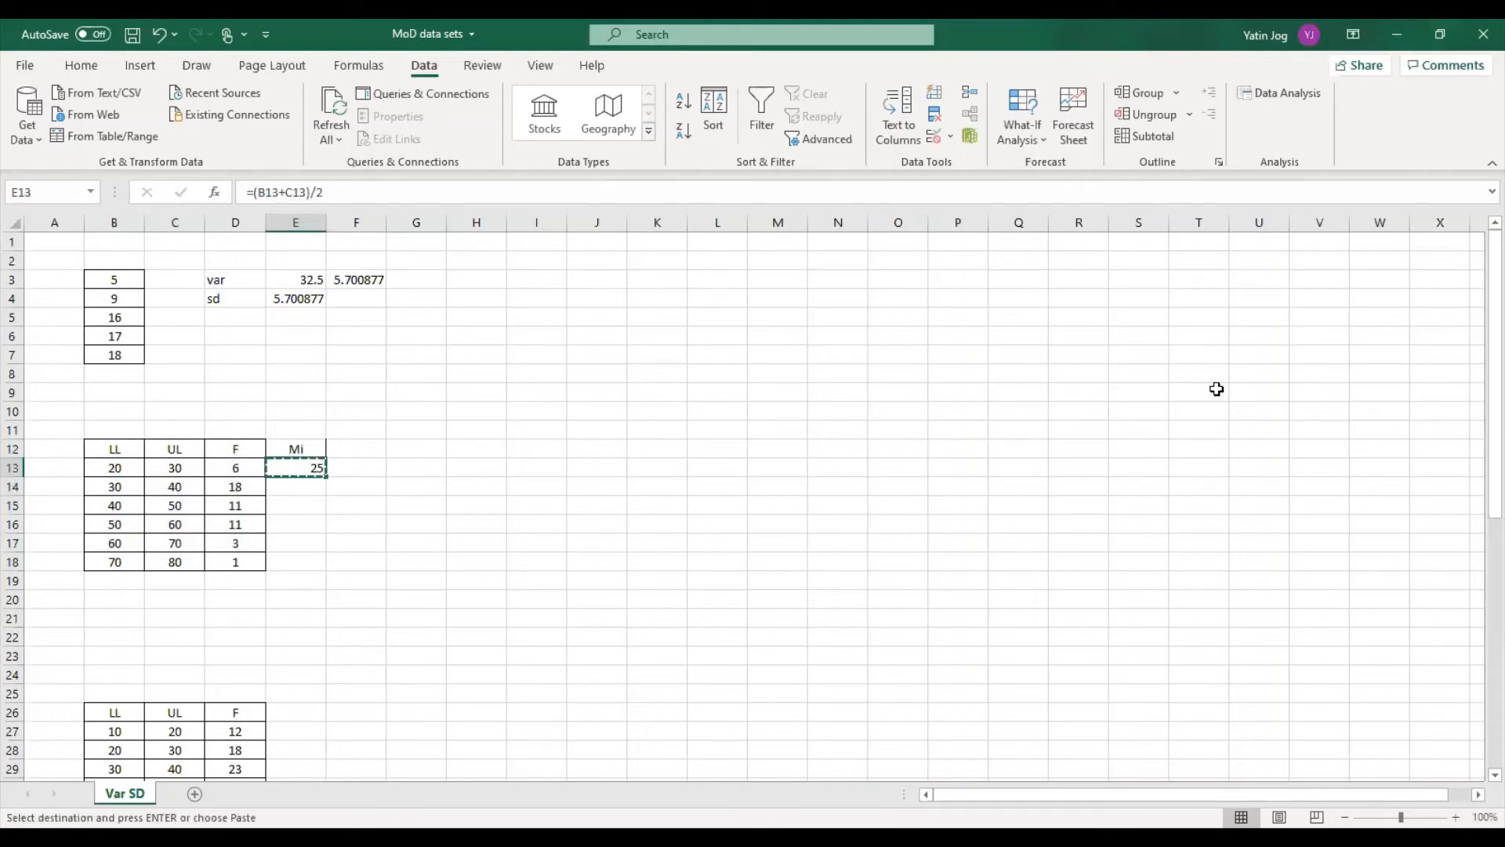
key("Down")
key("shift+Down")
key("shift+Down")
key("shift+Down")
key("shift+Down")
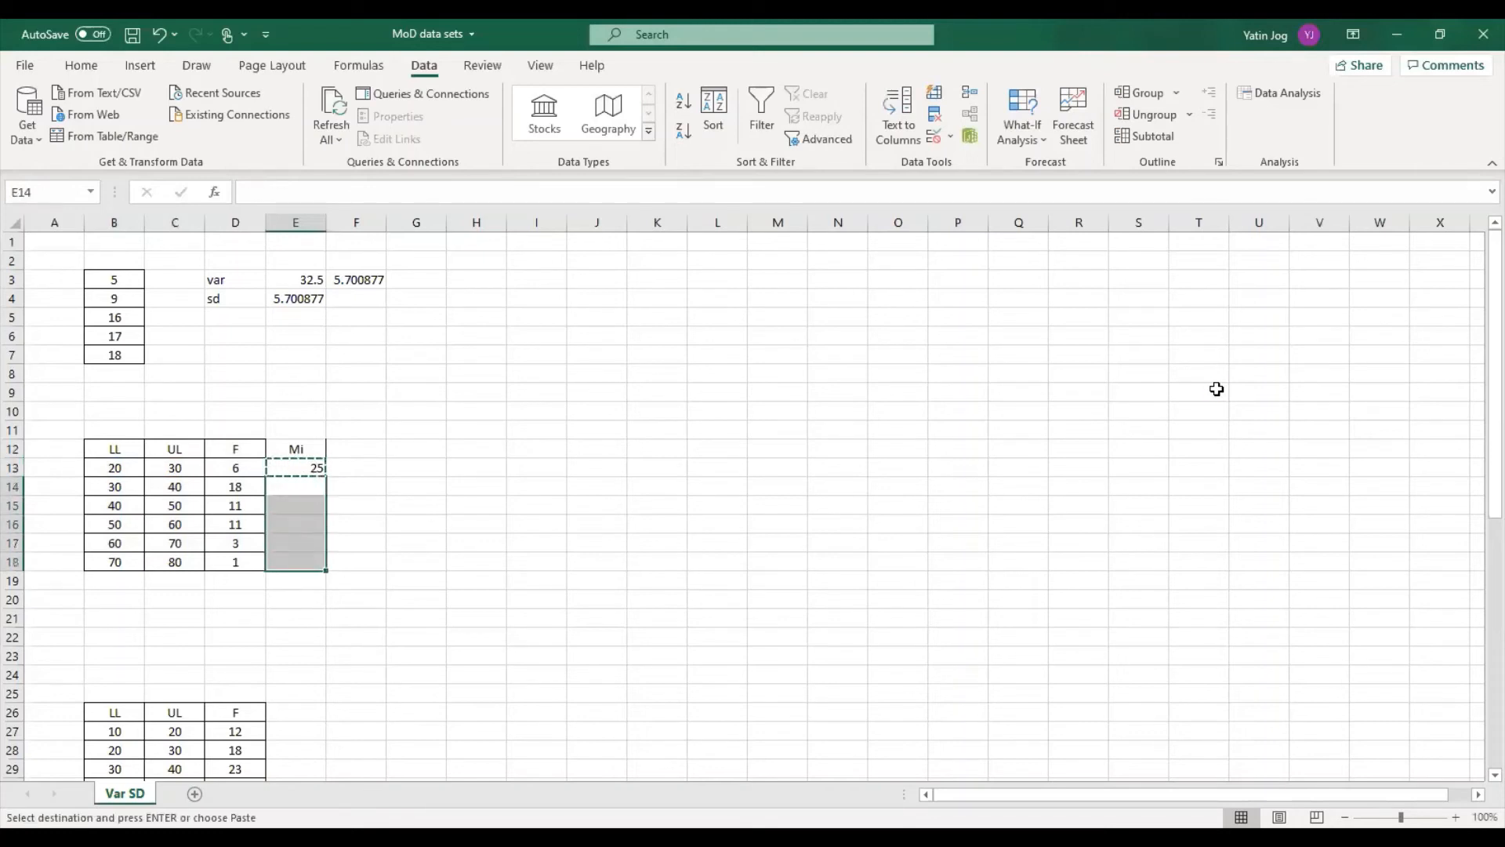
key("ctrl+v")
key("Escape")
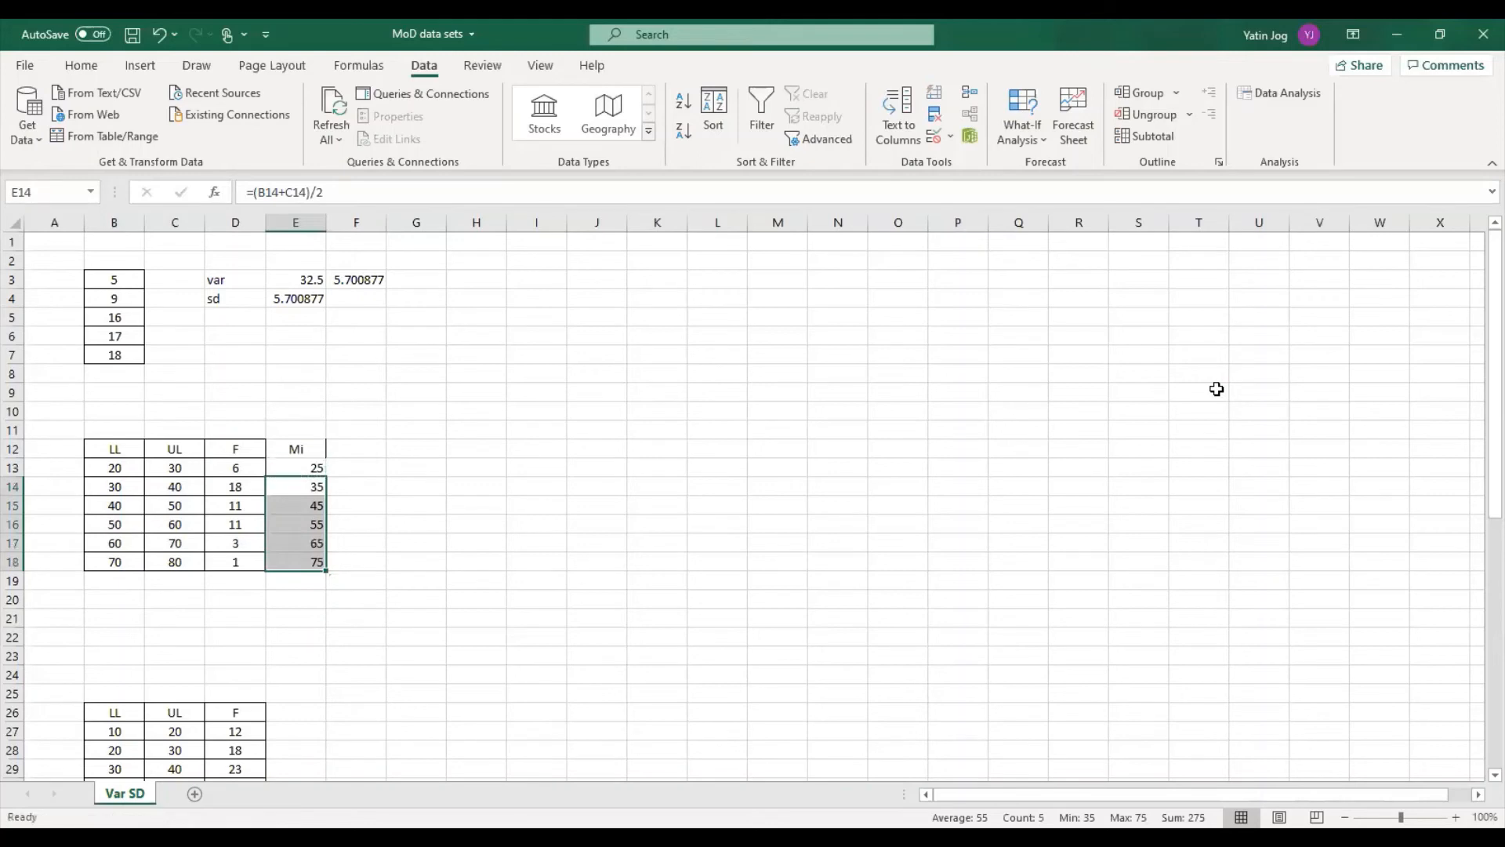
Center the contents of E12:M18 and apply all borders to the Mi column in E12:E18
left_click_drag(298, 458, 797, 561)
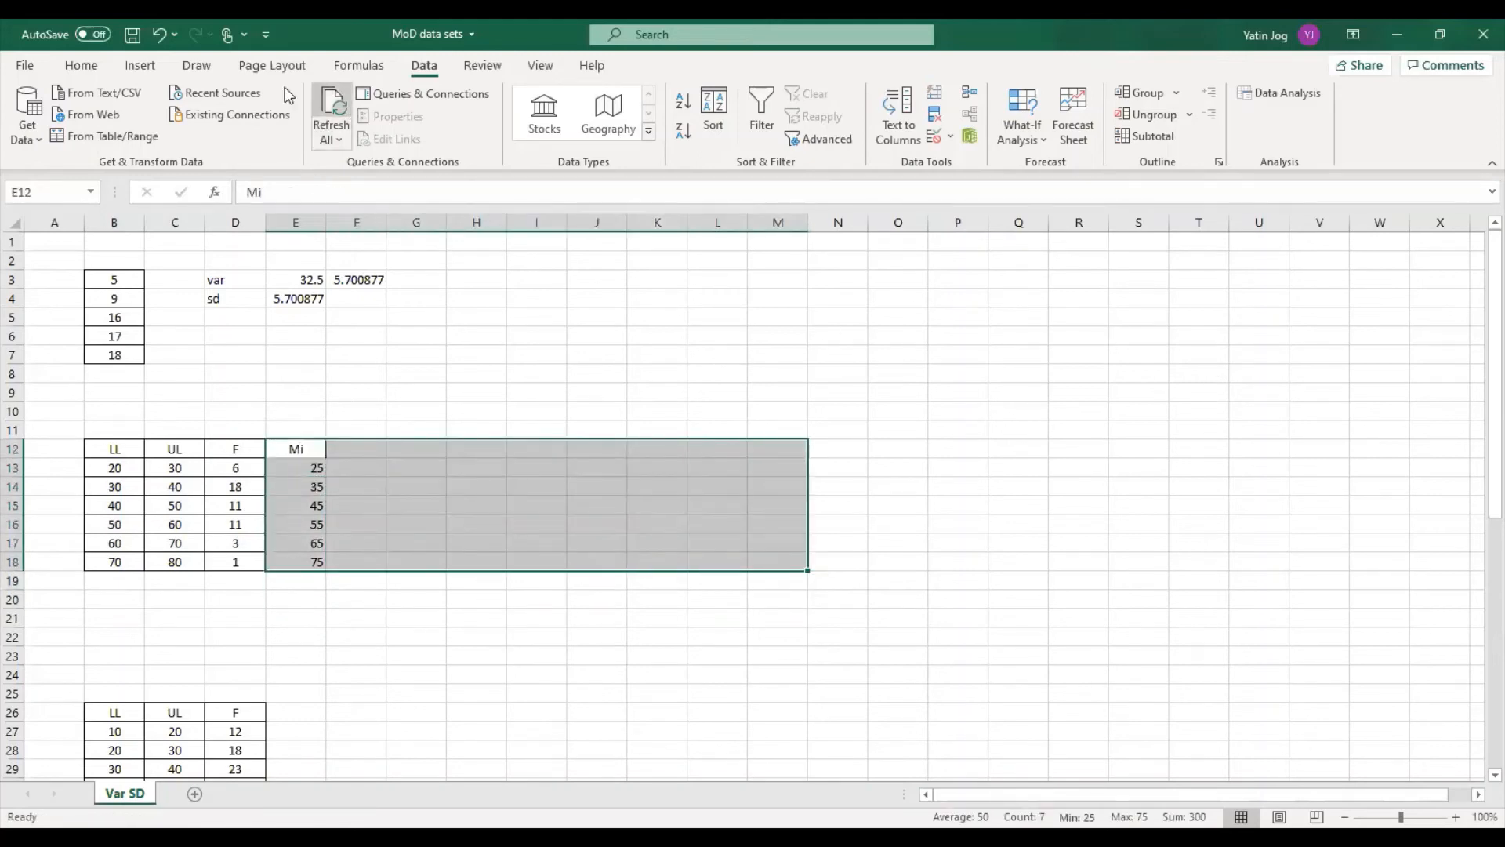
left_click(83, 65)
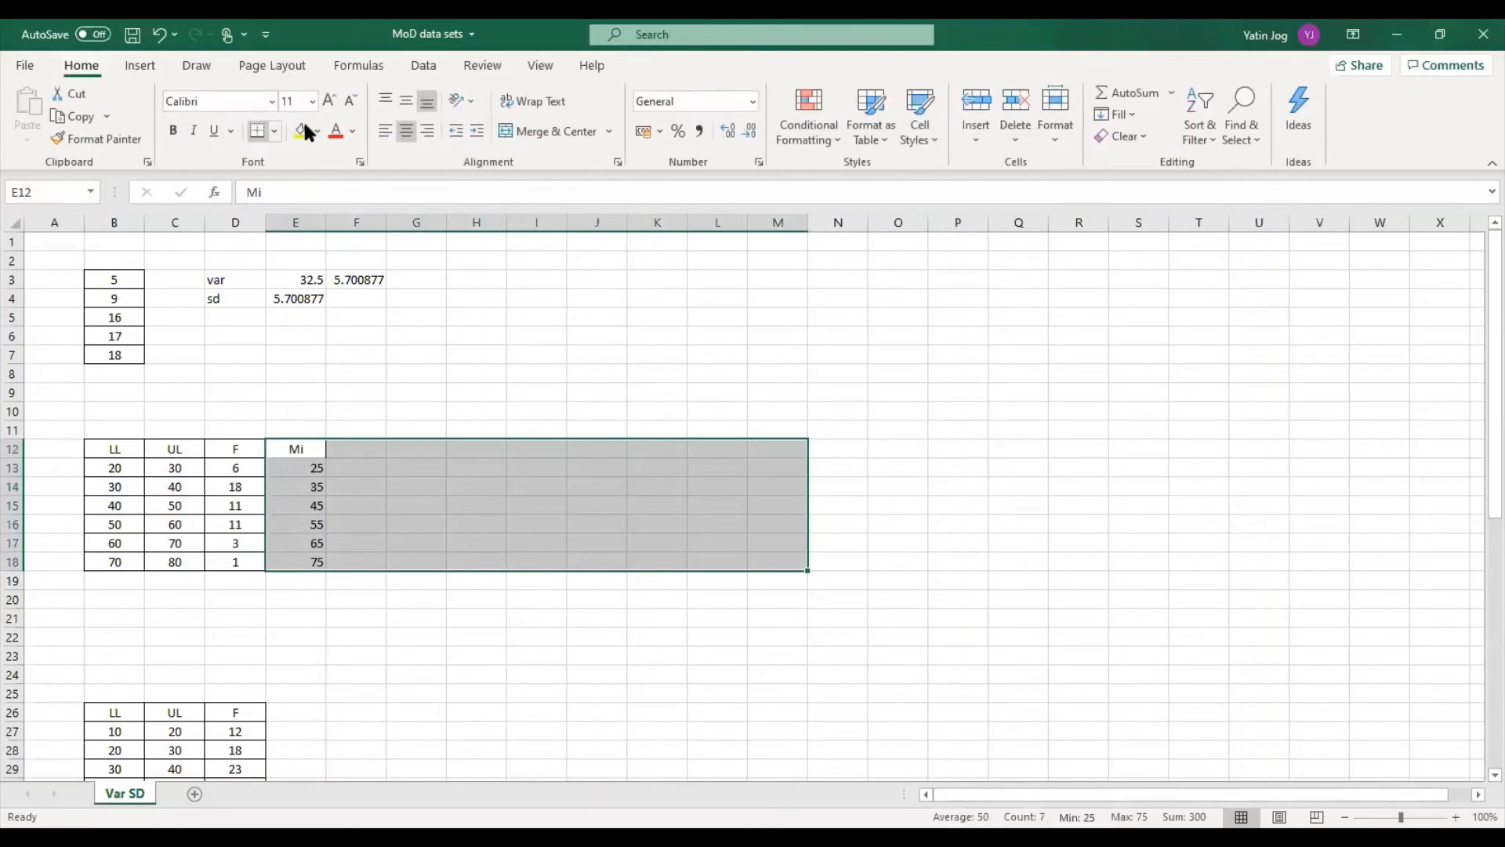
left_click(407, 132)
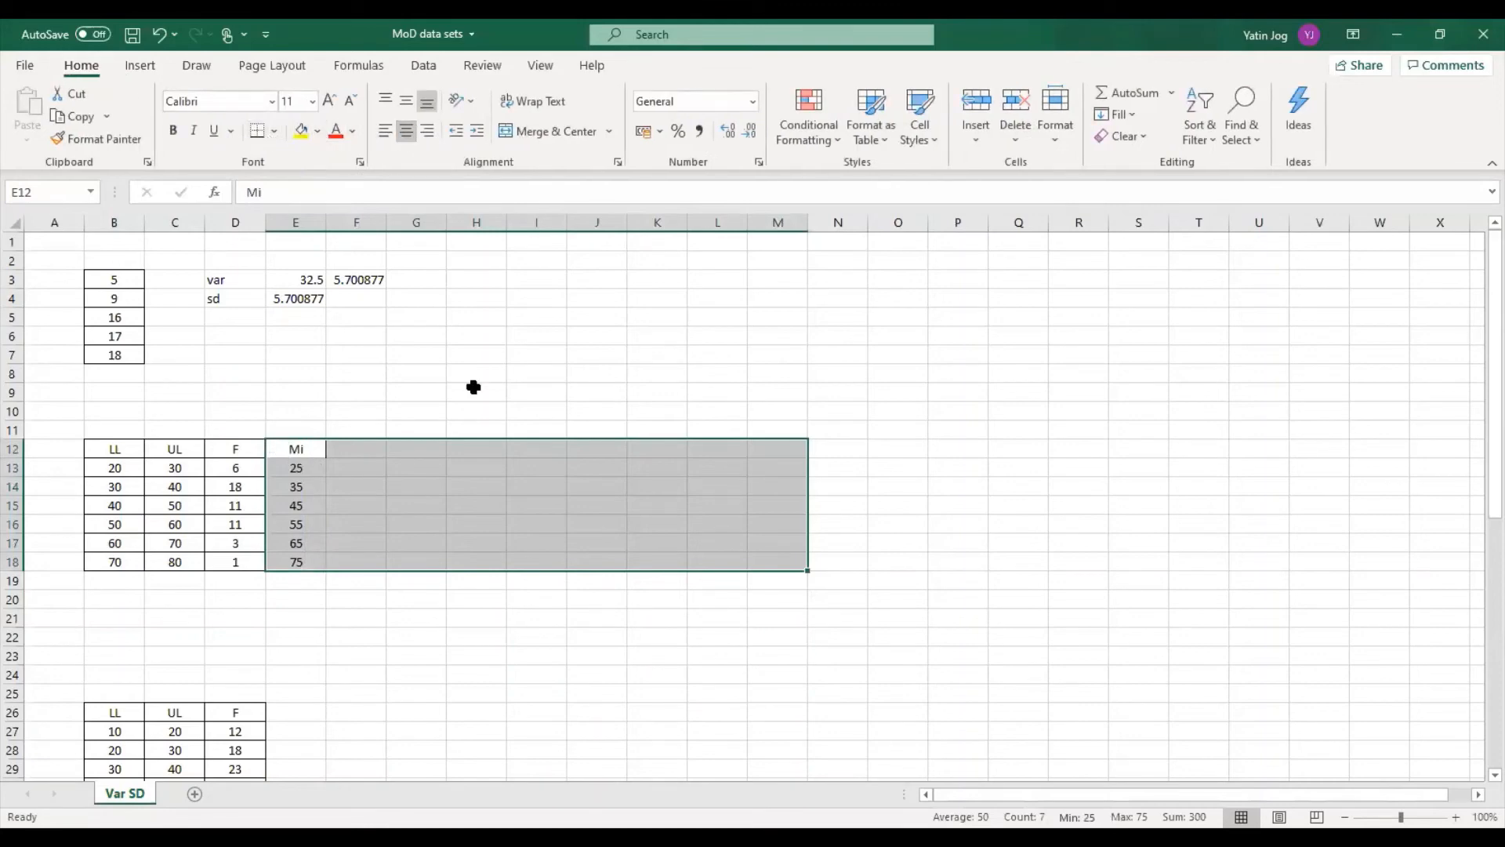
left_click(392, 482)
left_click_drag(303, 448, 306, 564)
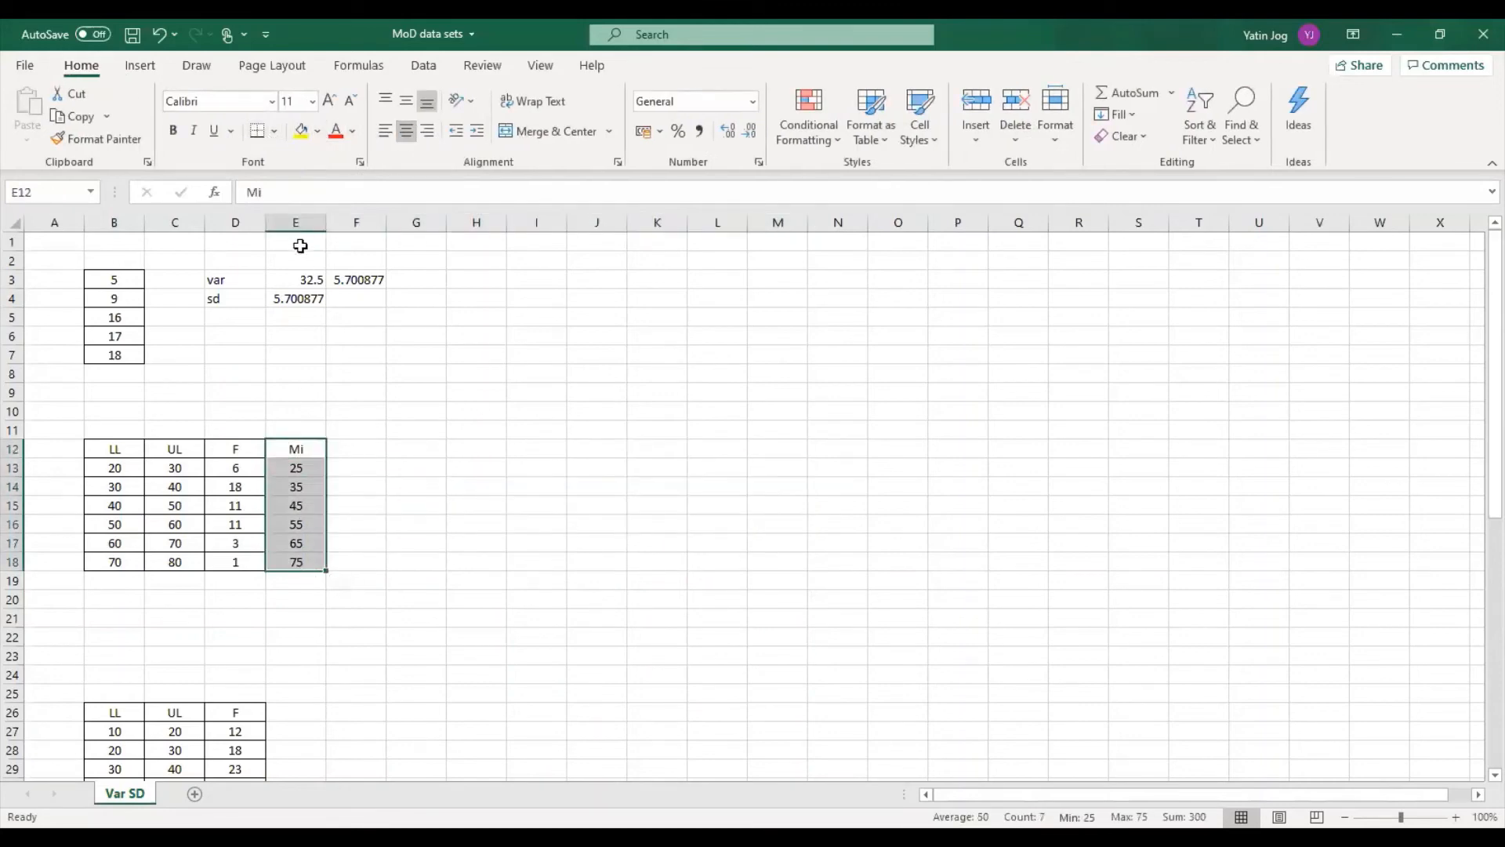
left_click(276, 135)
left_click(328, 322)
Add the column heading FiMi in F12 and calculate its first value in F13 as =D13*E13
left_click(357, 449)
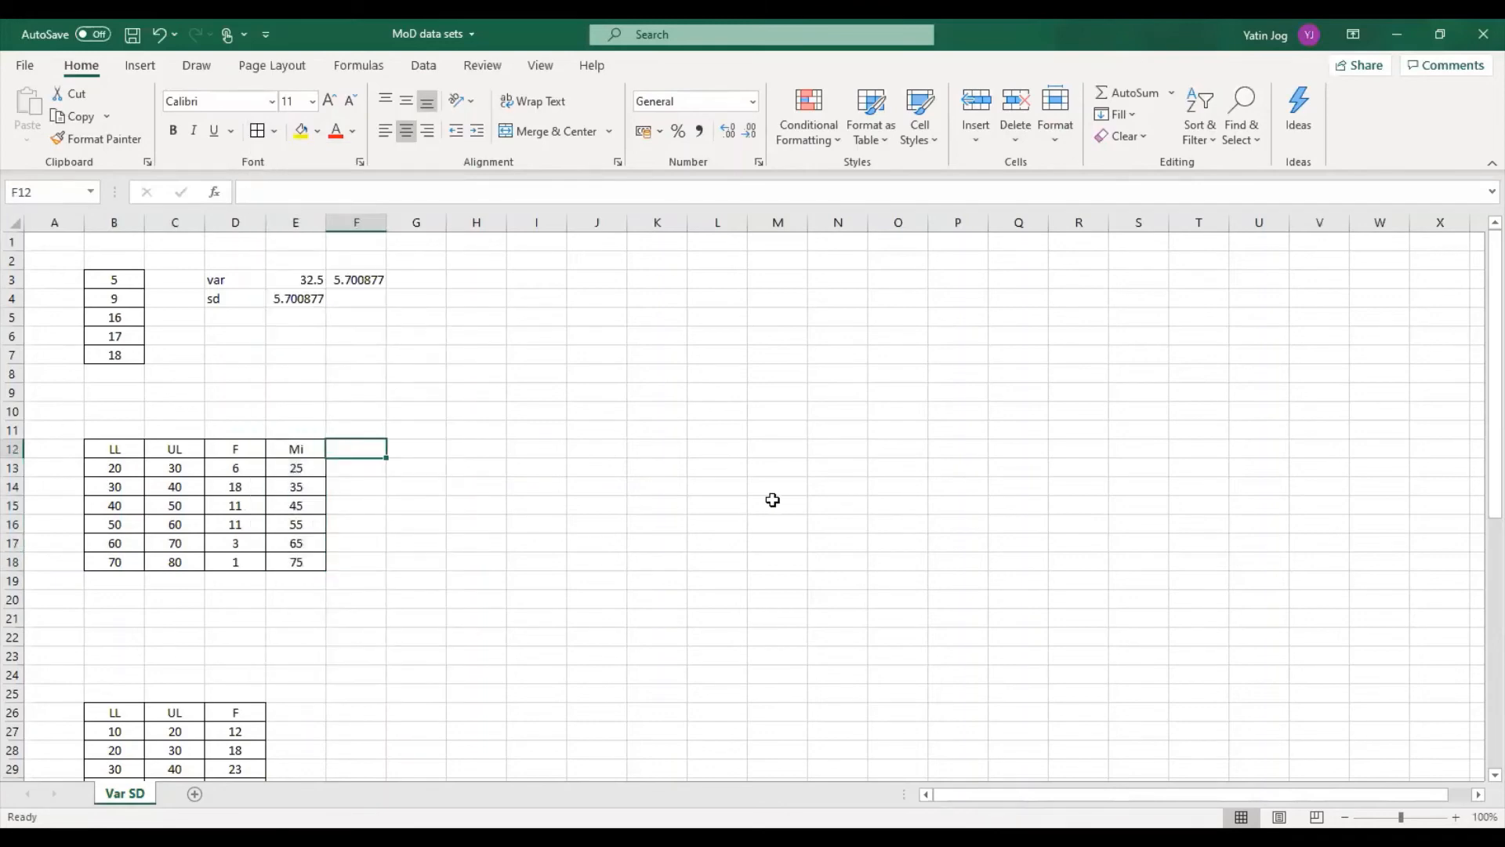
type("FiMi")
key("Return")
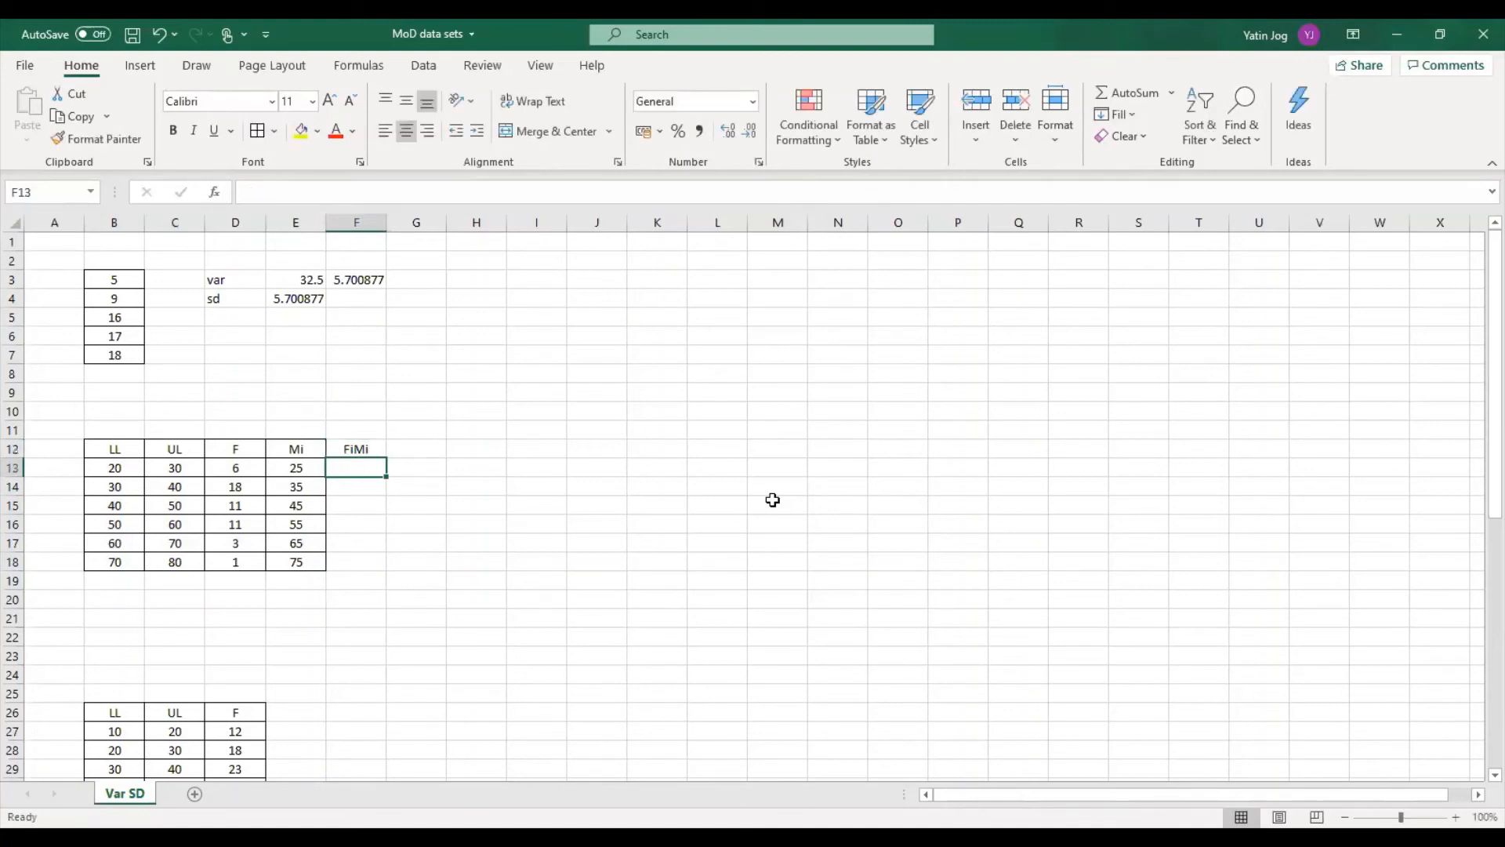
type("=")
key("Left")
key("Left")
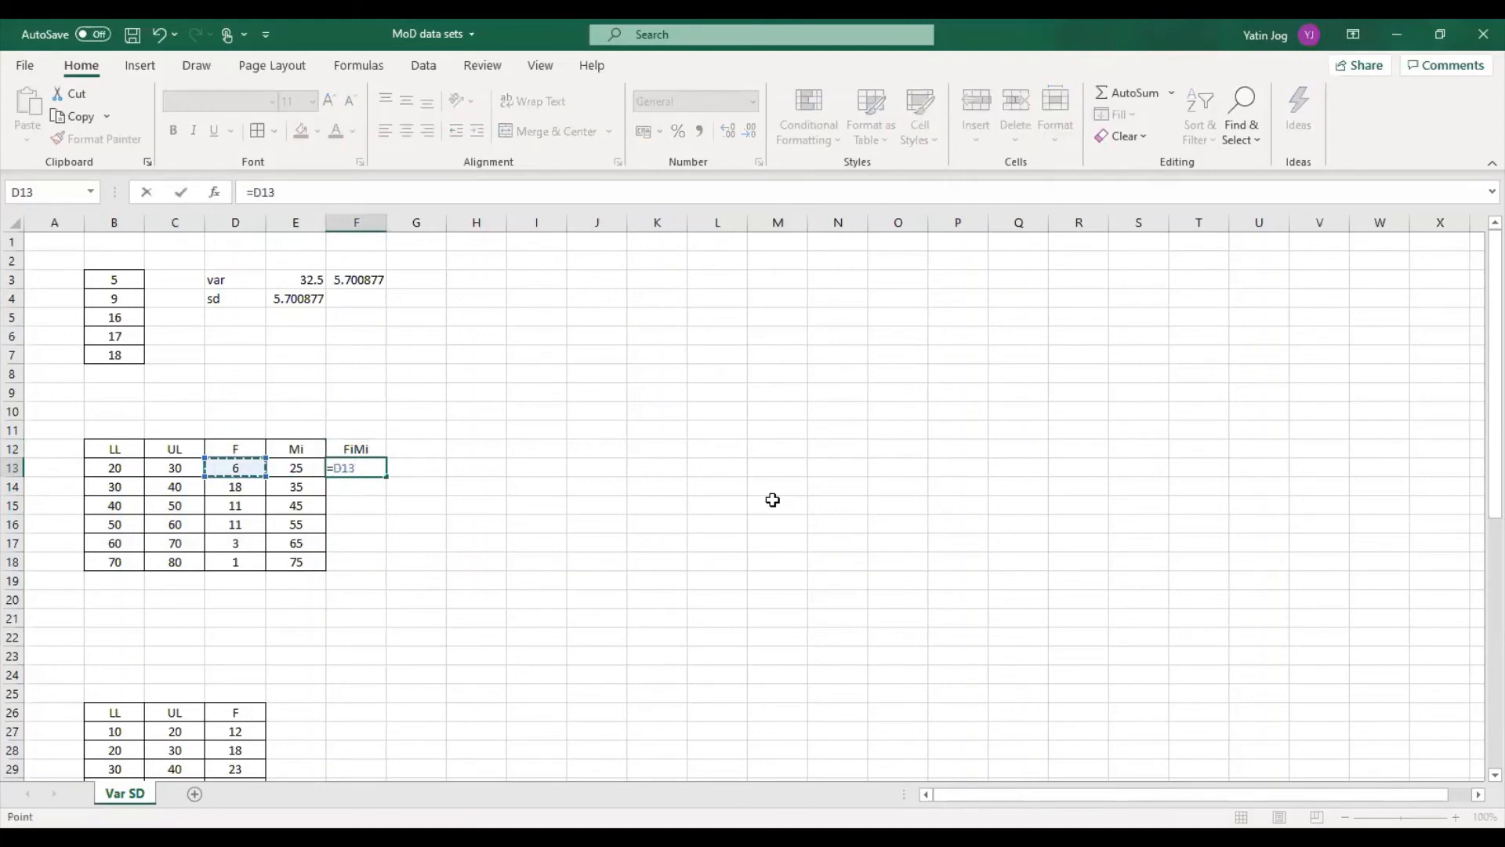
type("*")
key("Left")
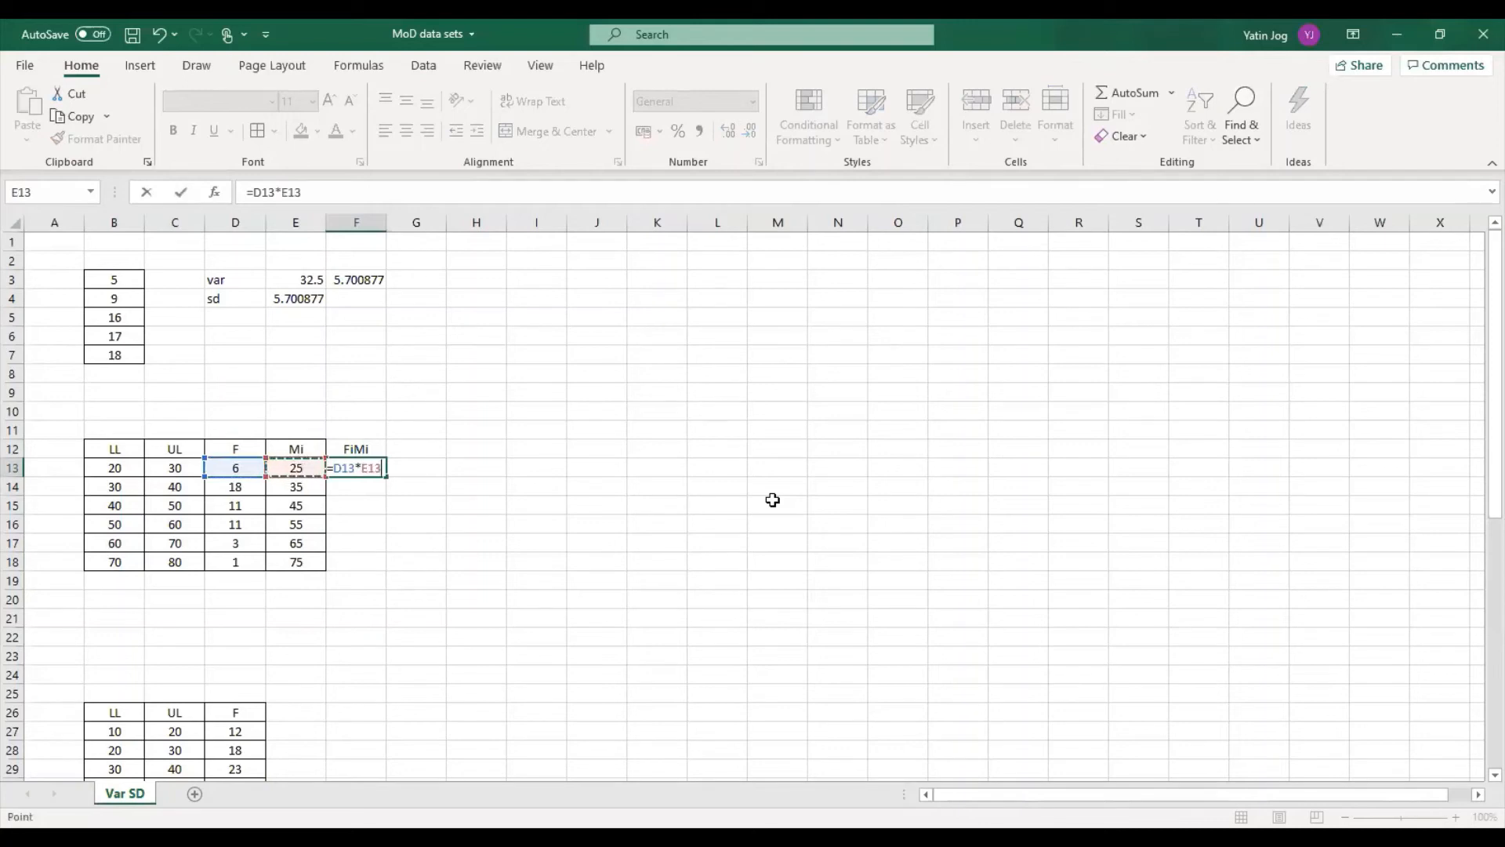
key("Return")
Copy the product formula from F13 to F14:F18 and apply all borders to F12:F18
key("Up")
key("ctrl+c")
key("Down")
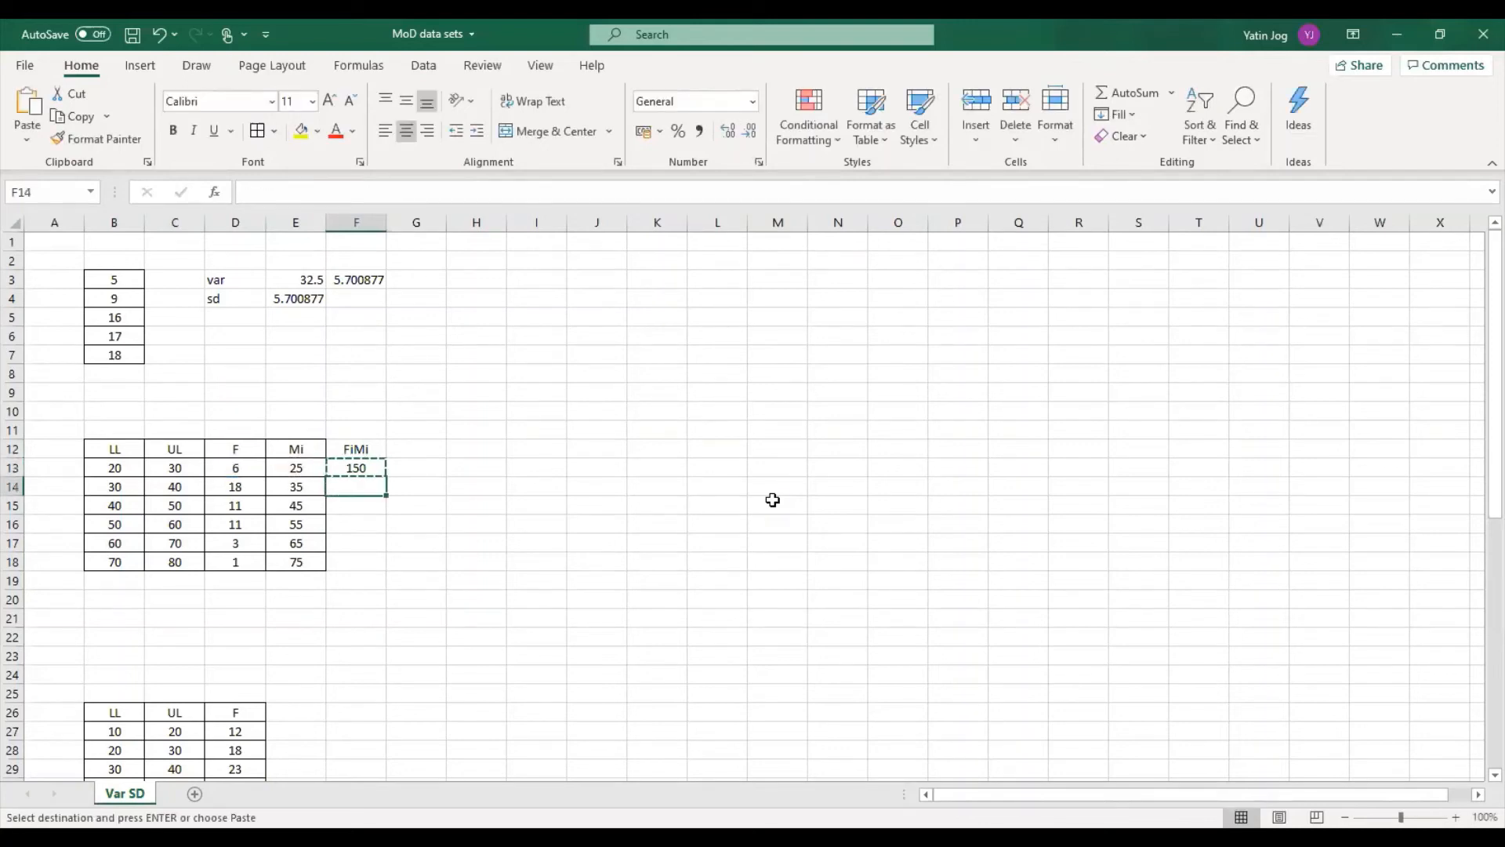
key("shift+Down")
key("shift+Down")
key("shift+Down")
key("shift+Down")
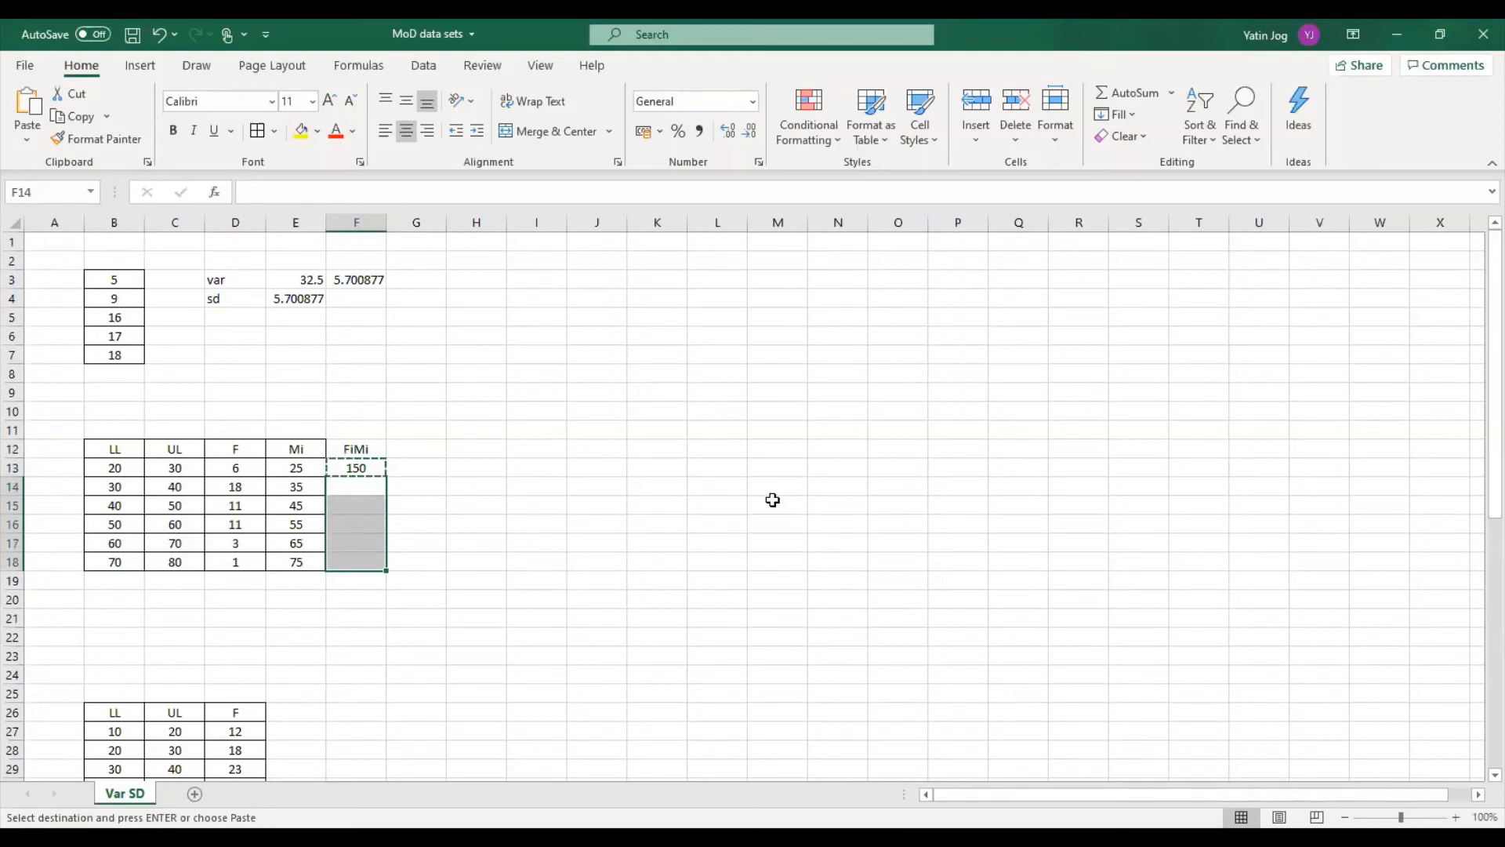
key("ctrl+v")
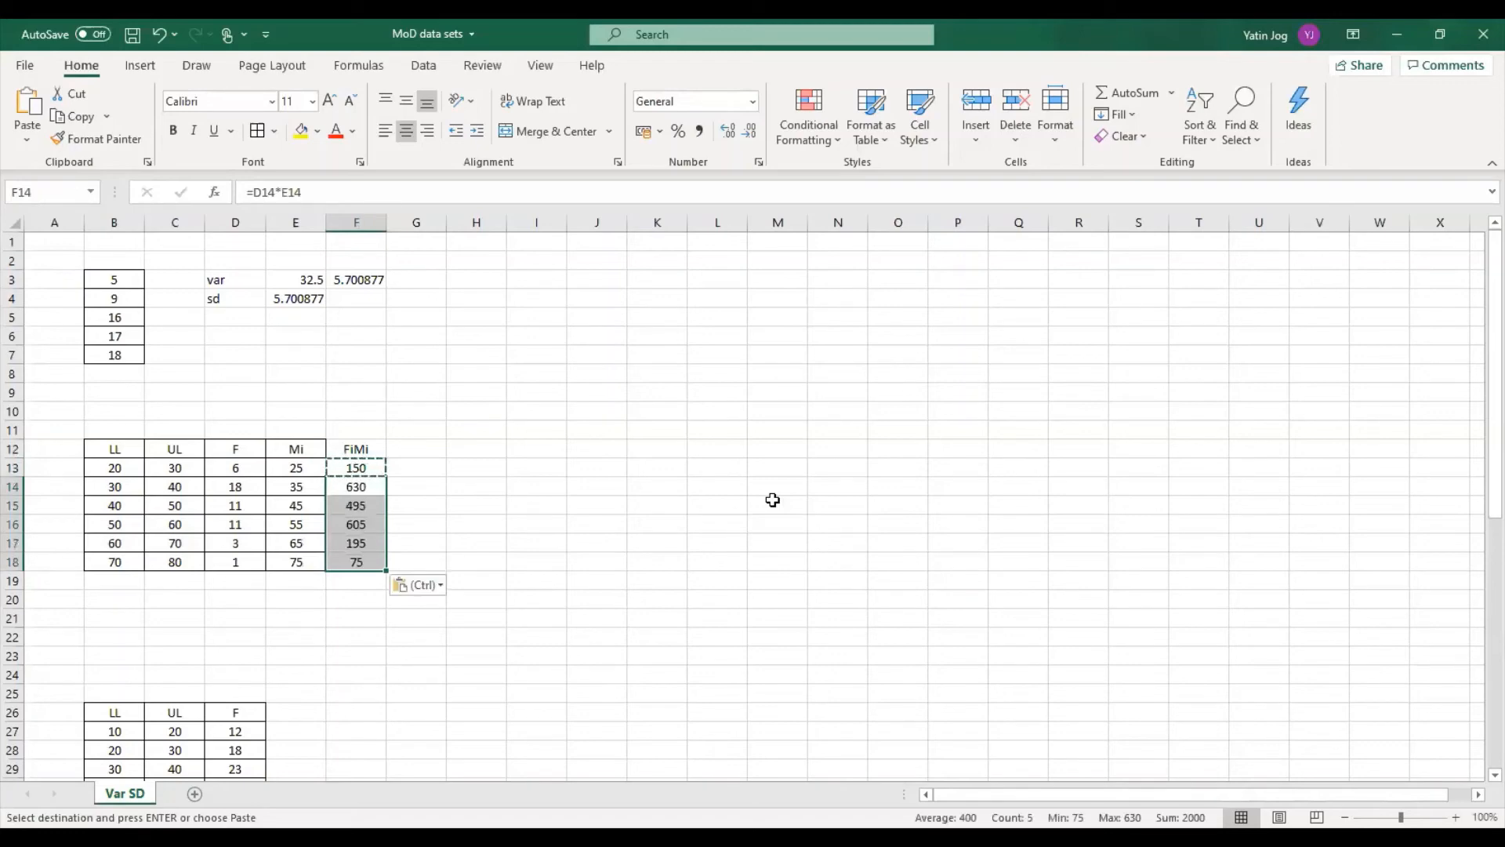
key("Escape")
left_click(605, 484)
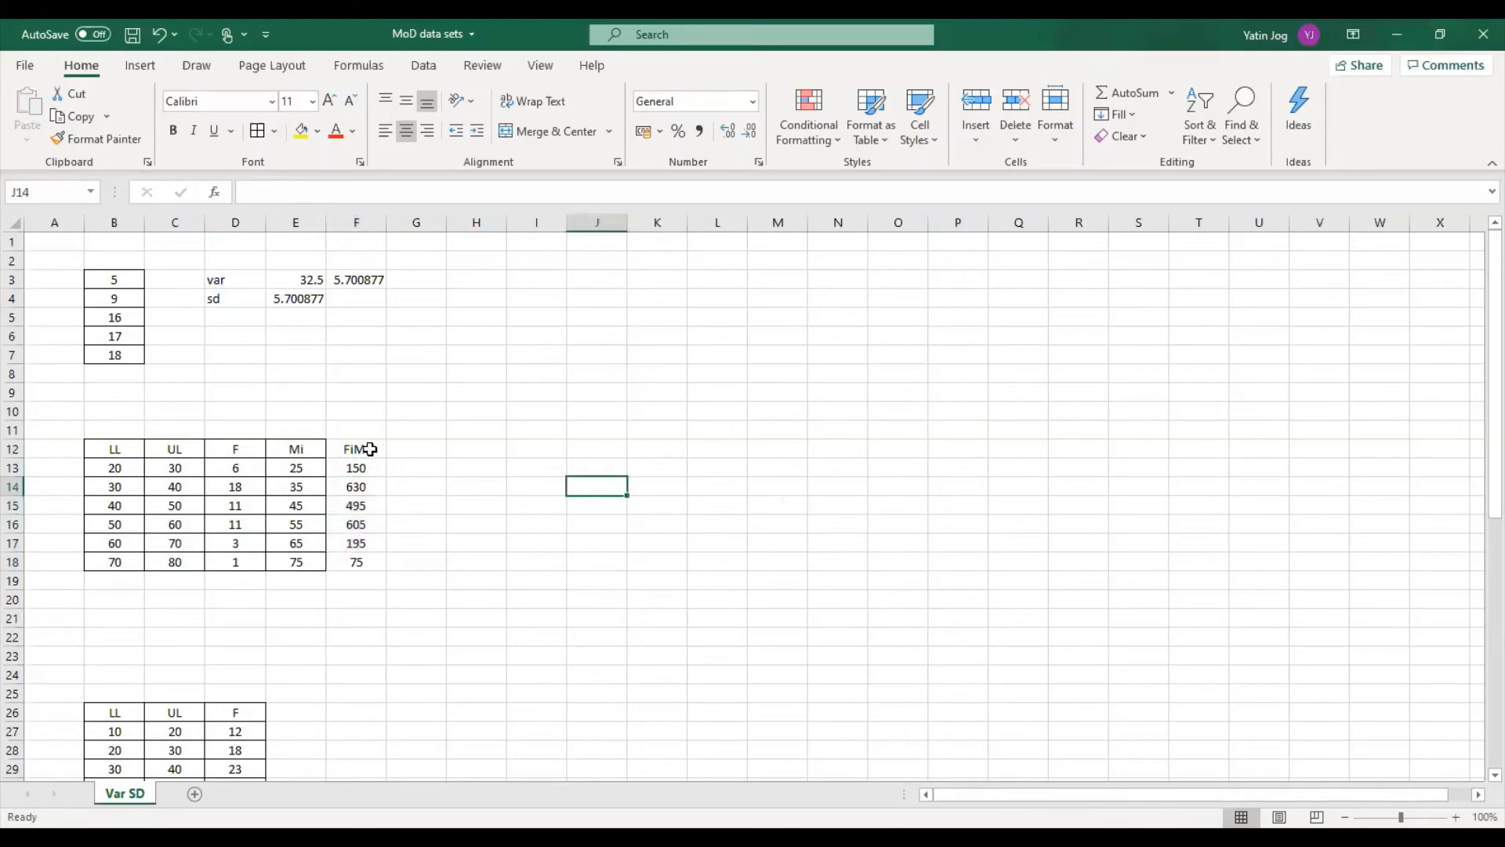
left_click_drag(369, 449, 346, 558)
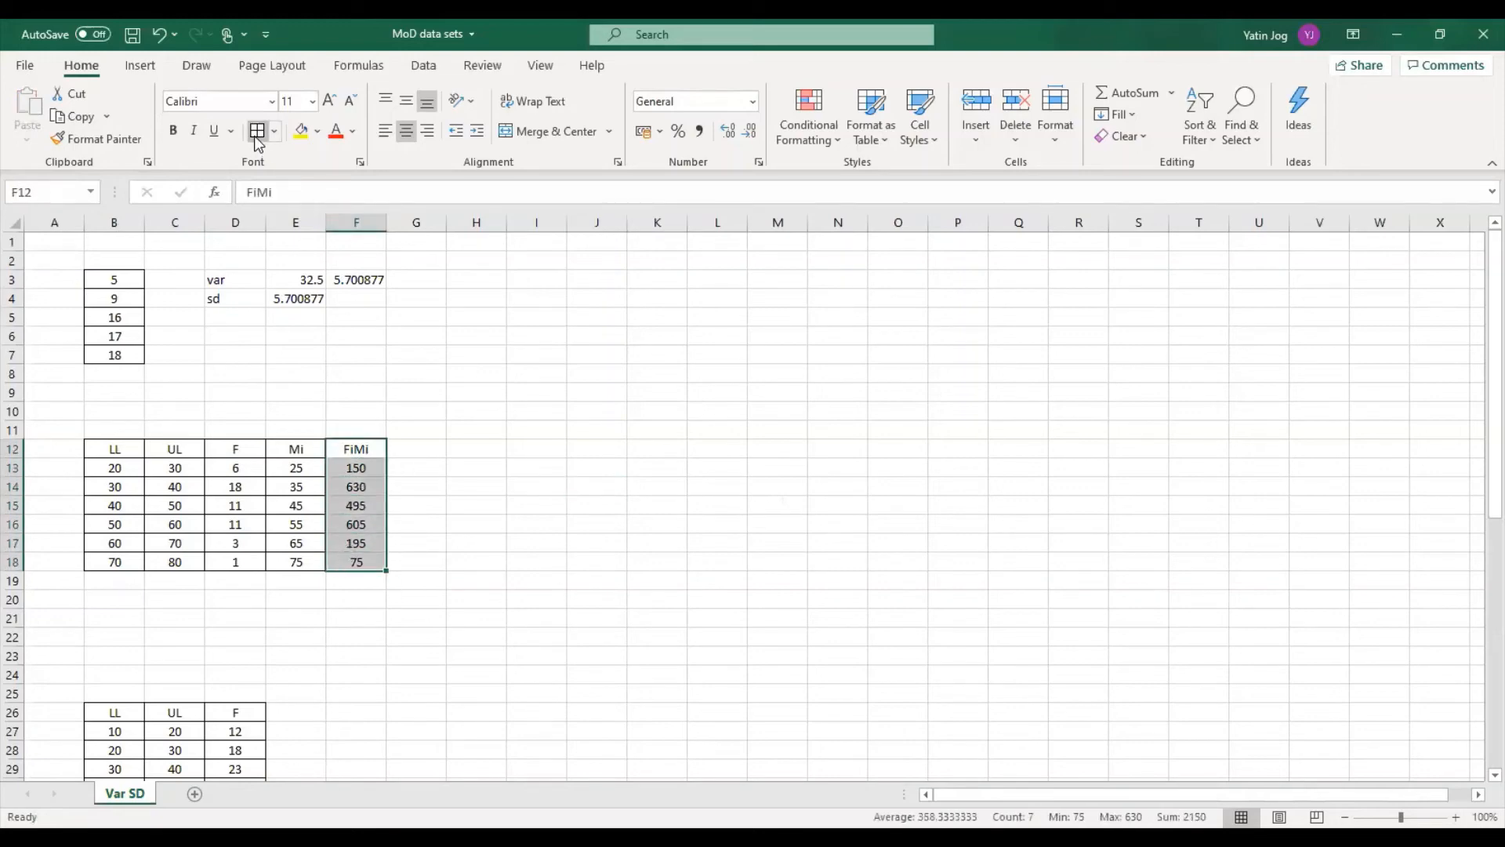
Total the FiMi column in F19 with the SUM function over F13:F18
left_click(353, 580)
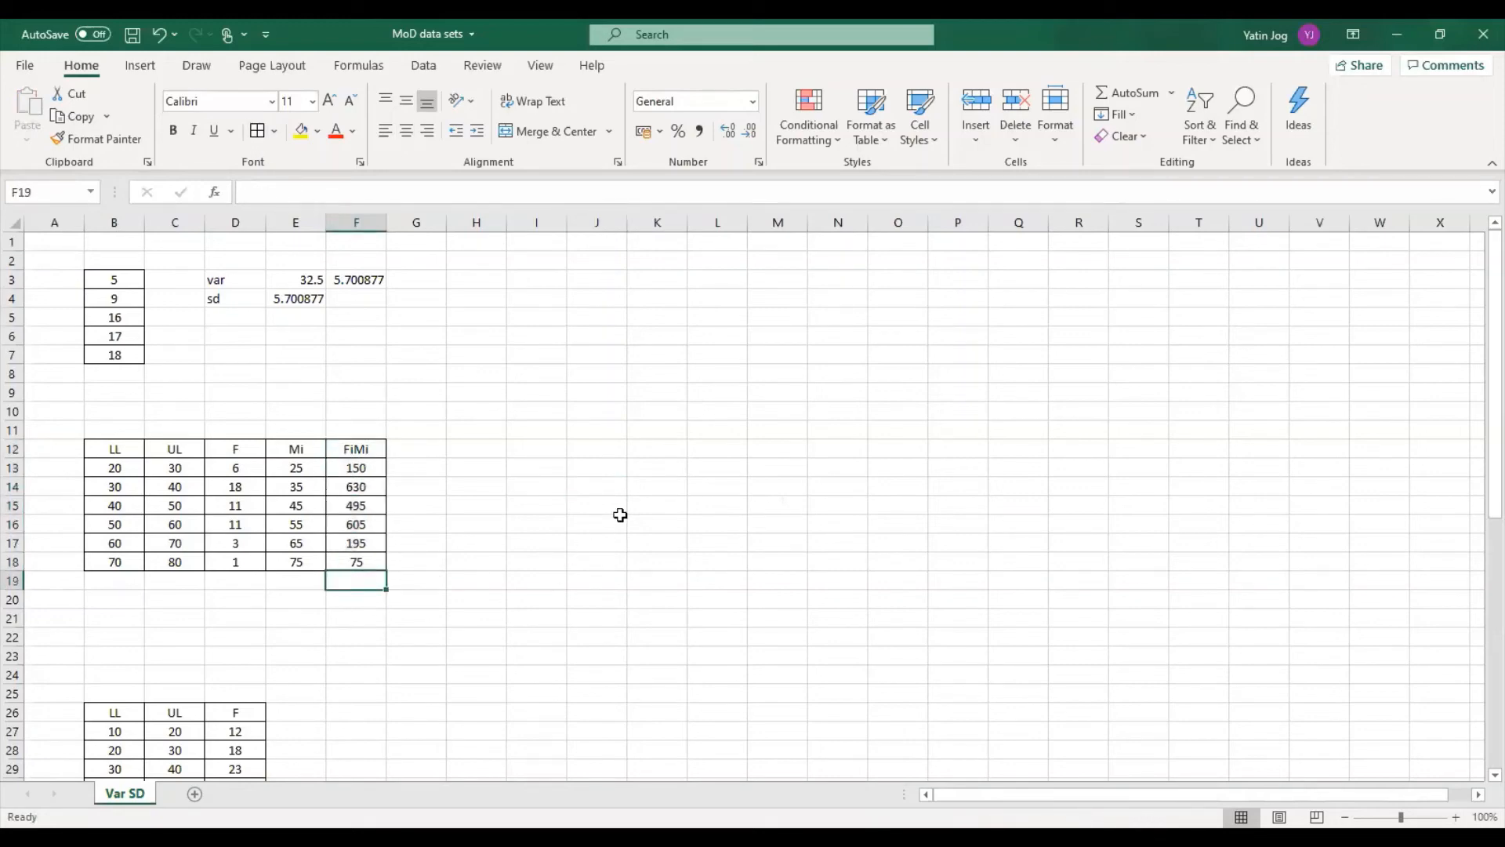
type("=")
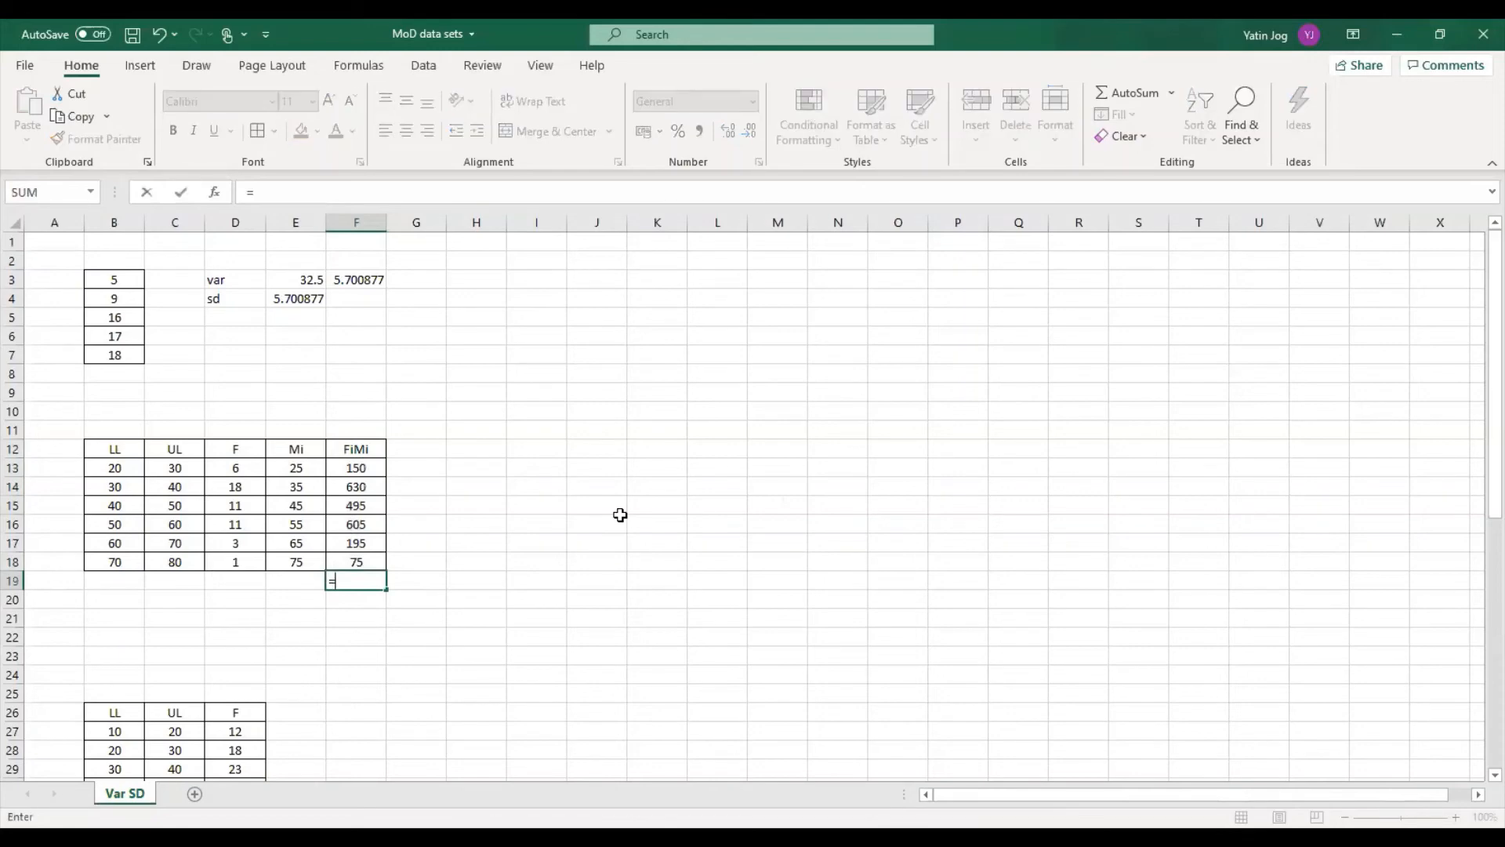
type("sum(")
key("Up")
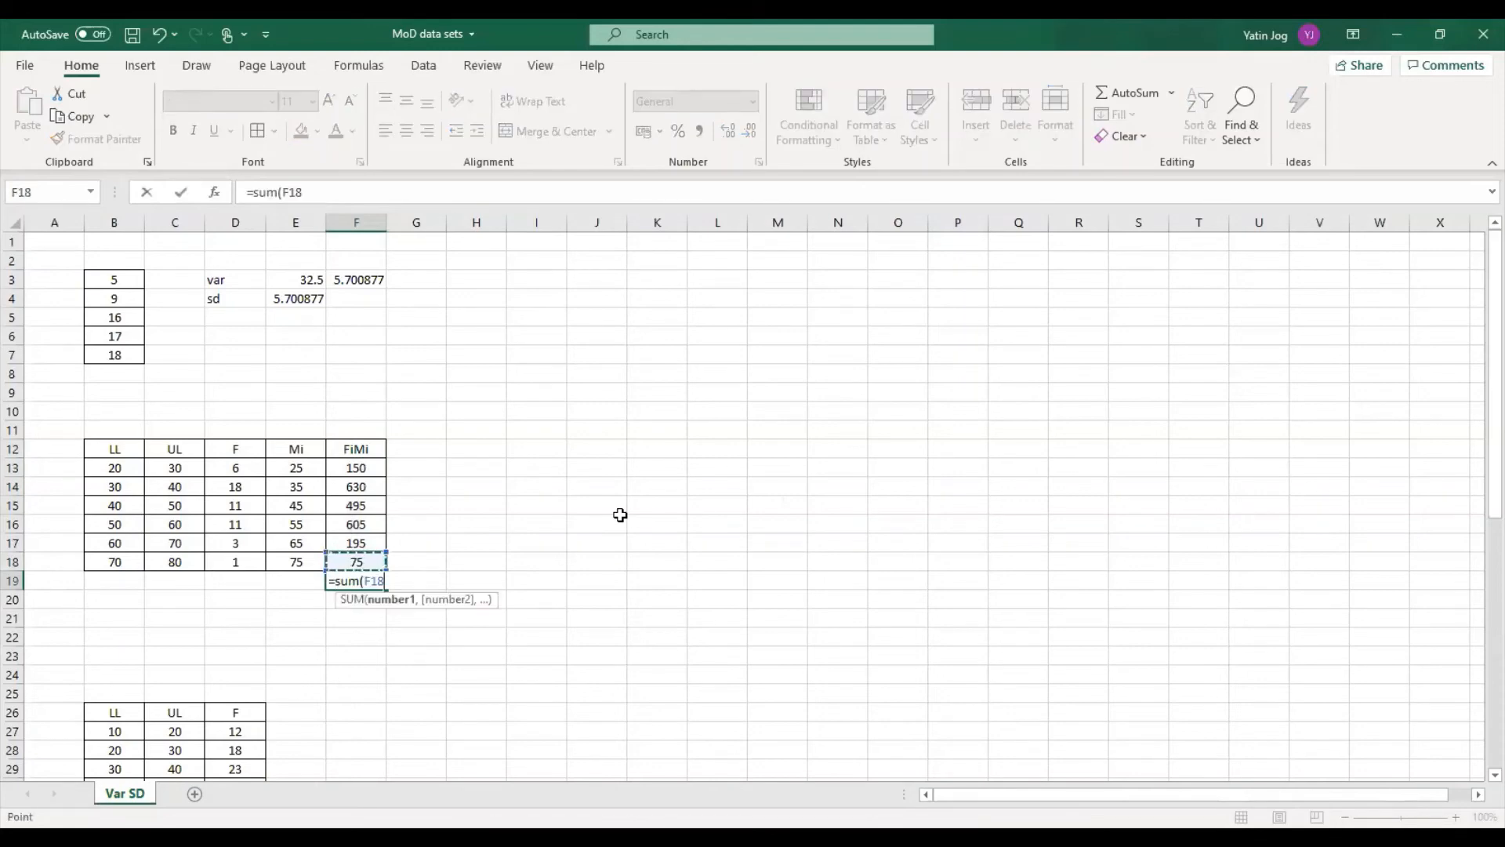
key("shift+Up")
key("shift+Up")
key("shift+Up")
key("shift+Up")
key("shift+Up")
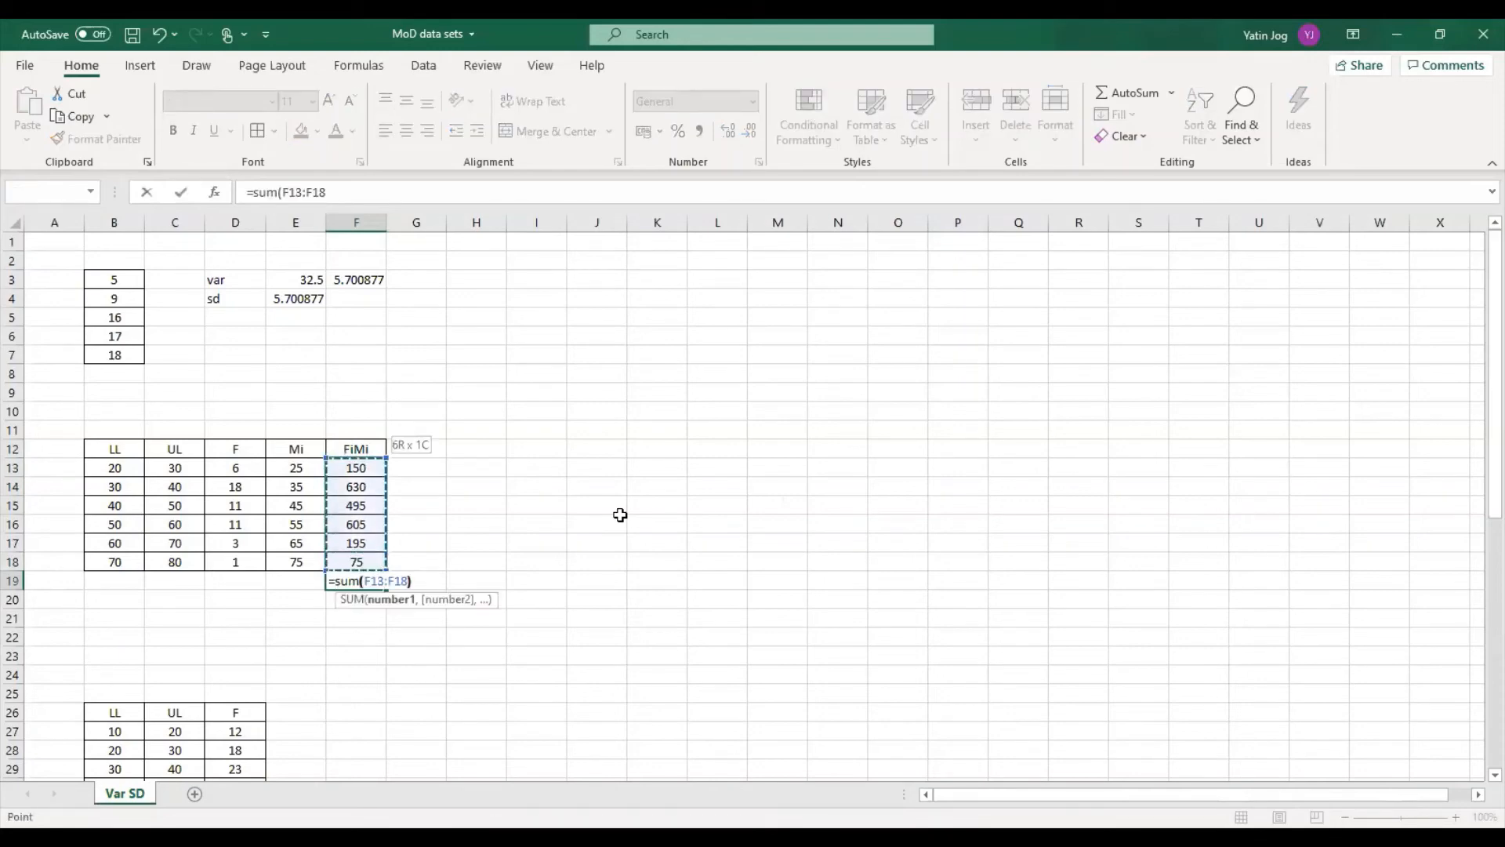
key("Return")
key("Down")
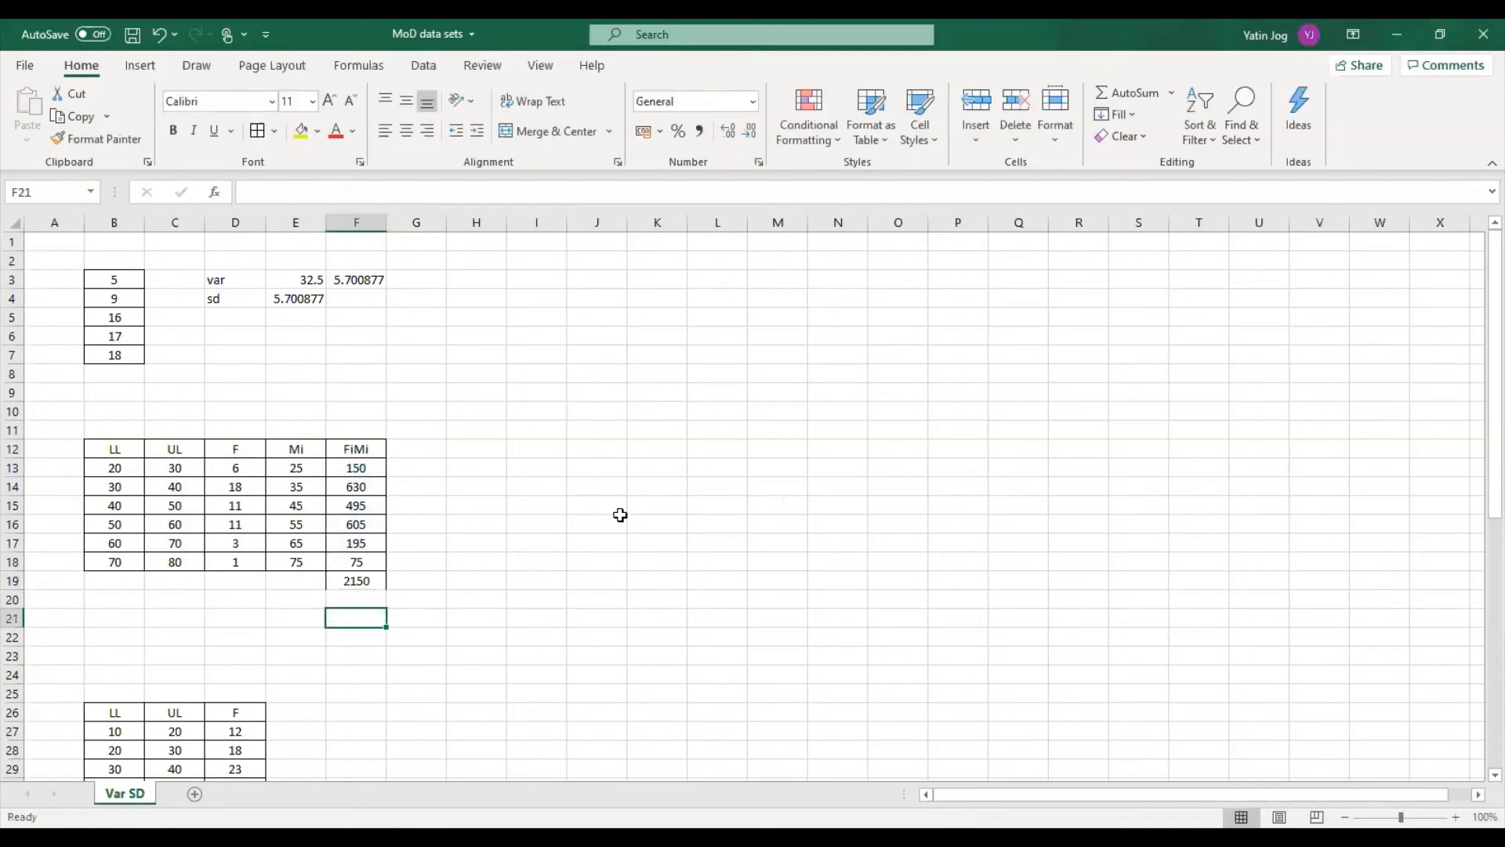
Copy the SUM formula from F19 to D19 to total the frequencies in D13:D18
key("Up")
key("Up")
key("Left")
key("Left")
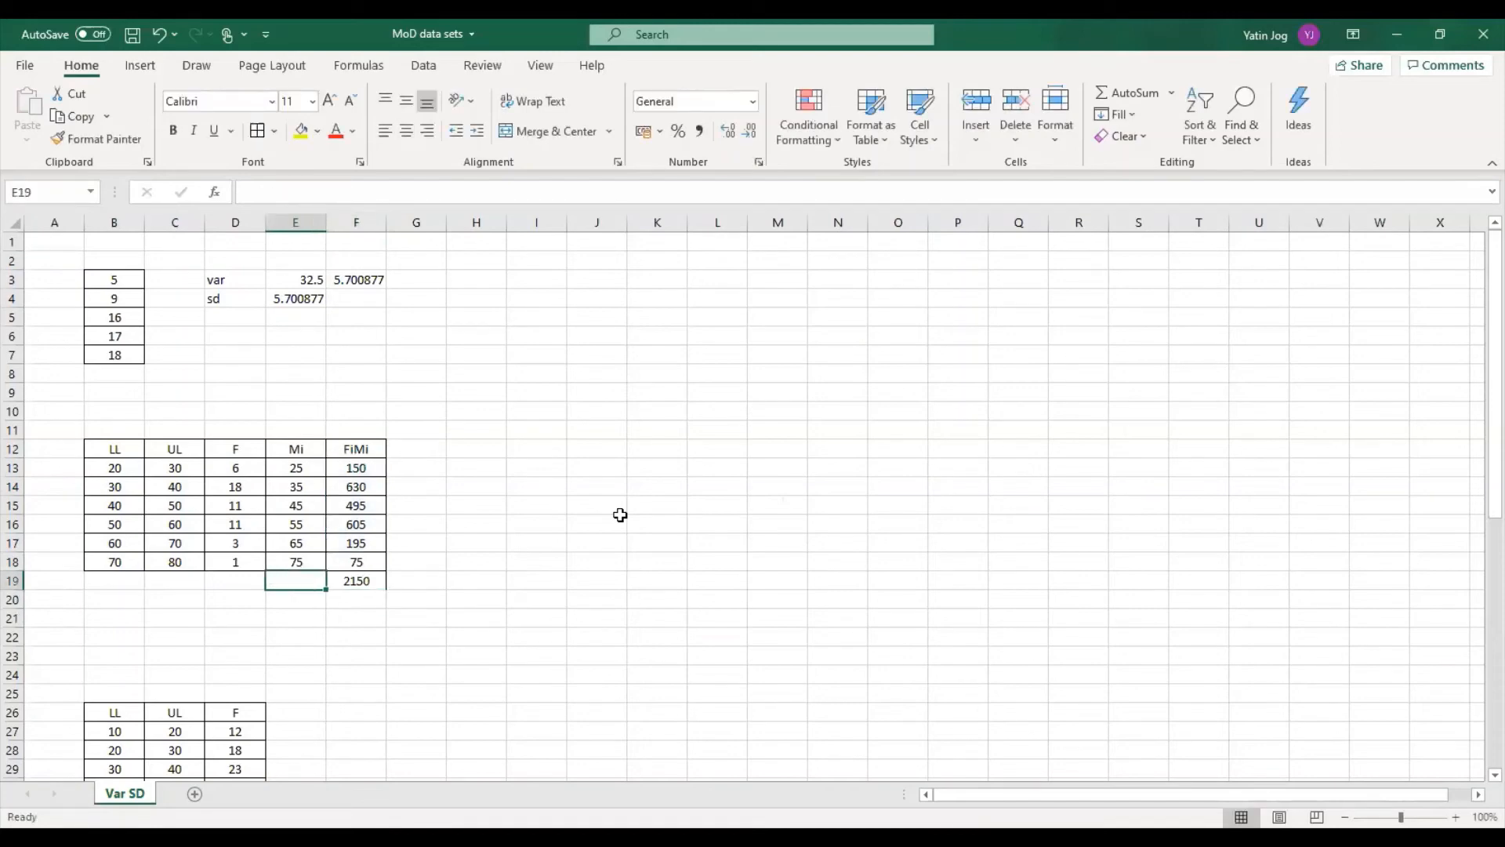
key("Right")
key("Right")
key("ctrl+c")
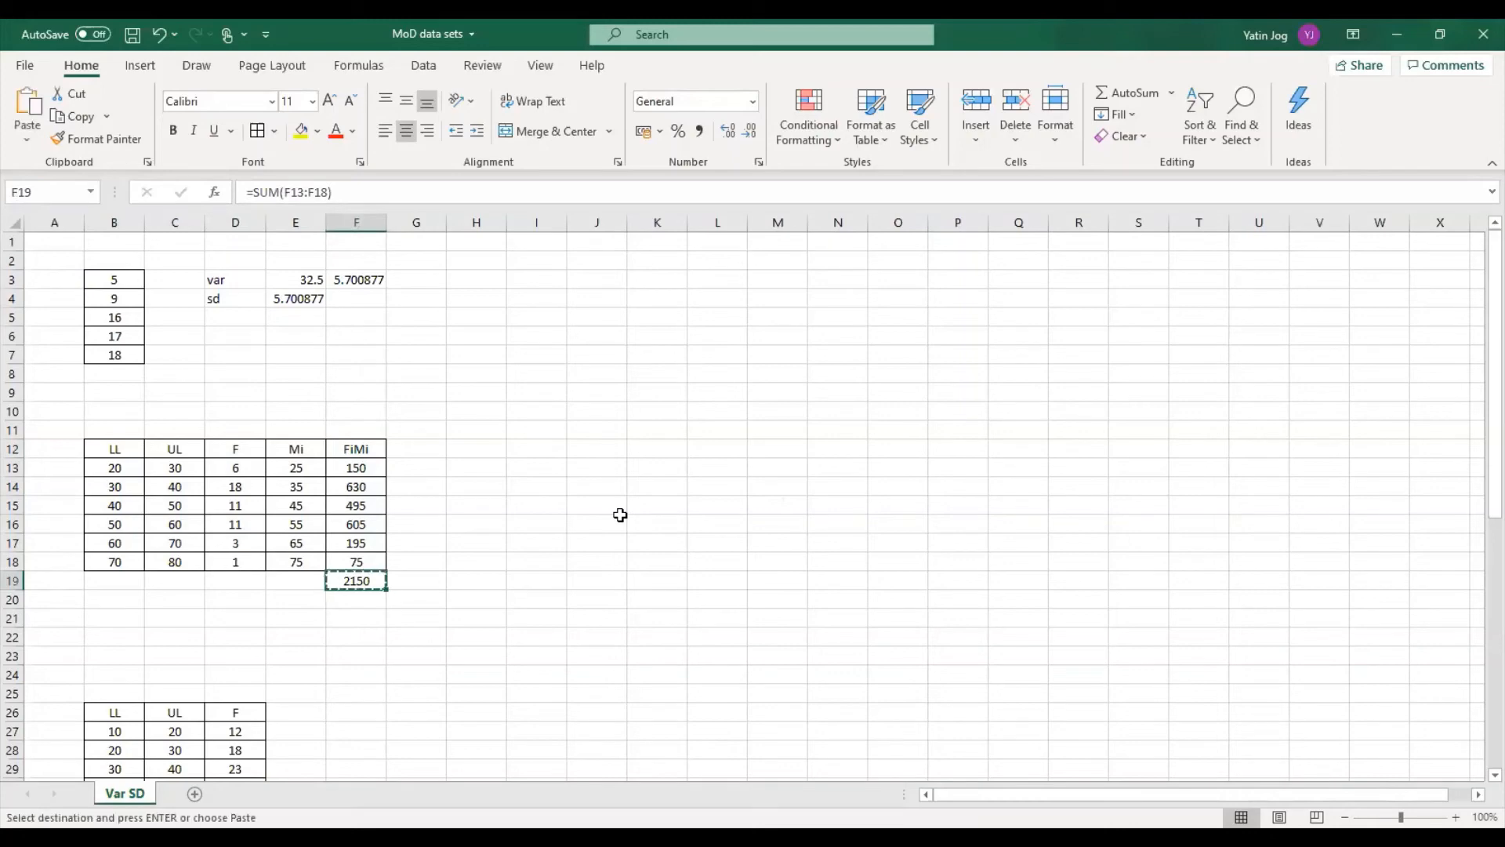
key("Left")
key("Left")
key("ctrl+v")
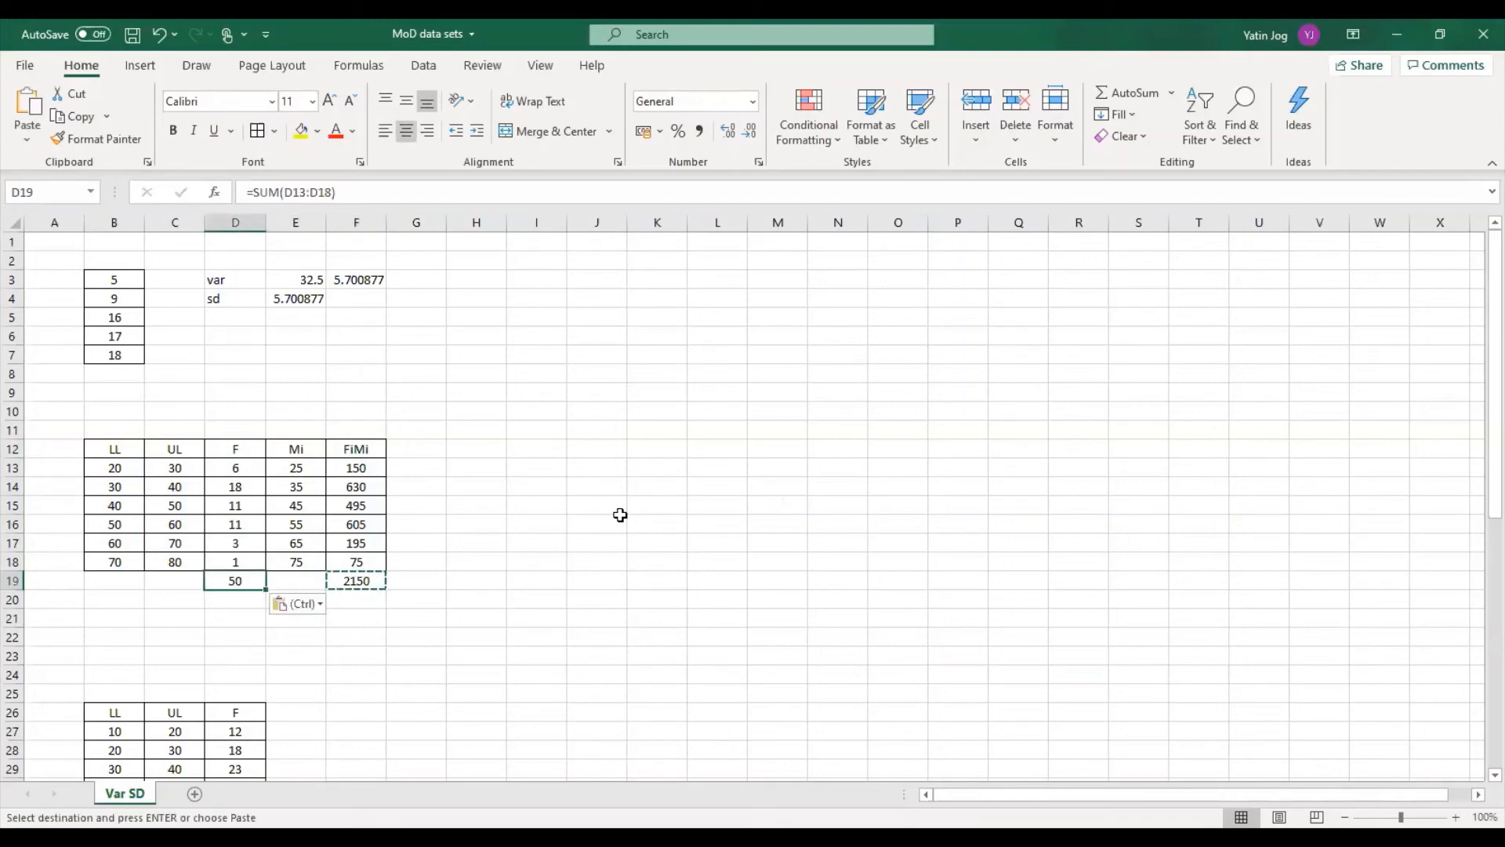
key("Escape")
Enter the label Mean in G10, above the first grouped table
key("Up")
key("Up")
key("Up")
key("Up")
key("Up")
key("Up")
key("Up")
key("Up")
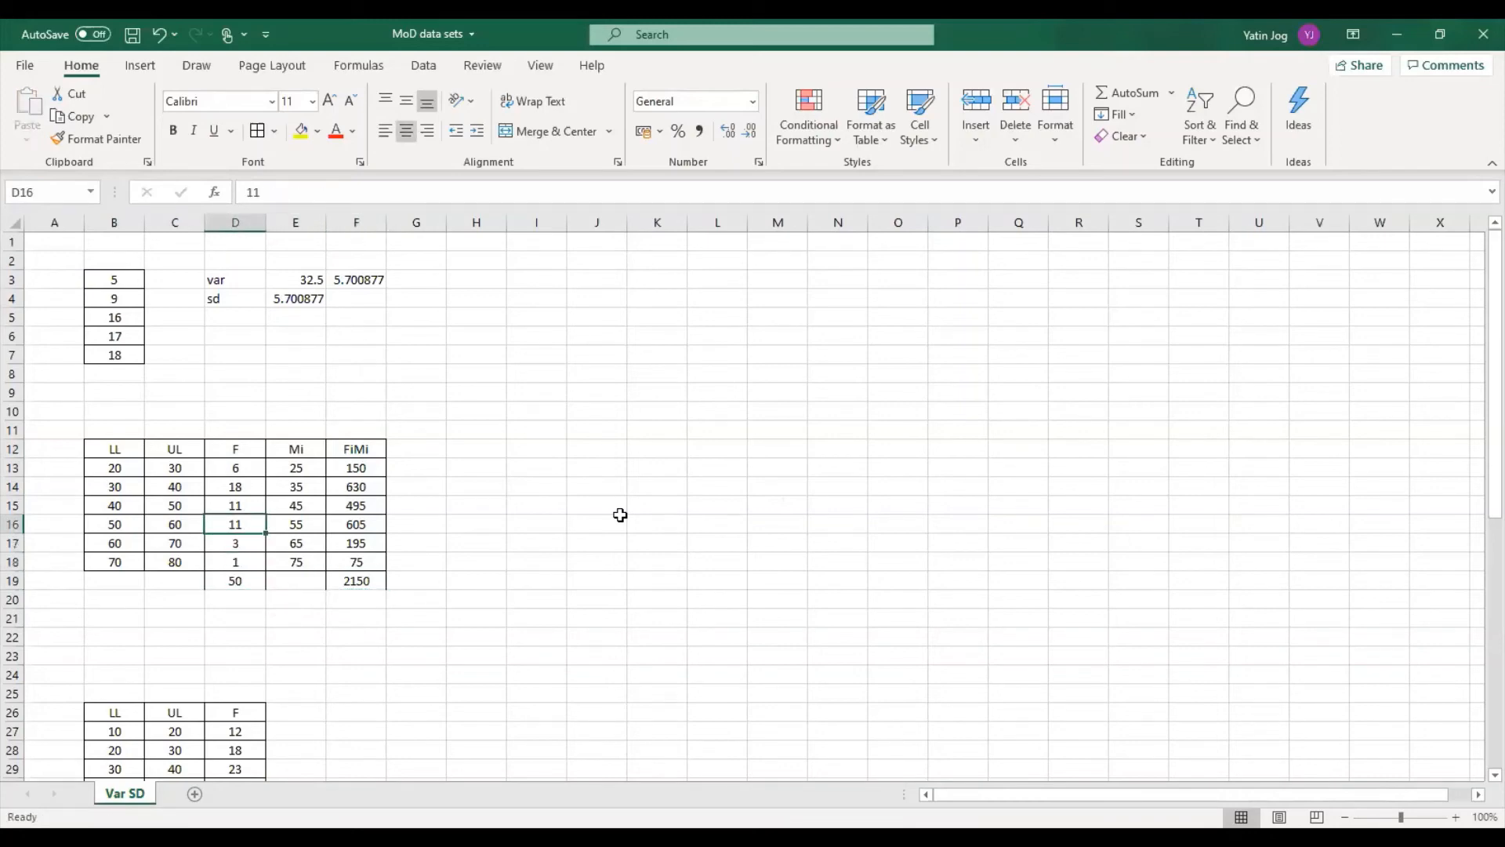
key("Right")
key("Right")
key("Right")
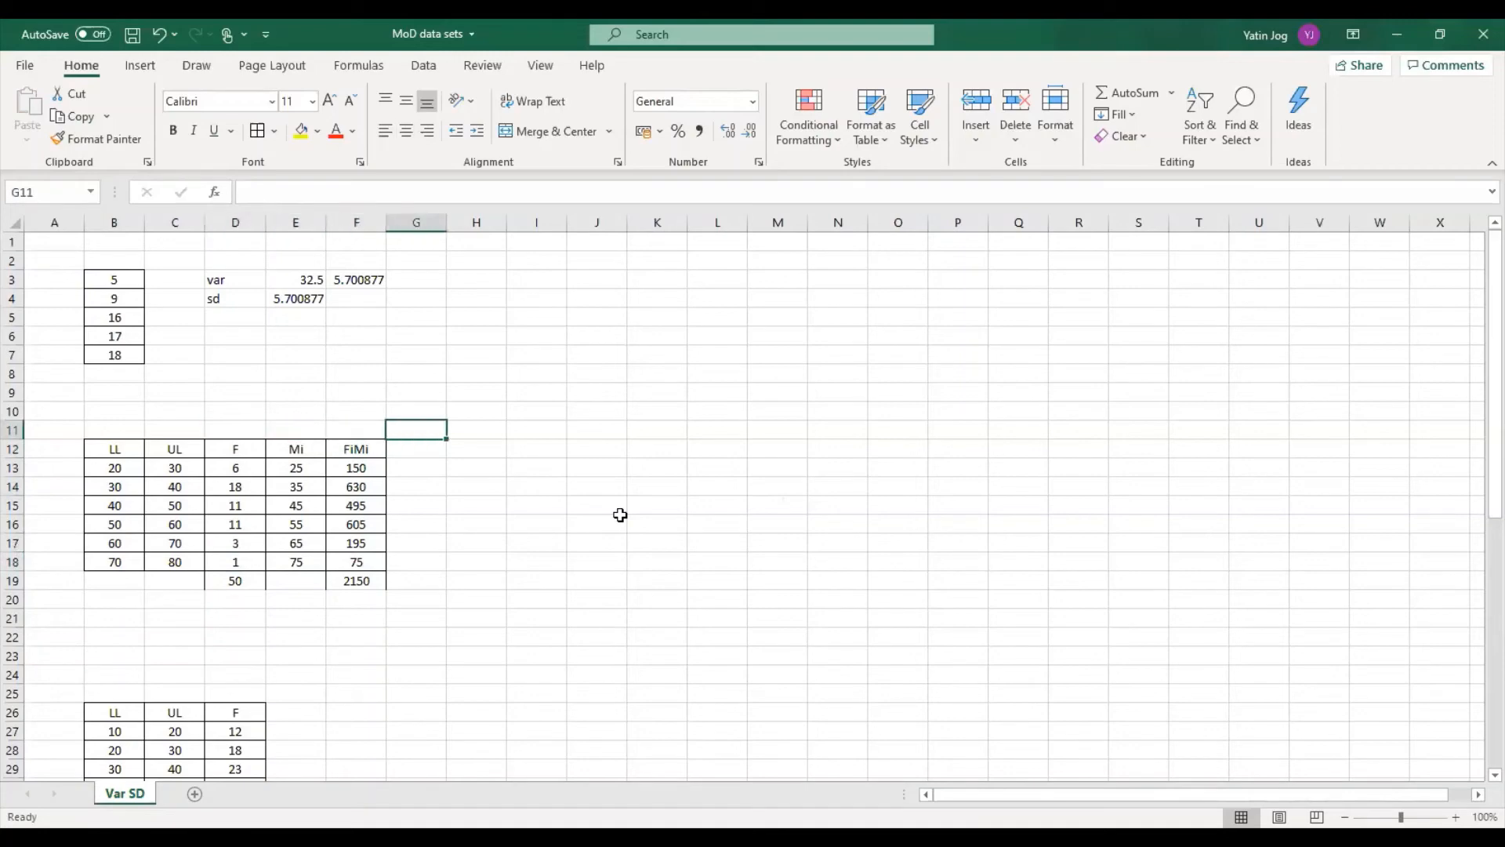
key("Up")
type("Mean")
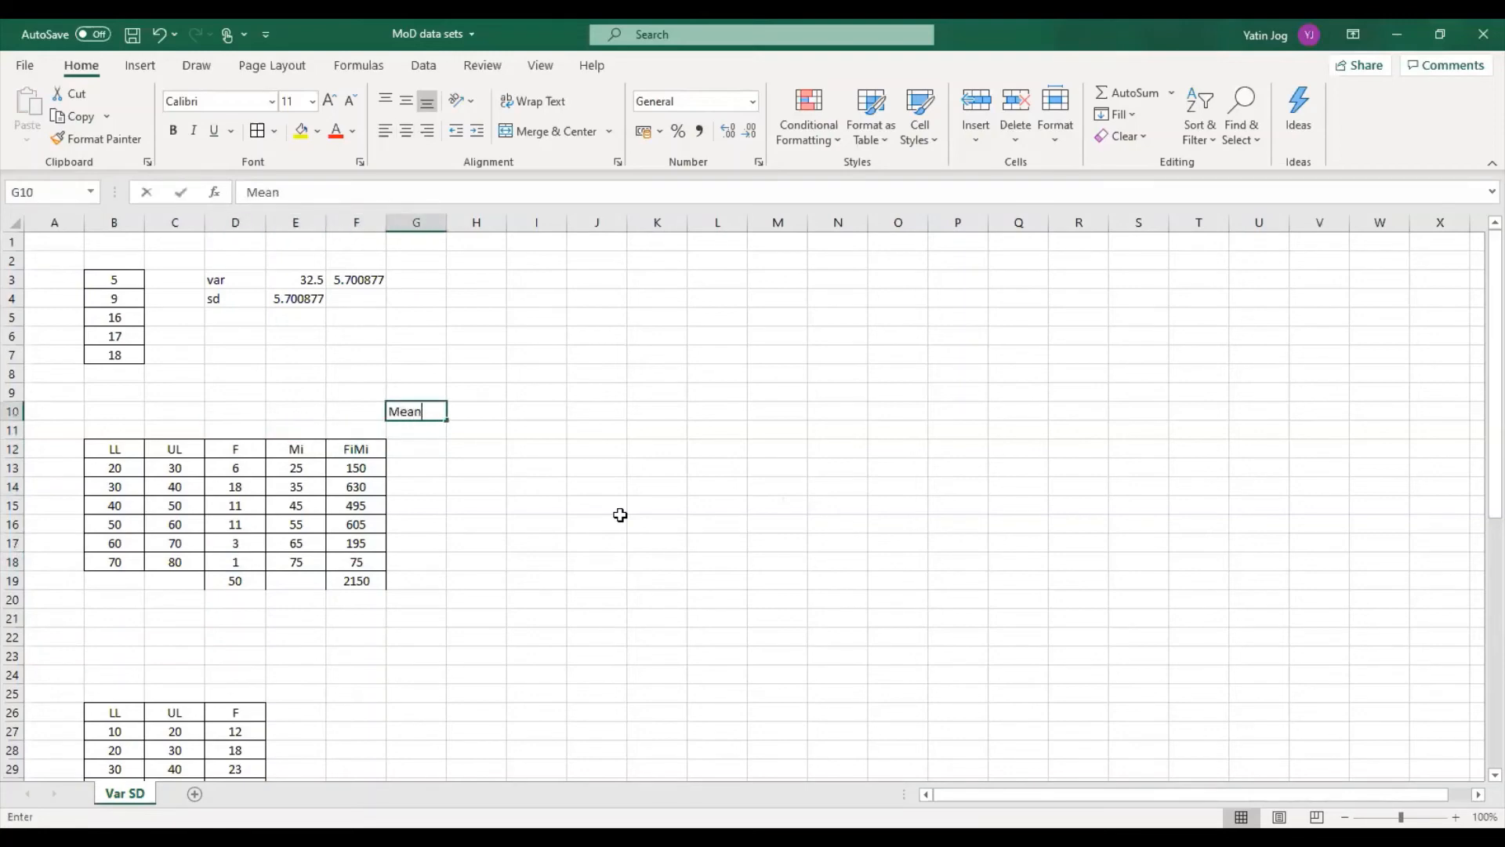
key("Return")
Calculate the grouped mean in G11 by dividing the FiMi total in F19 by the frequency total in D19
type("=")
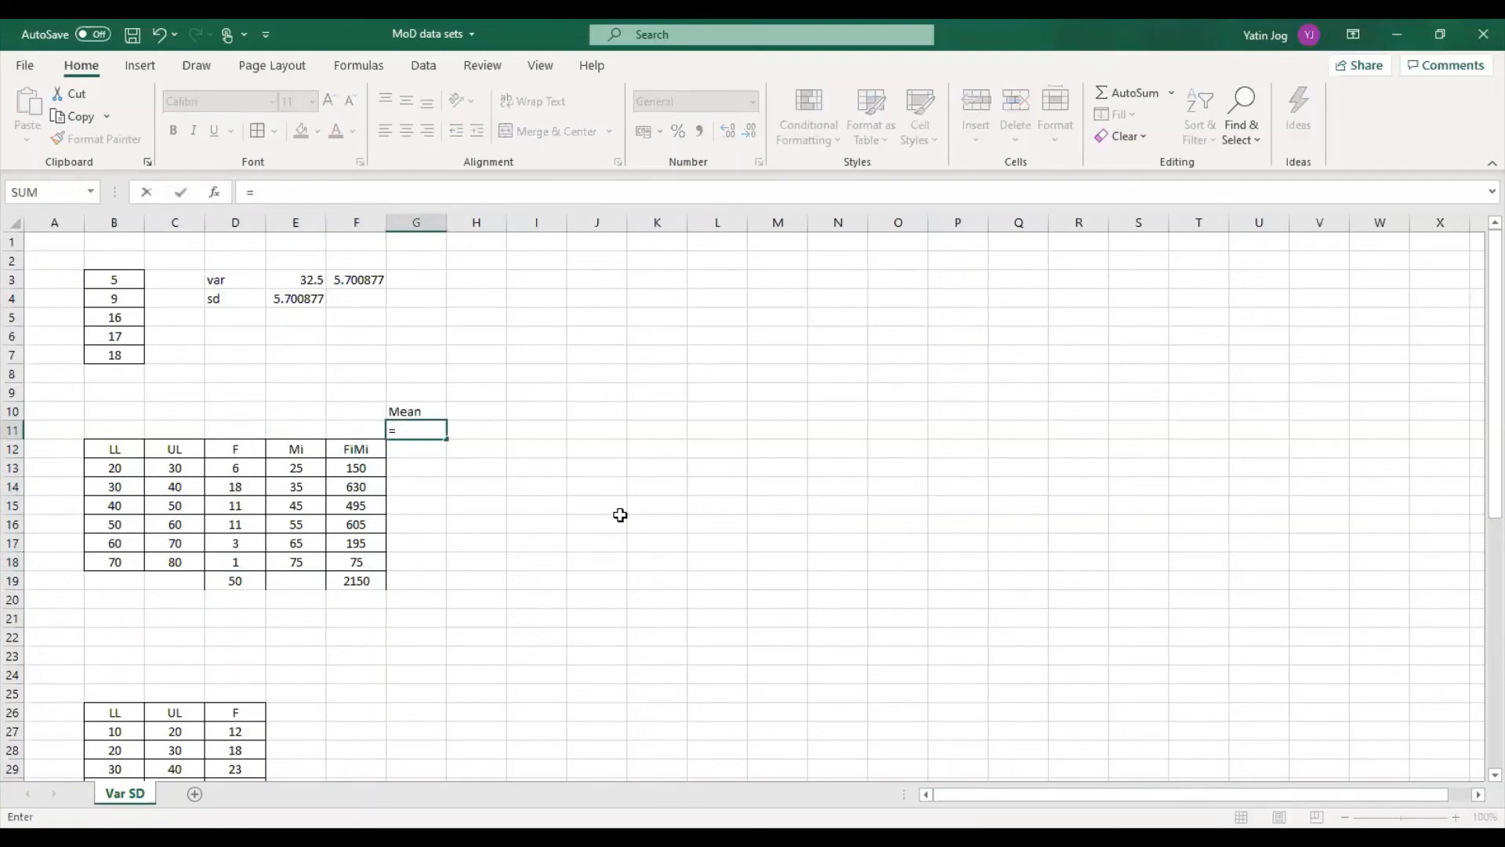
left_click(359, 580)
type("/")
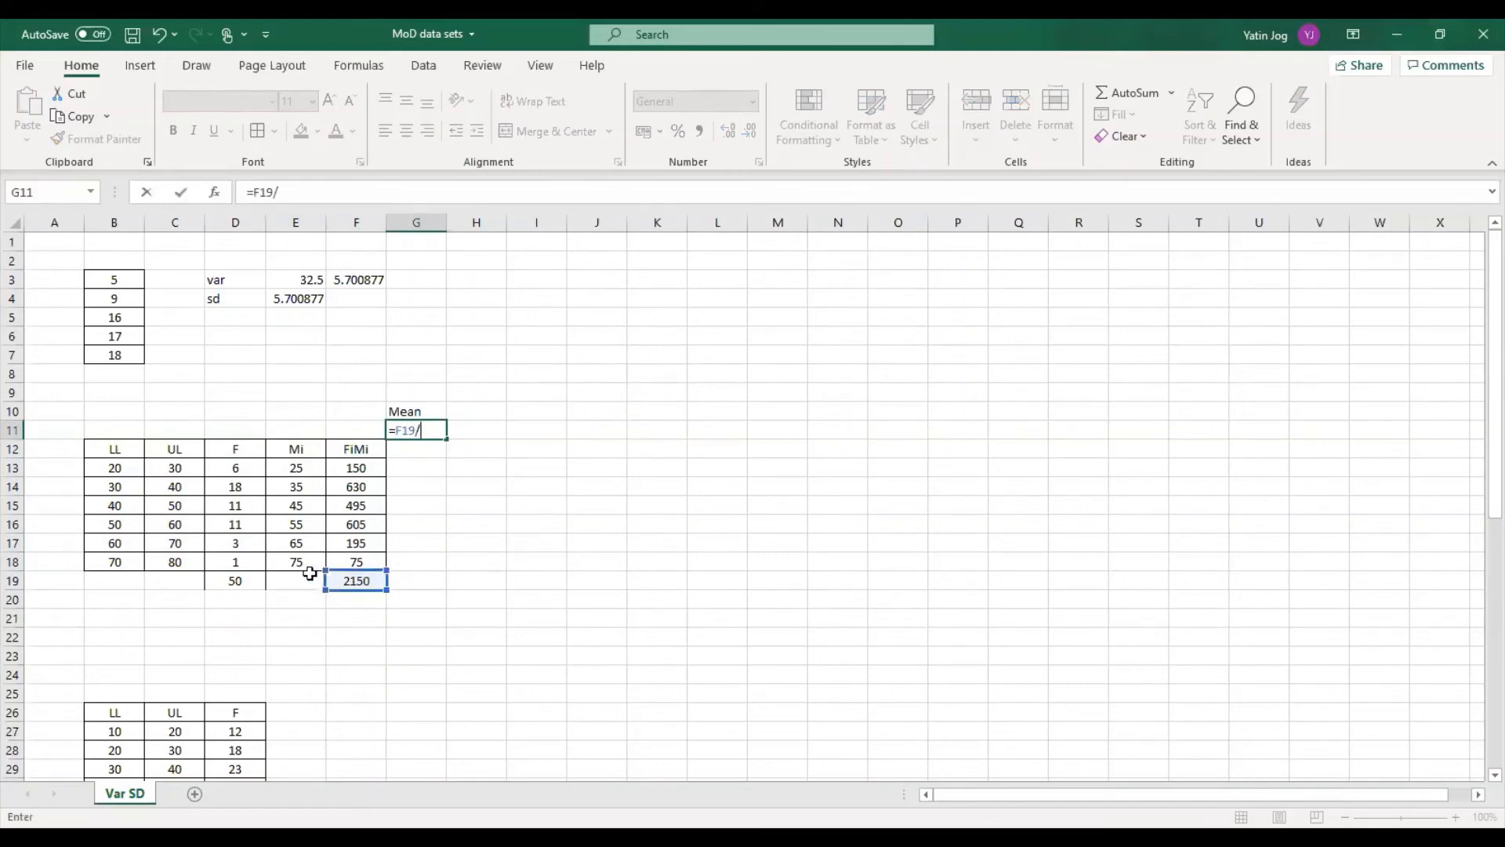
left_click(249, 578)
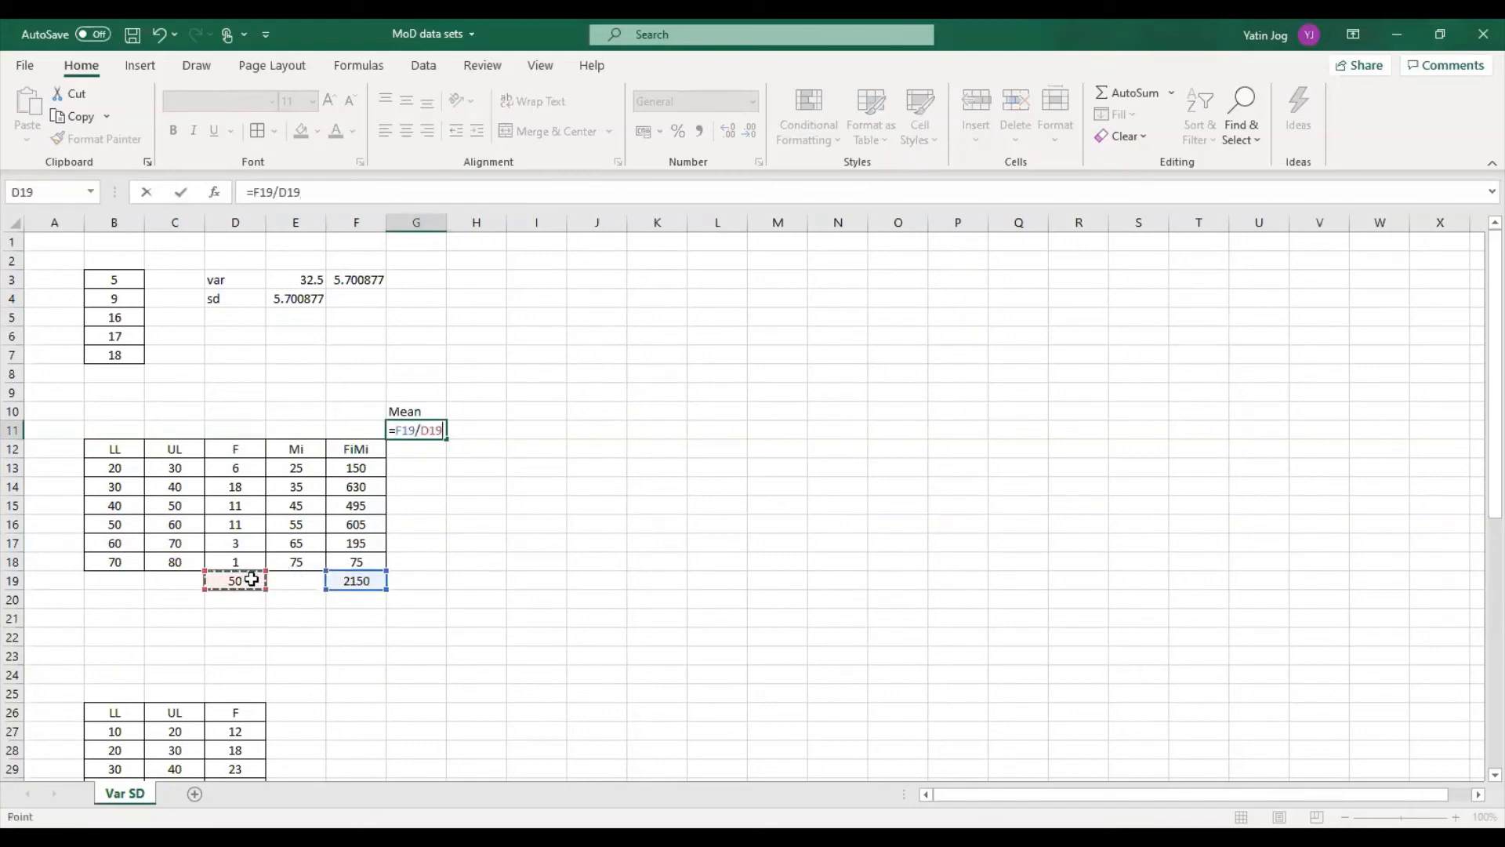
key("Return")
Centre the Mean label and its value in G10:G11 and give both cells borders
left_click_drag(396, 410, 395, 421)
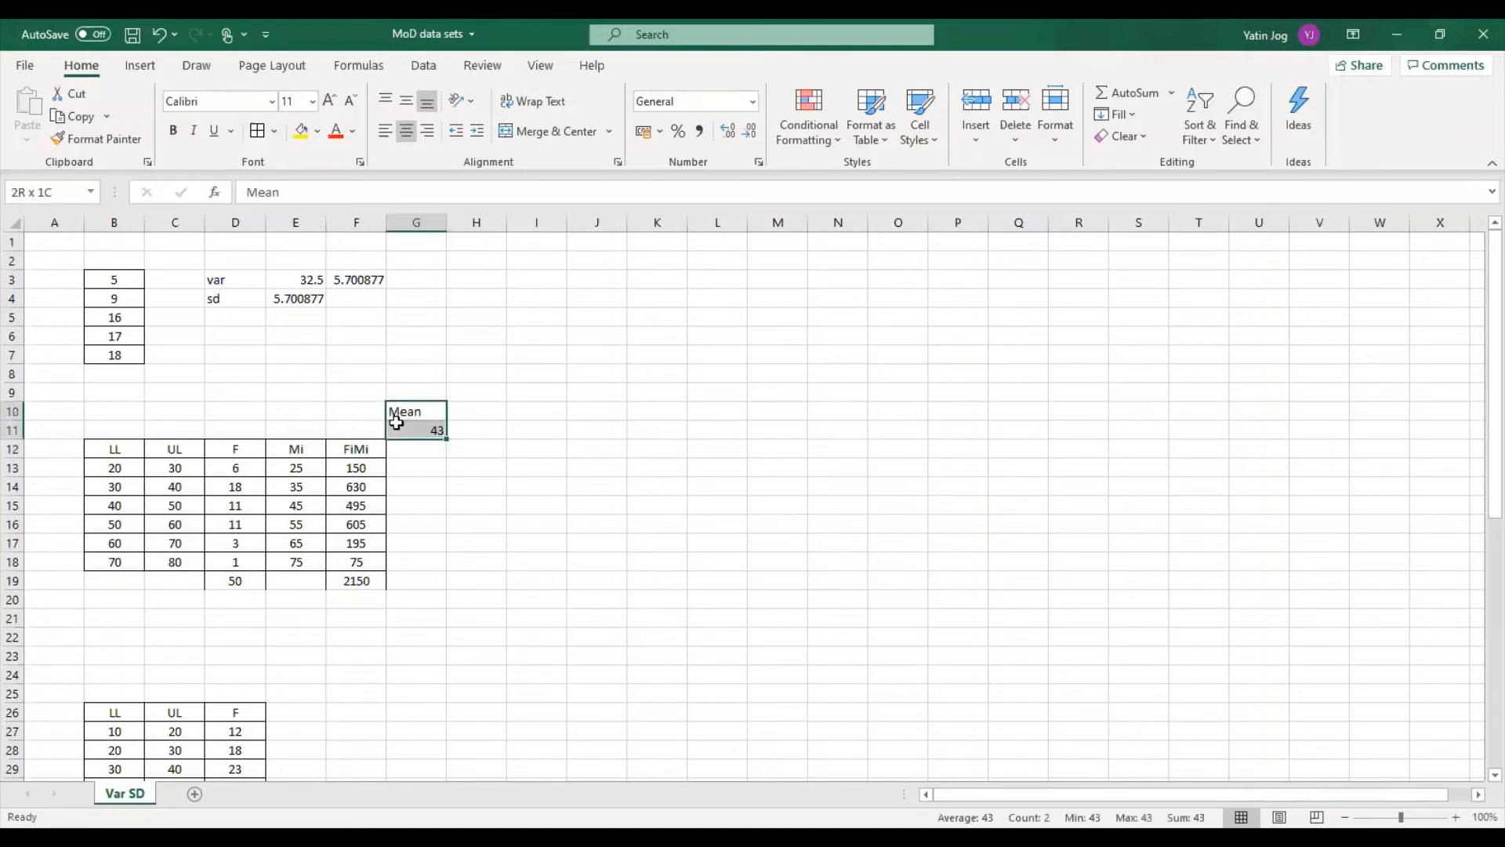
left_click(406, 131)
left_click(257, 131)
Enter the column header Mi-Mean in G12, beside the FiMi header
left_click(416, 451)
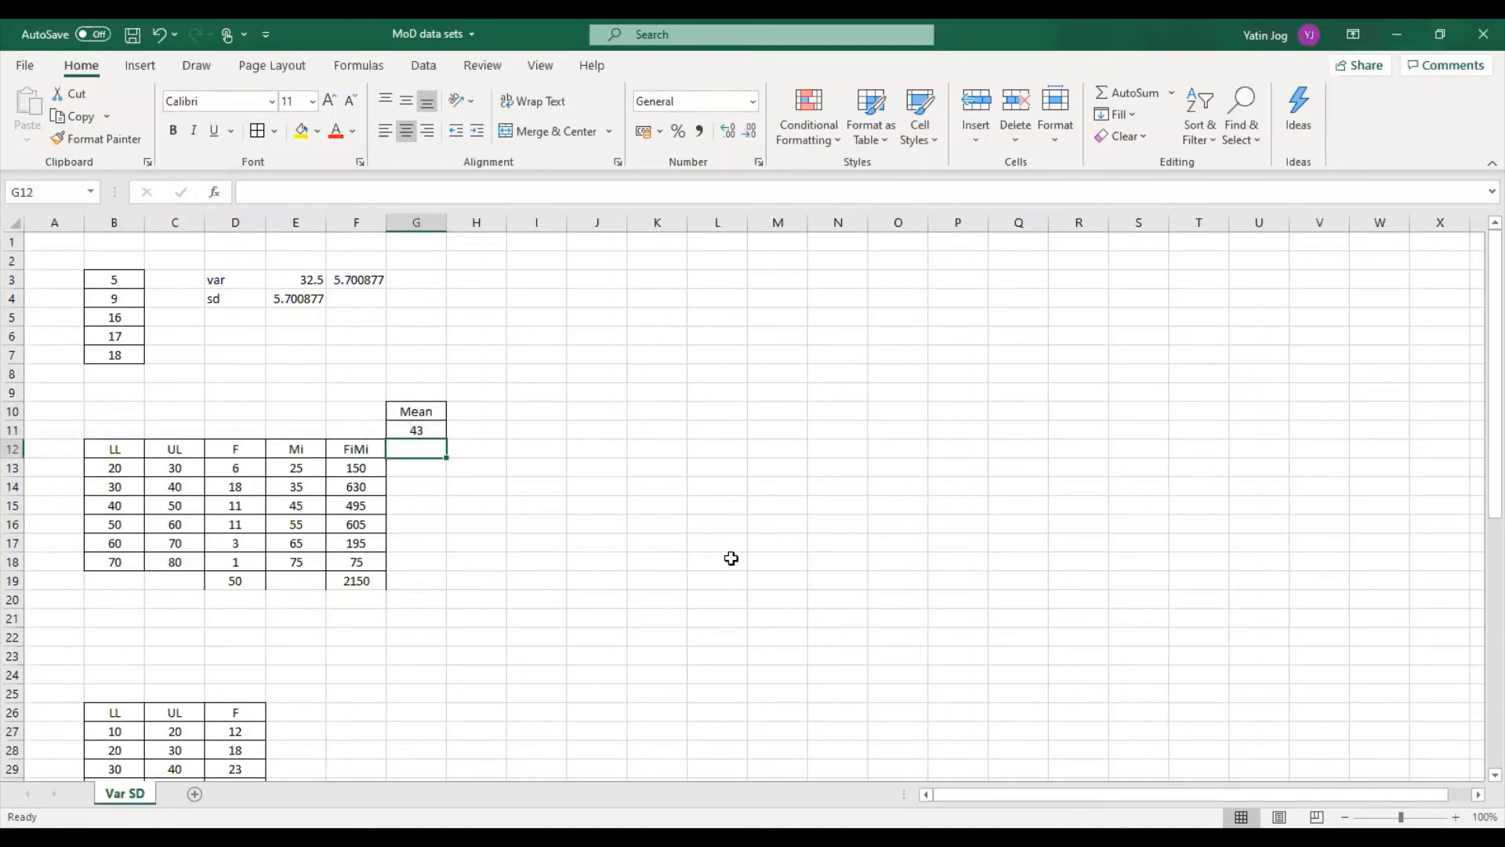
type("Mi")
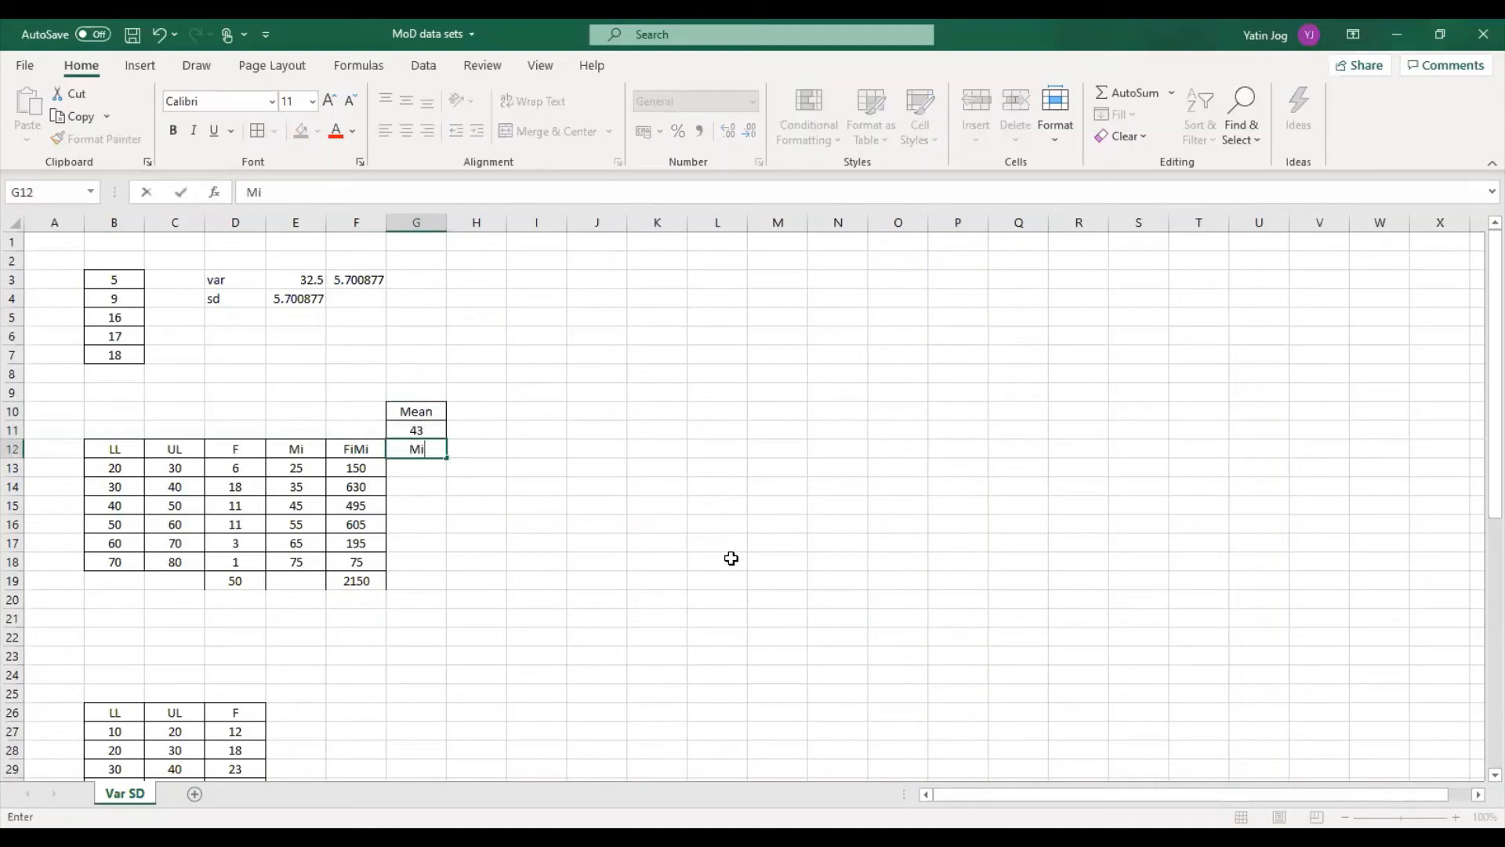
type("-Mean")
key("Return")
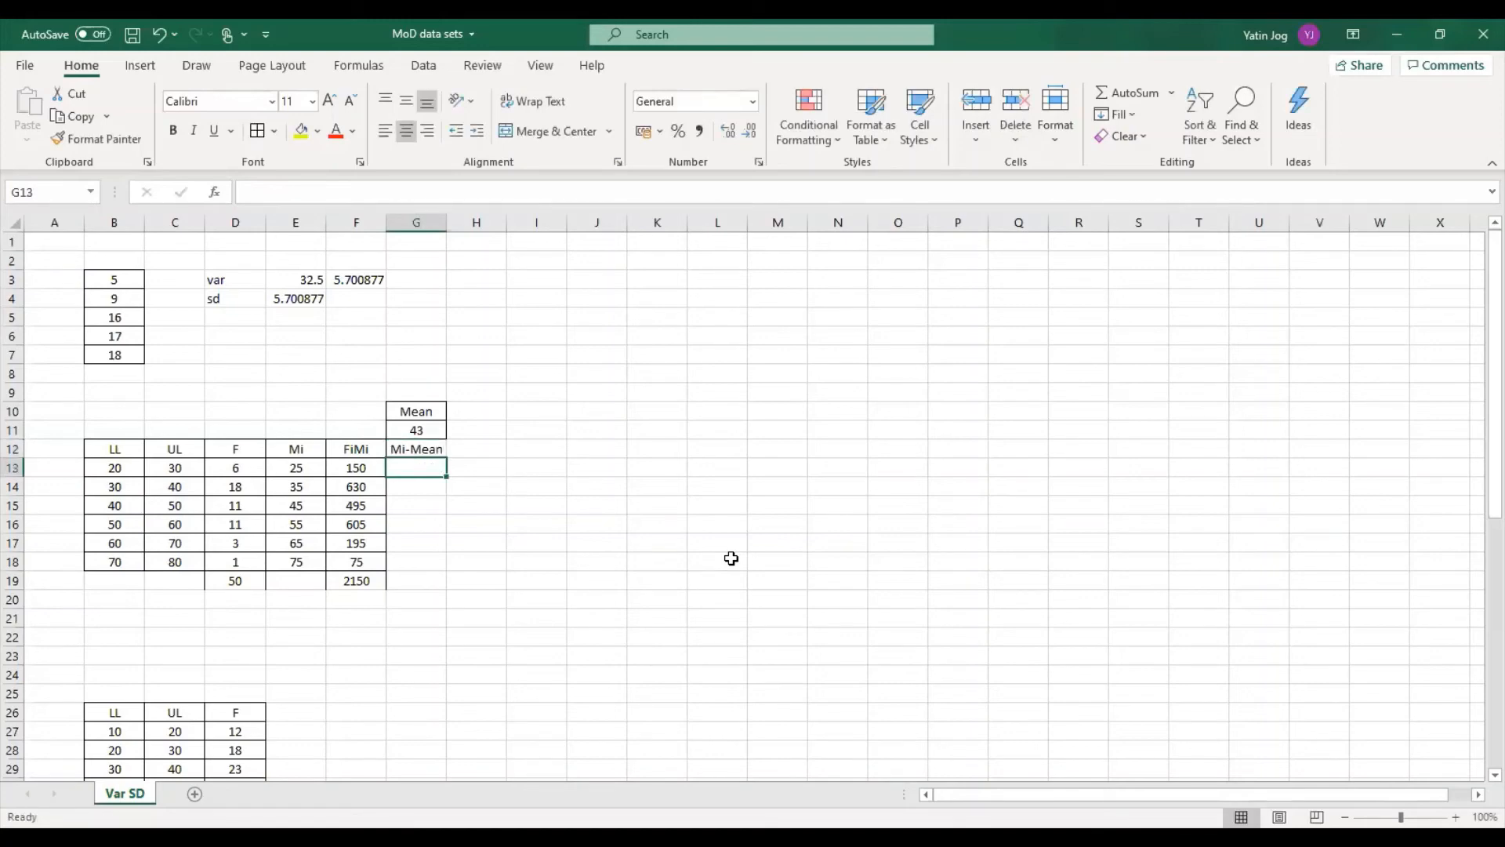
Calculate the first deviation in G13 by subtracting the mean in G11 from the midpoint in E13
type("=")
key("Left")
key("Left")
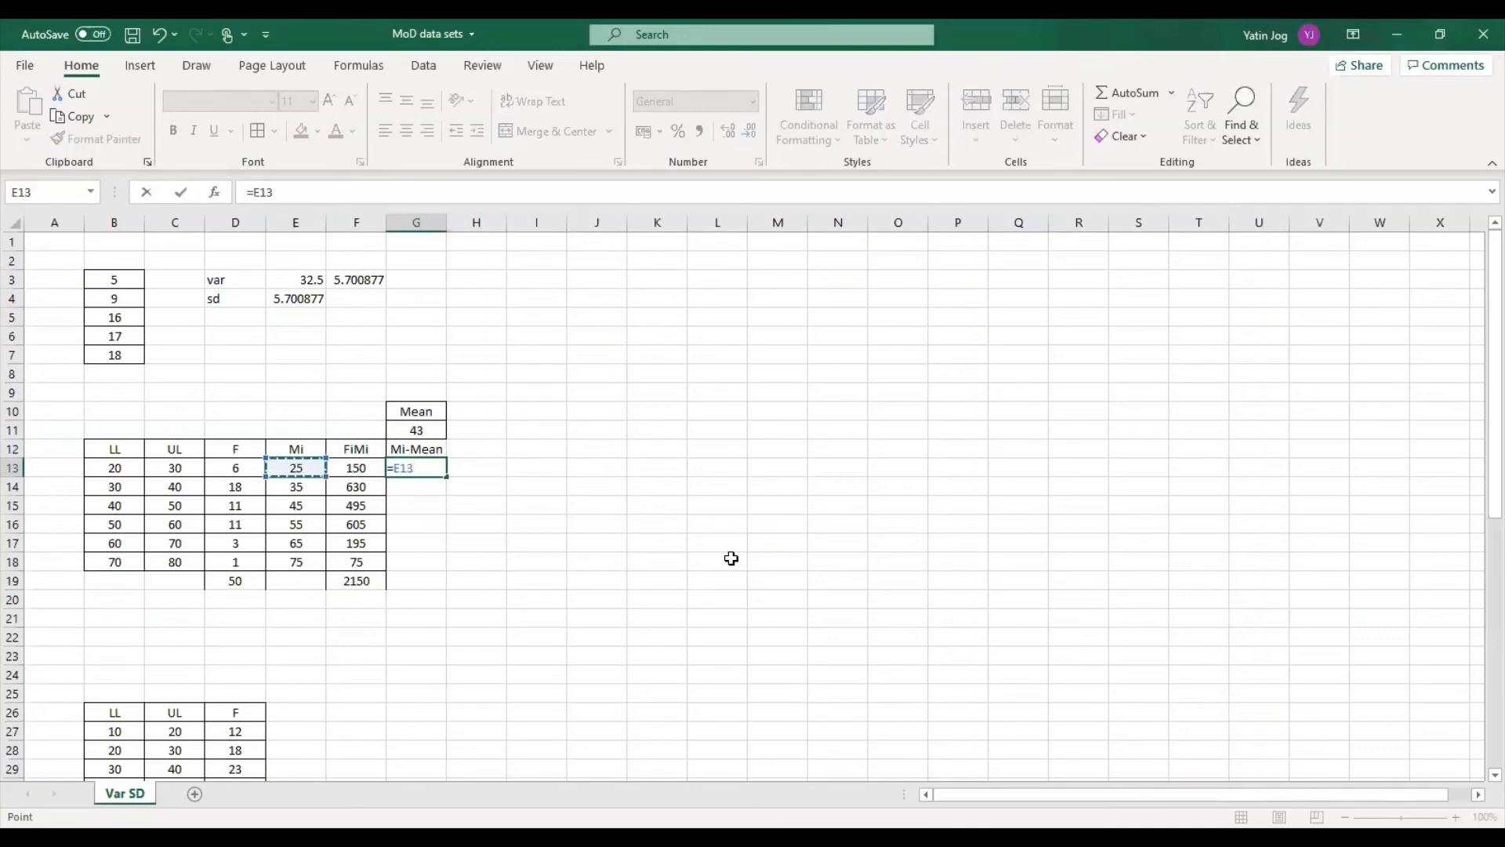
type("-")
left_click(421, 431)
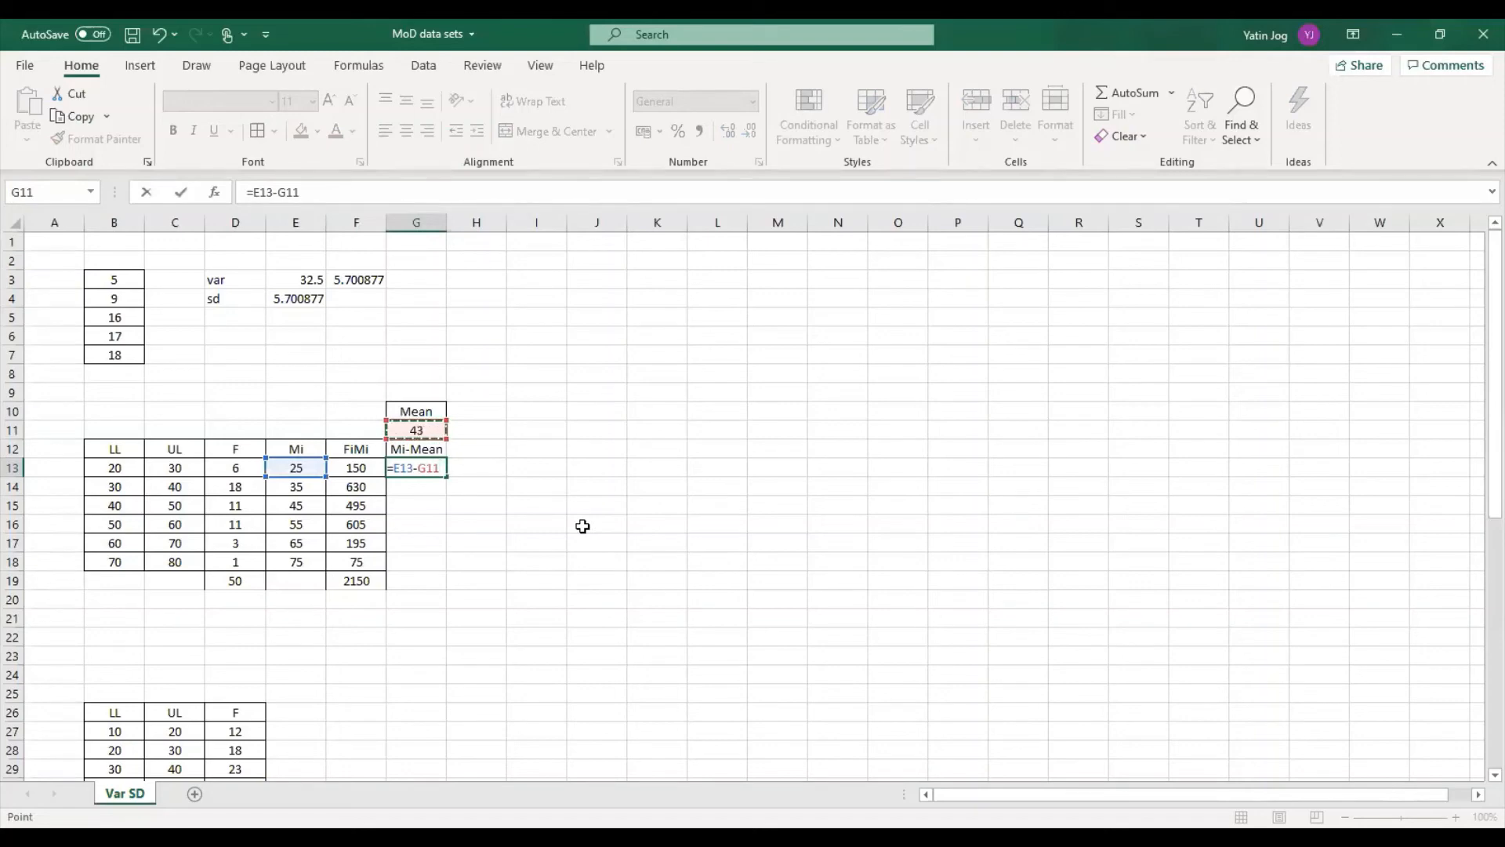
key("Return")
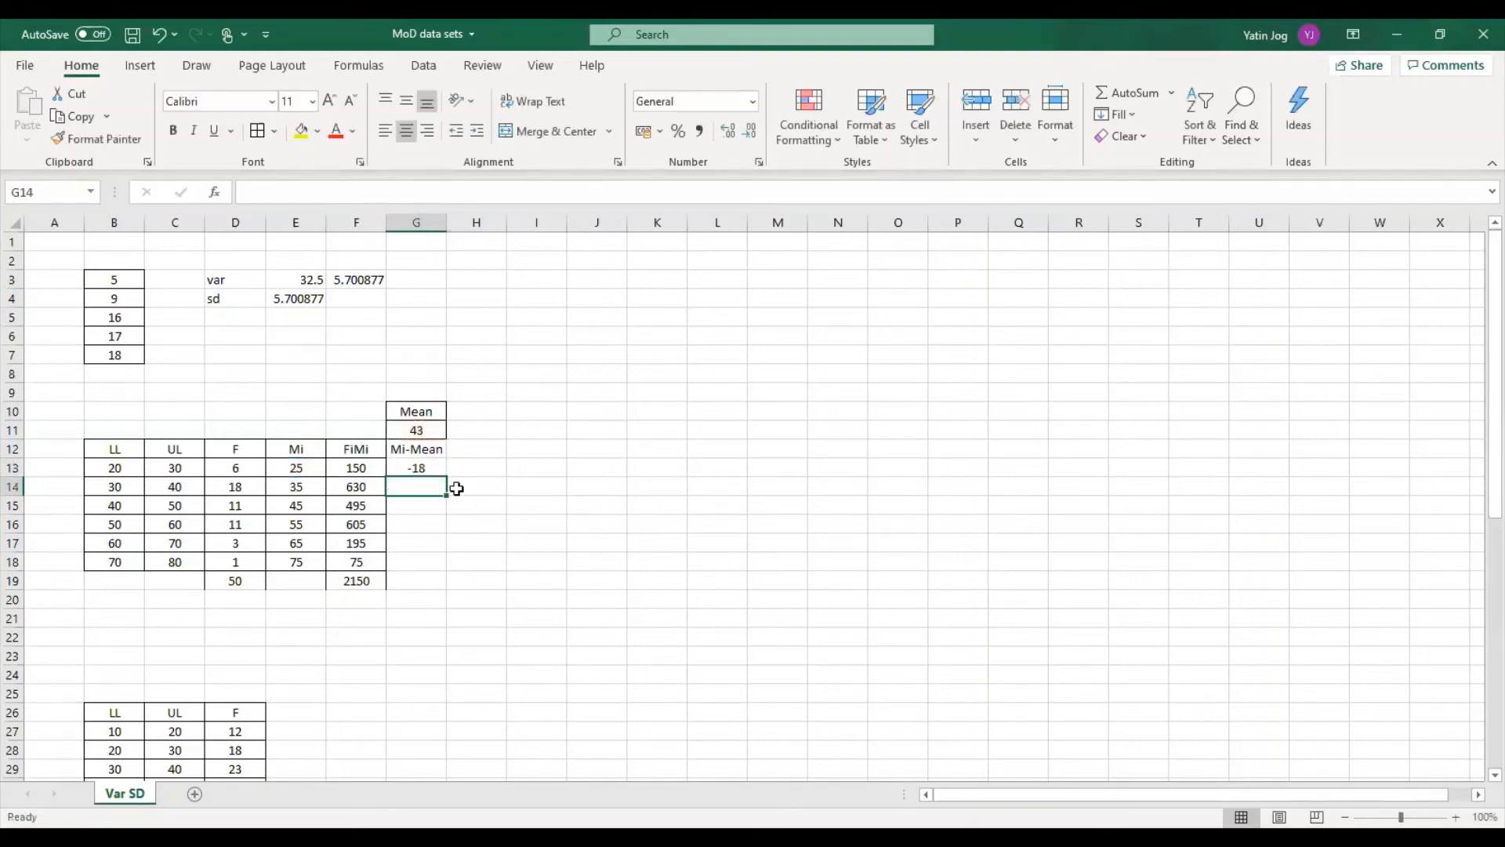
Make the mean reference in G13's formula absolute, so that it reads =E13-$G$11
key("Up")
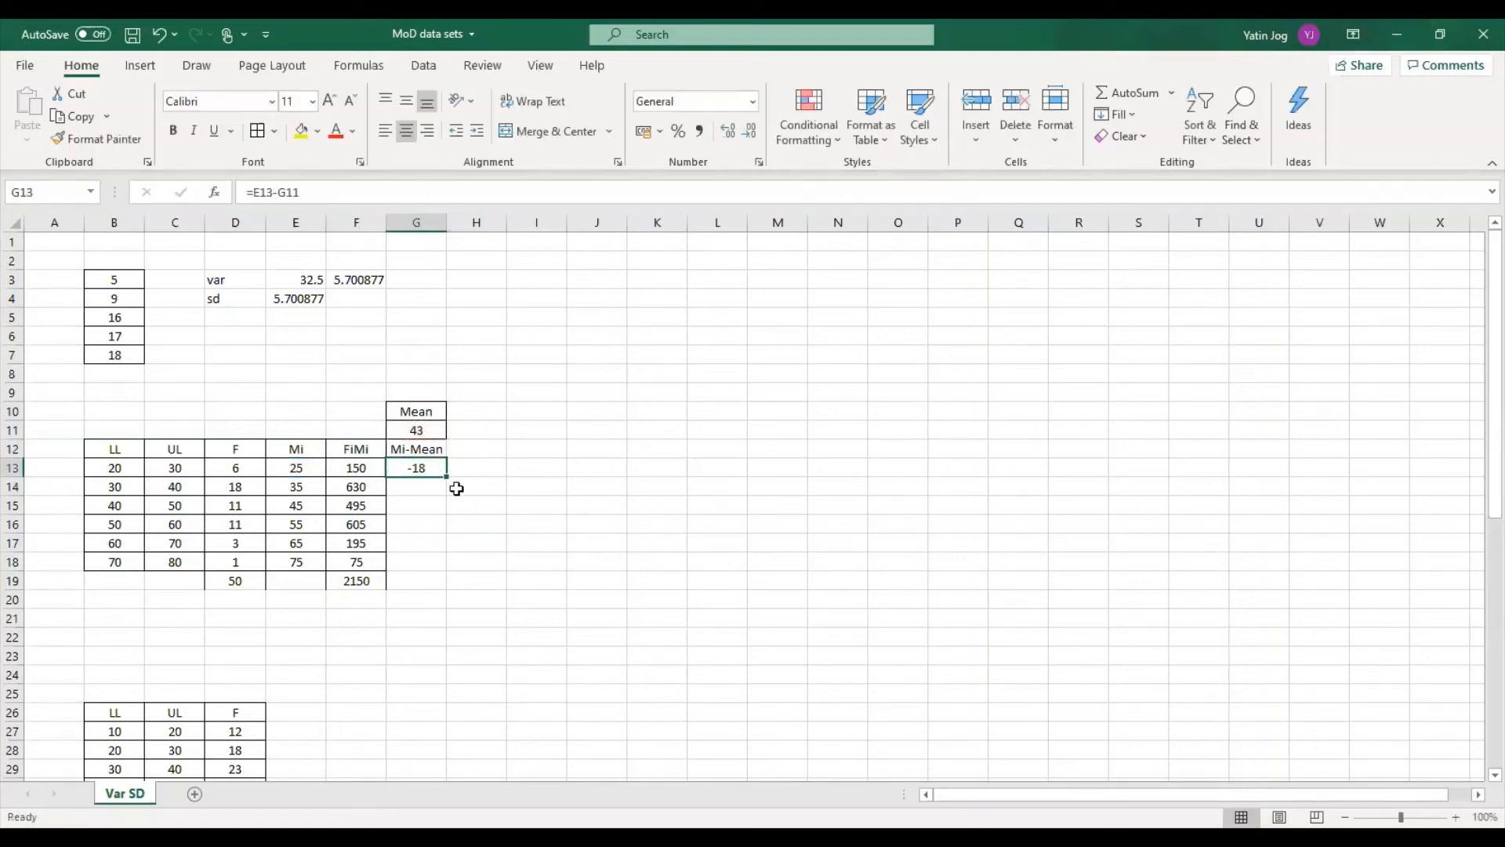
left_click(282, 193)
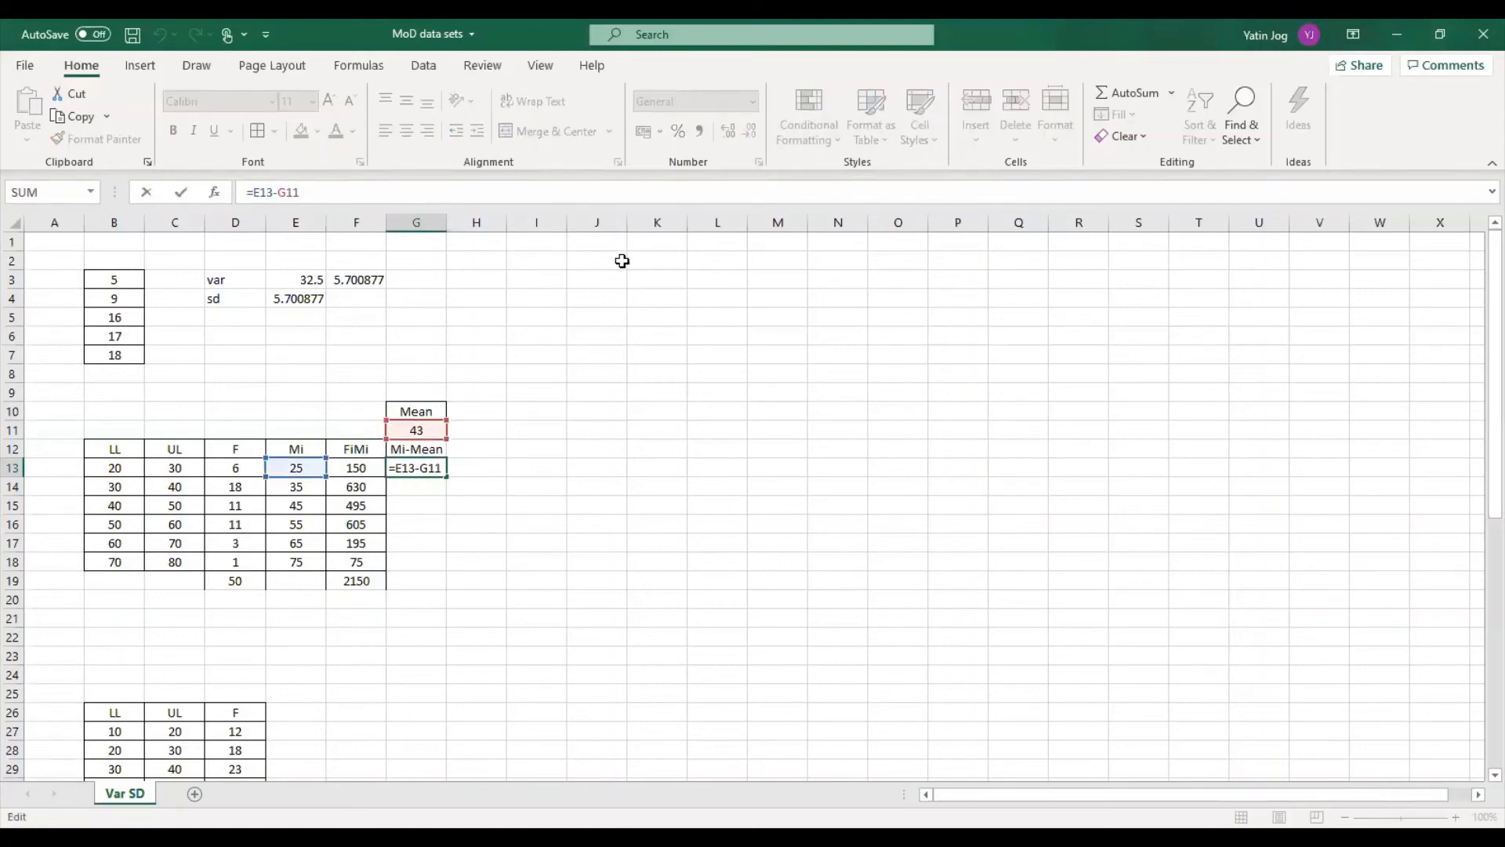
type("$G$")
key("Return")
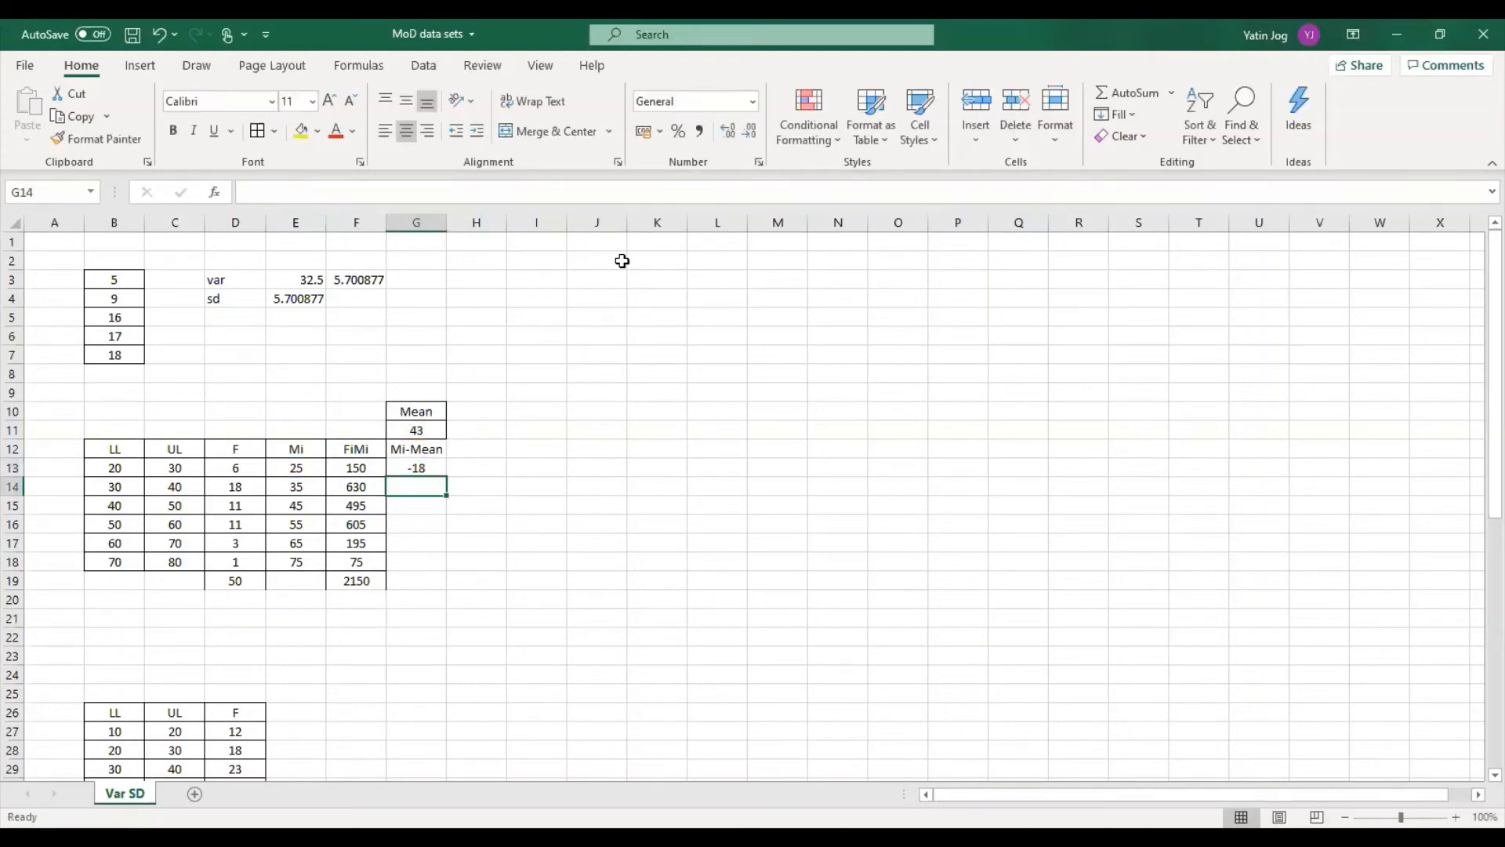
Copy the deviation formula from G13 to G14:G18
key("Up")
key("ctrl+c")
key("Down")
key("shift+Down")
key("shift+Down")
key("shift+Down")
key("shift+Down")
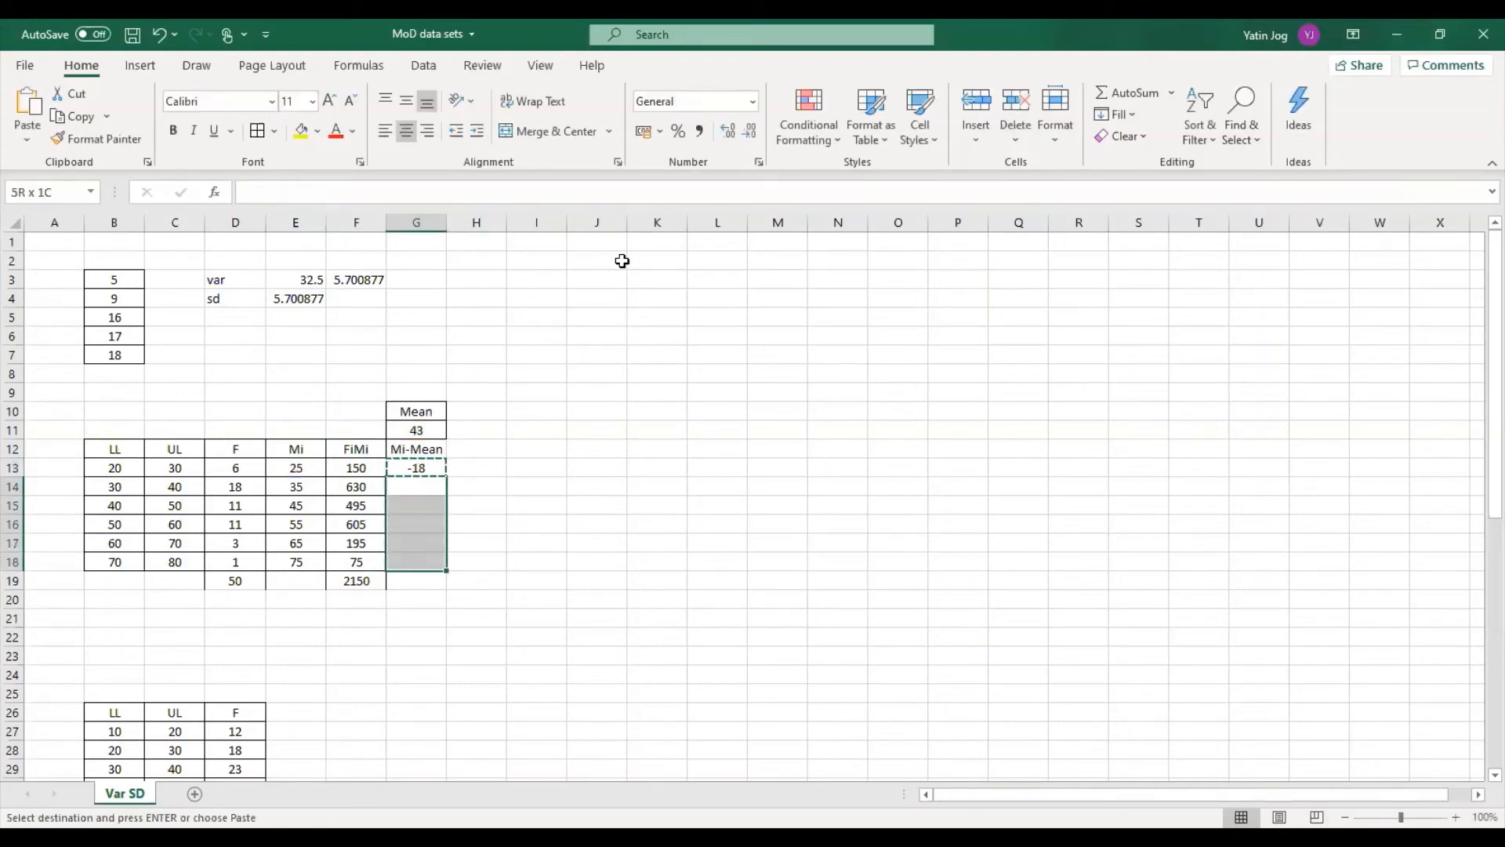
key("ctrl+v")
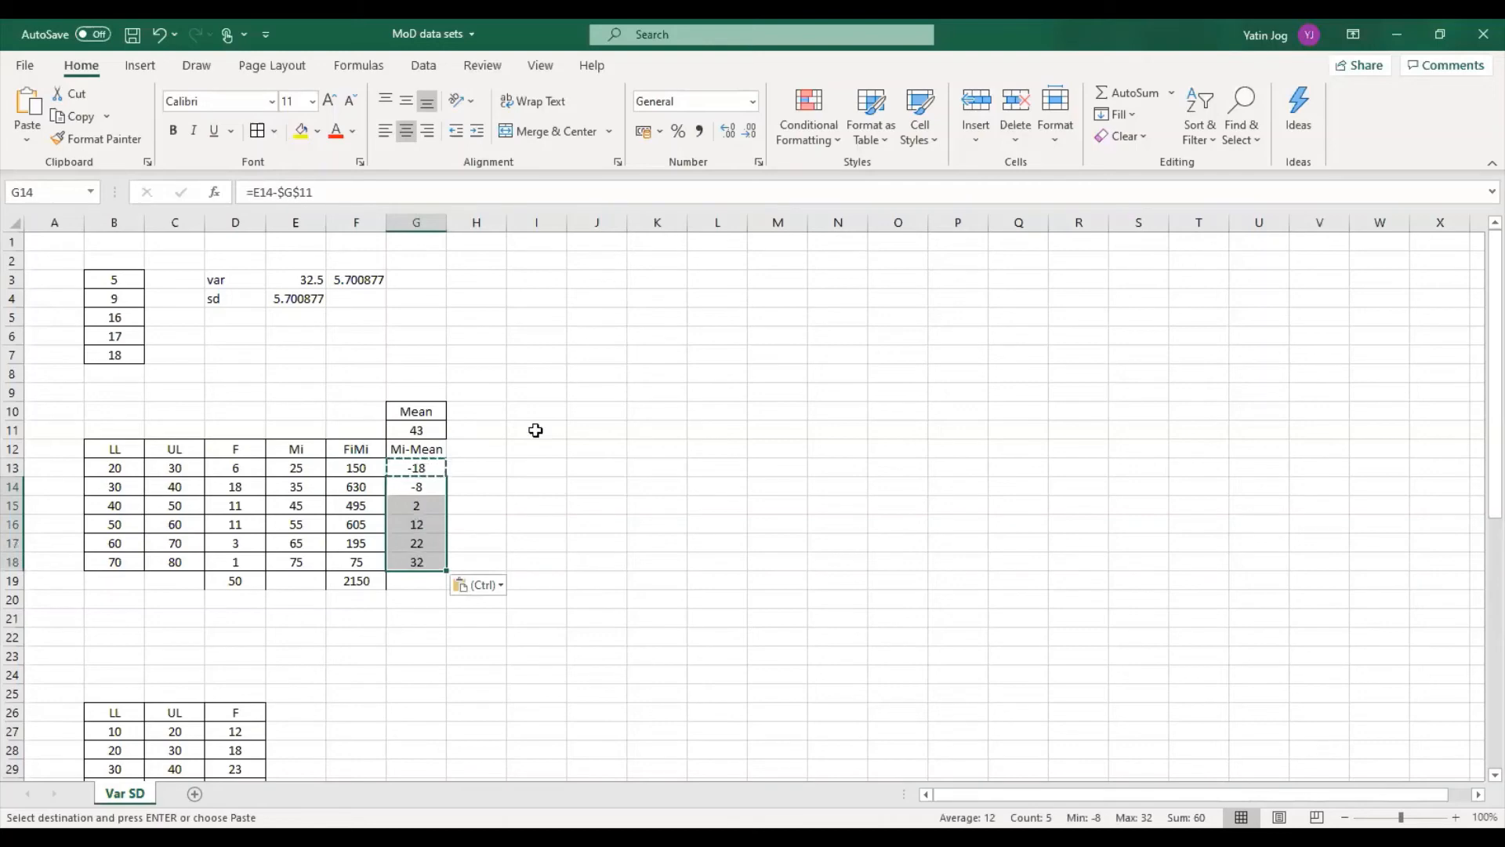
key("Escape")
Add borders to all cells of the Mi-Mean column, G12:G18
left_click(518, 469)
left_click(414, 447)
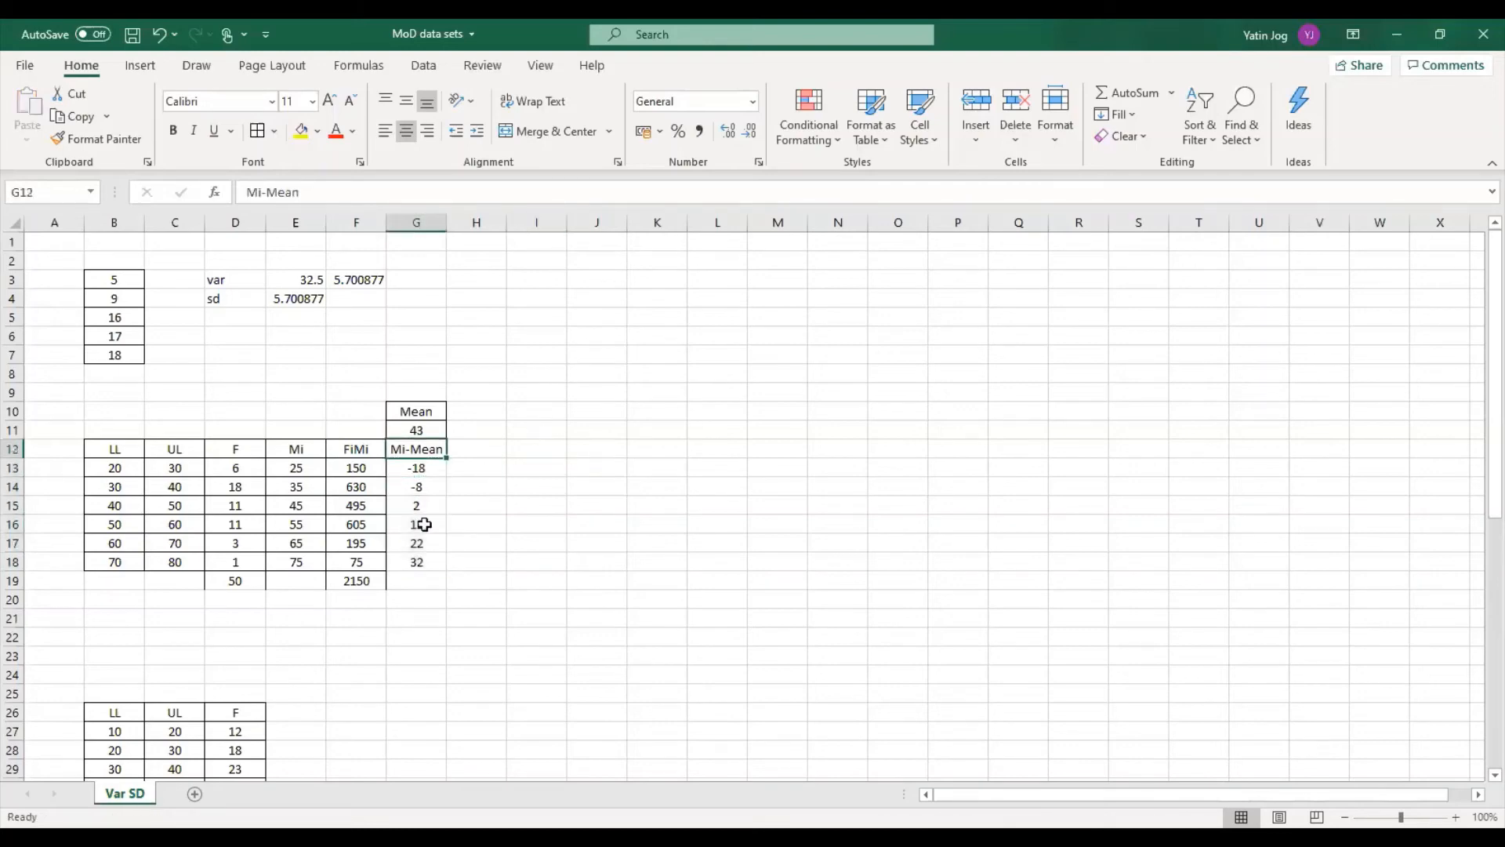
left_click(423, 558, "shift")
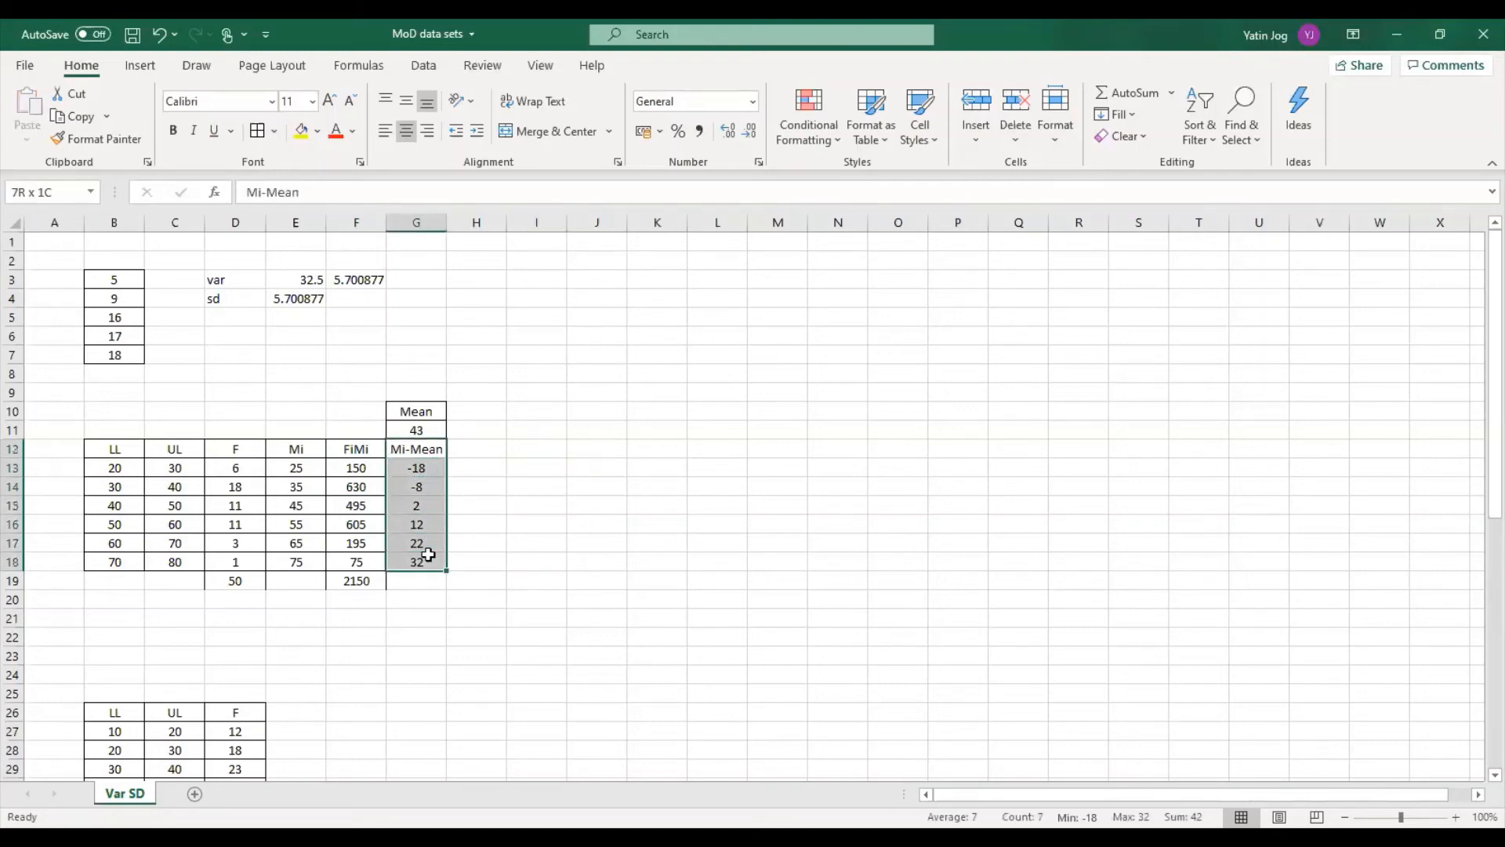
left_click(637, 559)
Enter the label D in G9, above the Mean label, to denote the deviations
left_click(407, 390)
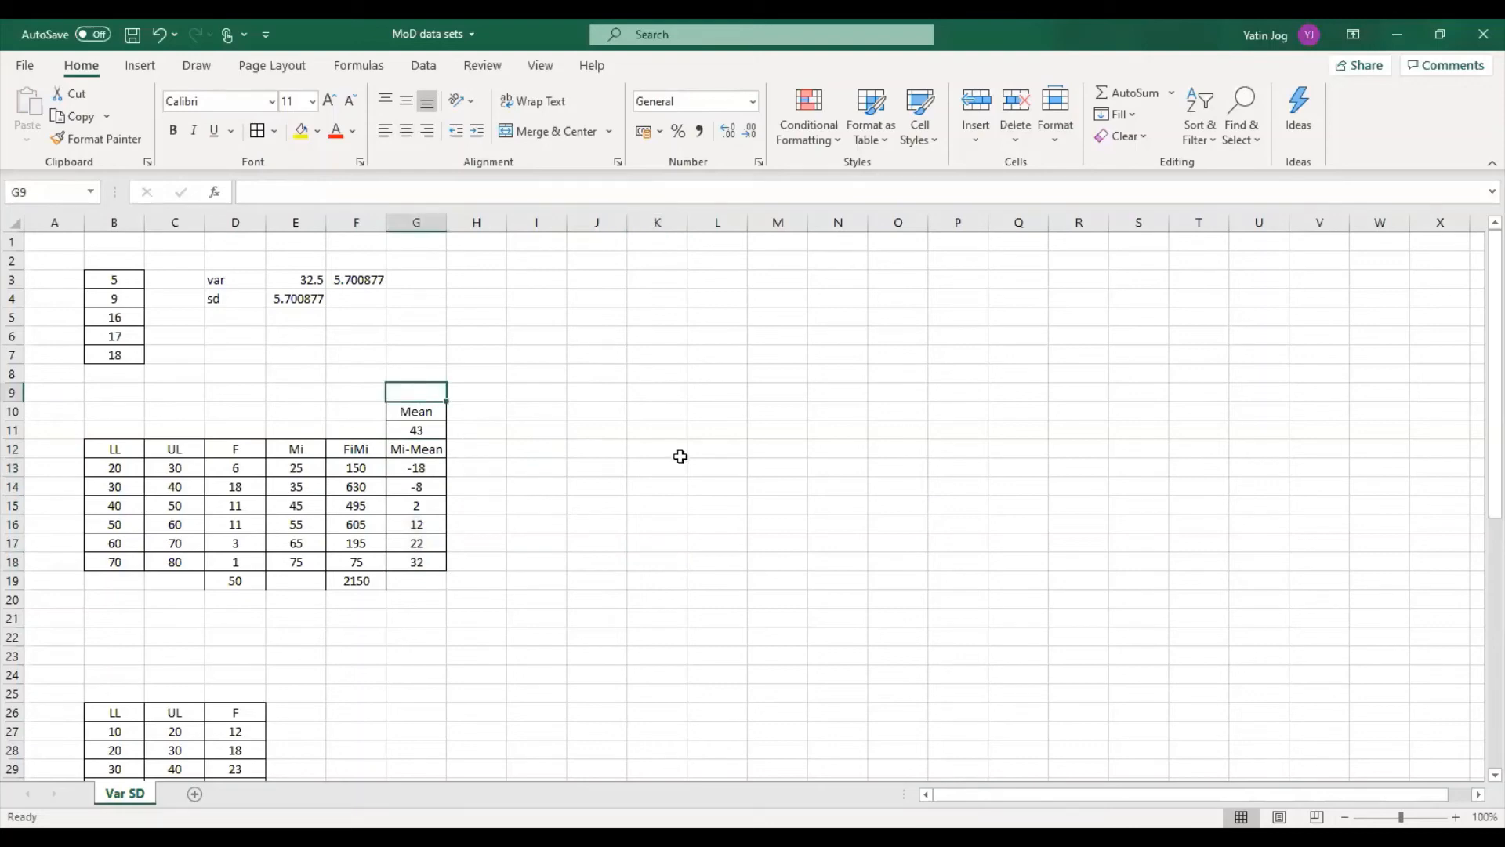
type("D")
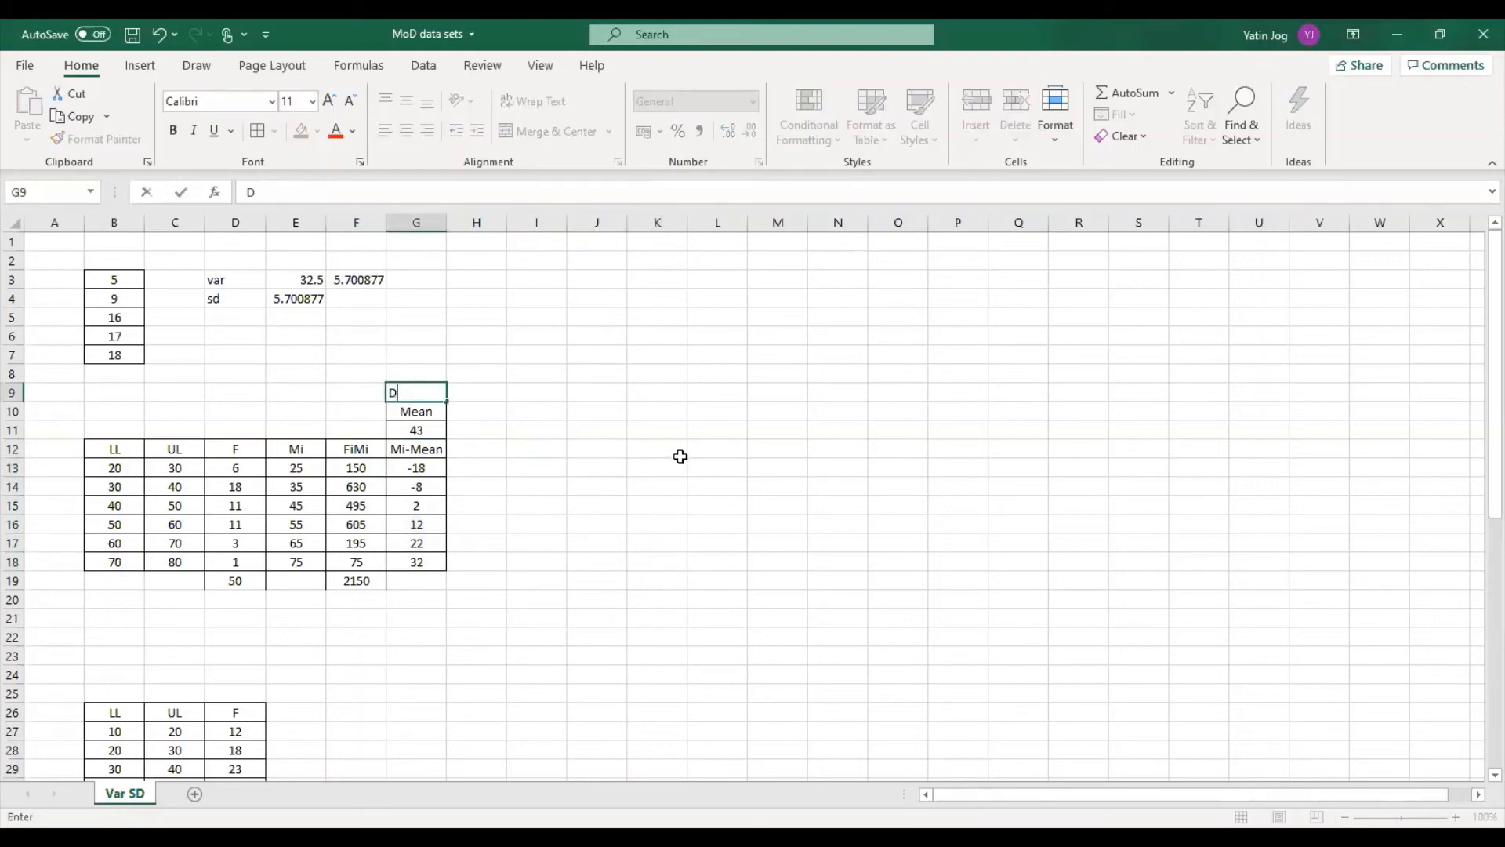
left_click(596, 445)
Enter the column header D square in H12, beside the Mi-Mean header
left_click(492, 414)
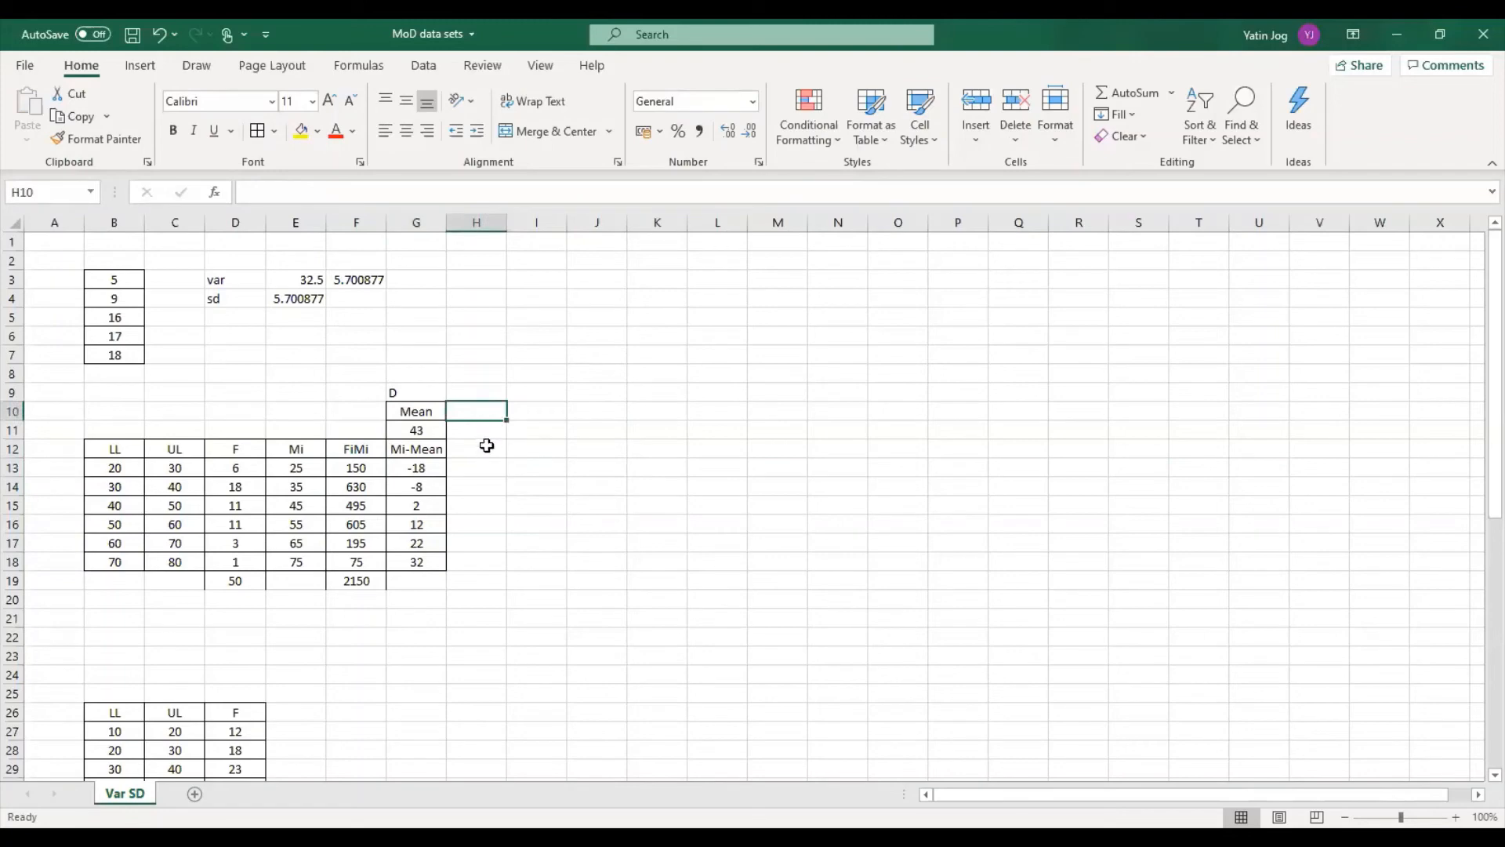
left_click(486, 448)
type("D")
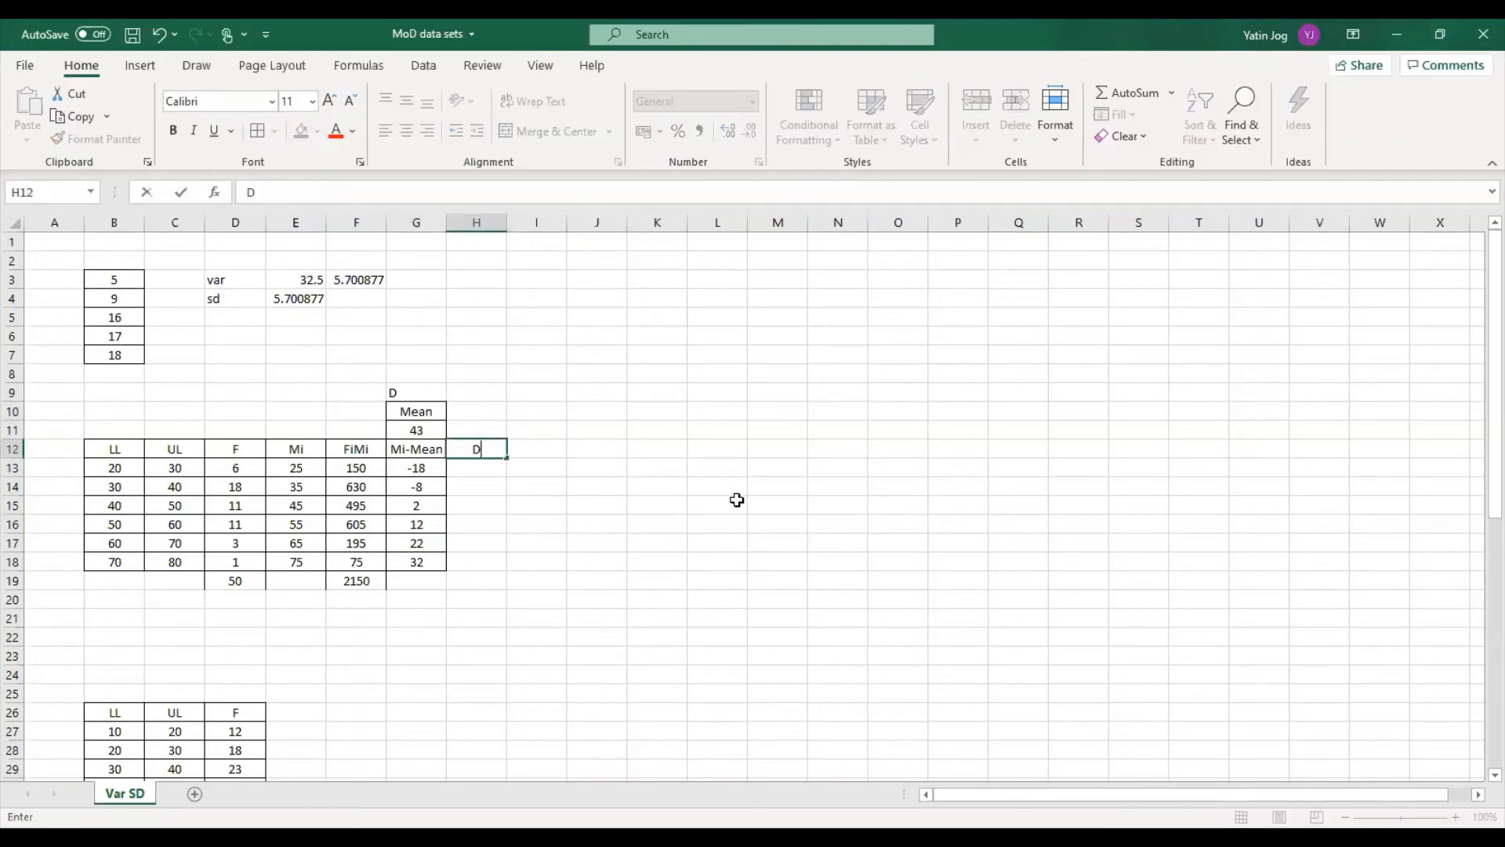
type(" square")
key("Return")
Square the first deviation in H13 with the formula =G13*G13
type("=")
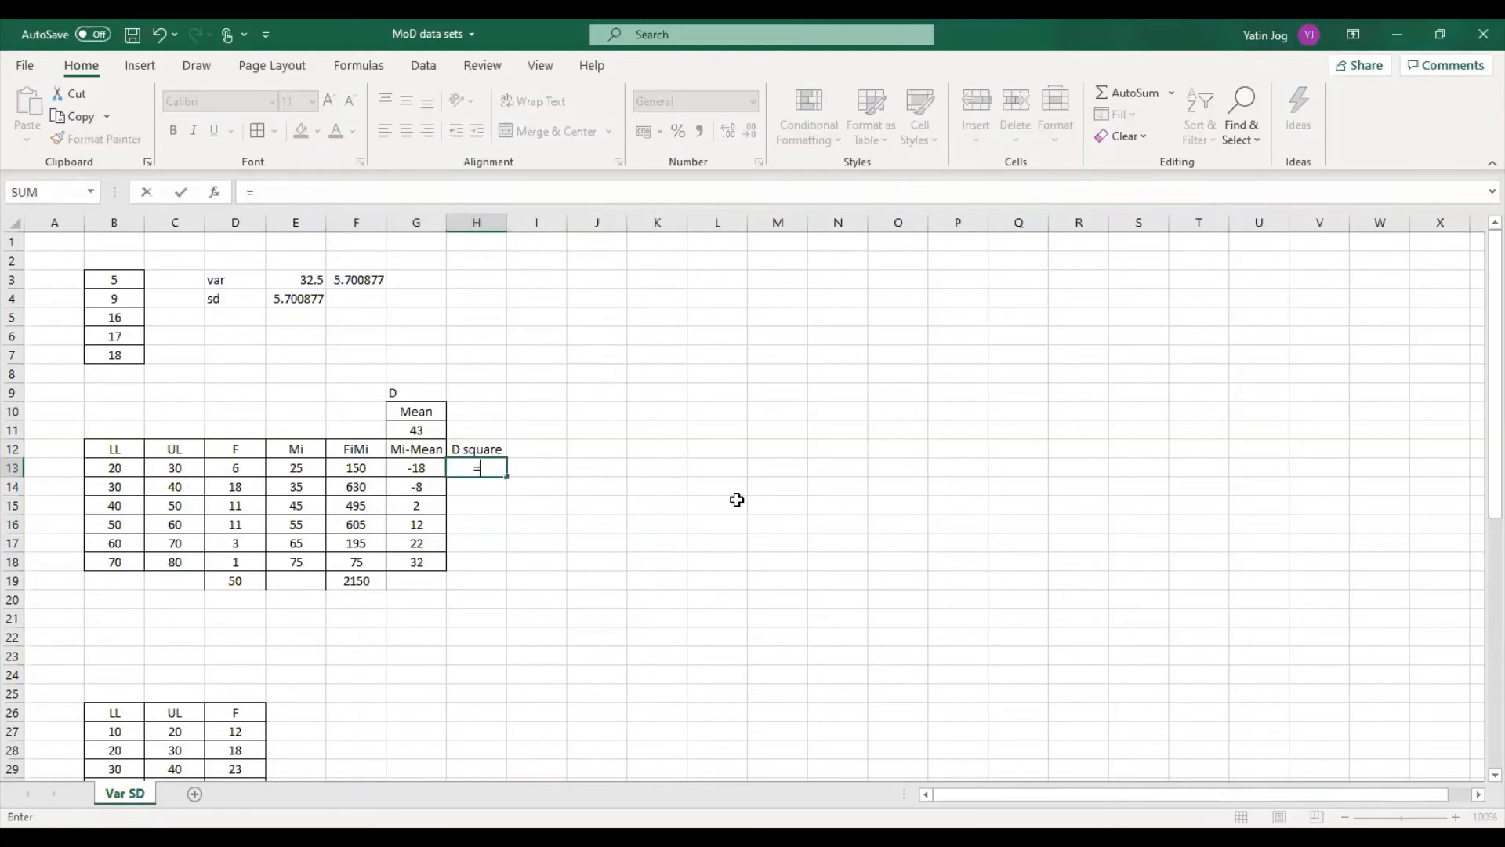
key("Left")
type("*")
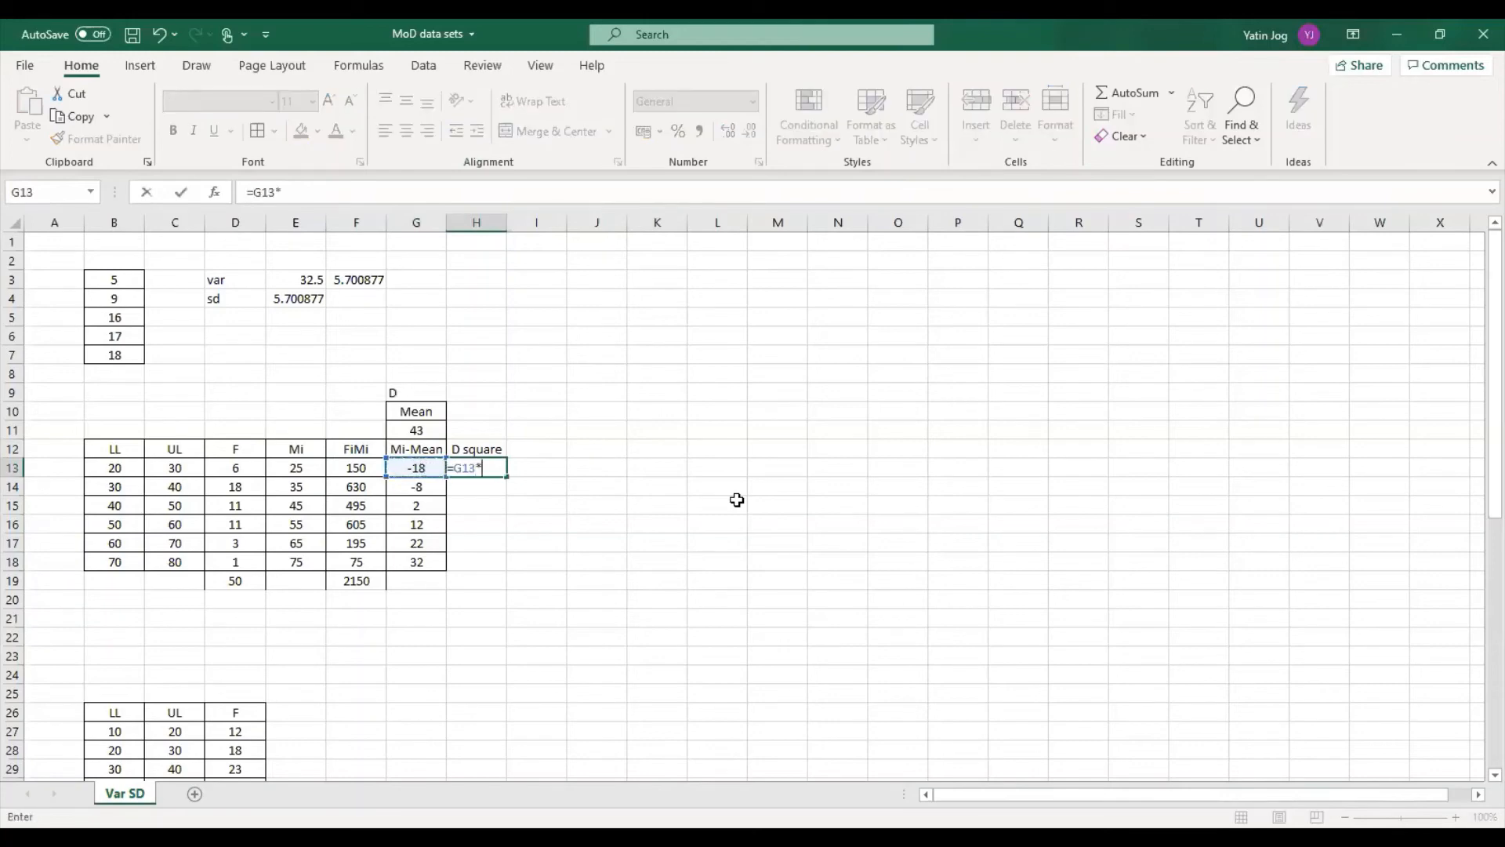
key("Left")
key("Return")
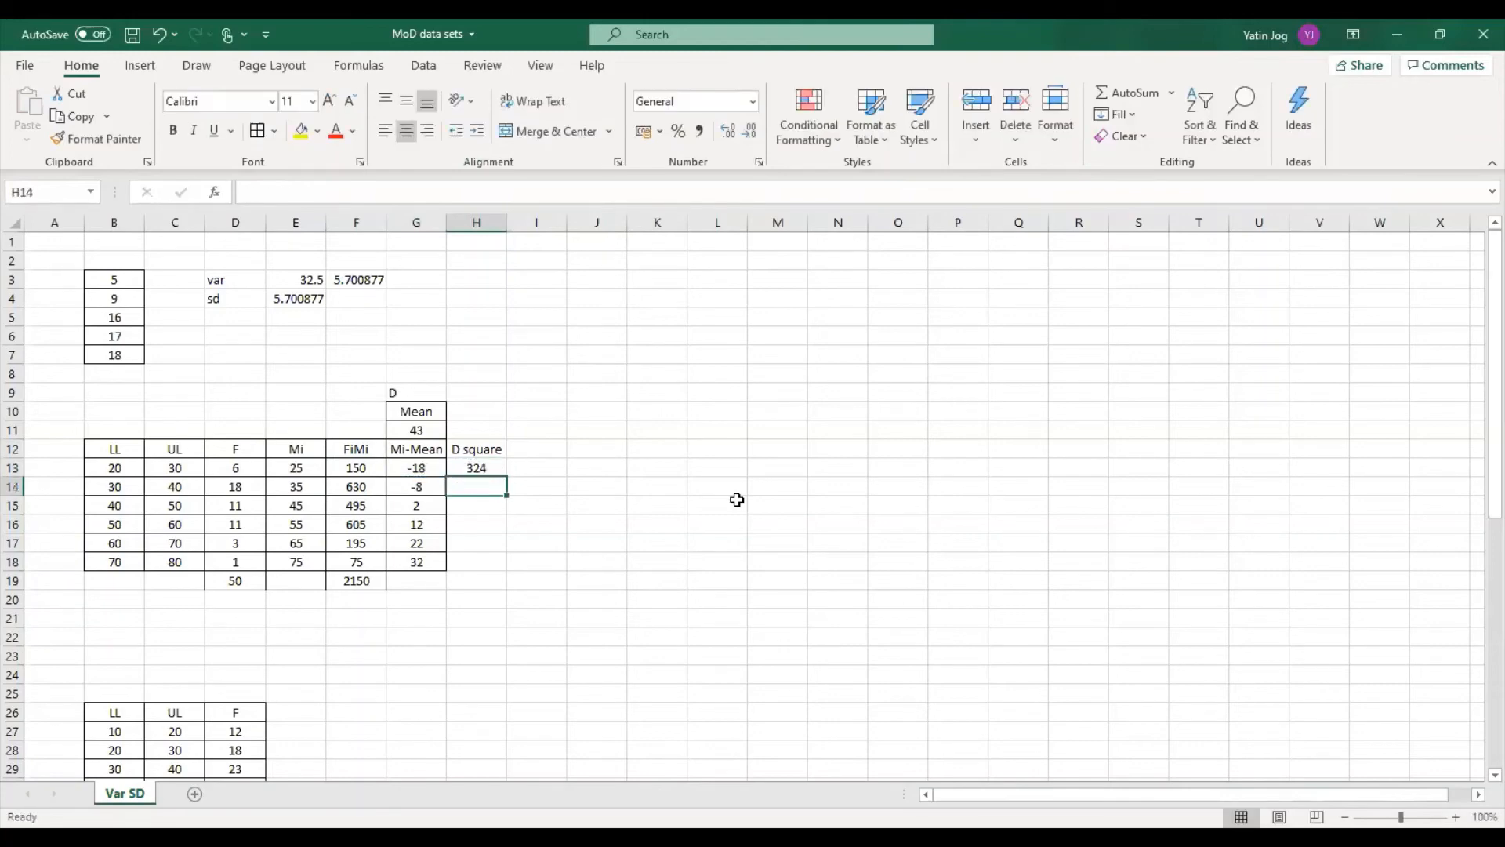
Copy the squared-deviation formula from H13 to H14:H18
key("Up")
key("ctrl+c")
key("Down")
key("shift+Down")
key("shift+Down")
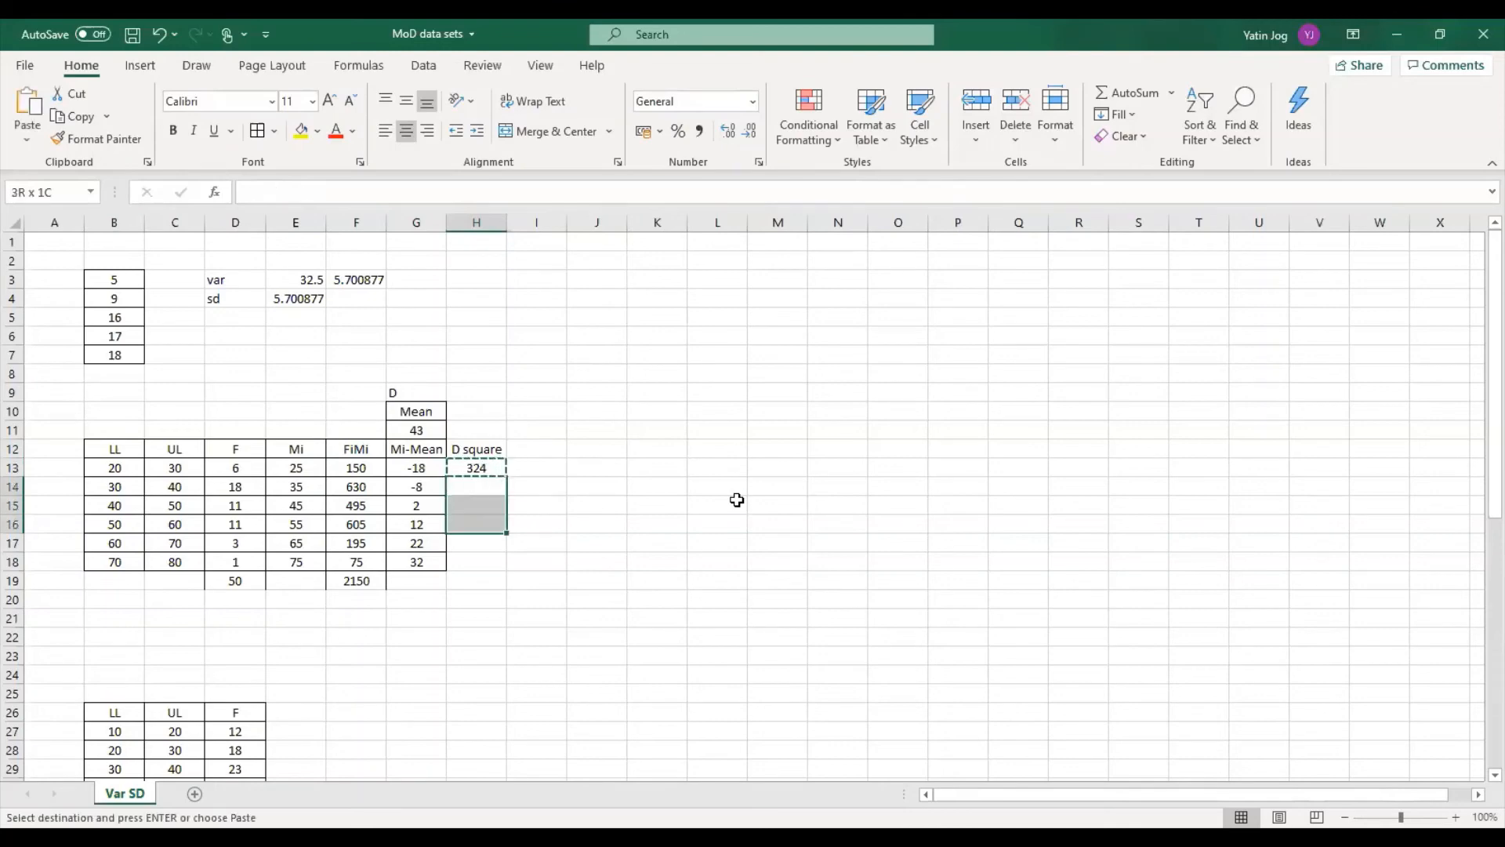
key("shift+Down")
key("shift+Down")
key("ctrl+v")
key("Escape")
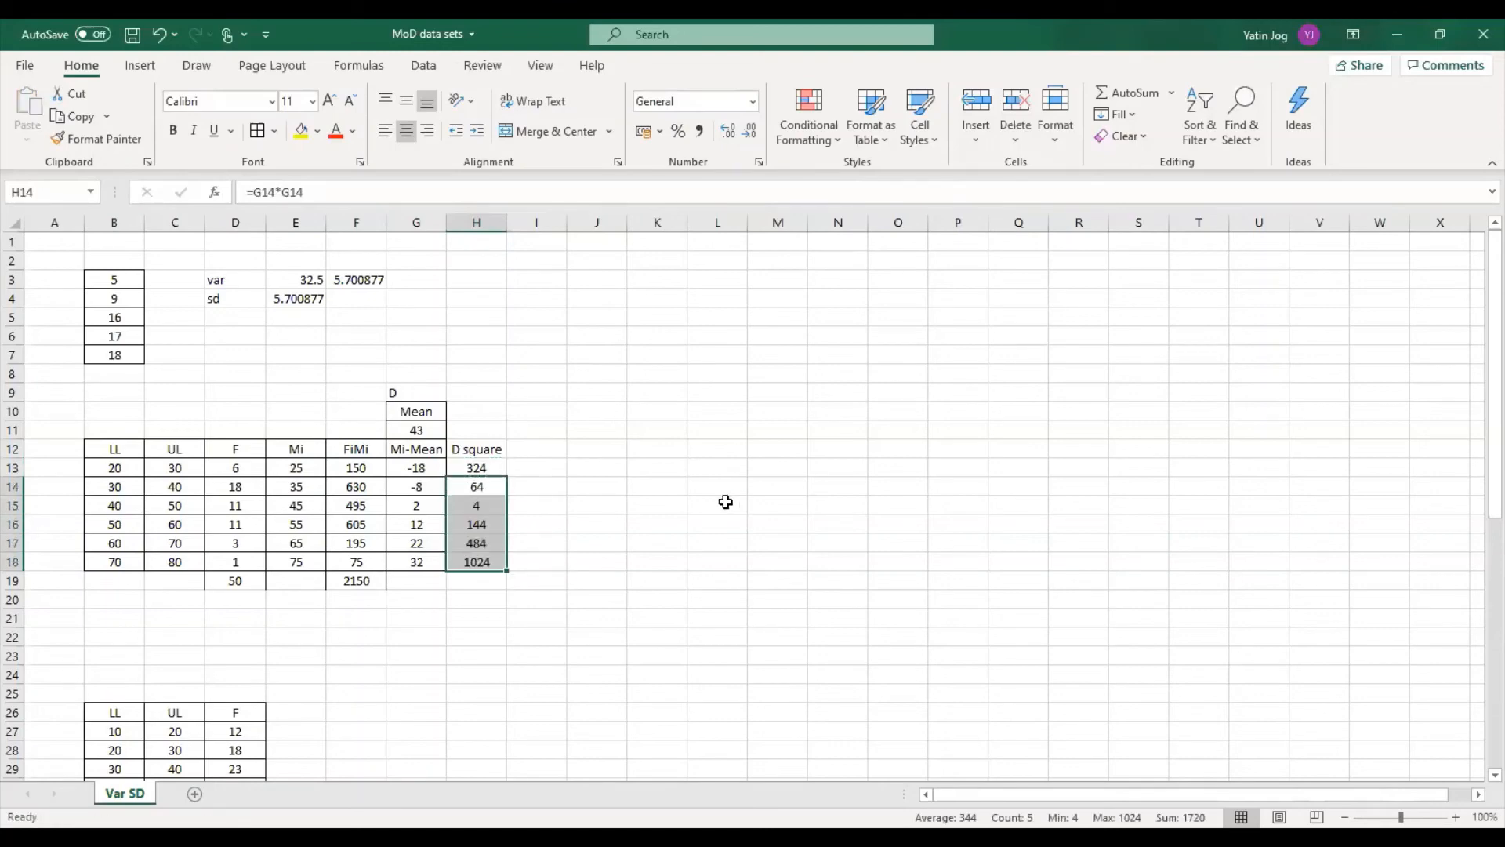
Add borders to all cells of the D square column, H12:H18
left_click_drag(485, 444, 480, 561)
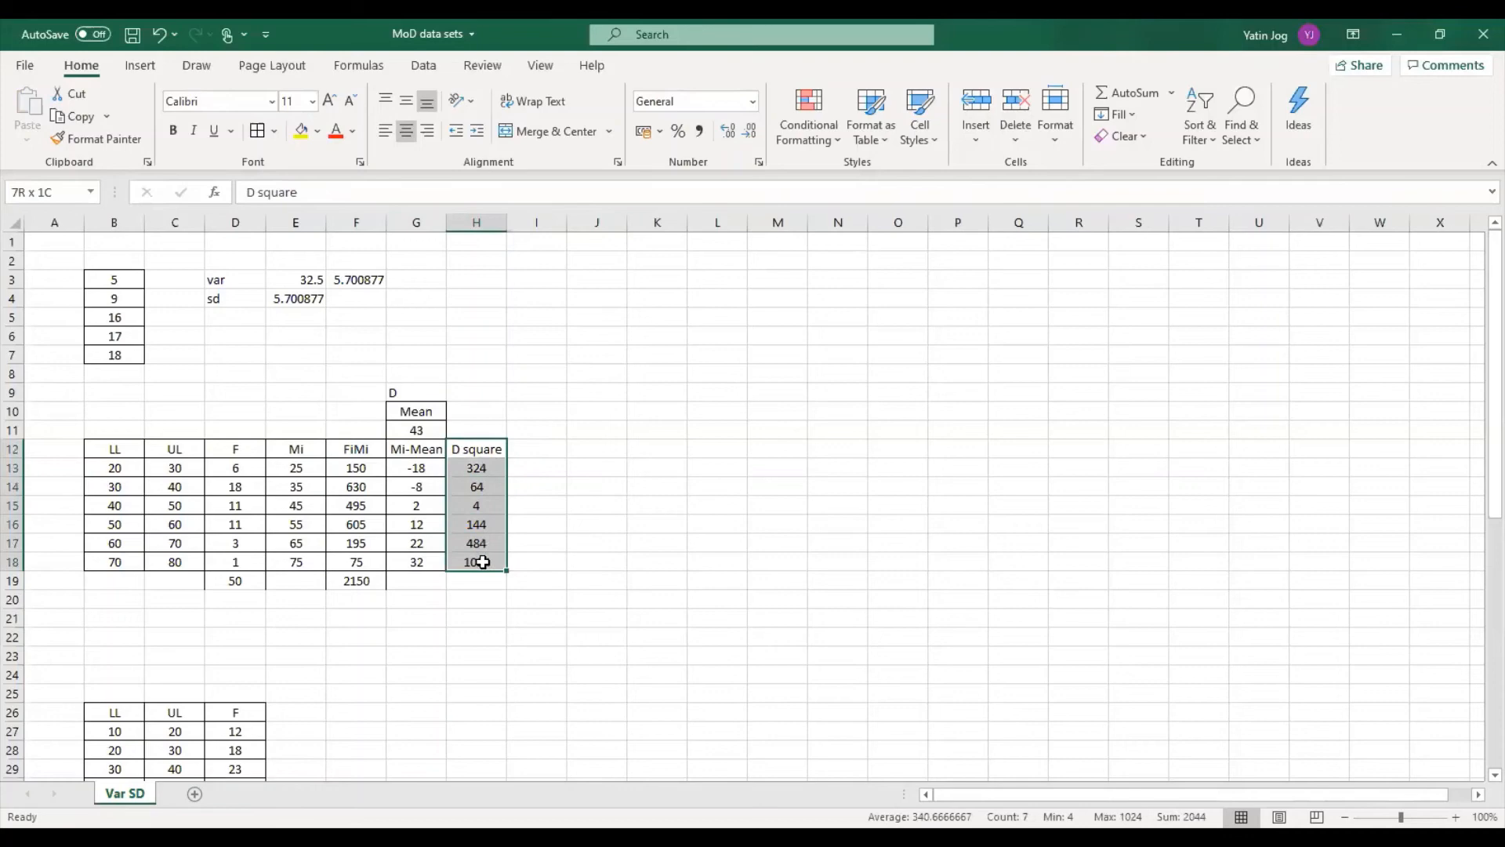
left_click(257, 131)
left_click(524, 447)
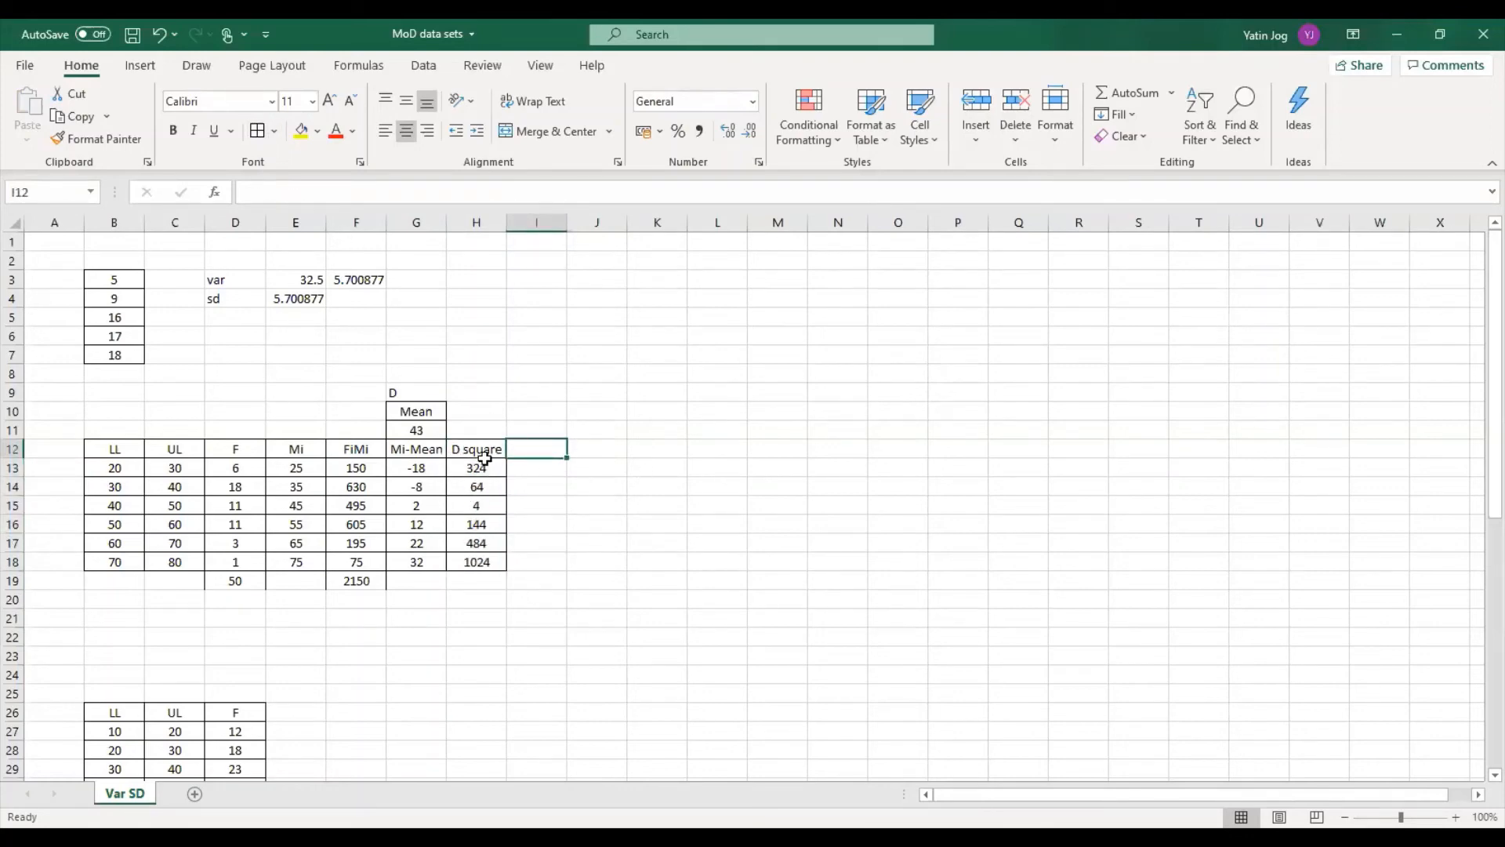
Enter the label D2 in H11, above the D square header
left_click(245, 449)
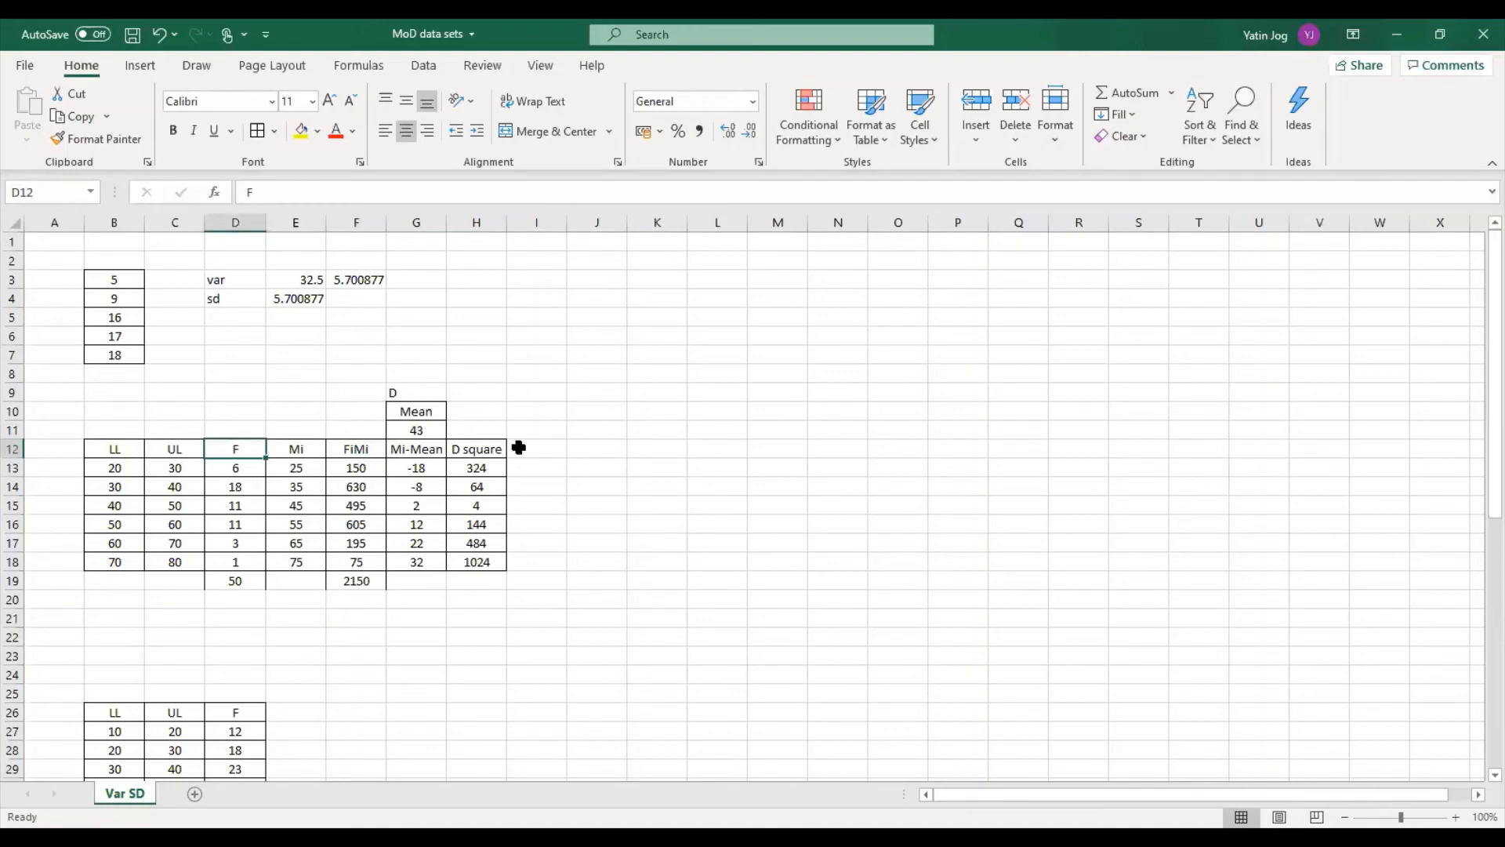
left_click(480, 430)
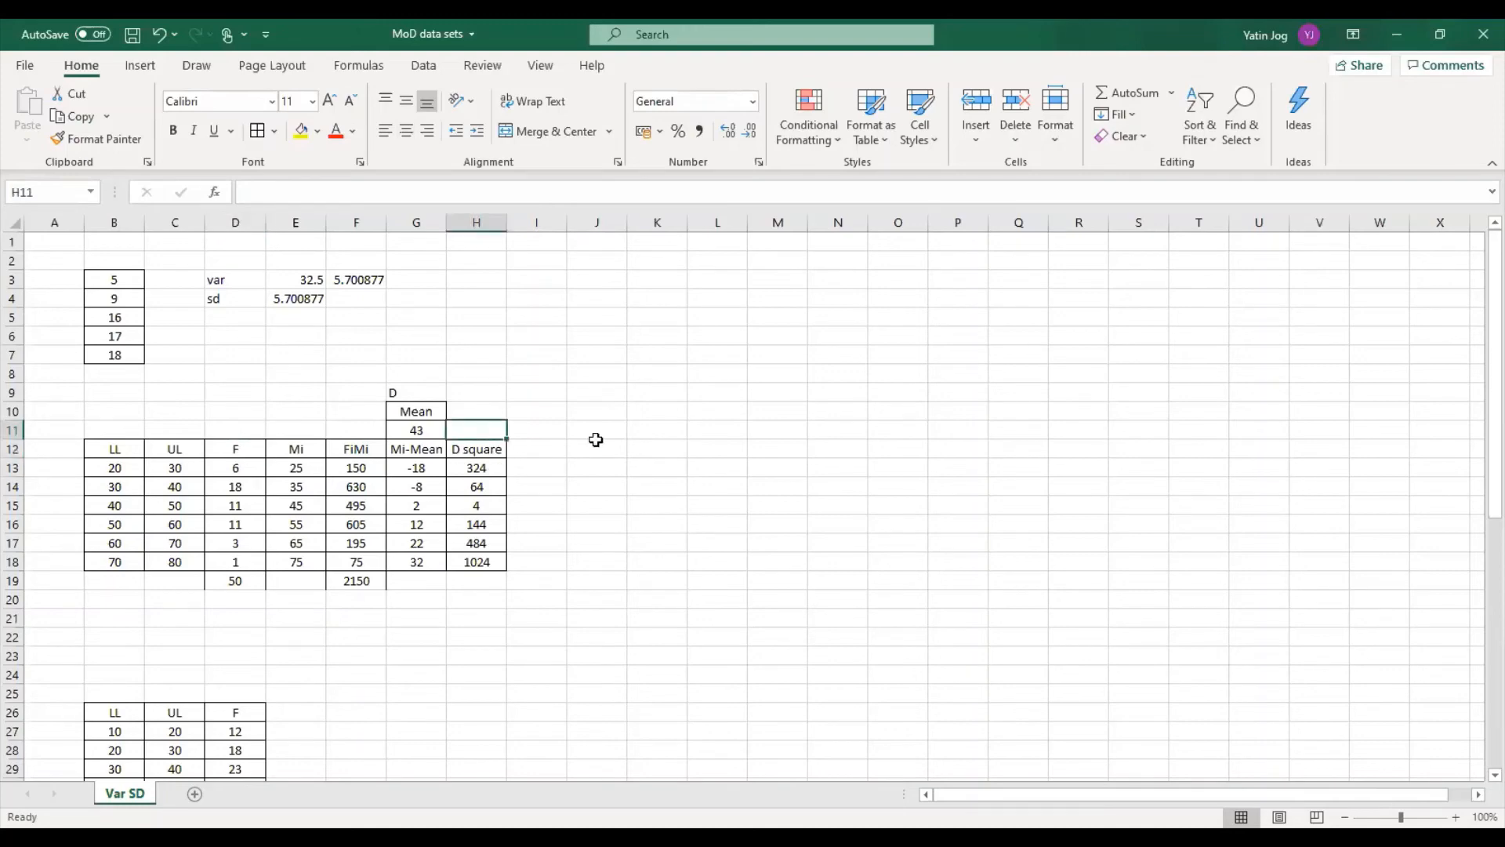
type("D2")
Enter the column header D2 * F in I12, beside the D square header
left_click(527, 448)
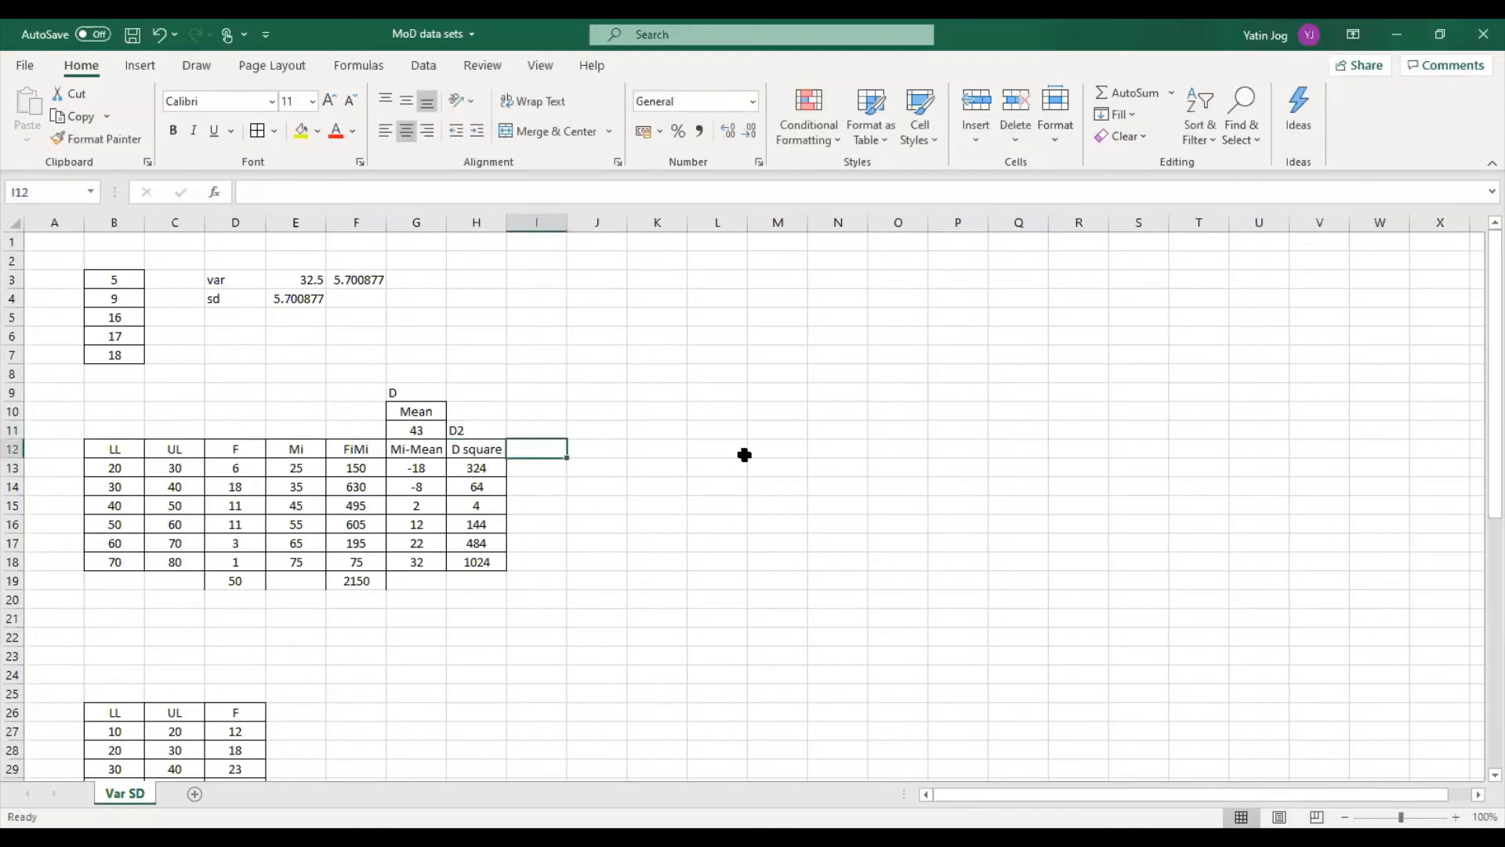
type("D2 * F")
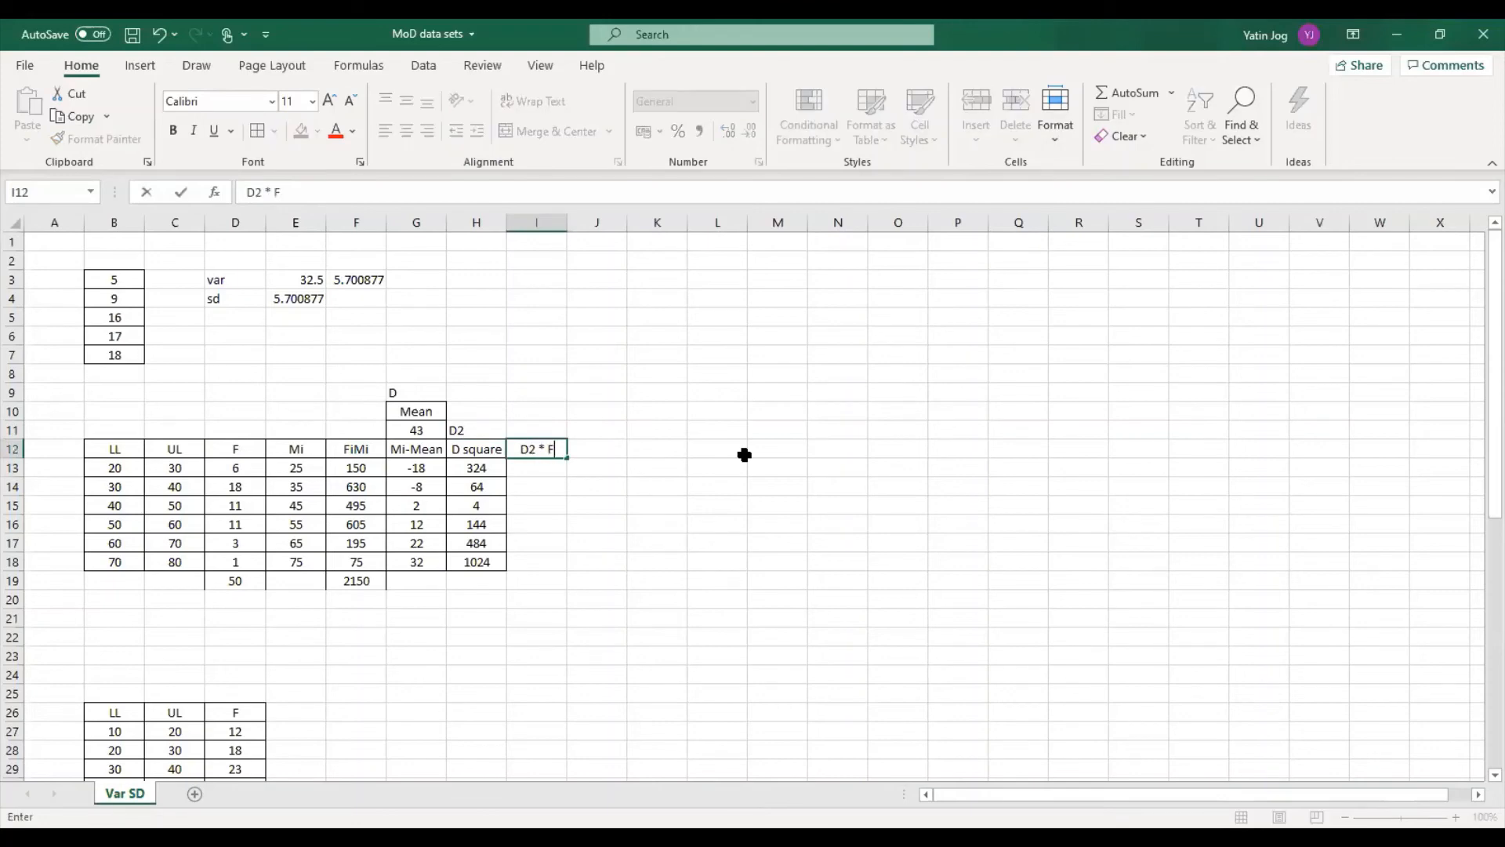
key("Return")
Multiply the squared deviation by its frequency in I13 with the formula =H13*D13
type("=")
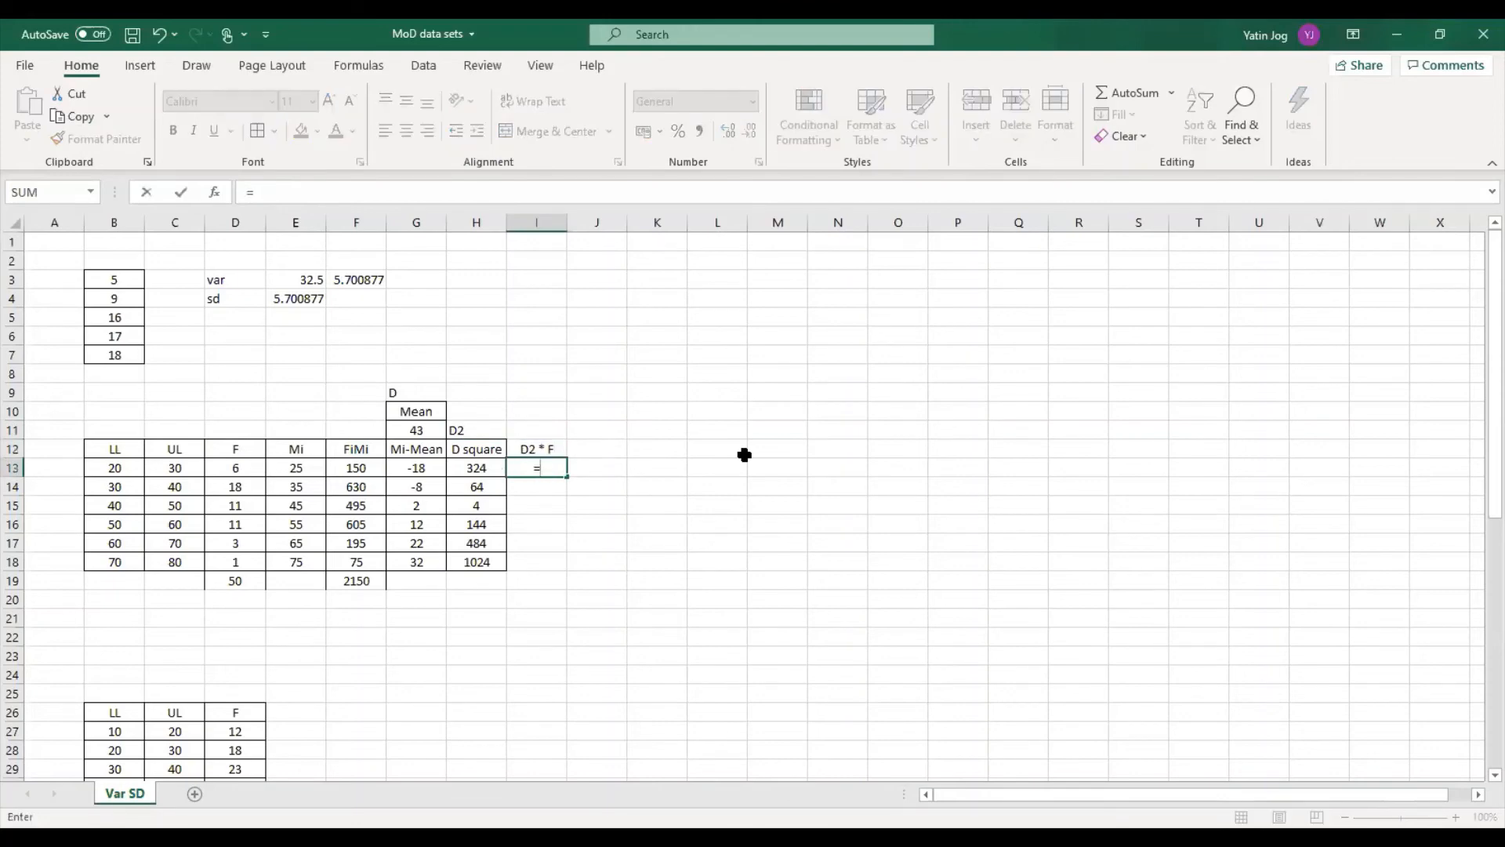
key("Left")
type("*")
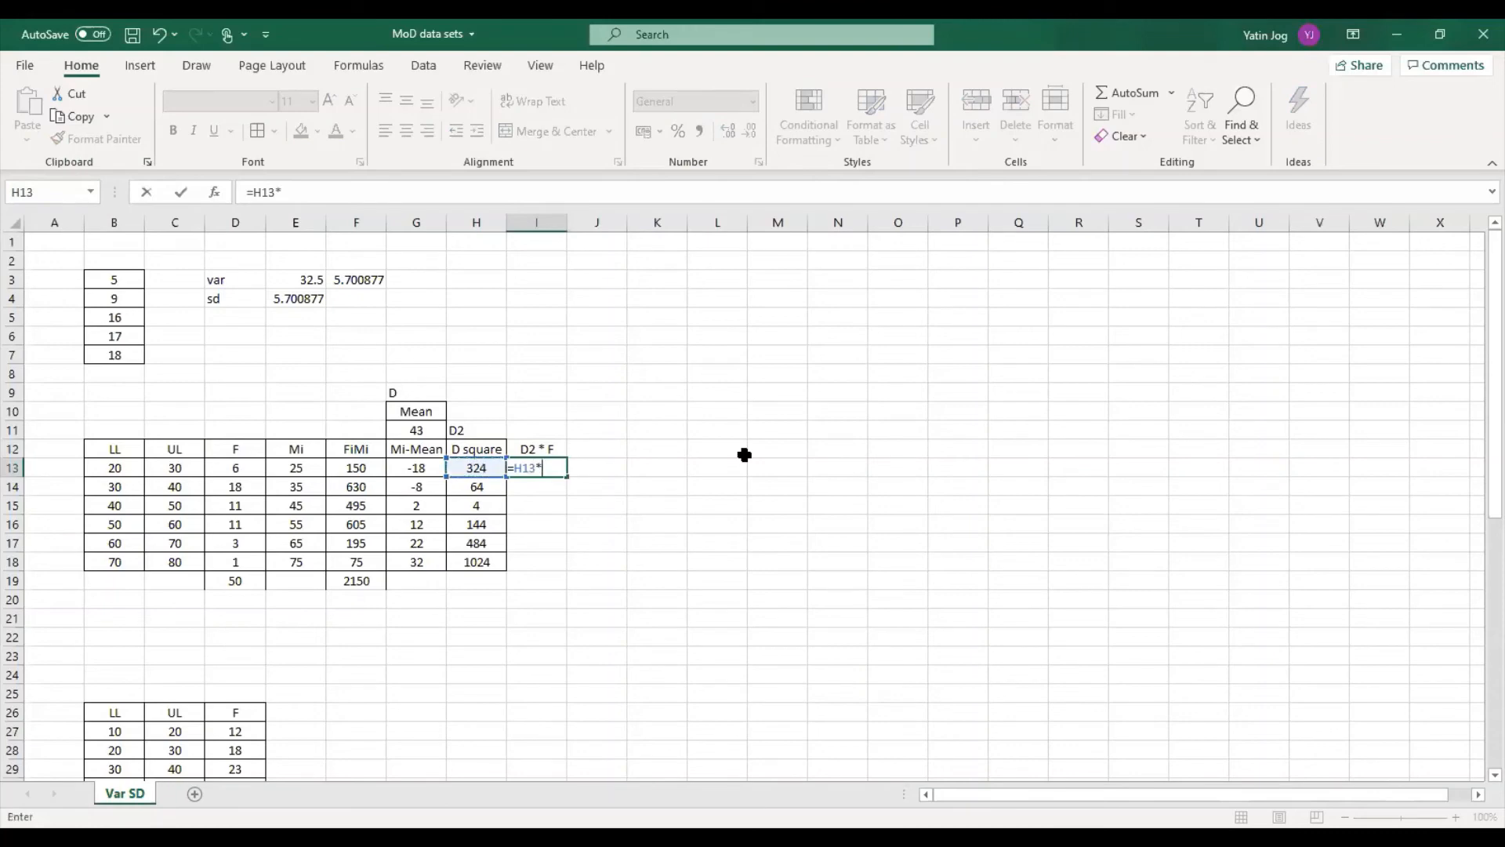
key("Left")
key("Left")
key("Left")
key("Left")
key("Left")
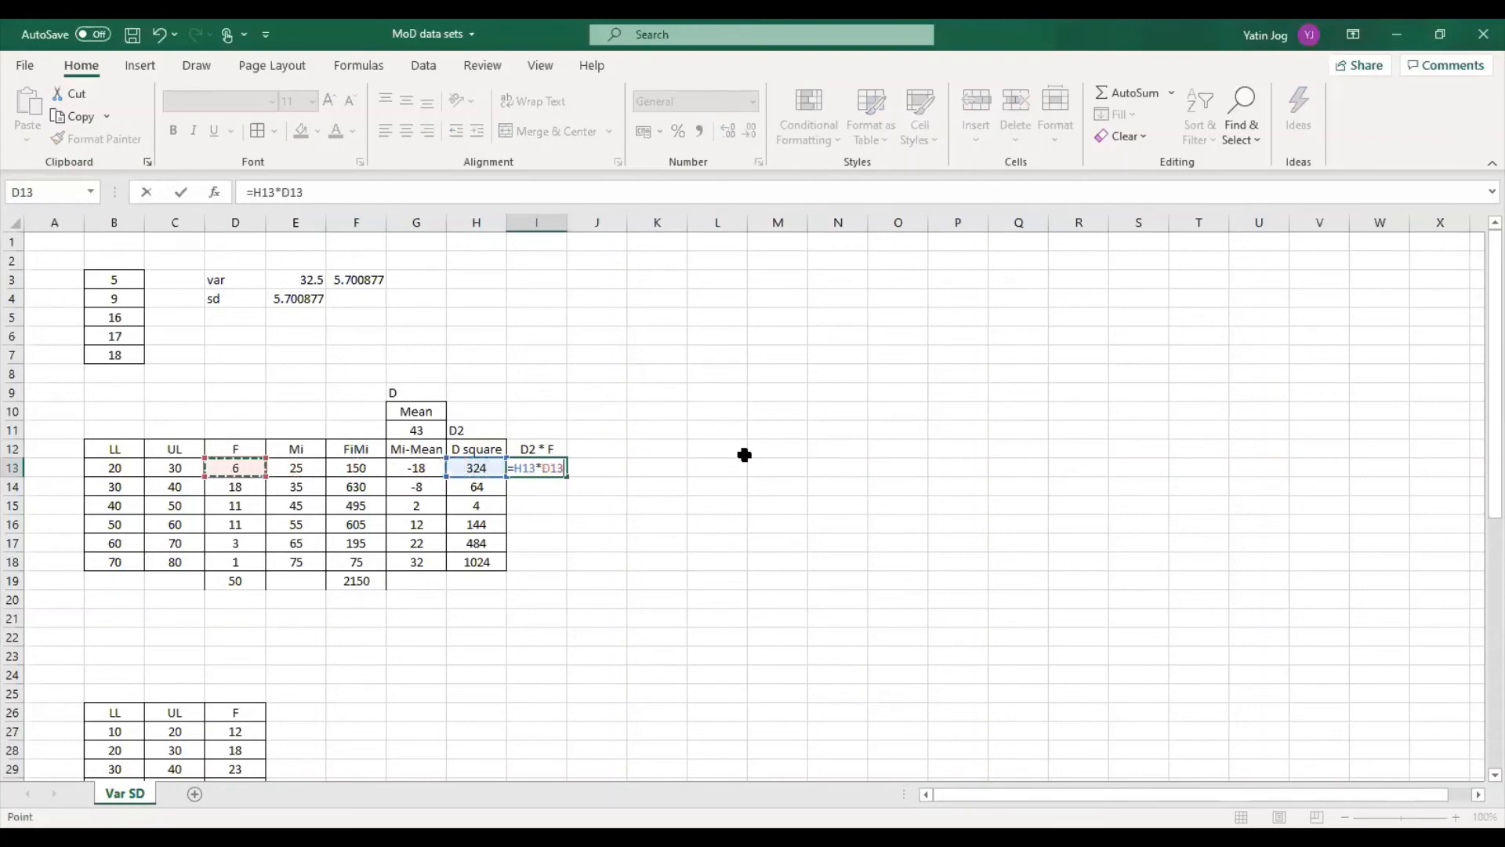
key("Return")
Copy the D2 * F formula from I13 to I14:I18
key("Up")
key("ctrl+c")
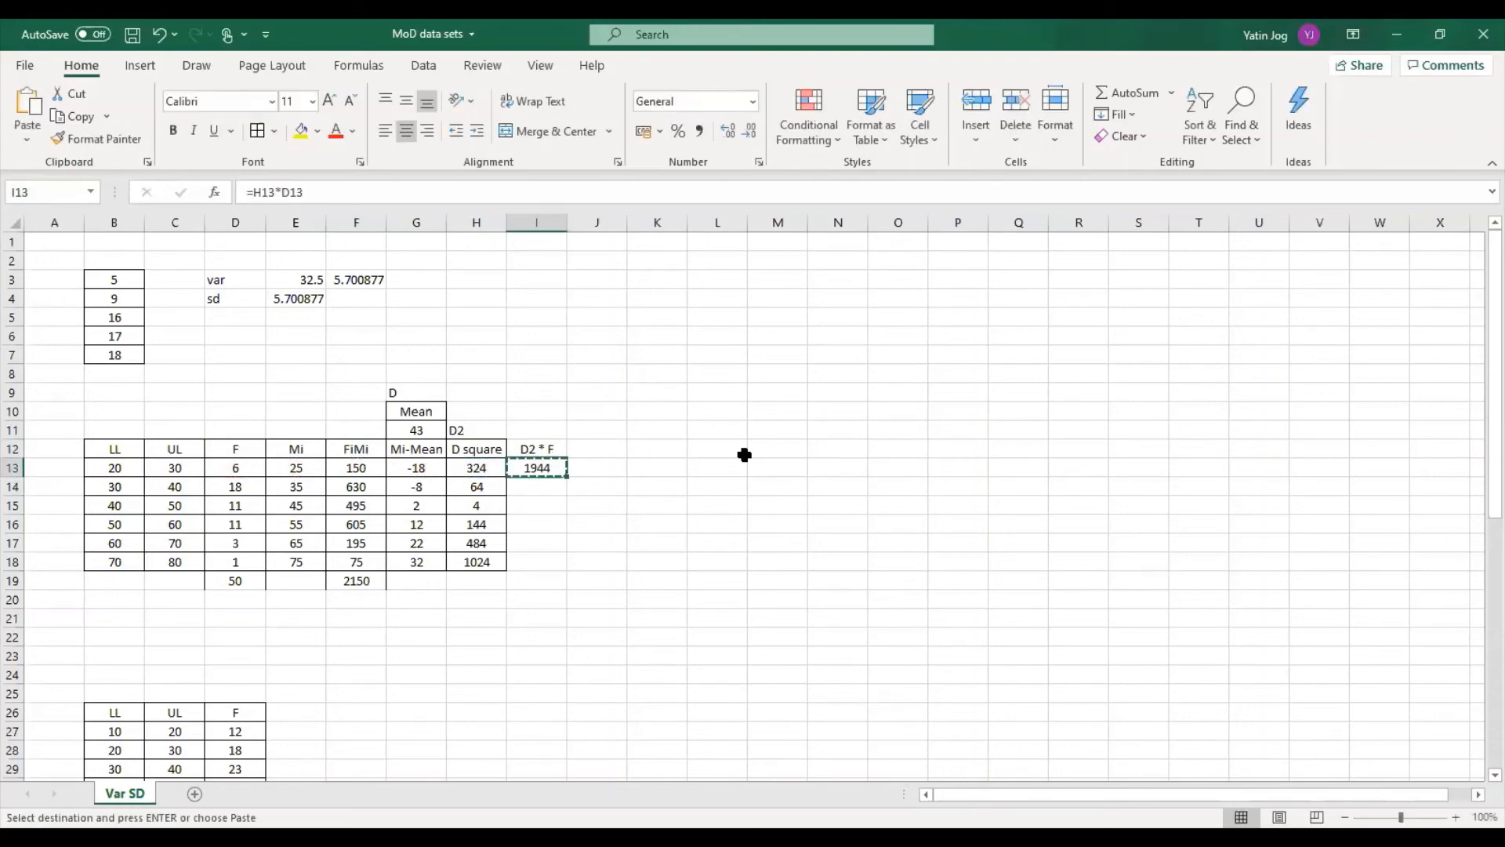
key("Down")
key("shift+Down")
key("shift+Down")
key("shift+Down")
key("shift+Down")
key("ctrl+v")
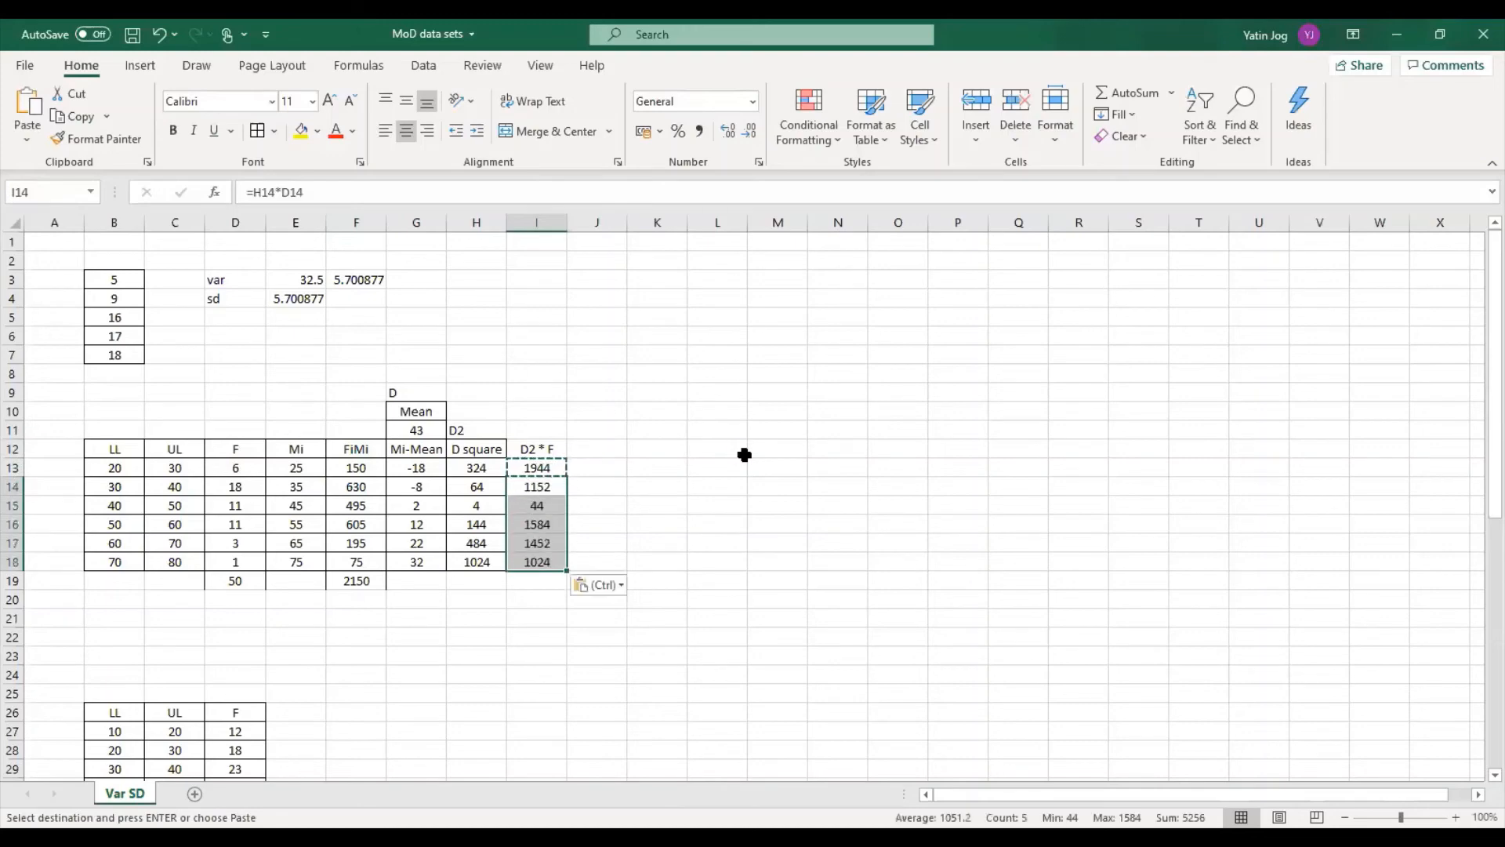
key("Escape")
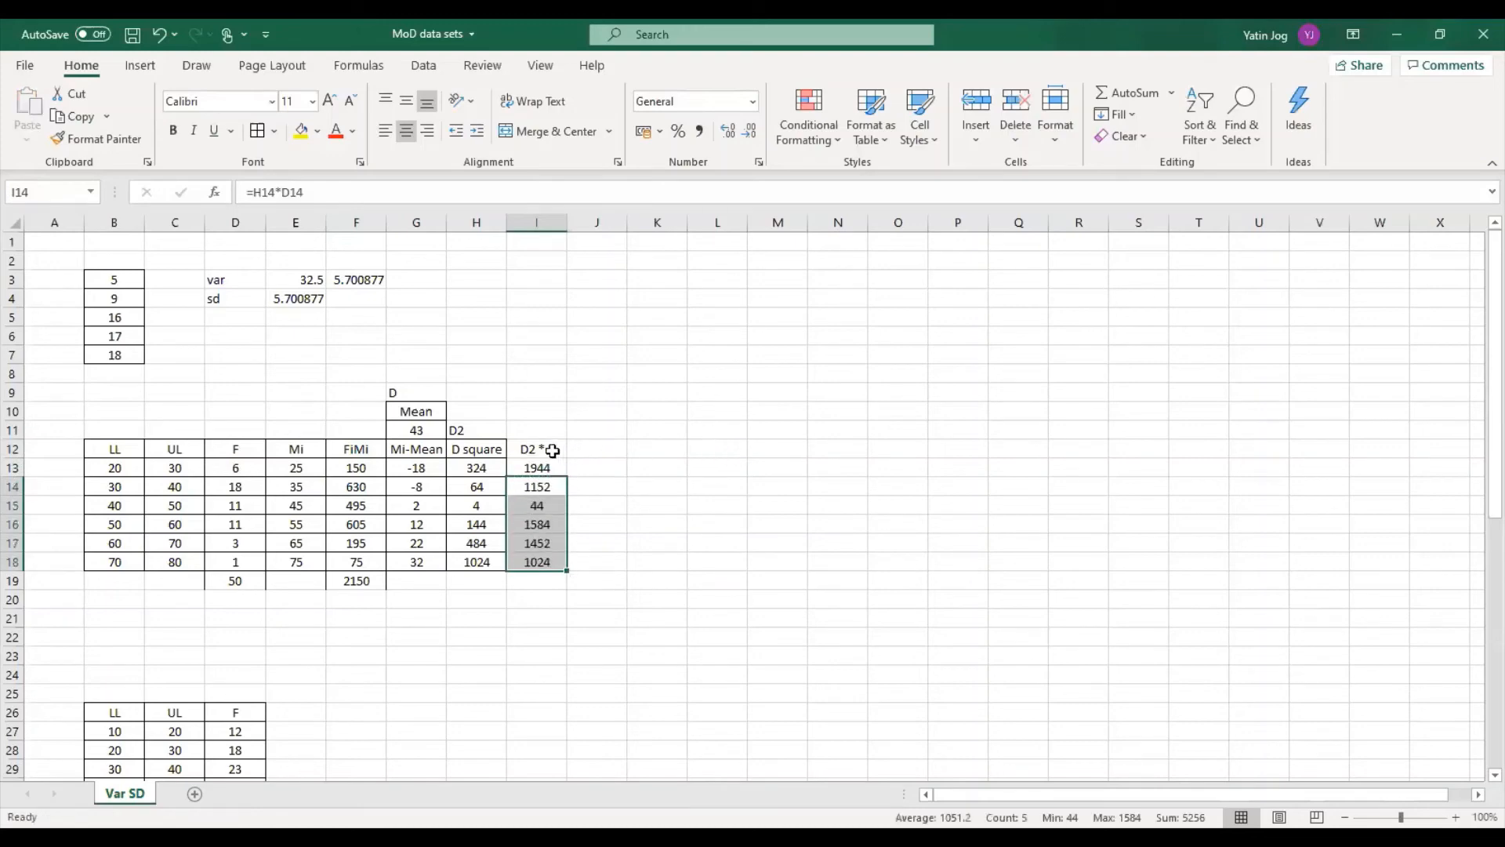
Add borders to the D2 * F column in I12:I18 and total it in I19 by copying the sum formula from F19
left_click_drag(549, 449, 546, 564)
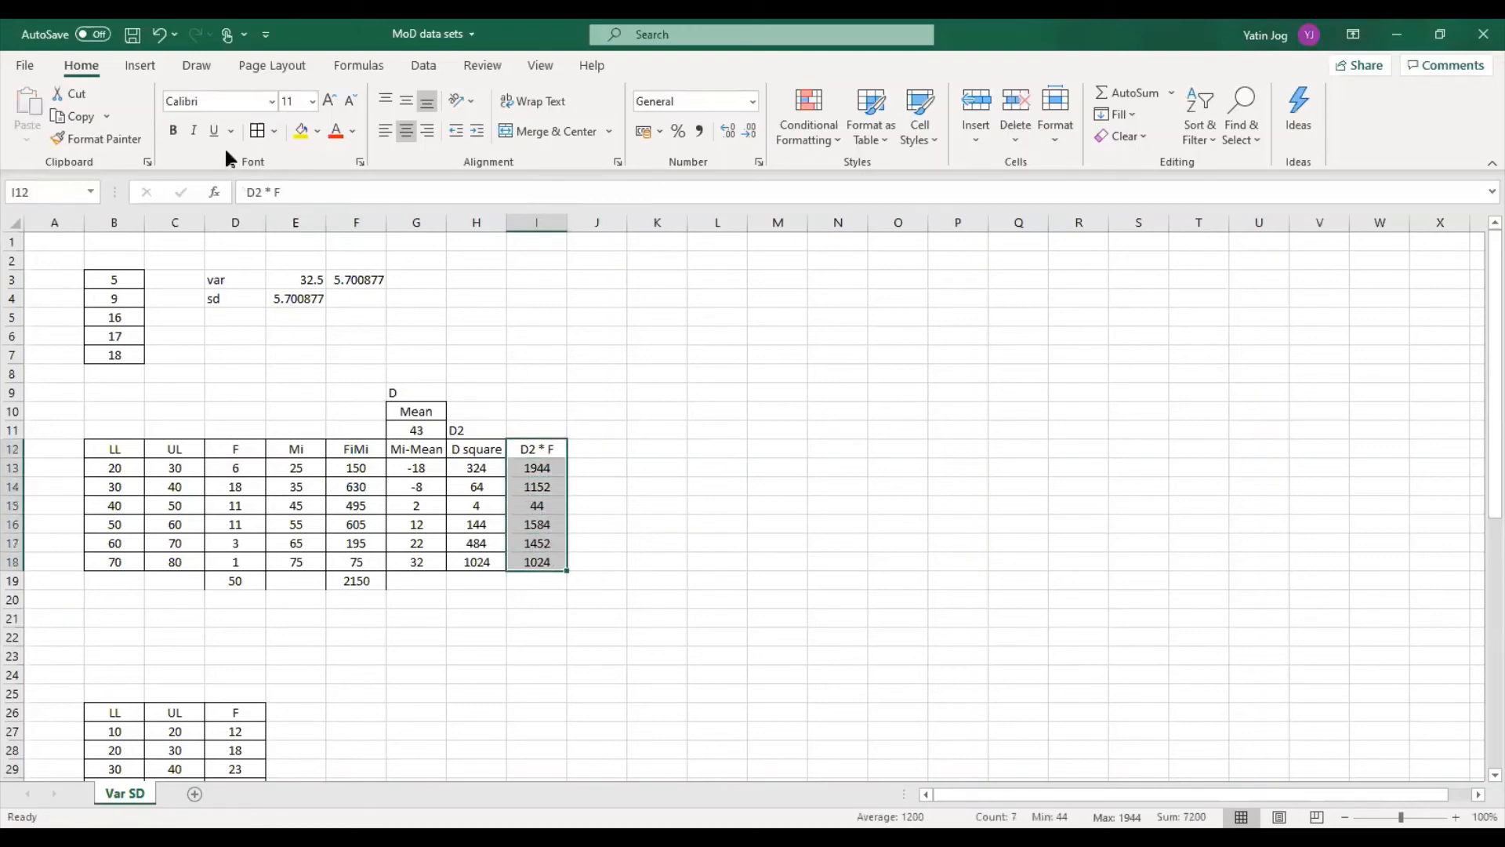
left_click(597, 453)
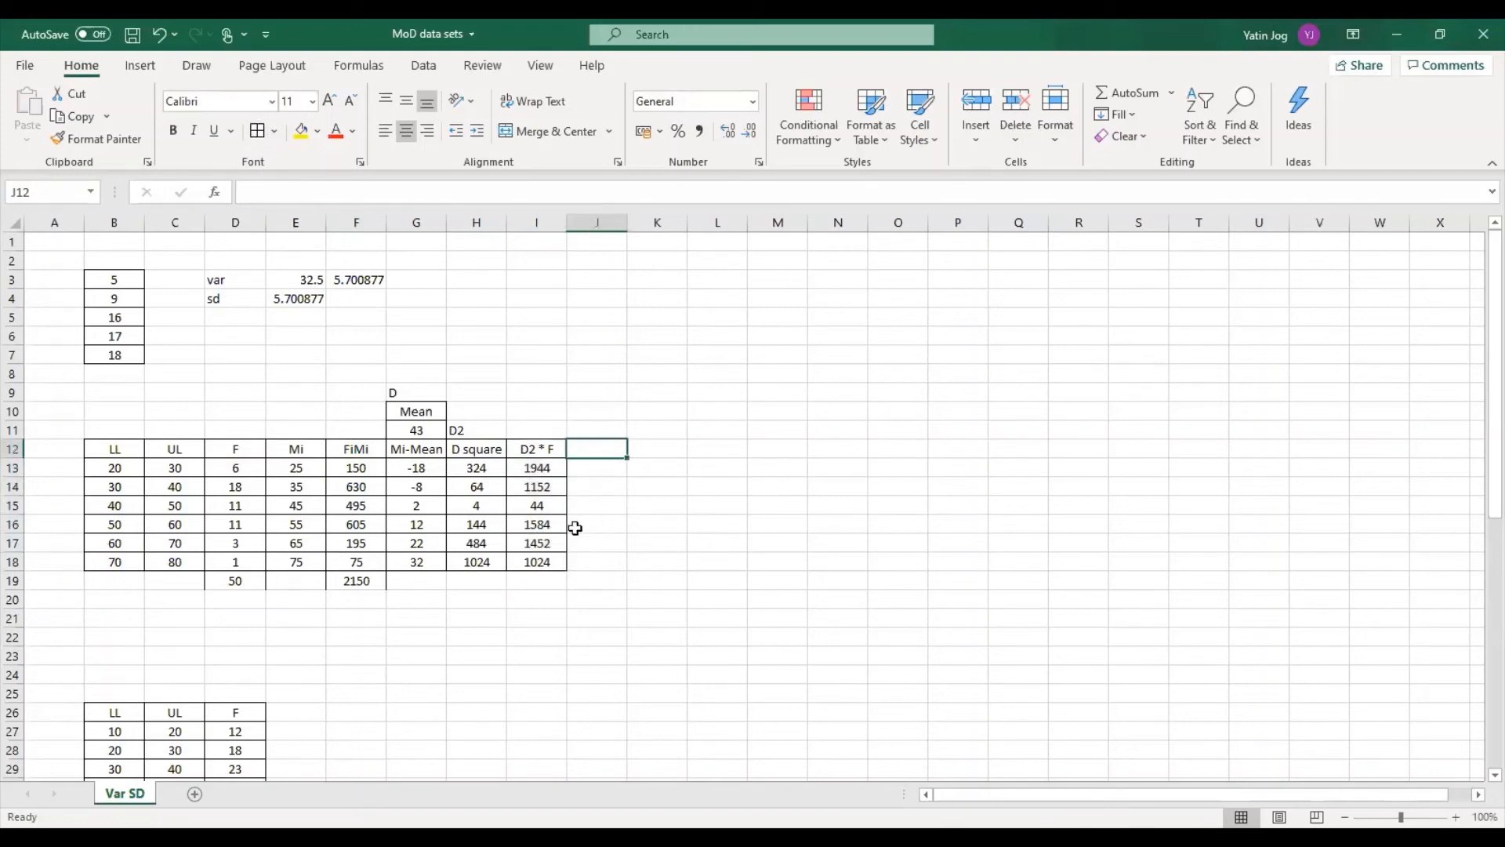
left_click(381, 581)
key("ctrl+c")
left_click(548, 581)
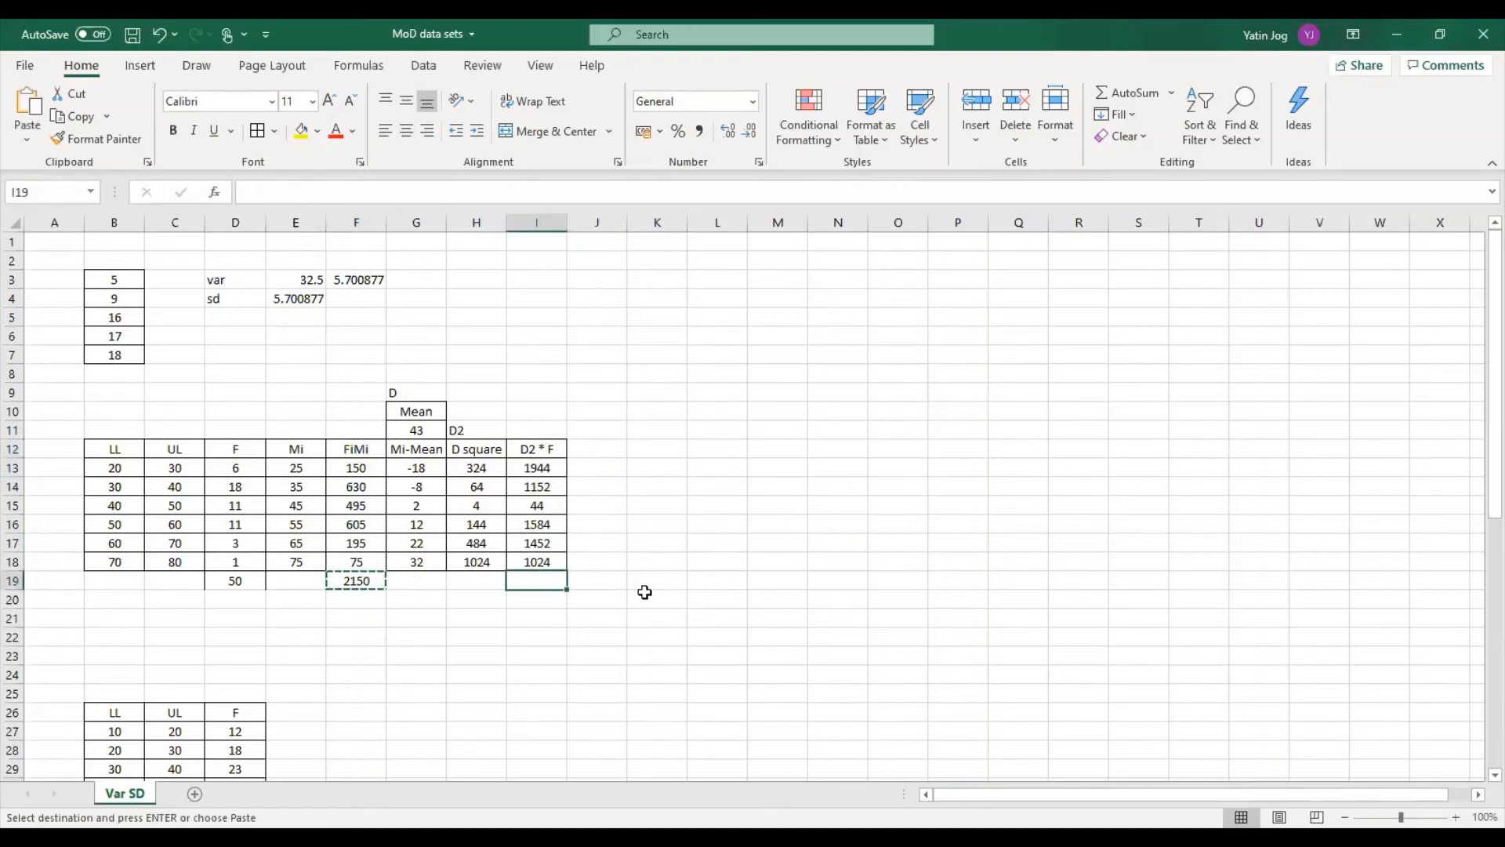
key("ctrl+v")
key("Escape")
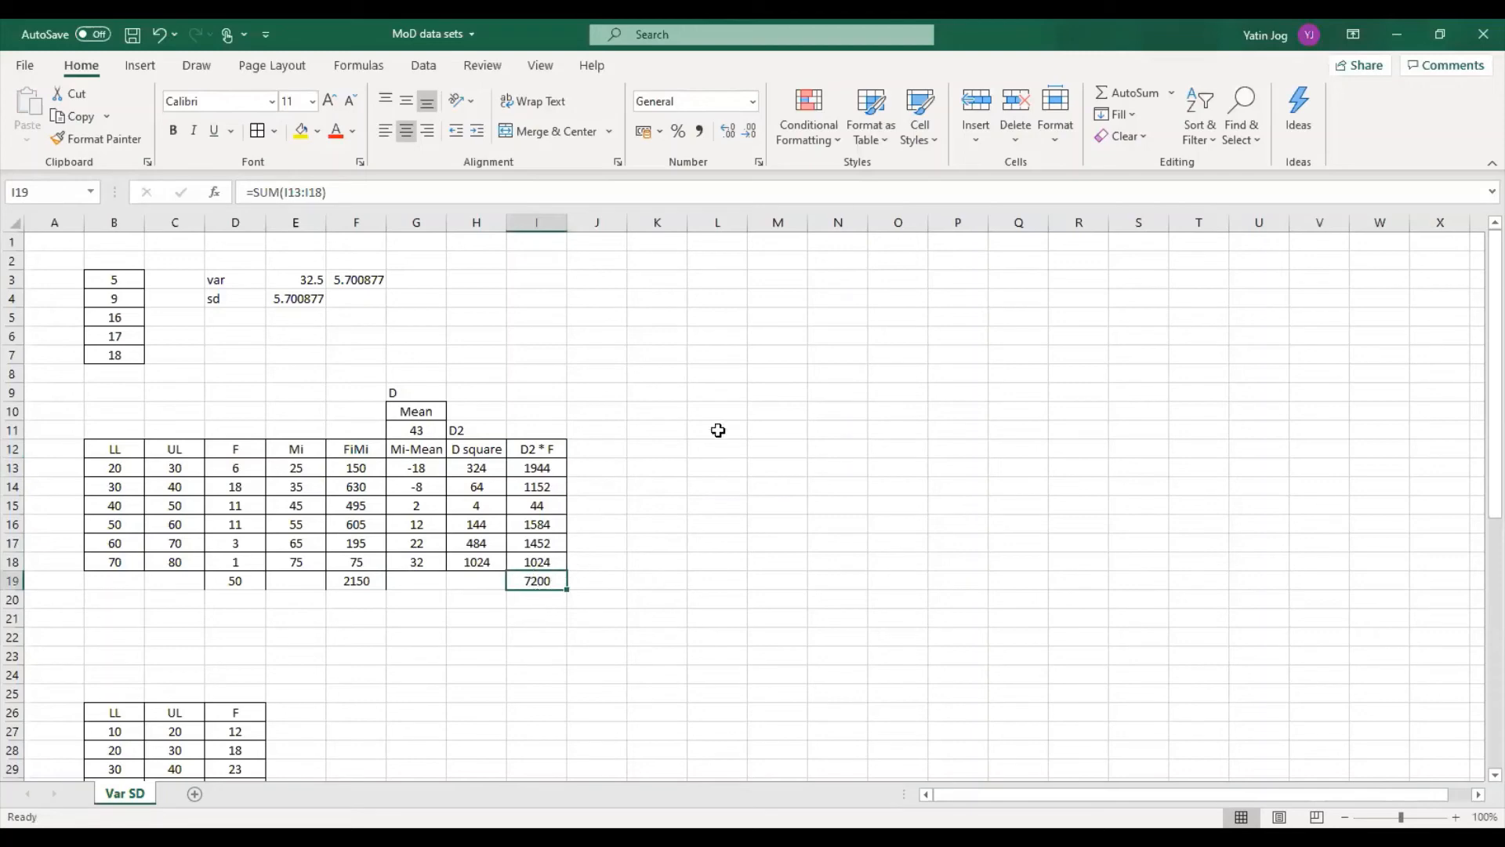
Label K11 Var and calculate the grouped variance in L11 with the formula =I19/D19
left_click(661, 426)
type("Var")
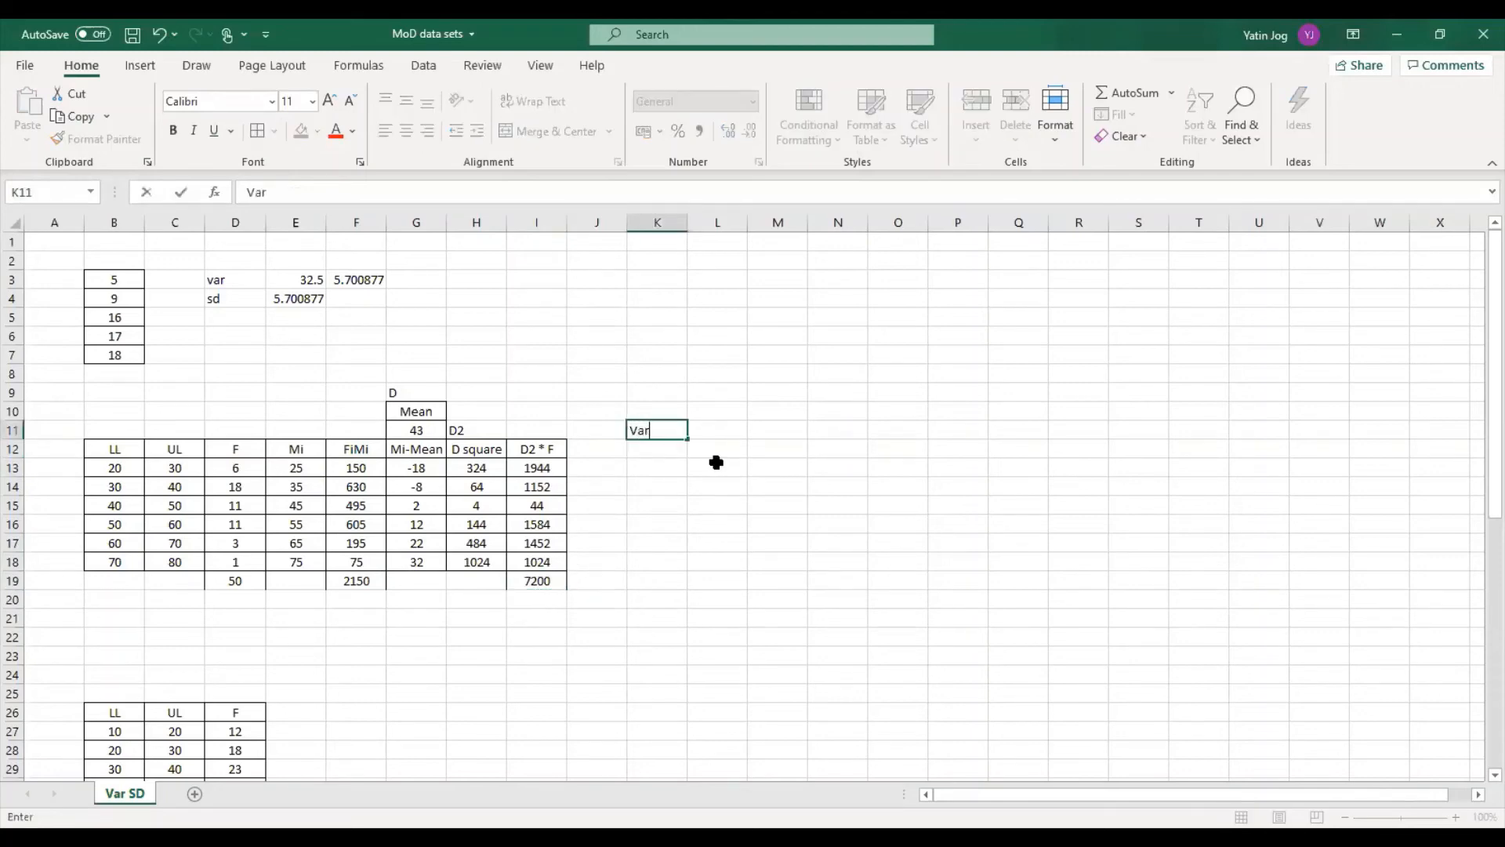
key("Tab")
type("=")
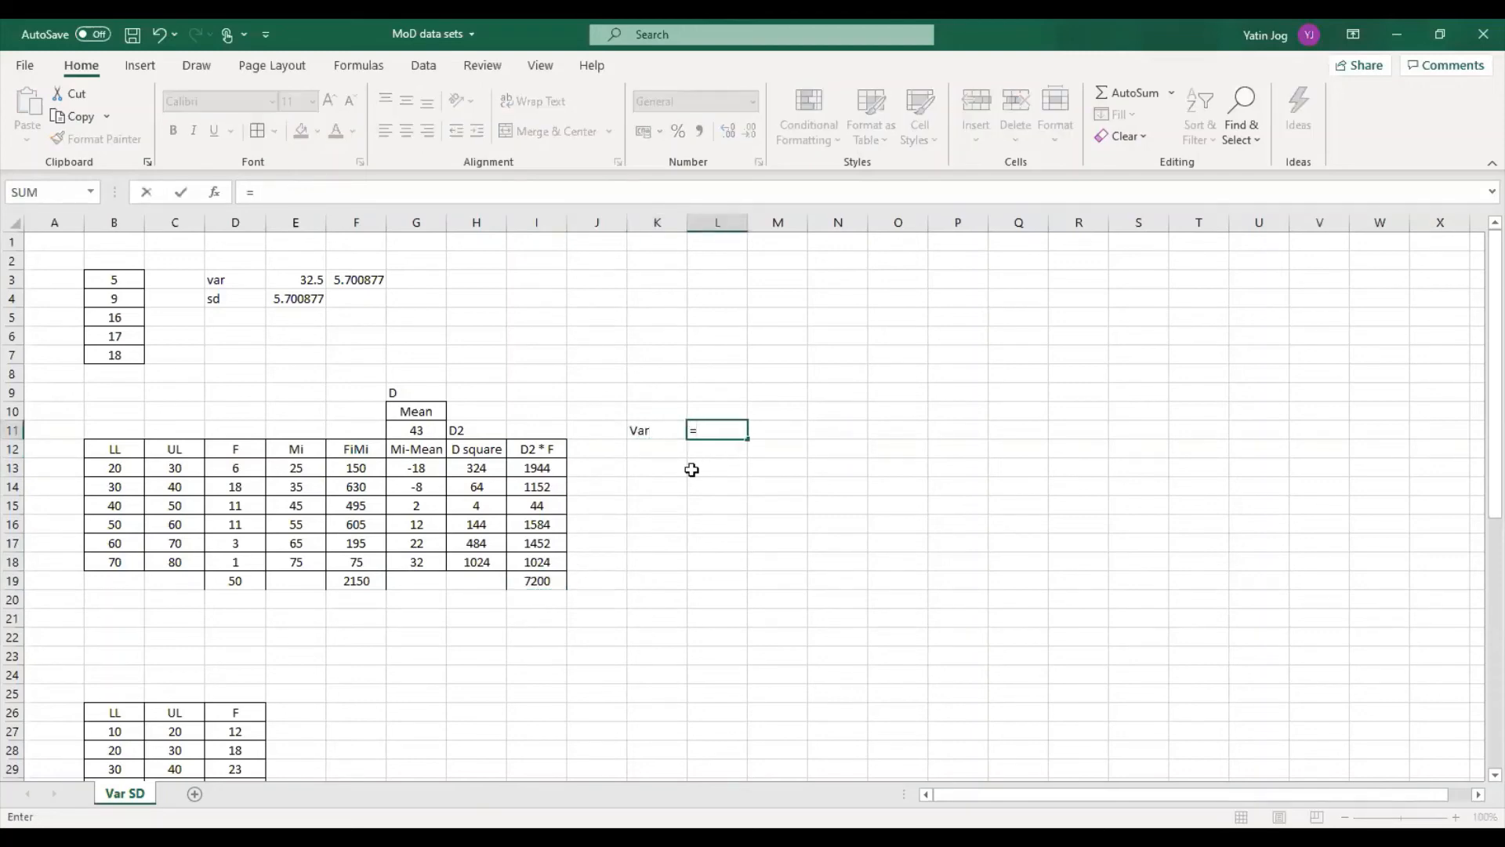
left_click(549, 584)
type("/")
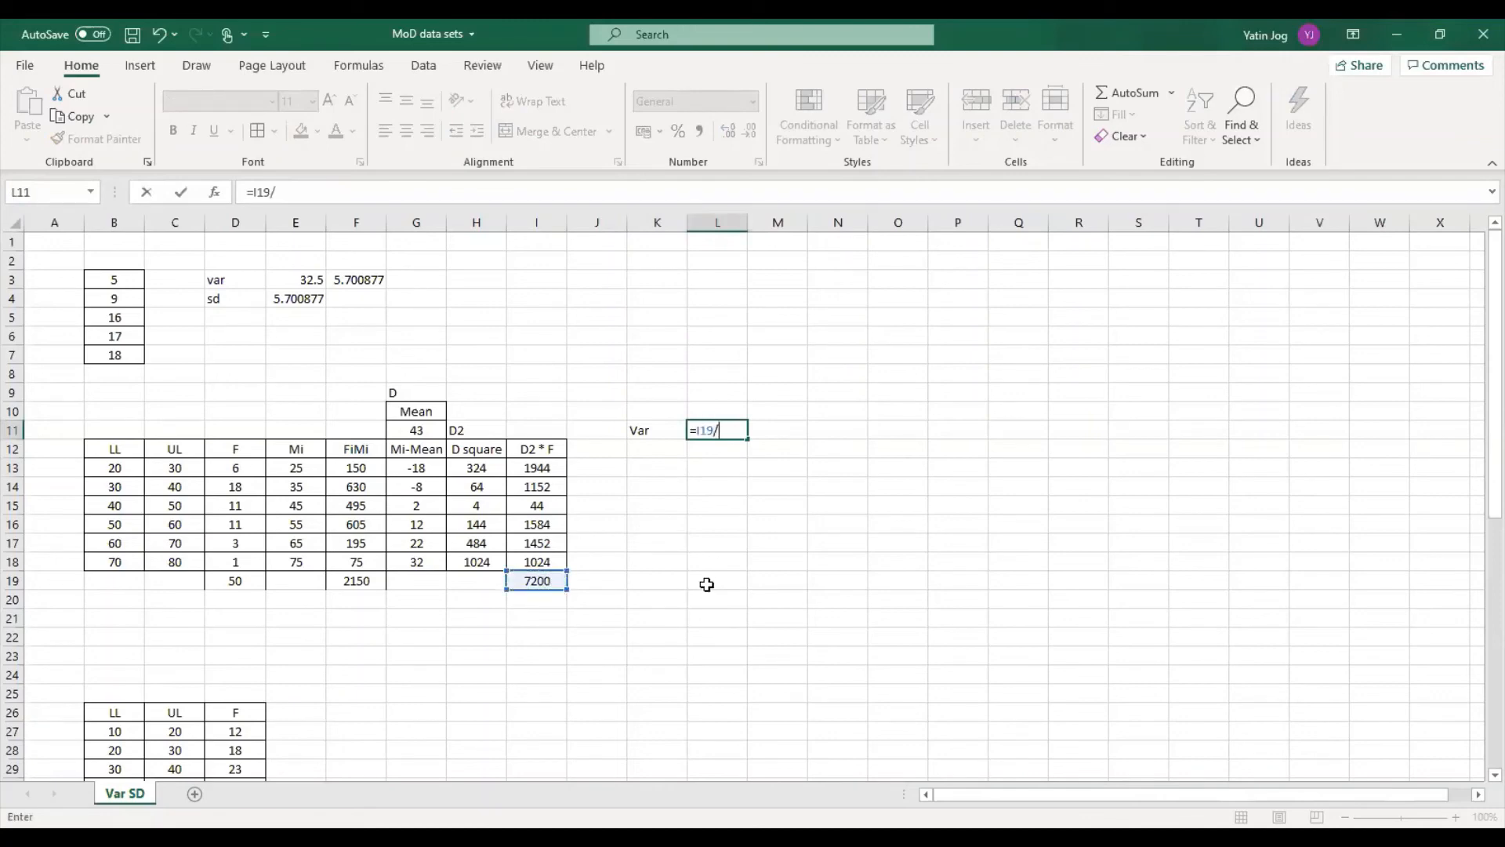
left_click(235, 581)
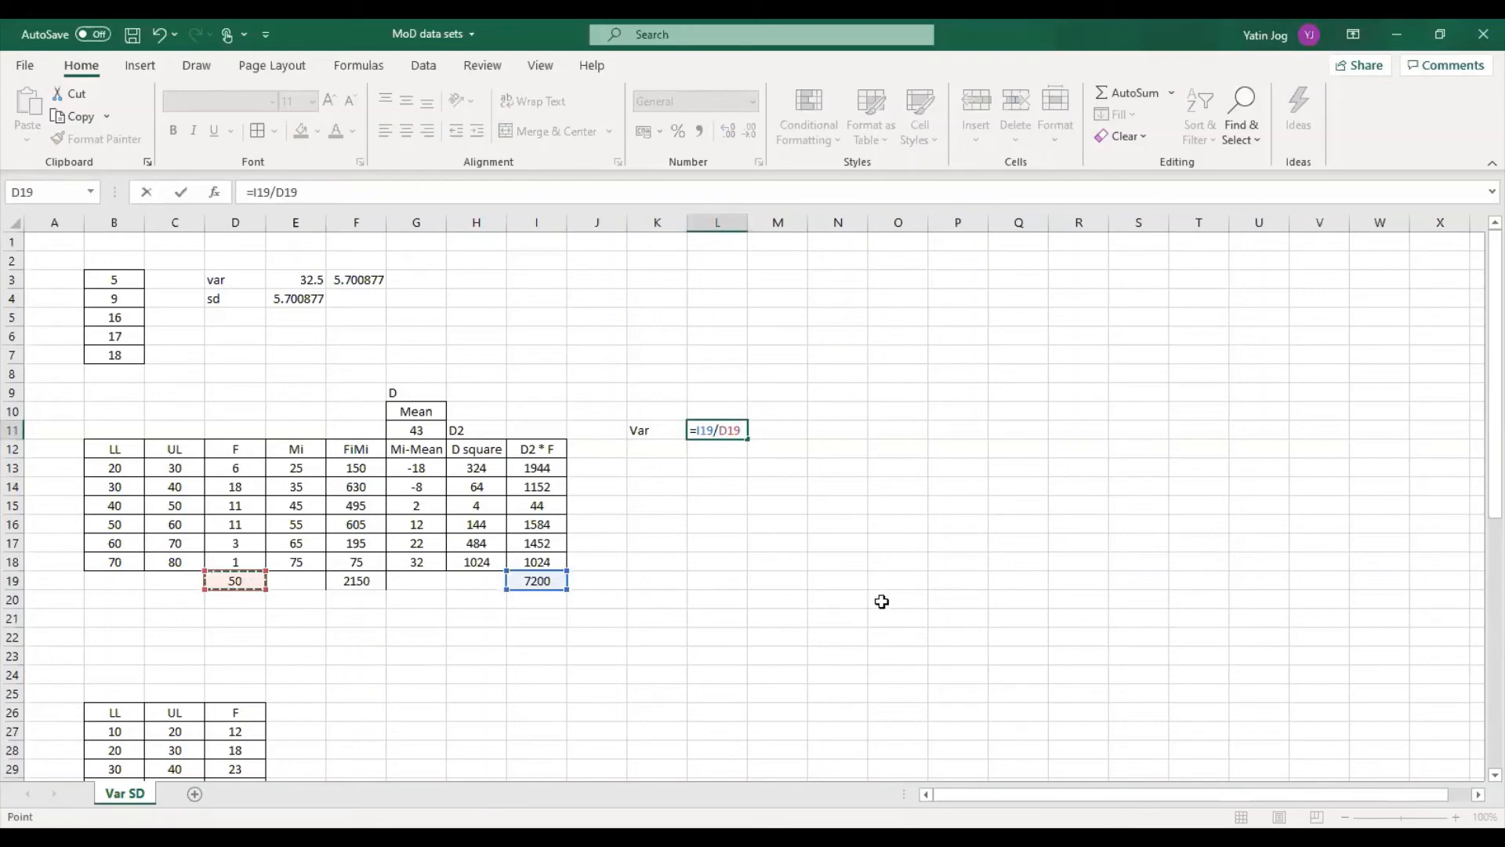
key("Return")
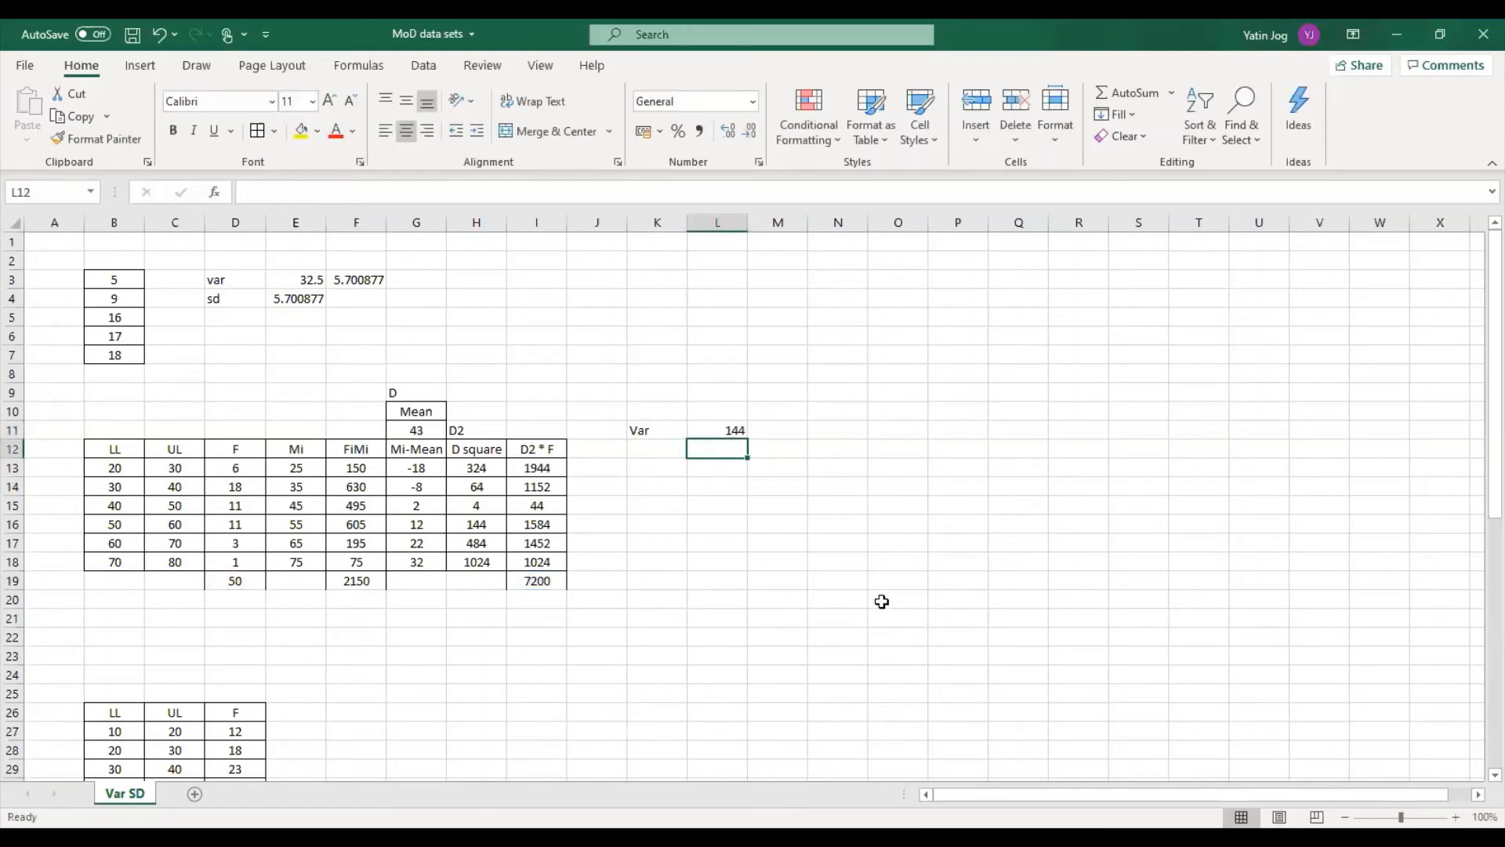
Label K12 SD and calculate the standard deviation in L12 as the square root of L11
left_click(662, 445)
type("SD")
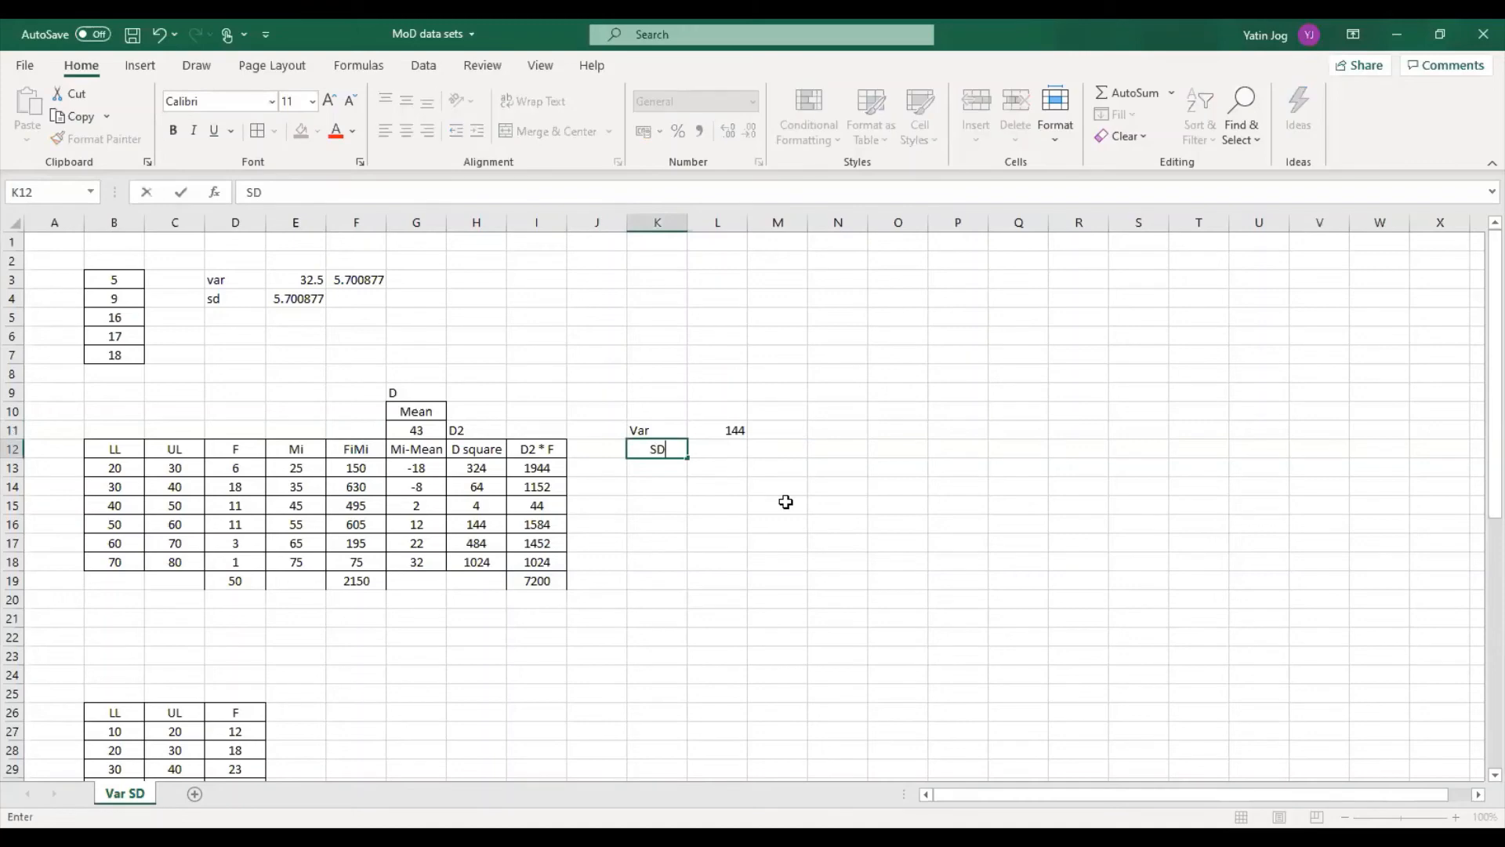
key("Tab")
type("=")
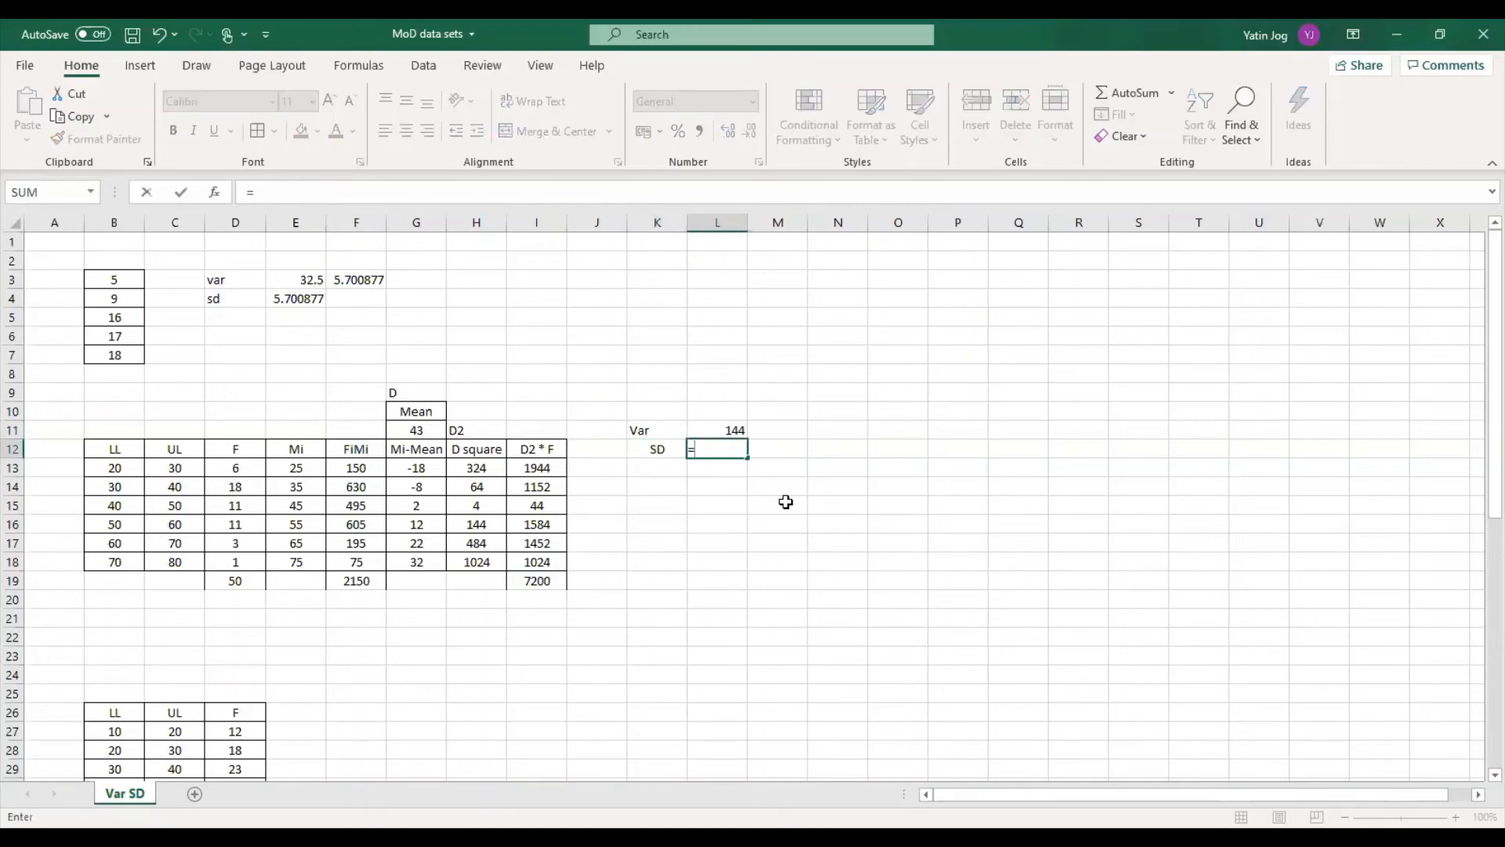
type("sqrt(l11)")
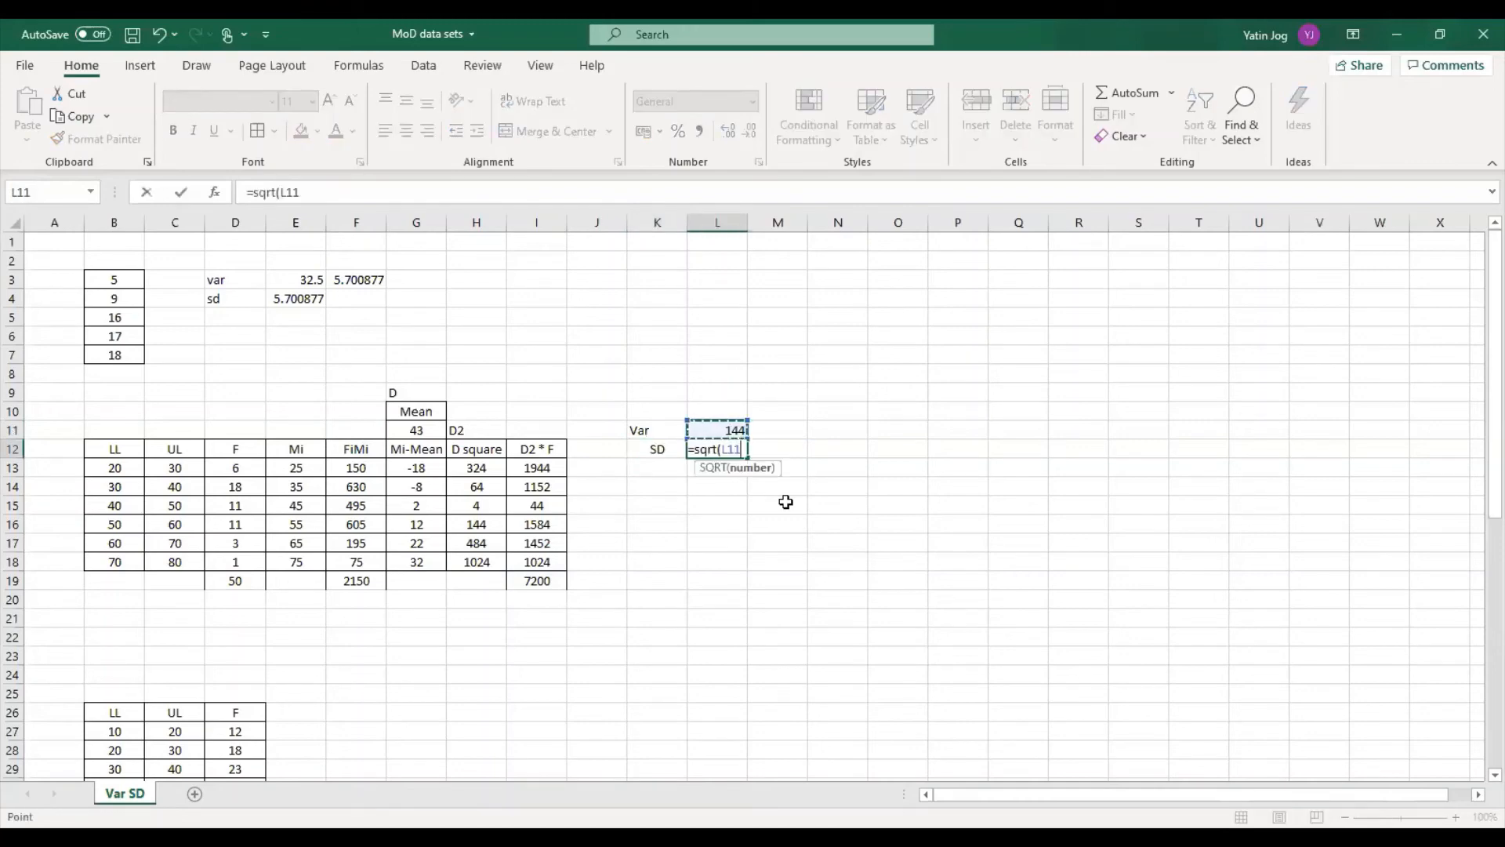
key("Return")
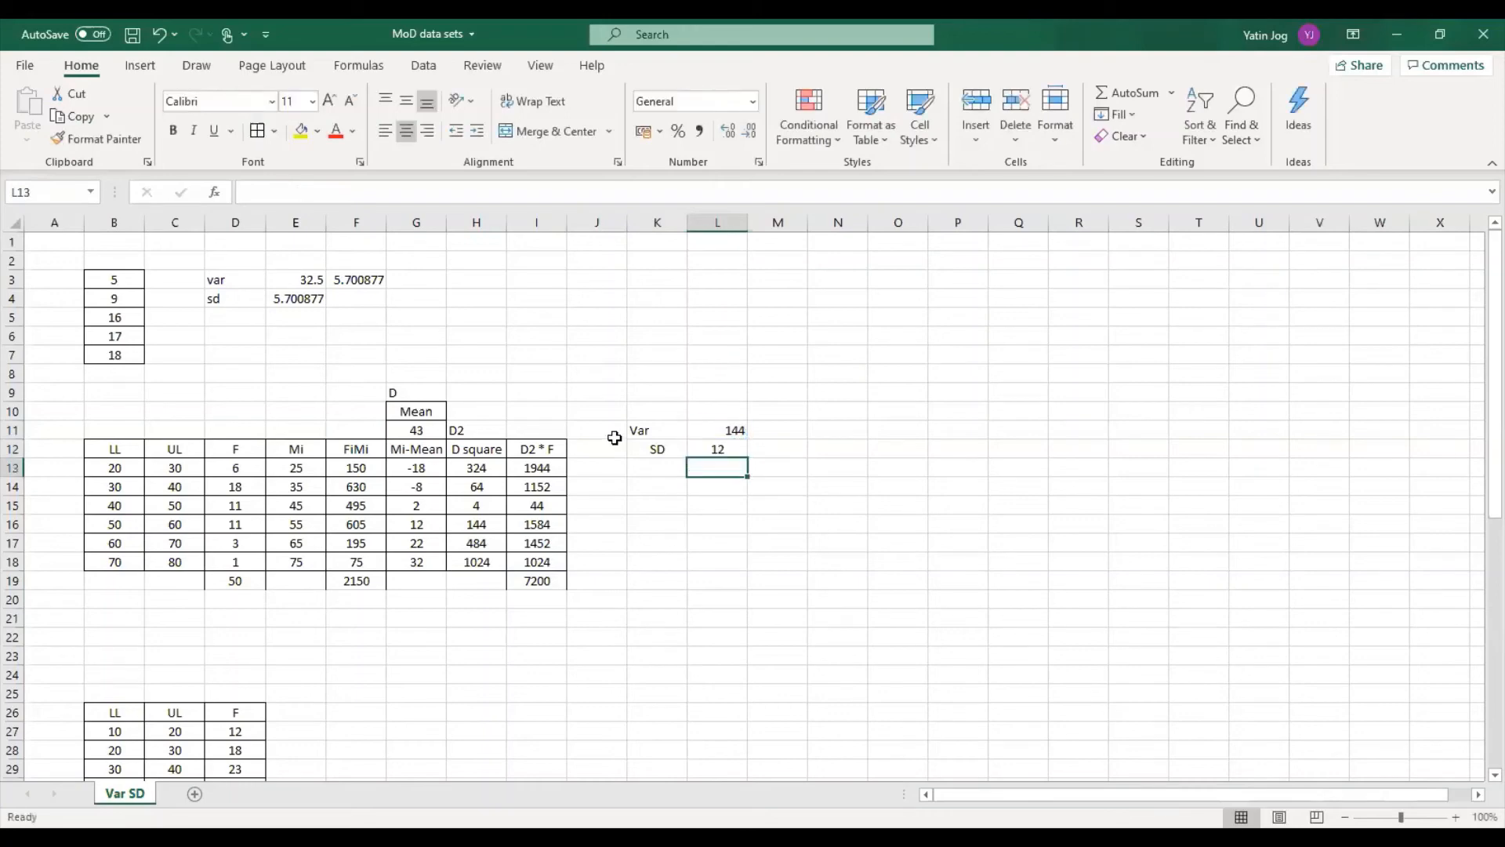
Centre the variance and standard deviation cells K11:L12 and add borders around them
left_click_drag(638, 429, 701, 455)
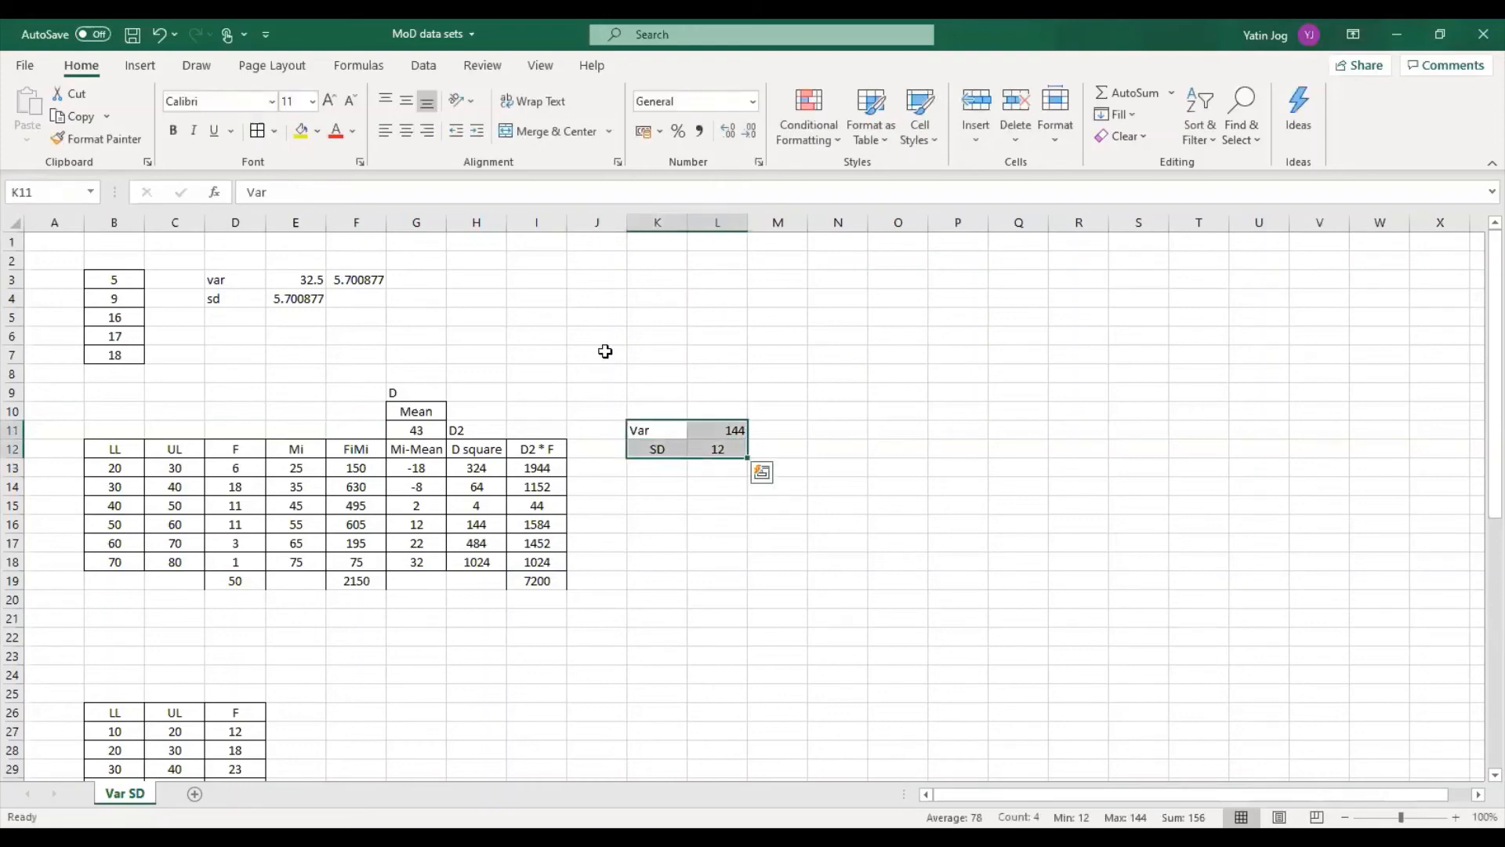
left_click(406, 131)
left_click(265, 134)
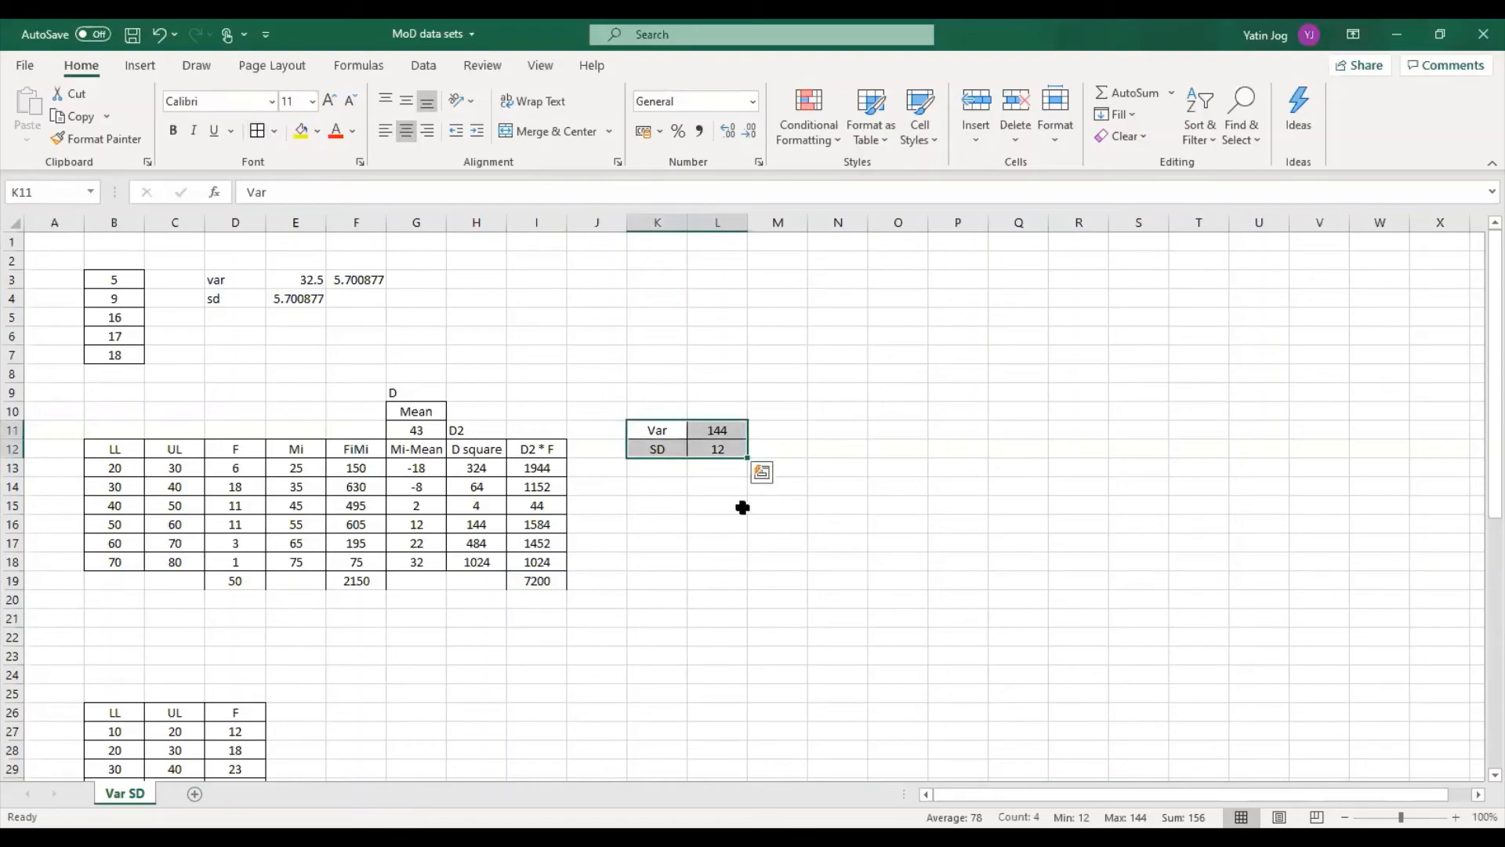